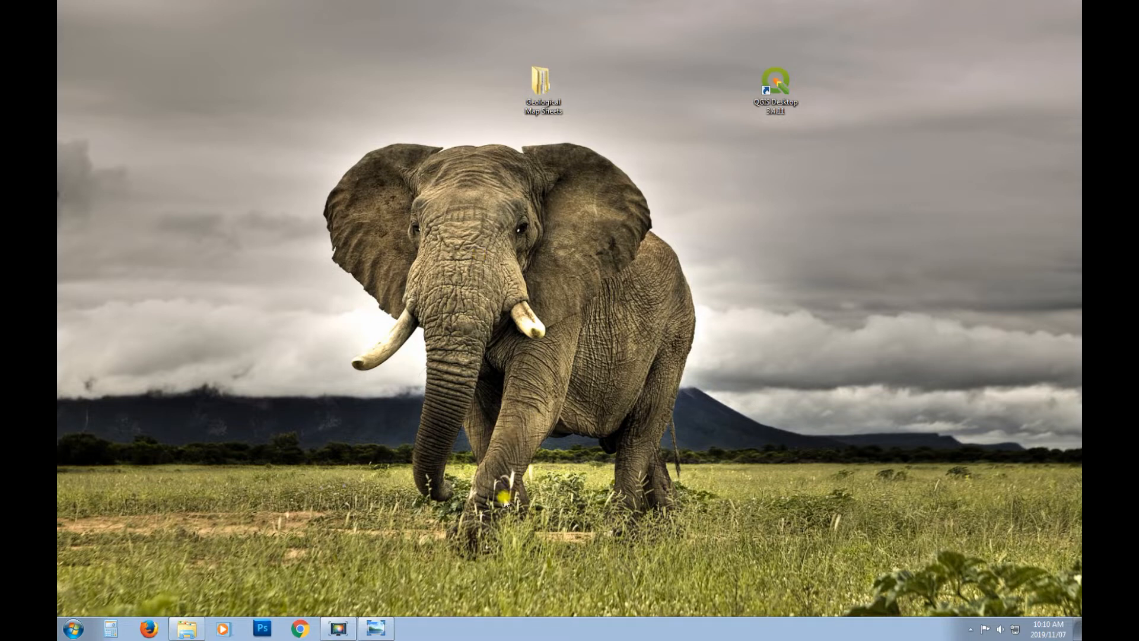
- Open the Ngozi geological map sheet image in Windows Photo Viewer and examine the coordinates at its upper corners
{"action": "left_click", "coordinate": [375, 627]}
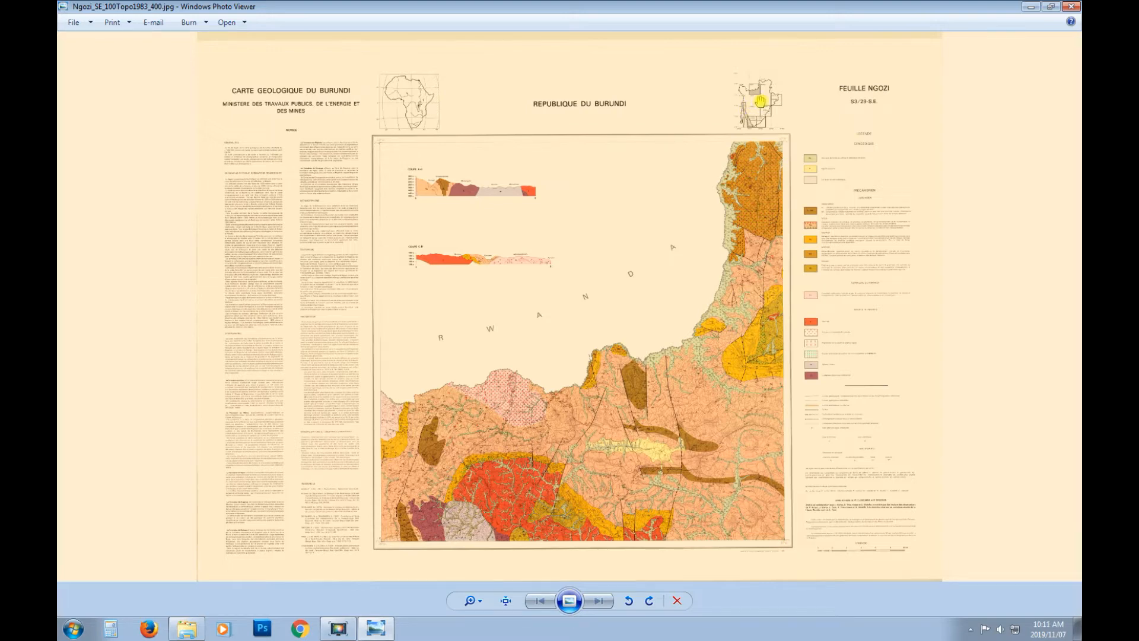
{"action": "scroll", "coordinate": [760, 101], "scroll_direction": "up", "scroll_amount": 3}
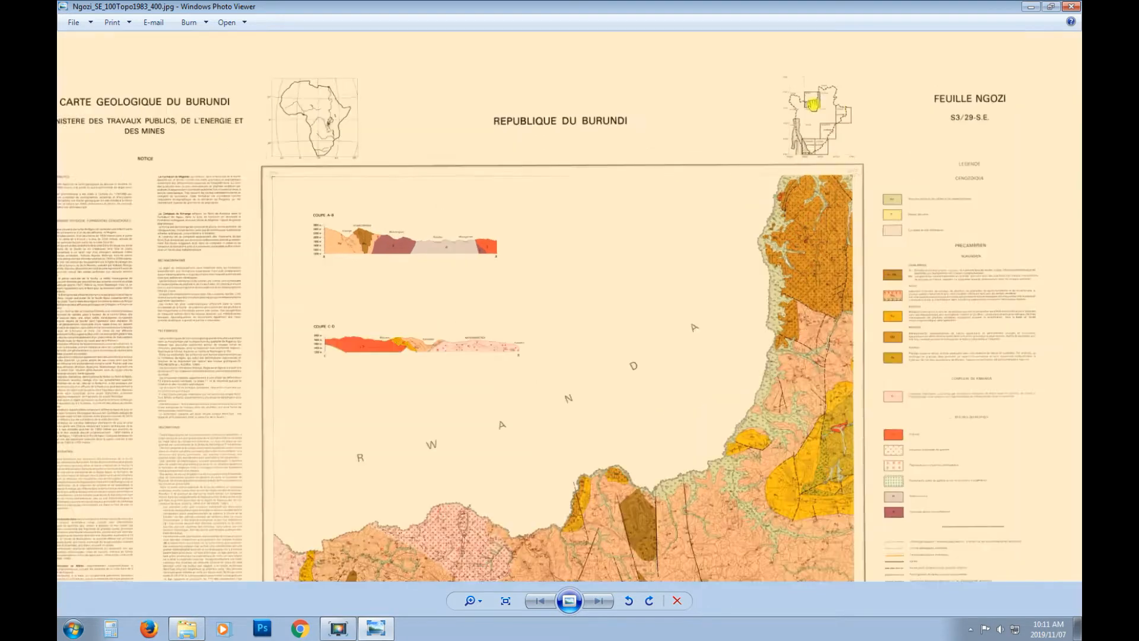
{"action": "scroll", "coordinate": [812, 105], "scroll_direction": "up", "scroll_amount": 2}
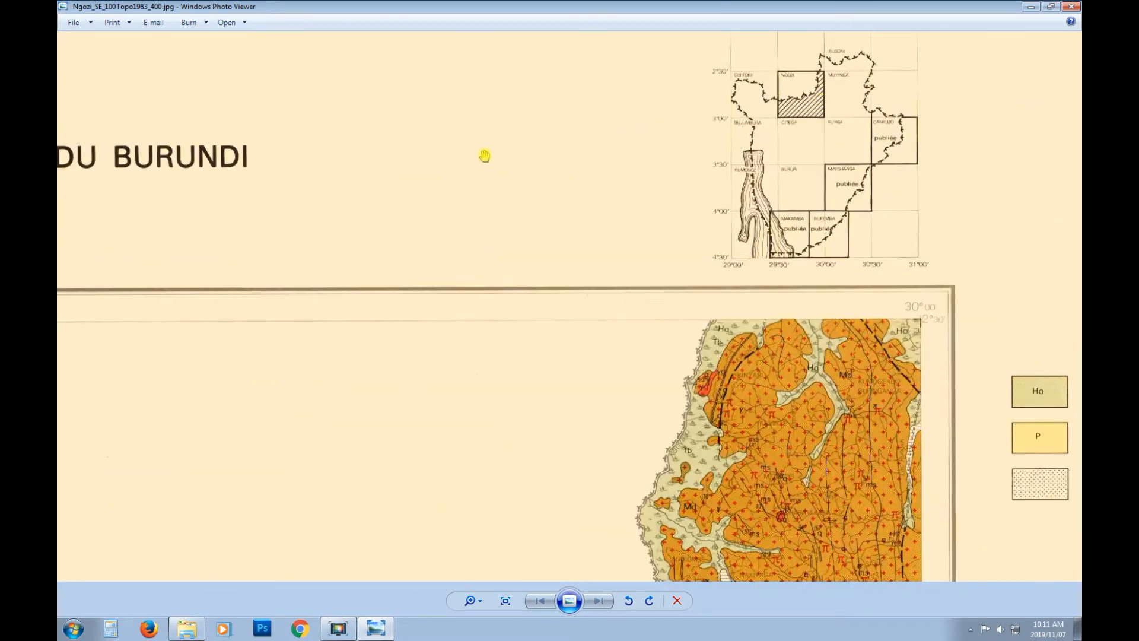
{"action": "left_click_drag", "start_coordinate": [485, 155], "coordinate": [557, 172]}
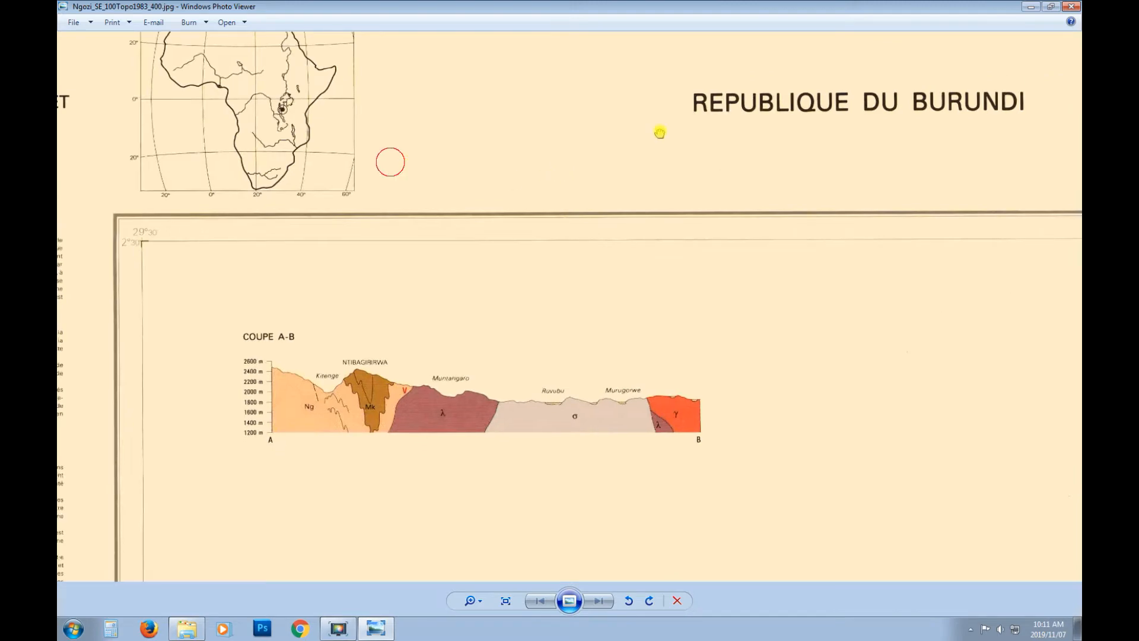
{"action": "left_click_drag", "start_coordinate": [390, 162], "coordinate": [660, 132]}
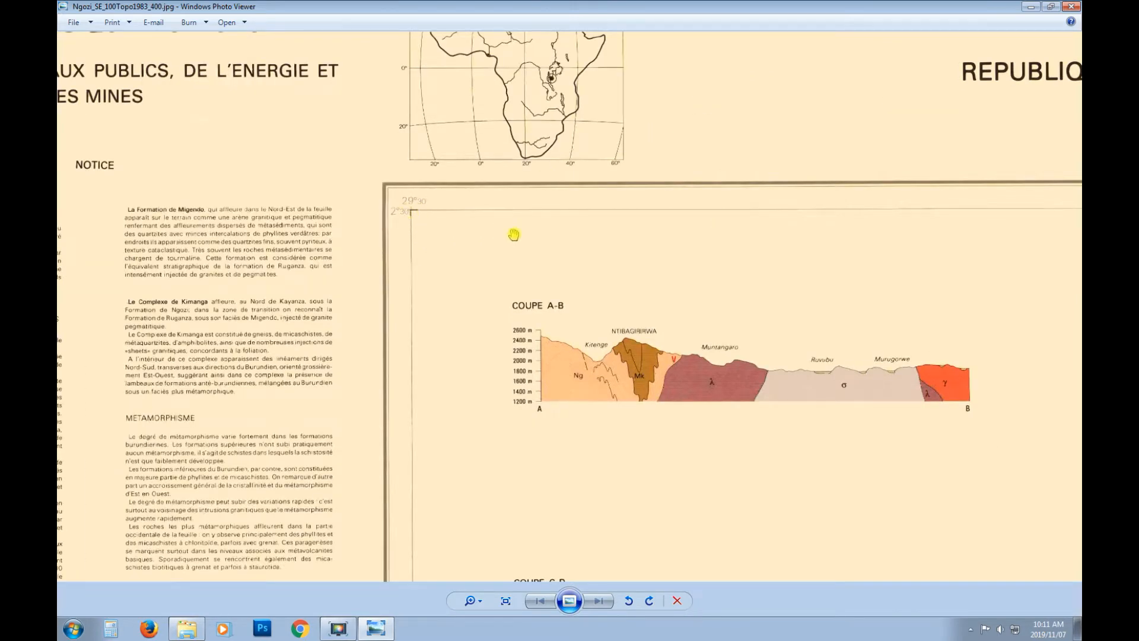
{"action": "left_click_drag", "start_coordinate": [867, 270], "coordinate": [418, 238]}
{"action": "left_click_drag", "start_coordinate": [1056, 232], "coordinate": [707, 243]}
{"action": "left_click_drag", "start_coordinate": [943, 210], "coordinate": [636, 245]}
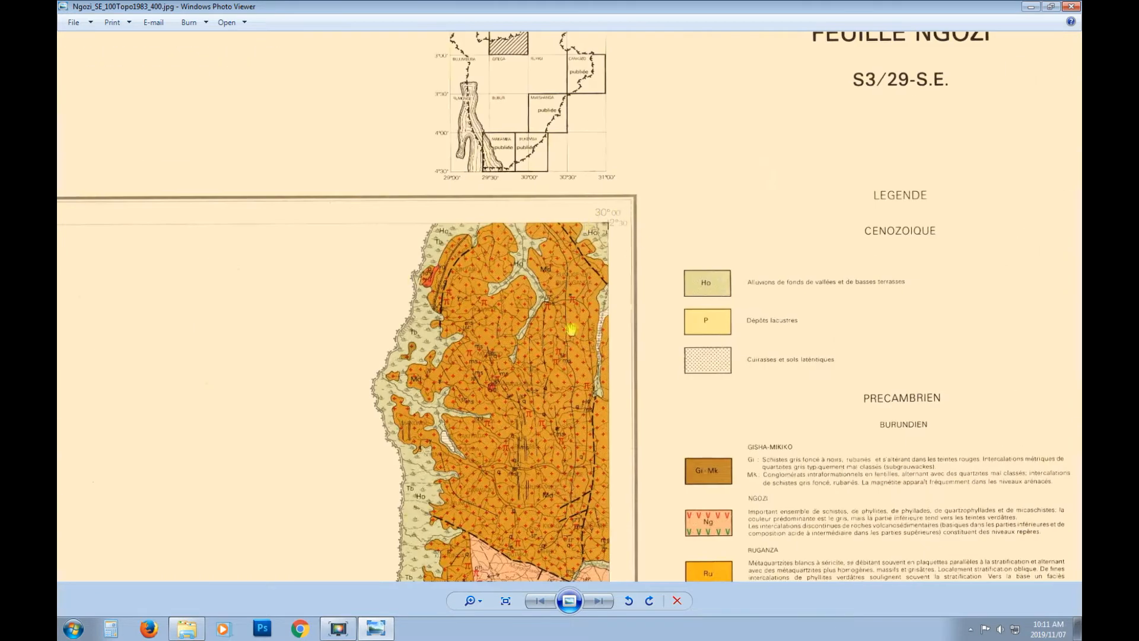
- Enlarge the sheet index map above the Ngozi map frame to read its latitude and longitude grid labels
{"action": "mouse_move", "coordinate": [569, 569]}
{"action": "left_mouse_down"}
{"action": "mouse_move", "coordinate": [620, 382]}
{"action": "mouse_move", "coordinate": [623, 208]}
{"action": "mouse_move", "coordinate": [635, 554]}
{"action": "left_mouse_up"}
{"action": "left_click_drag", "start_coordinate": [669, 234], "coordinate": [707, 412]}
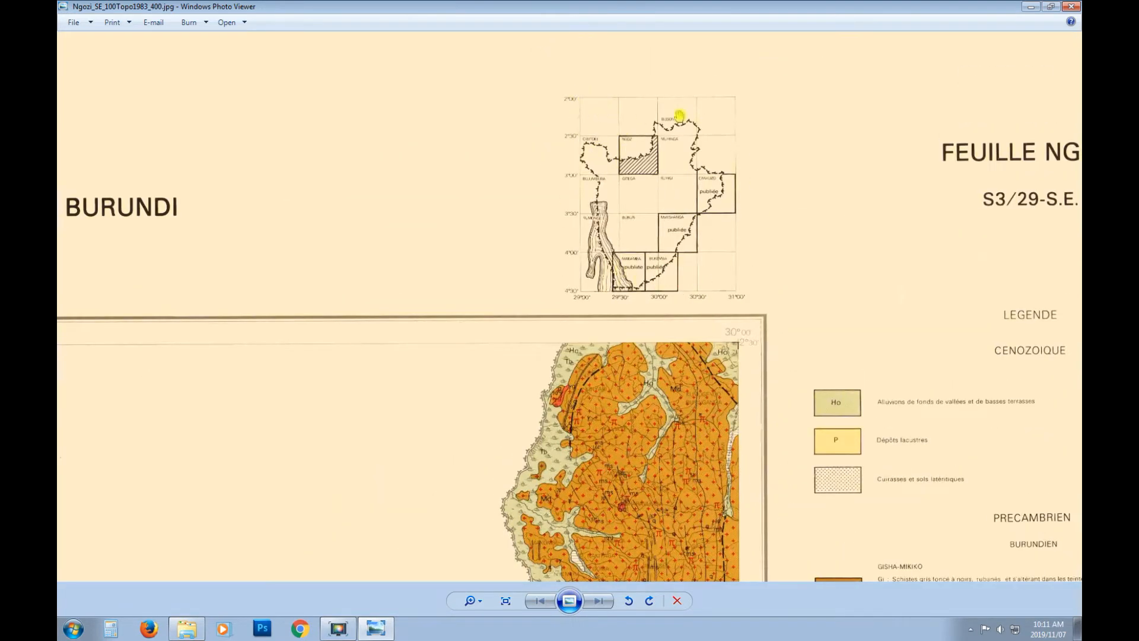
{"action": "left_click_drag", "start_coordinate": [571, 402], "coordinate": [689, 356]}
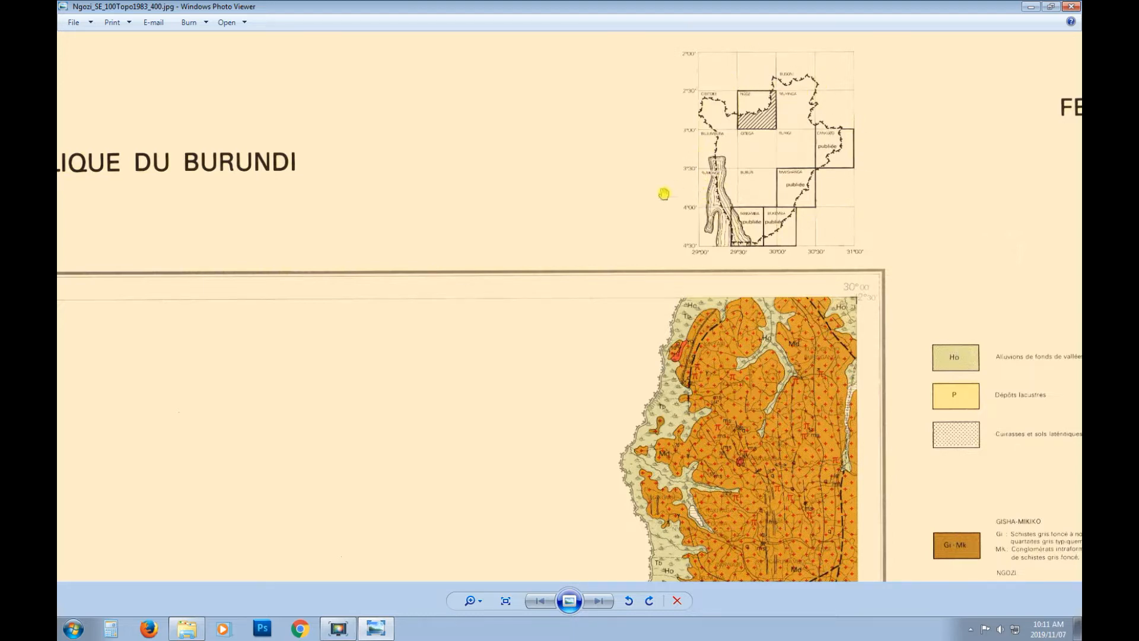
{"action": "left_click_drag", "start_coordinate": [399, 379], "coordinate": [332, 343]}
{"action": "left_click_drag", "start_coordinate": [665, 152], "coordinate": [646, 279]}
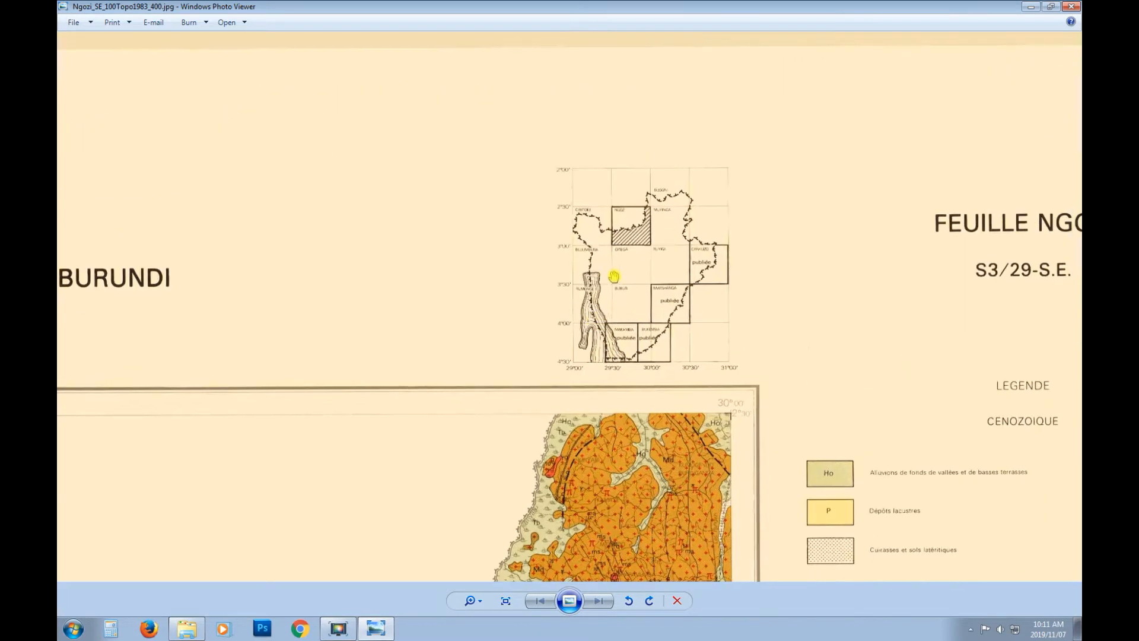
{"action": "scroll", "coordinate": [638, 246], "scroll_direction": "up", "scroll_amount": 3}
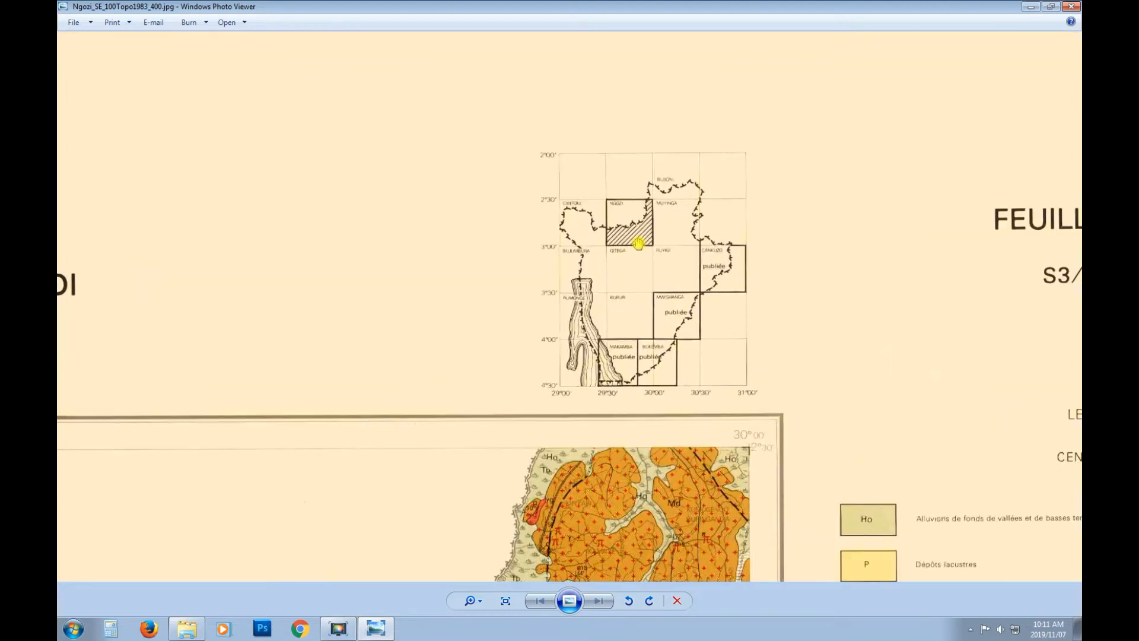
{"action": "scroll", "coordinate": [655, 246], "scroll_direction": "up", "scroll_amount": 1}
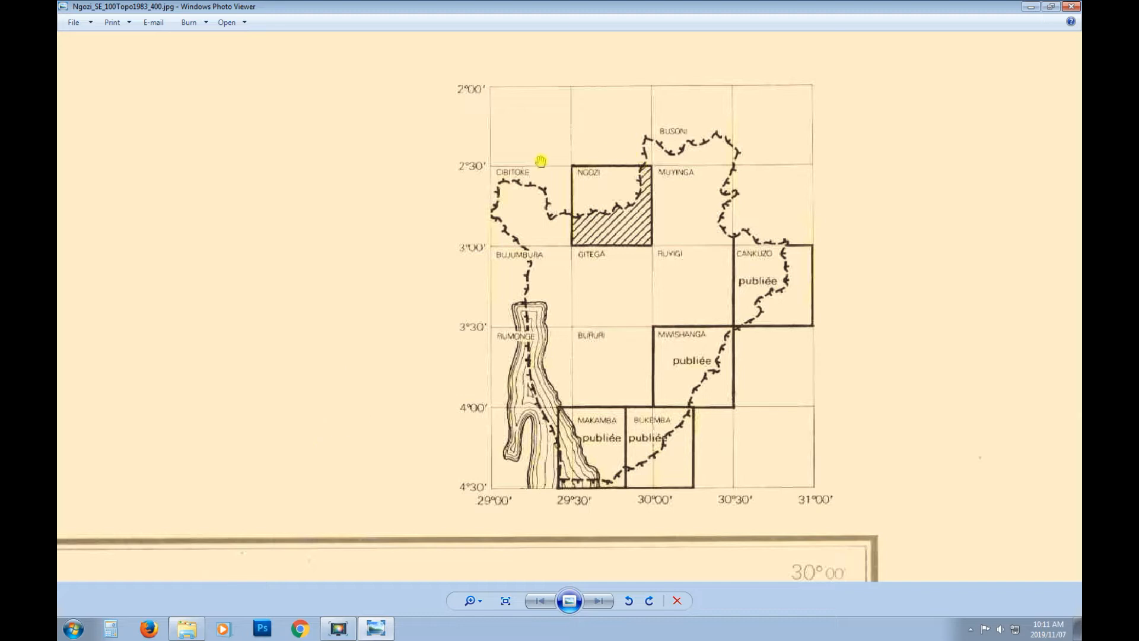
- Start Excel 2013 with a blank workbook and reduce its window so the map stays visible behind it
{"action": "left_click", "coordinate": [73, 628]}
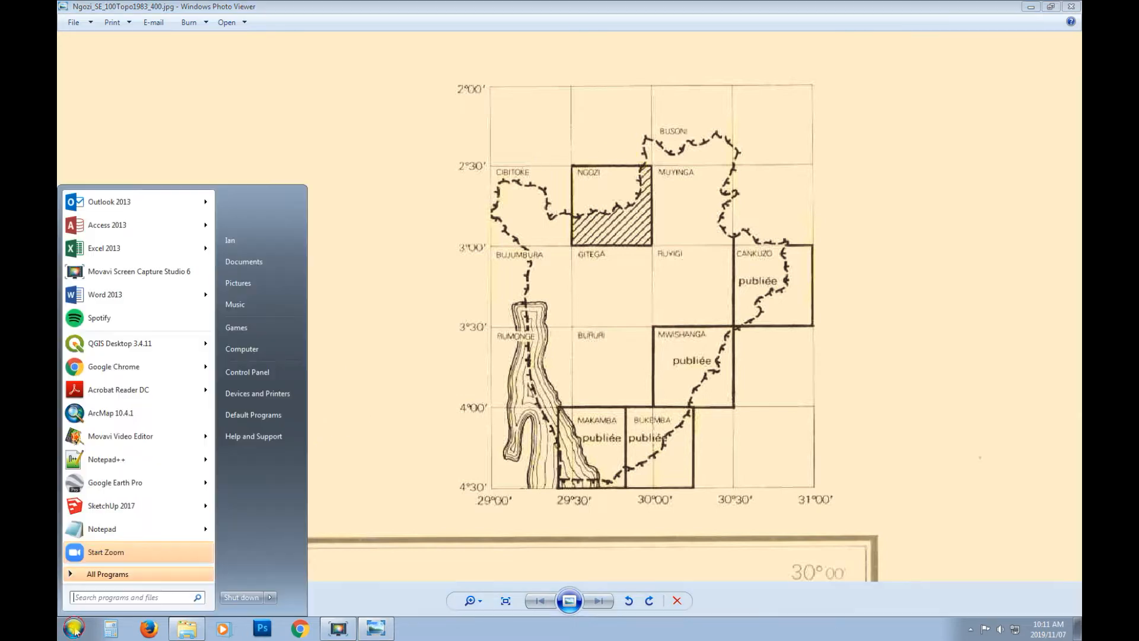
{"action": "left_click", "coordinate": [119, 249]}
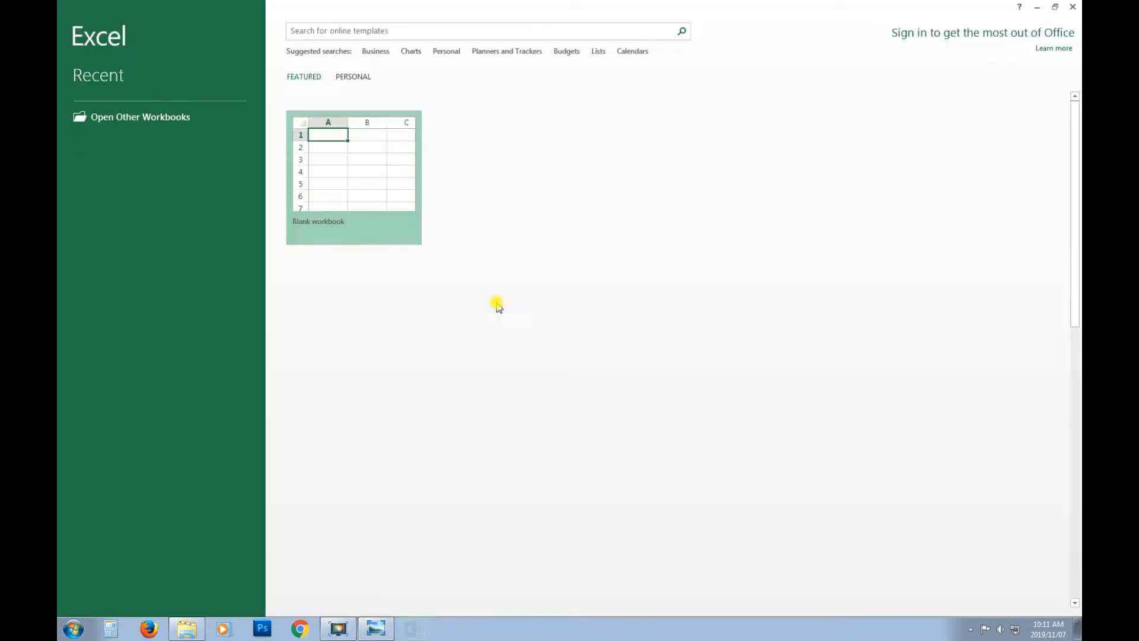
{"action": "left_click", "coordinate": [331, 191]}
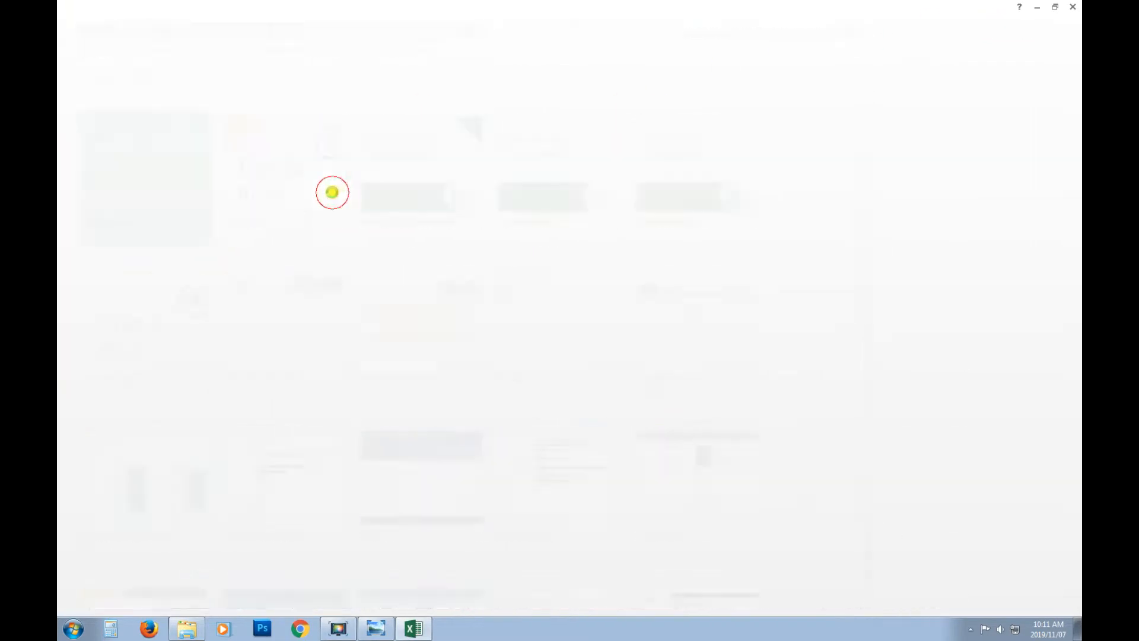
{"action": "left_click", "coordinate": [1059, 10]}
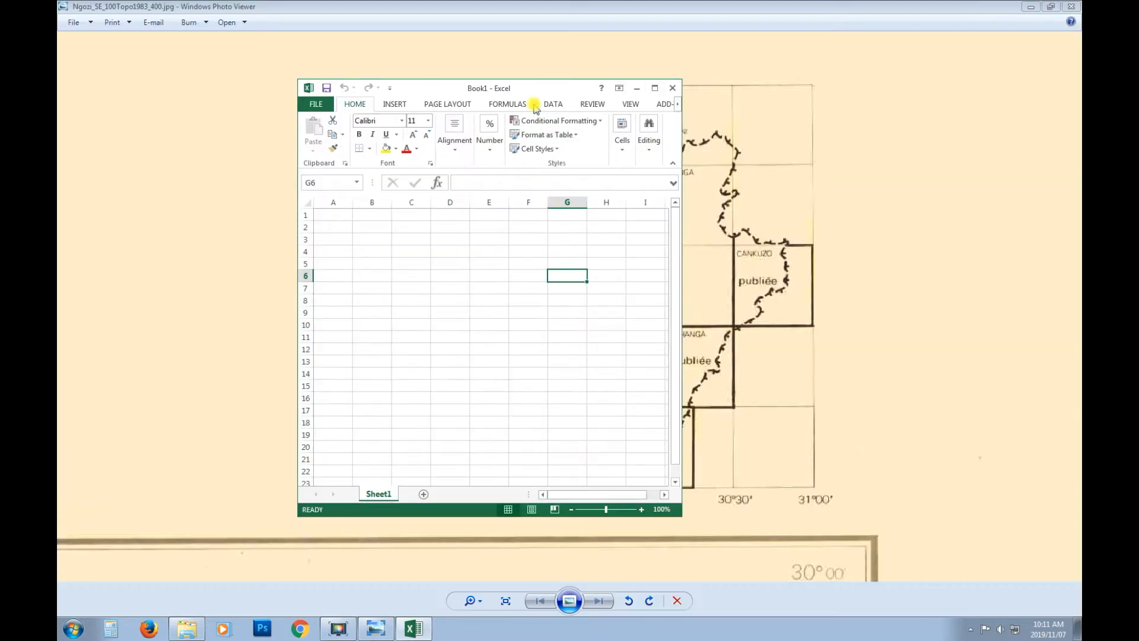
- Arrange the blank workbook window beside the index map so the grid labels and the cells are both visible
{"action": "left_click_drag", "start_coordinate": [536, 90], "coordinate": [638, 102]}
{"action": "left_click", "coordinate": [884, 153]}
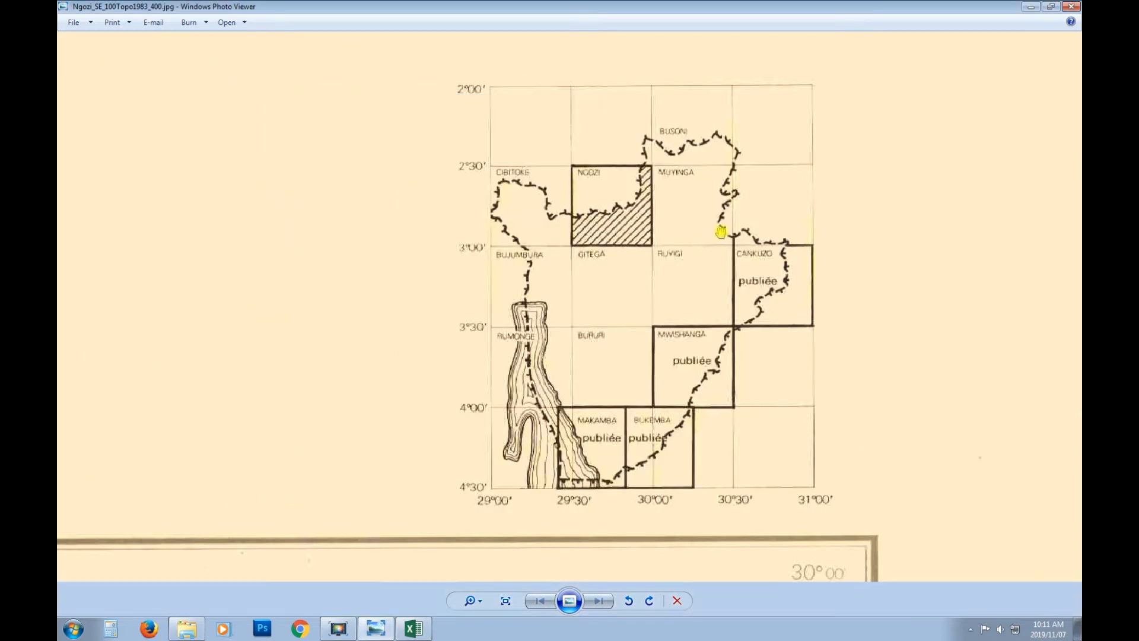
{"action": "left_click_drag", "start_coordinate": [720, 229], "coordinate": [533, 218]}
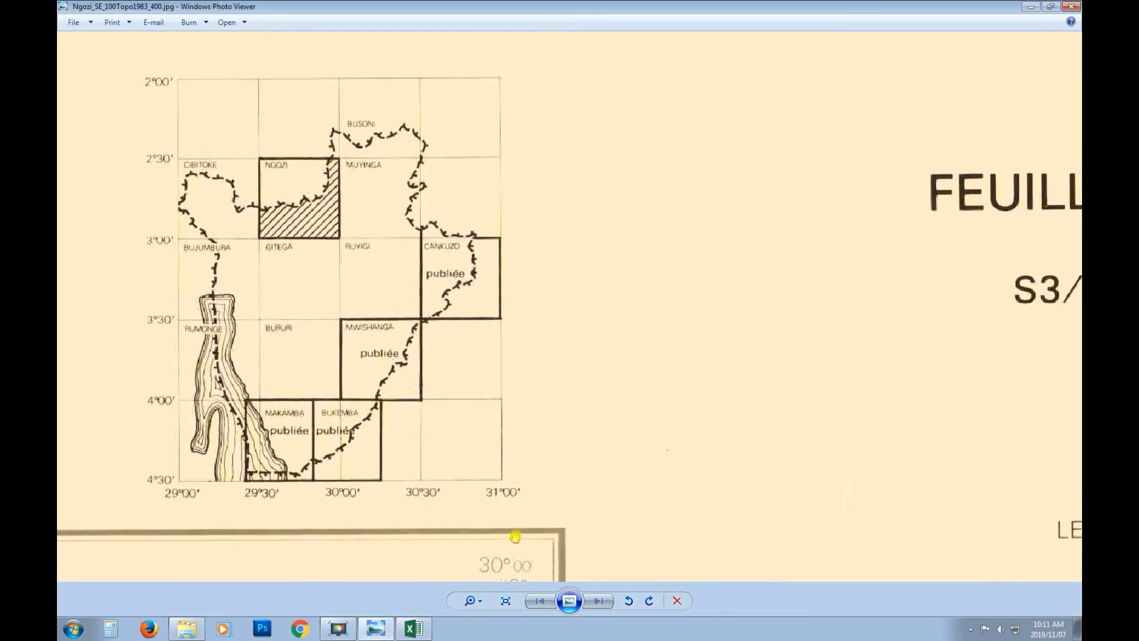
{"action": "left_click", "coordinate": [414, 629]}
{"action": "left_click_drag", "start_coordinate": [544, 107], "coordinate": [715, 79]}
- Enter the headings POINT, LAT and LONGITUDE in cells A1 to C1 and slightly widen the LAT column
{"action": "left_click", "coordinate": [613, 199]}
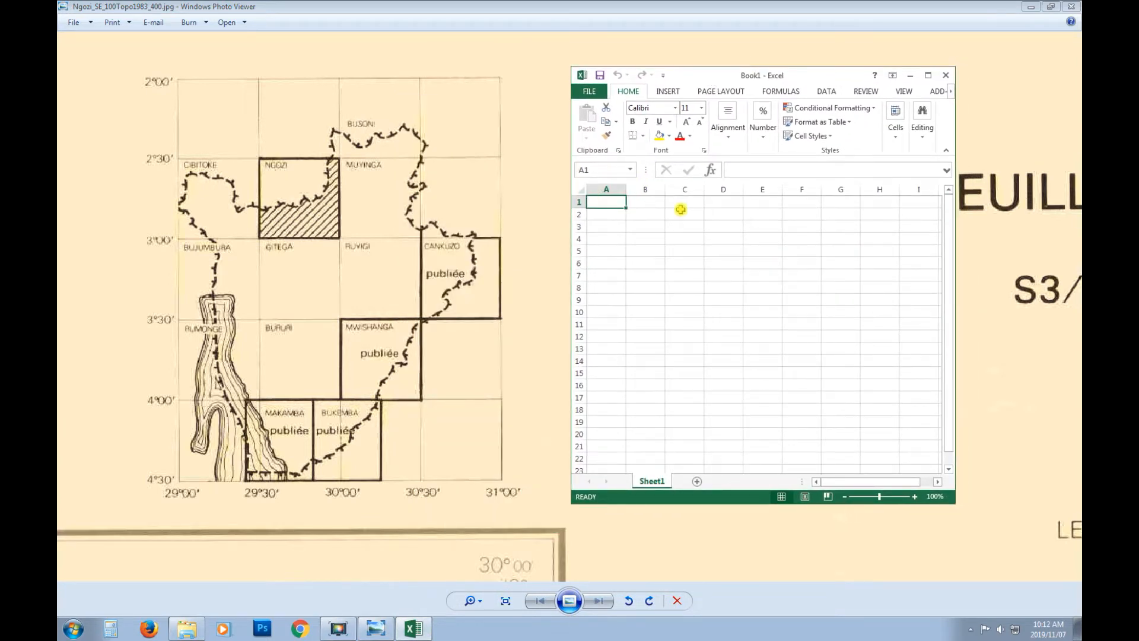
{"action": "type", "text": "POINT"}
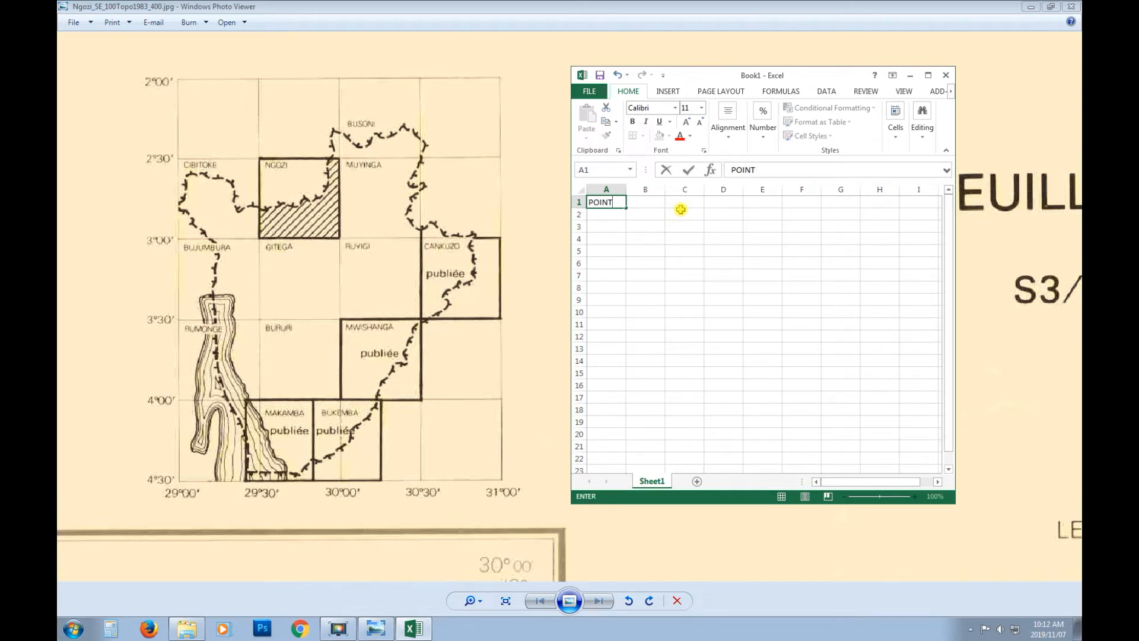
{"action": "left_click", "coordinate": [648, 199]}
{"action": "type", "text": "LAT"}
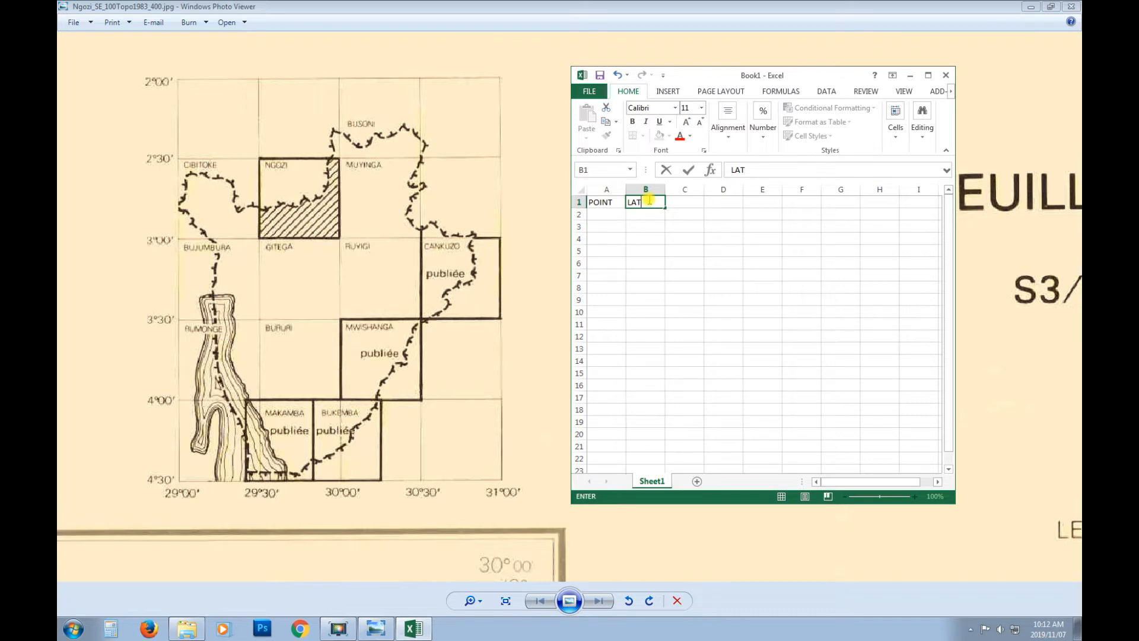
{"action": "left_click", "coordinate": [690, 200]}
{"action": "type", "text": "LONGITUDE"}
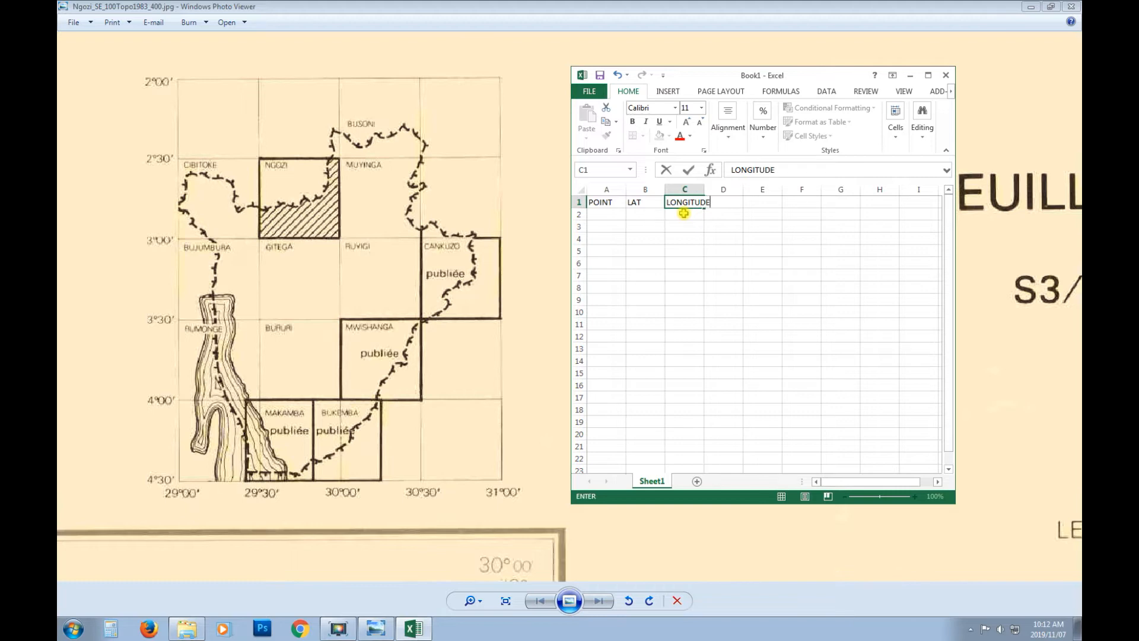
{"action": "left_click", "coordinate": [644, 214]}
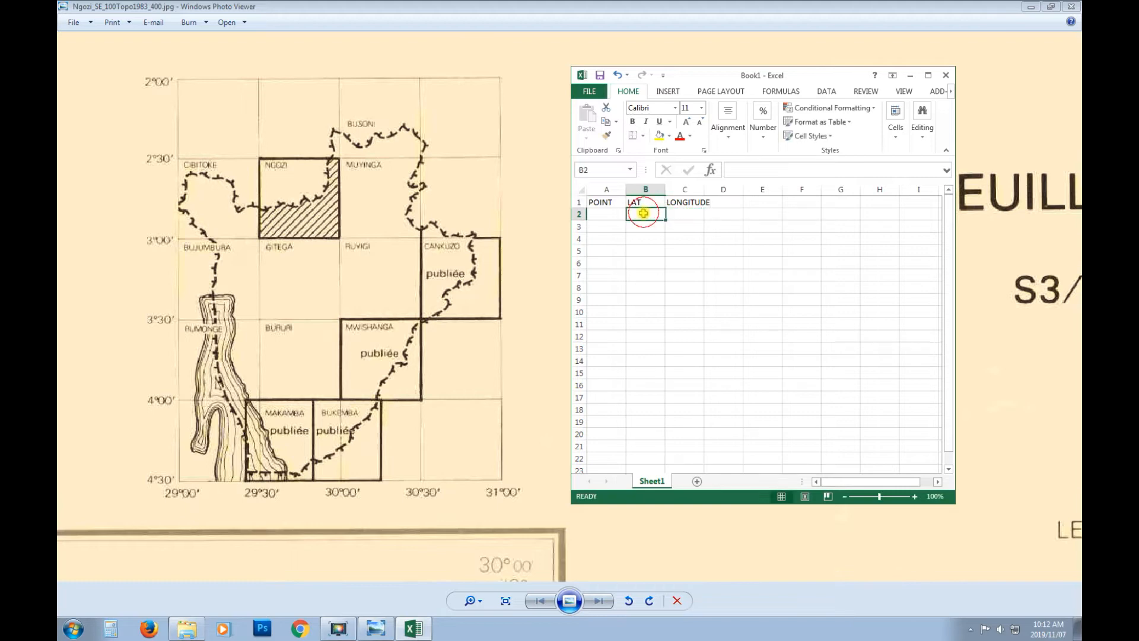
{"action": "left_click_drag", "start_coordinate": [665, 190], "coordinate": [673, 189]}
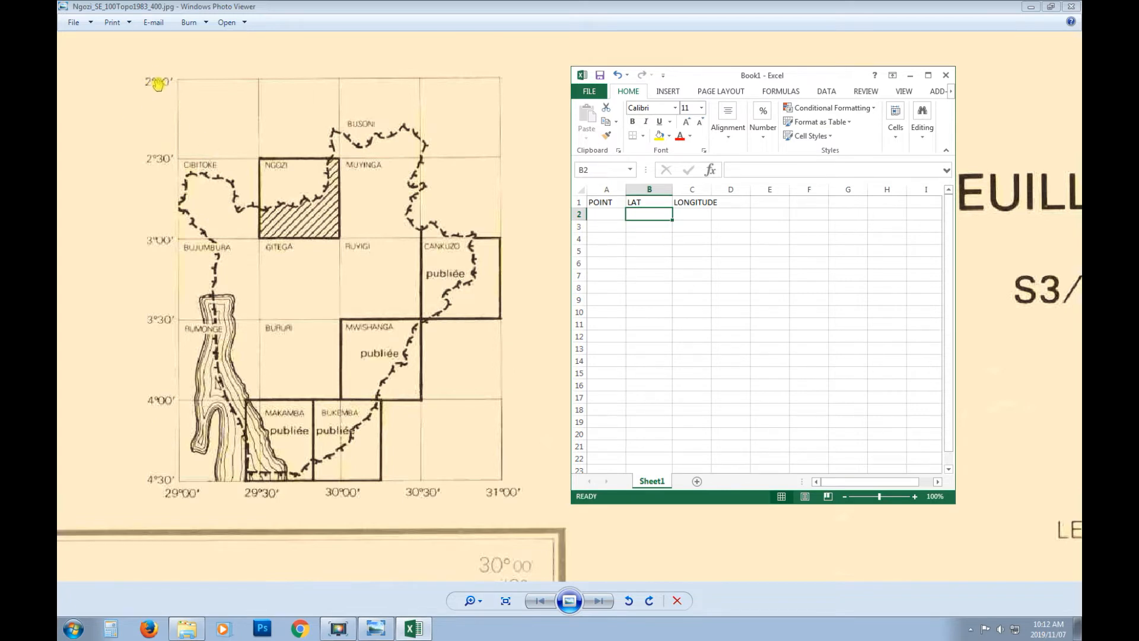
- Enter the index map's latitudes 2, 2.5, 3, 3.5, 4 and 4.5 in cells B2 to B7
{"action": "left_click", "coordinate": [652, 214]}
{"action": "type", "text": "2"}
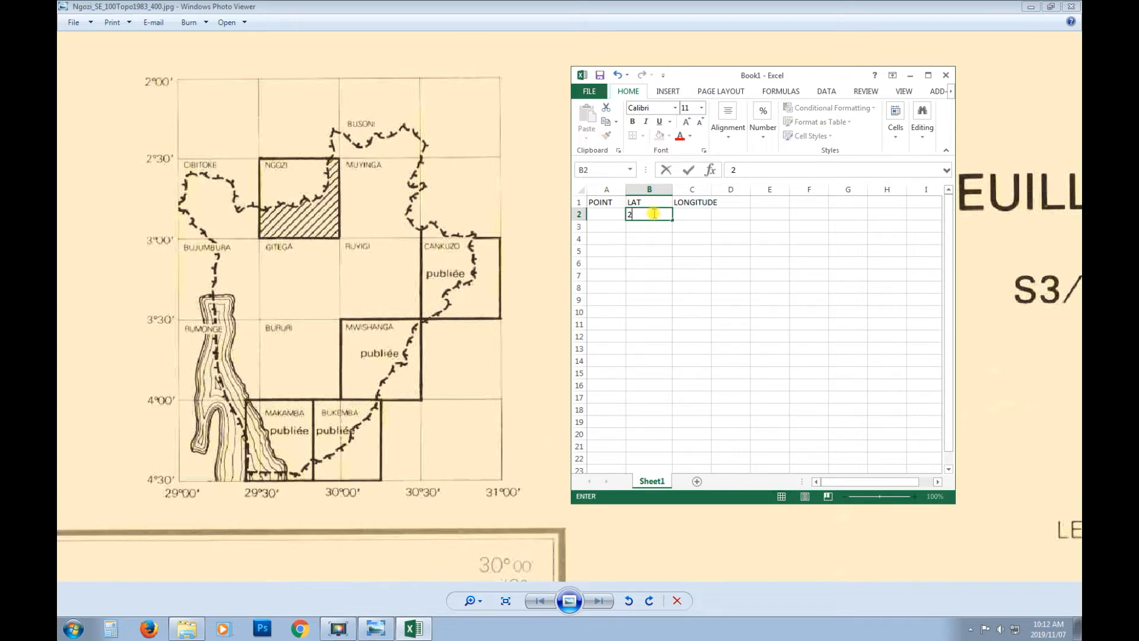
{"action": "key", "text": "Return"}
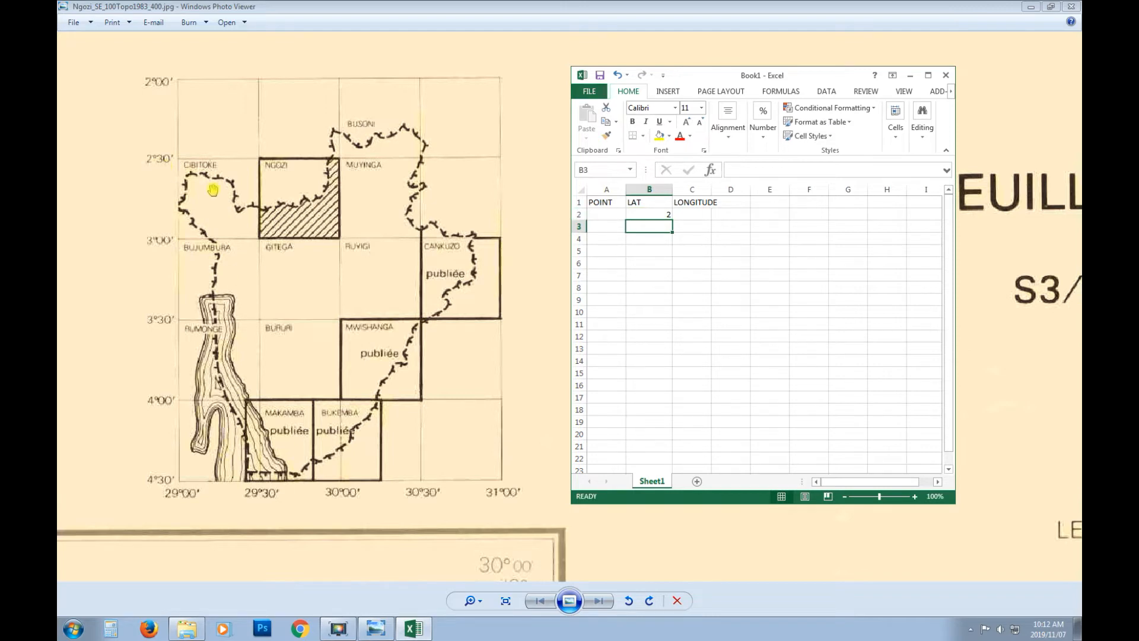
{"action": "type", "text": "2.5"}
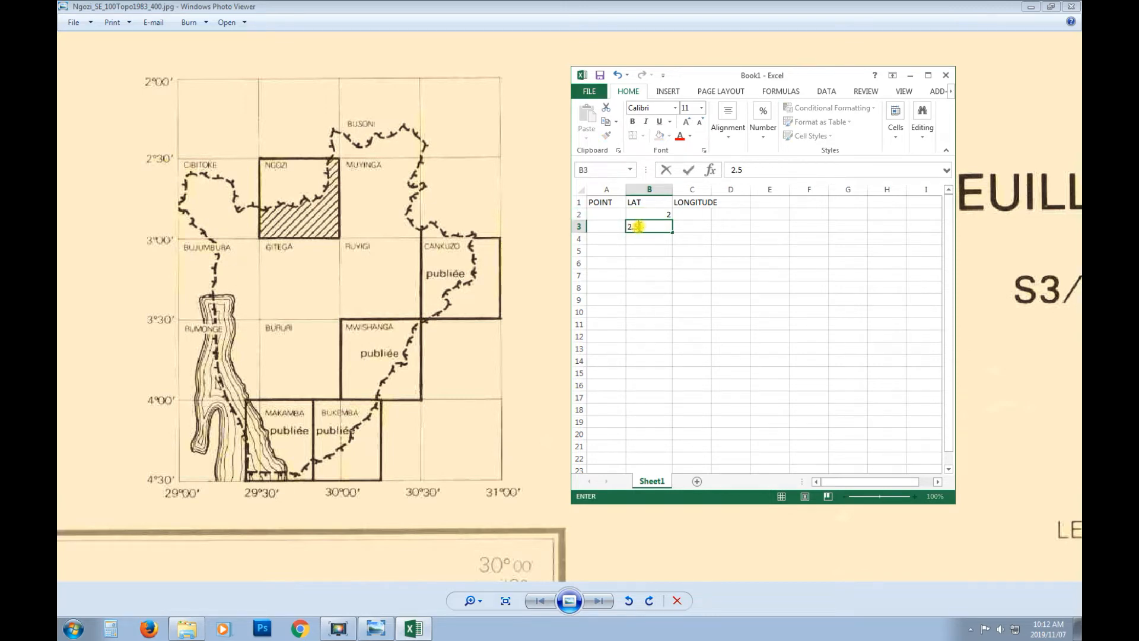
{"action": "key", "text": "Return"}
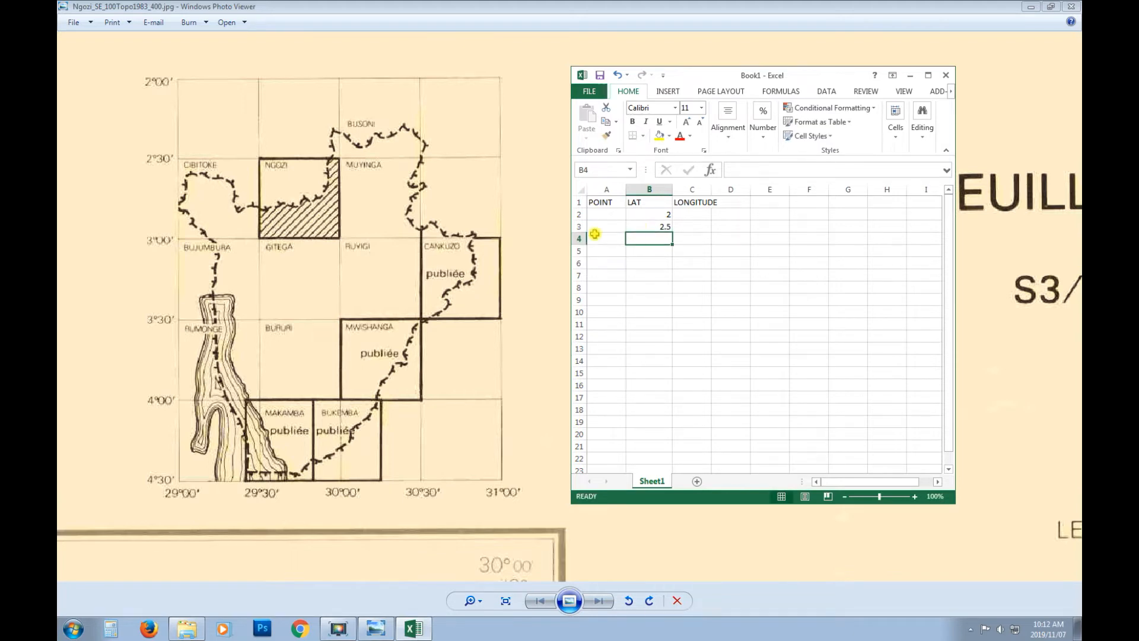
{"action": "type", "text": "3"}
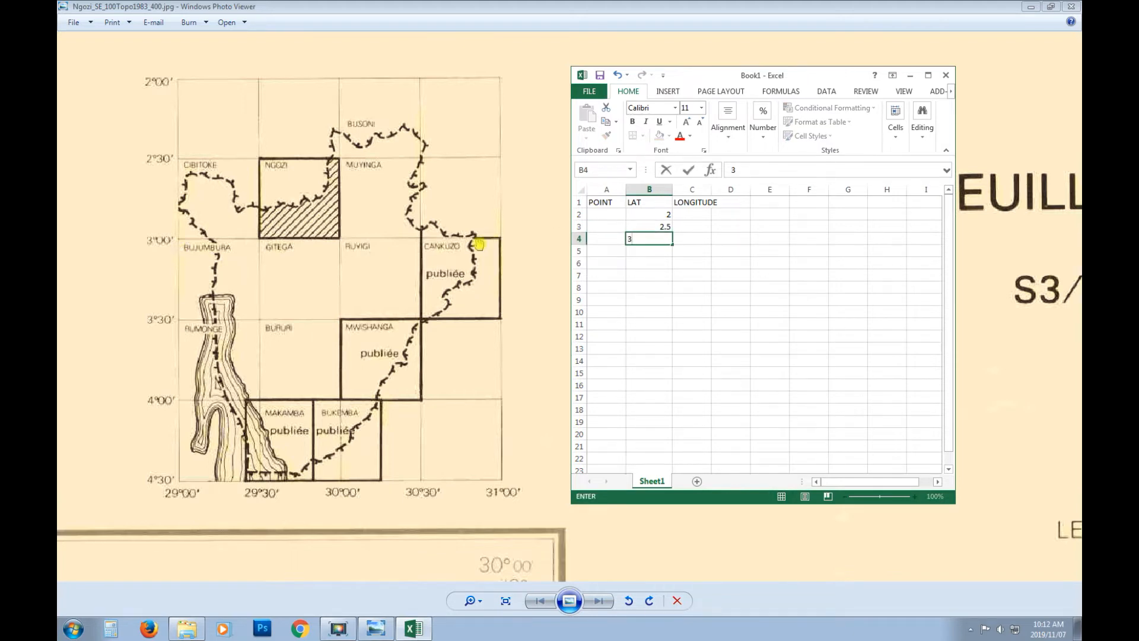
{"action": "key", "text": "Return"}
{"action": "type", "text": "3.5"}
{"action": "key", "text": "Return"}
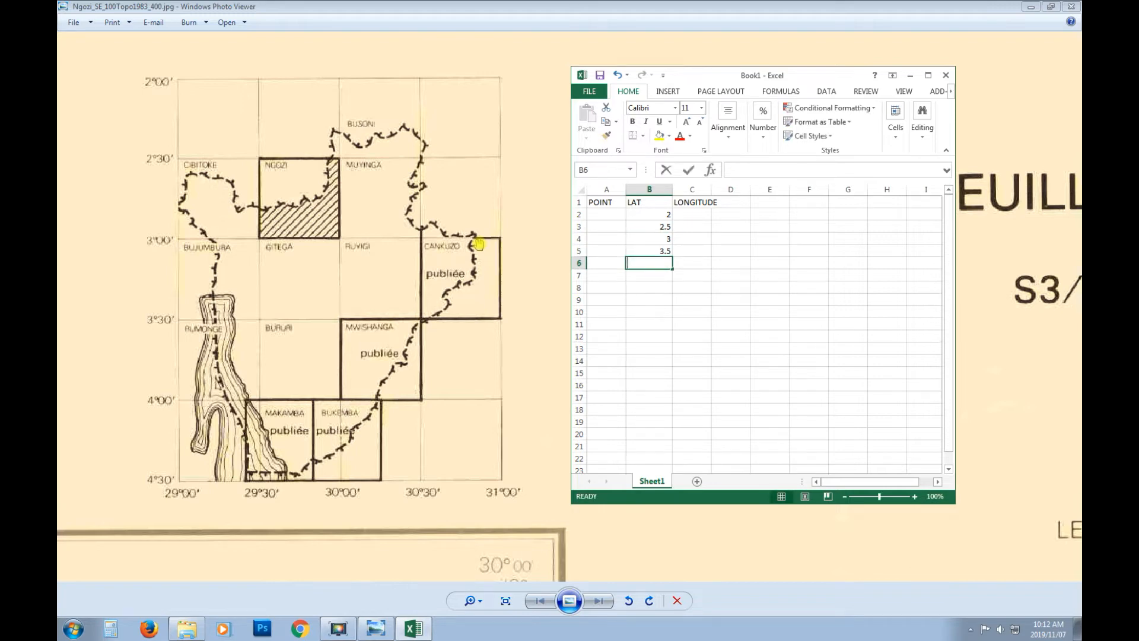
{"action": "type", "text": "4"}
{"action": "key", "text": "Return"}
{"action": "type", "text": "4."}
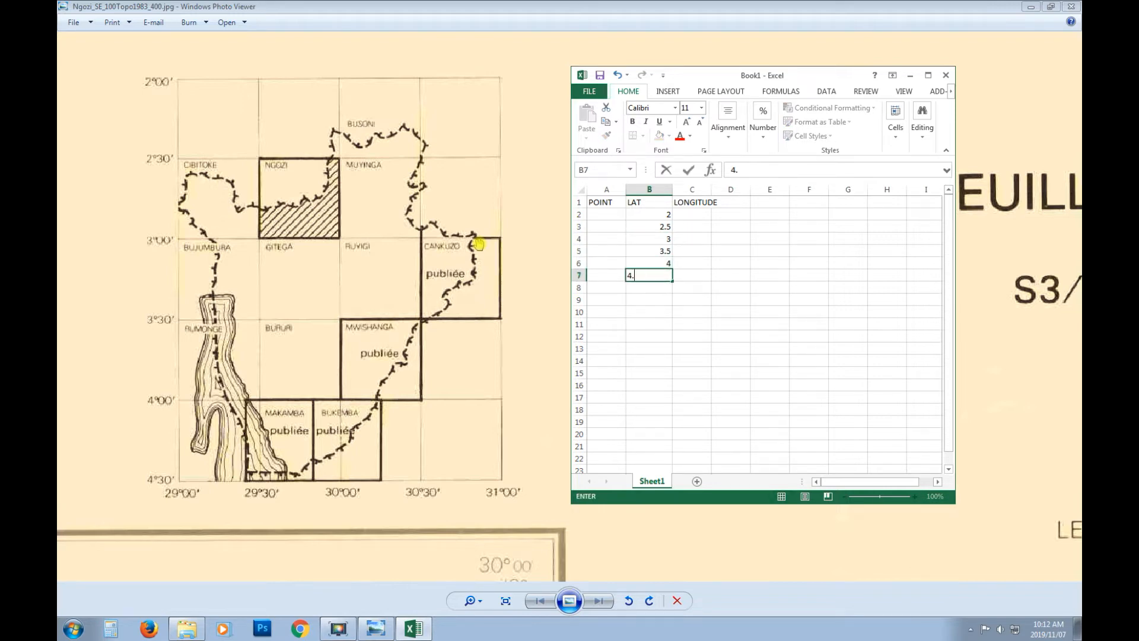
{"action": "left_click", "coordinate": [653, 296]}
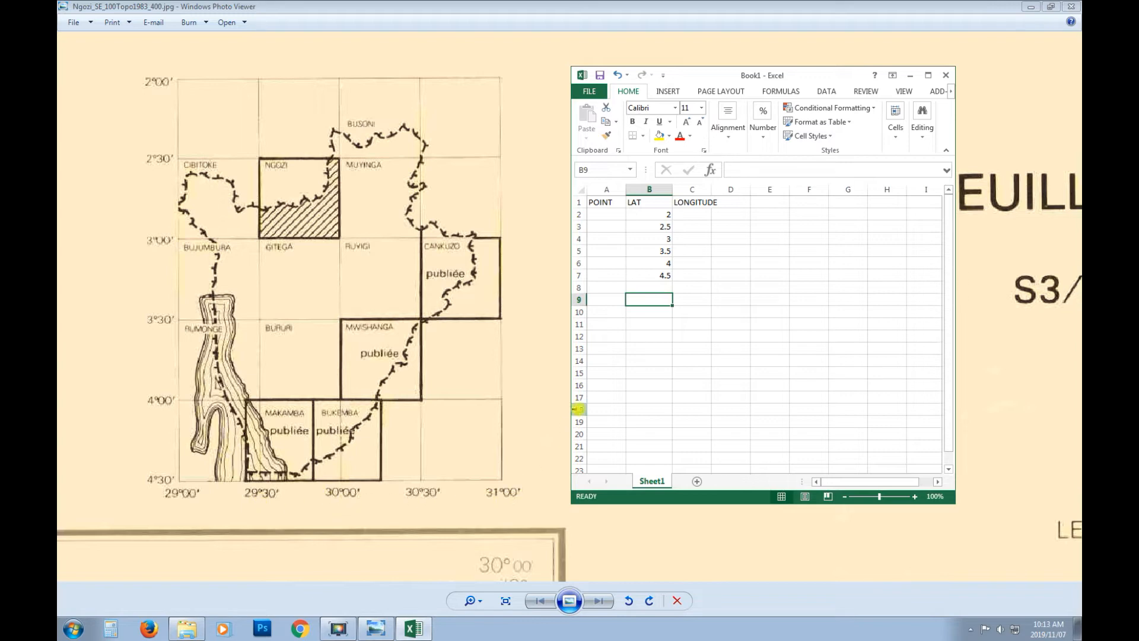
- Fit the LONGITUDE column to its heading and enter 29 in each of cells C2 to C7
{"action": "double_click", "coordinate": [712, 190]}
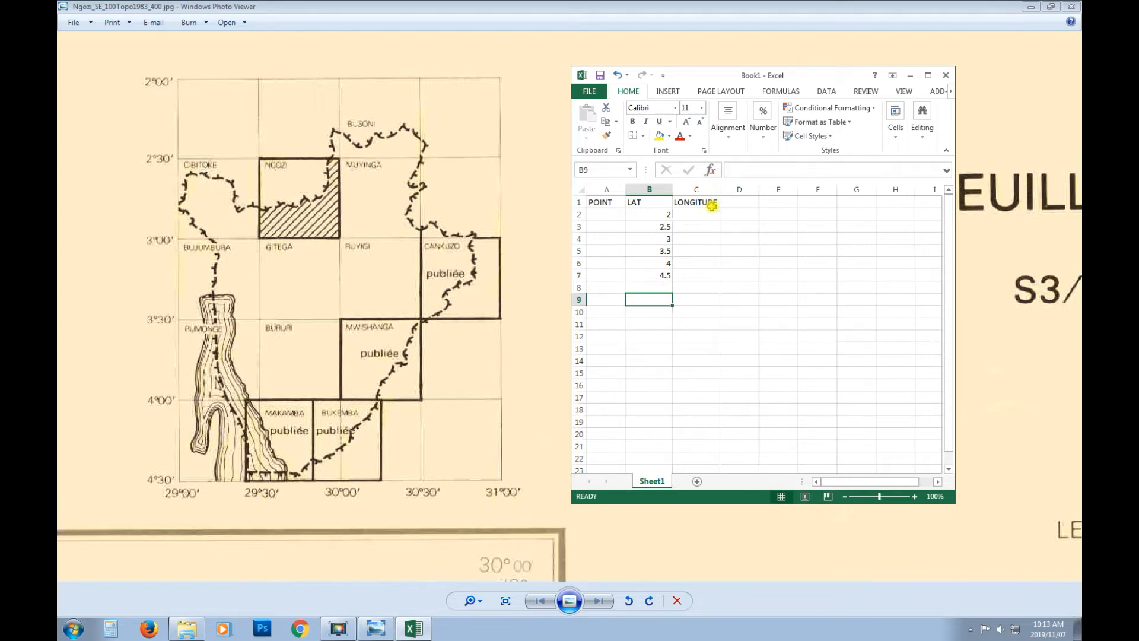
{"action": "left_click", "coordinate": [701, 213]}
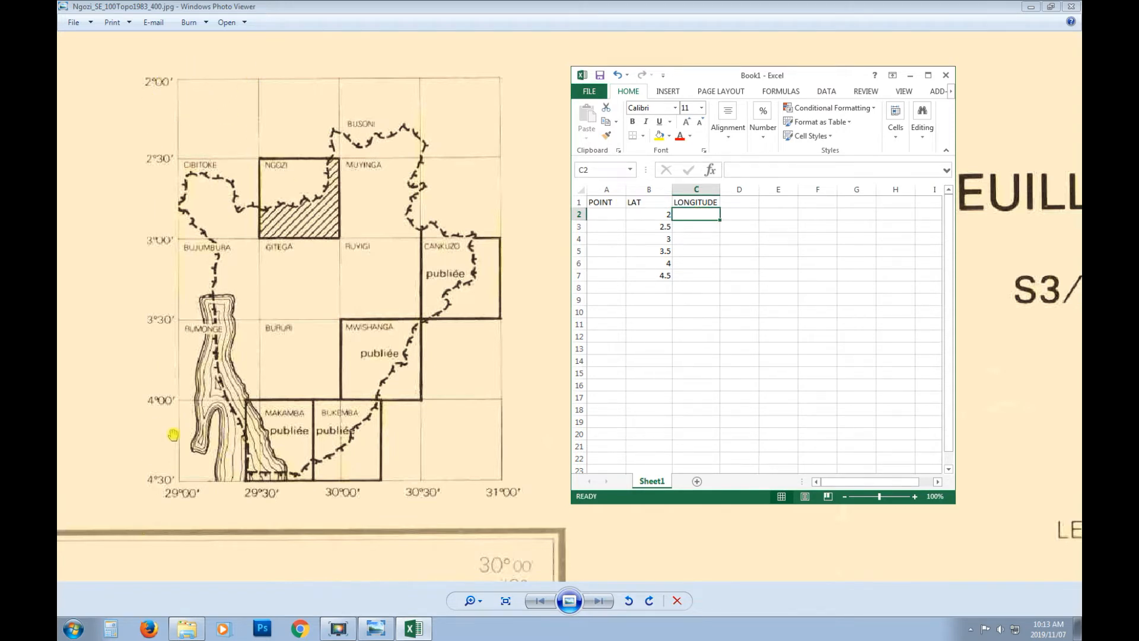
{"action": "left_click", "coordinate": [707, 215]}
{"action": "type", "text": "29"}
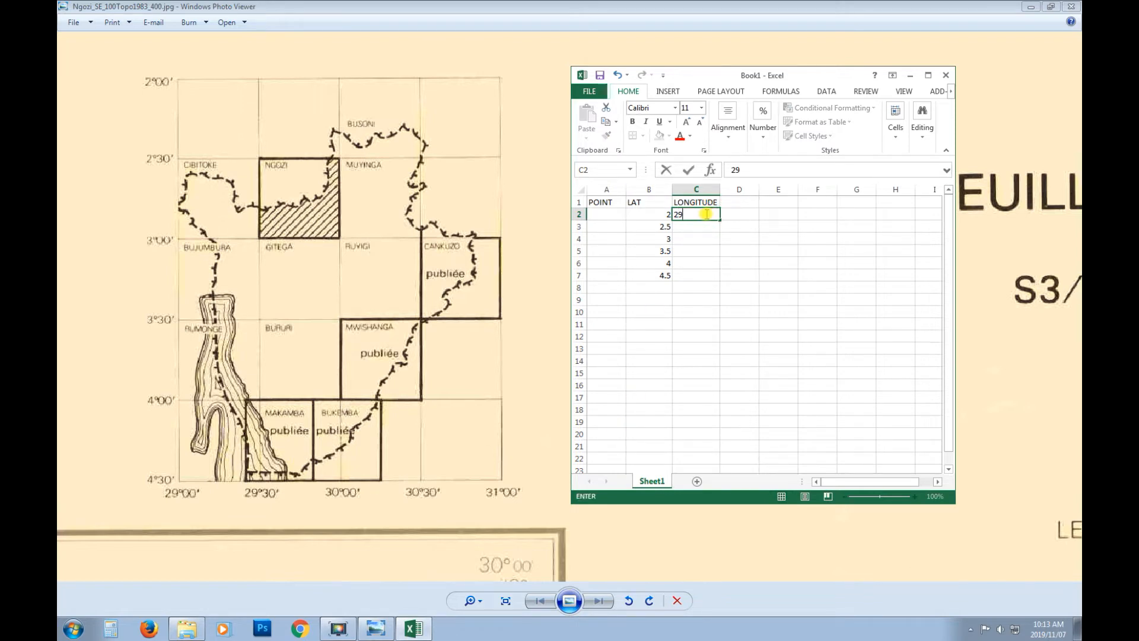
{"action": "key", "text": "Return"}
{"action": "type", "text": "29"}
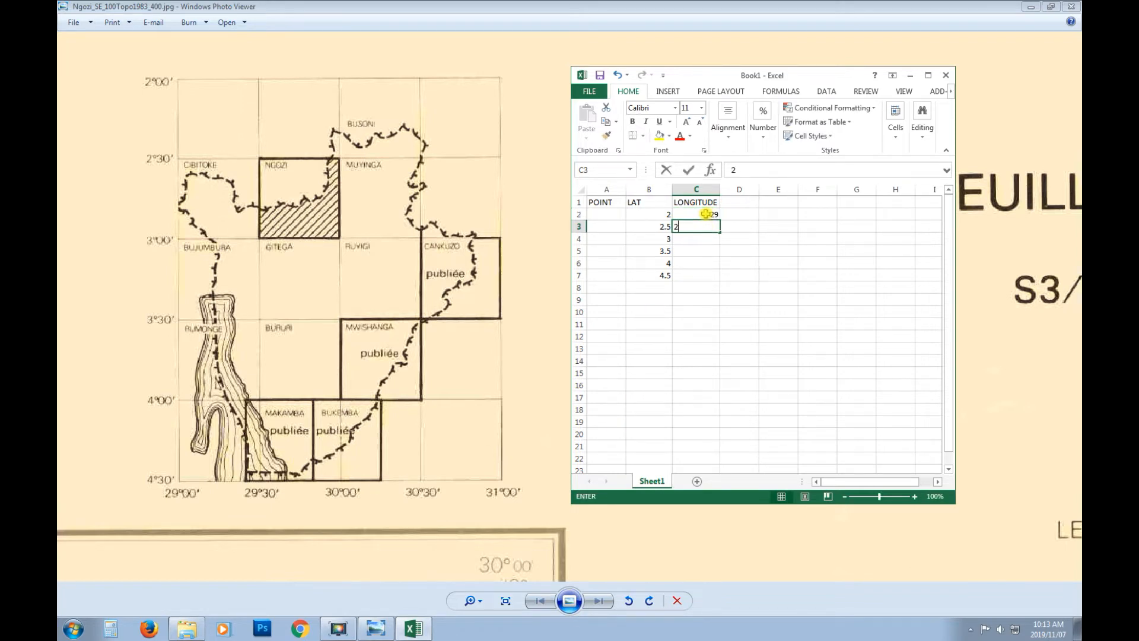
{"action": "key", "text": "Return"}
{"action": "type", "text": "29"}
{"action": "key", "text": "Return"}
{"action": "type", "text": "29"}
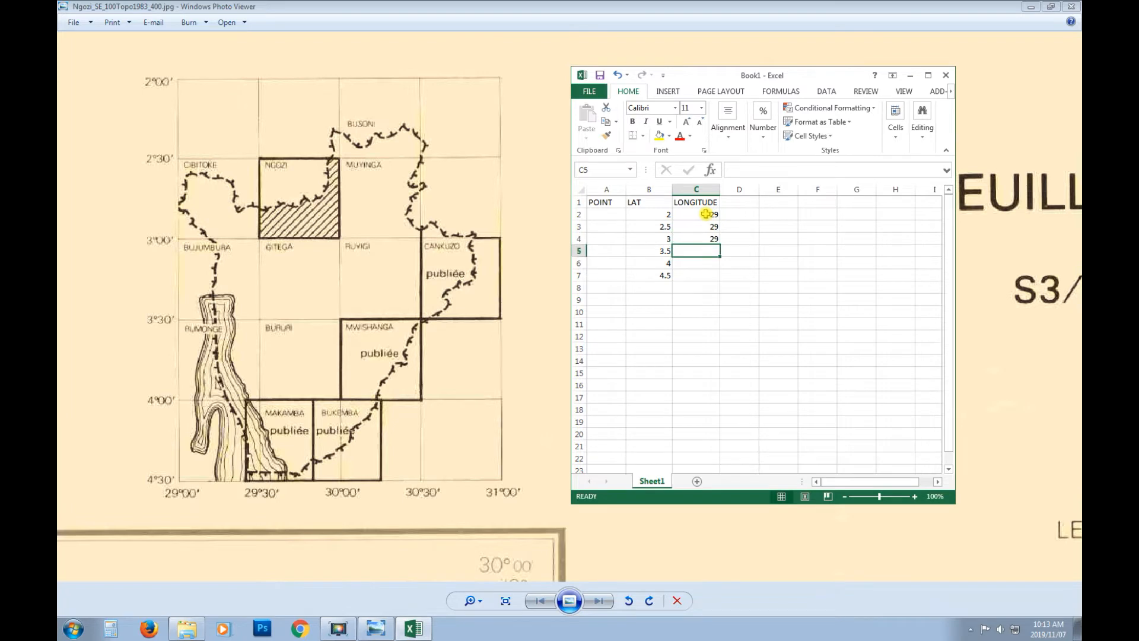
{"action": "key", "text": "Return"}
{"action": "type", "text": "29"}
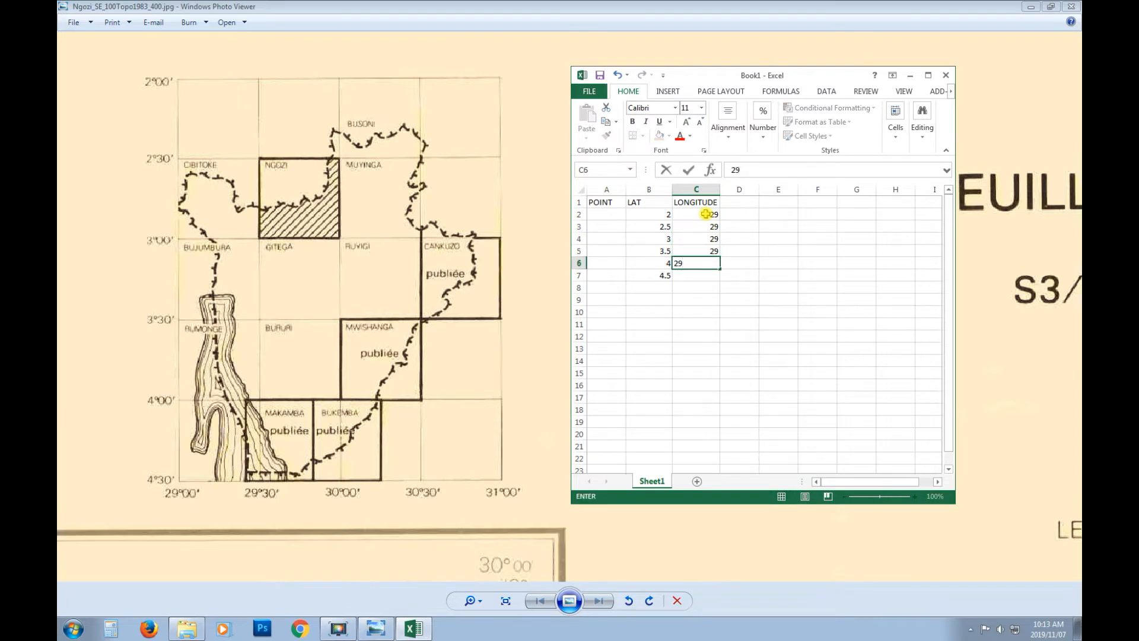
{"action": "key", "text": "Return"}
{"action": "type", "text": "29"}
{"action": "key", "text": "Return"}
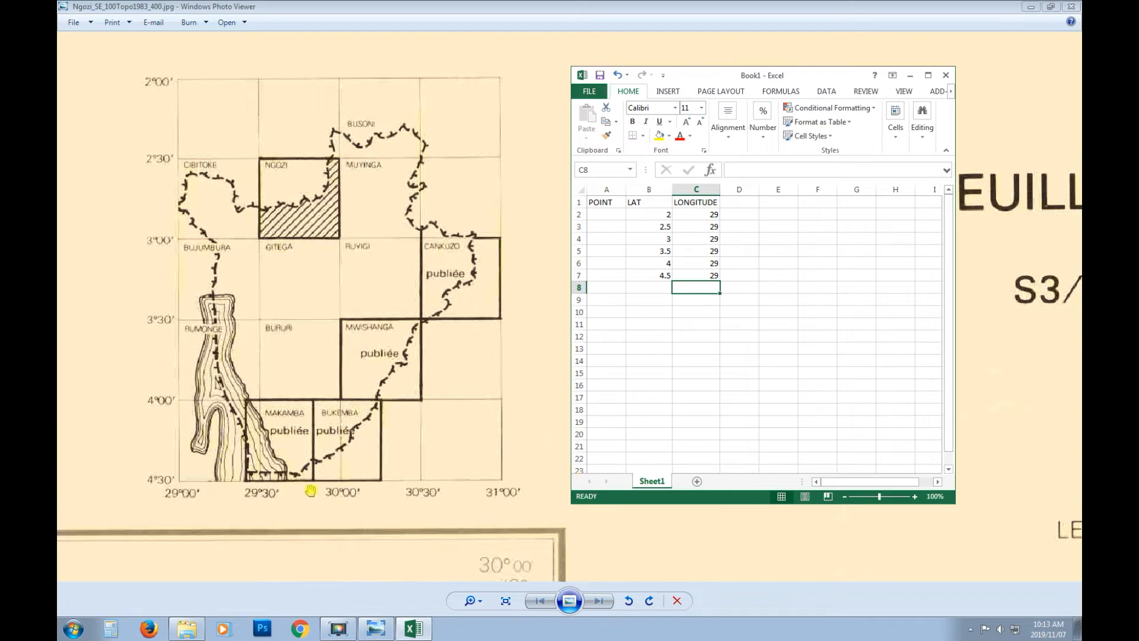
- Copy the latitude series 2 to 4.5 from B2:B7 repeatedly down the LAT column to fill cells B8 to B25
{"action": "left_click_drag", "start_coordinate": [666, 214], "coordinate": [671, 287]}
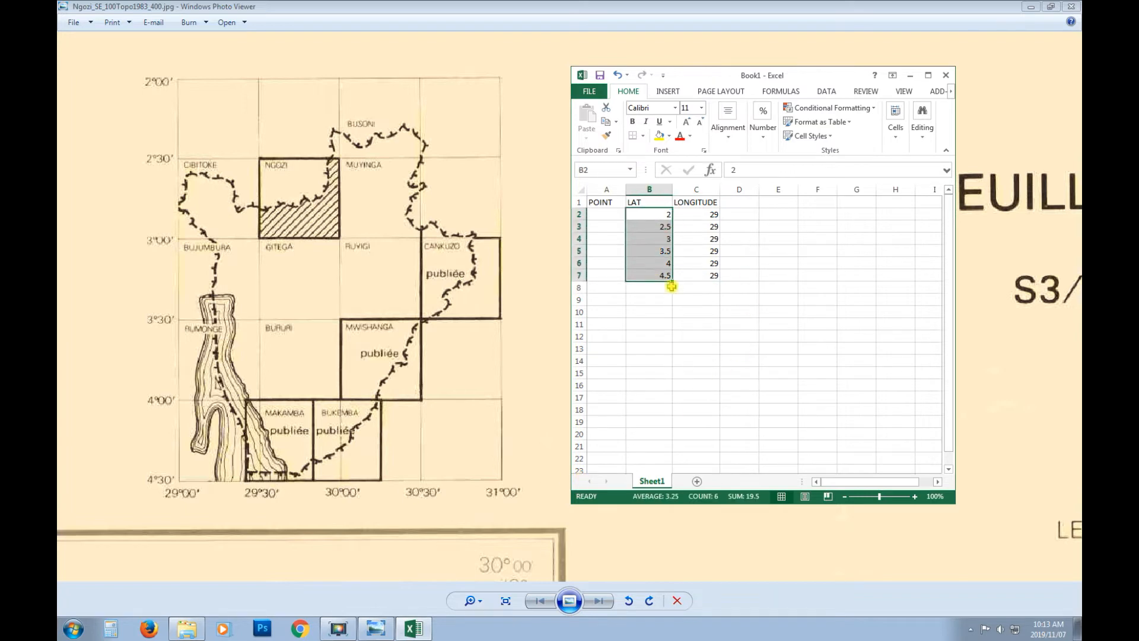
{"action": "key", "text": "ctrl+c"}
{"action": "left_click", "coordinate": [644, 288]}
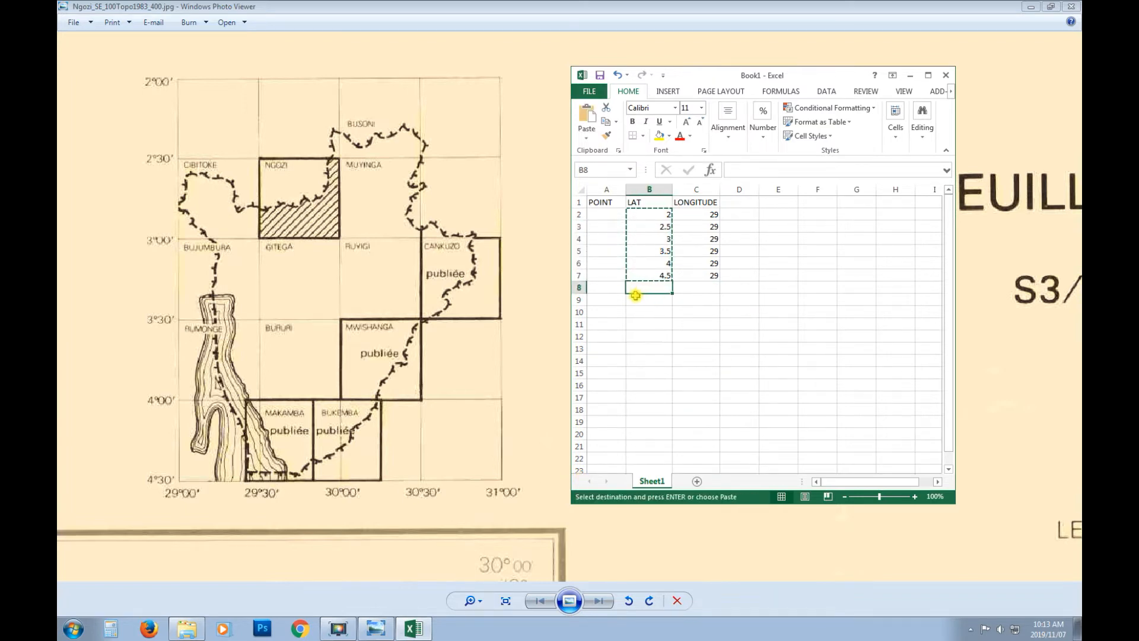
{"action": "key", "text": "ctrl+v"}
{"action": "left_click_drag", "start_coordinate": [662, 215], "coordinate": [655, 351]}
{"action": "key", "text": "ctrl+c"}
{"action": "left_click", "coordinate": [649, 361]}
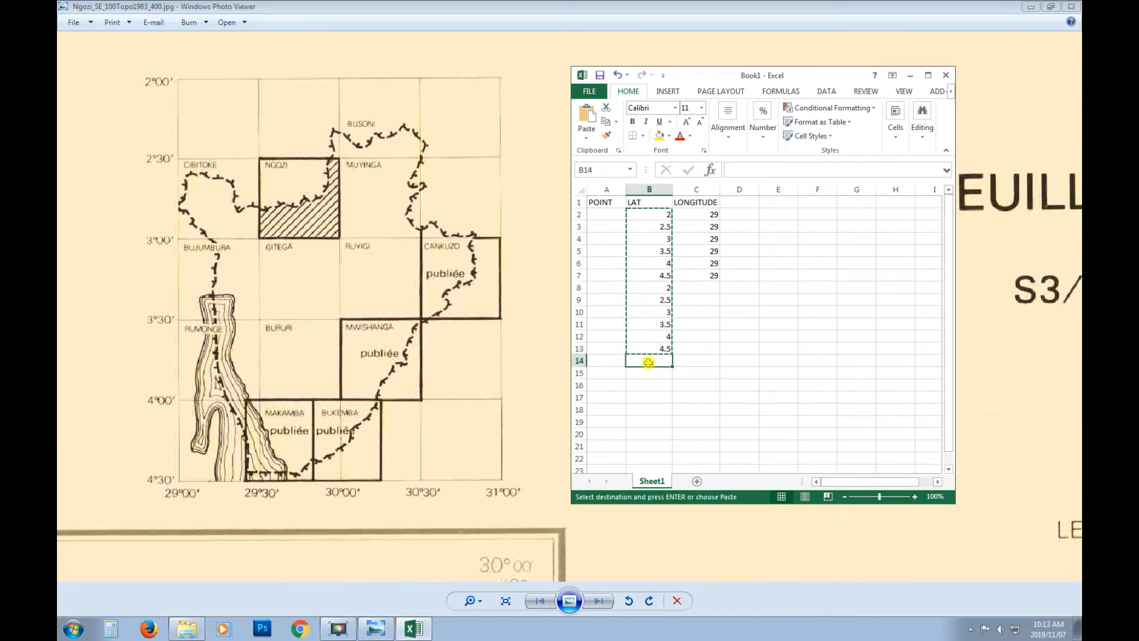
{"action": "key", "text": "ctrl+v"}
- Enter longitude 29.5 in cell C8 and copy it to cells C9 to C13
{"action": "left_click", "coordinate": [702, 289]}
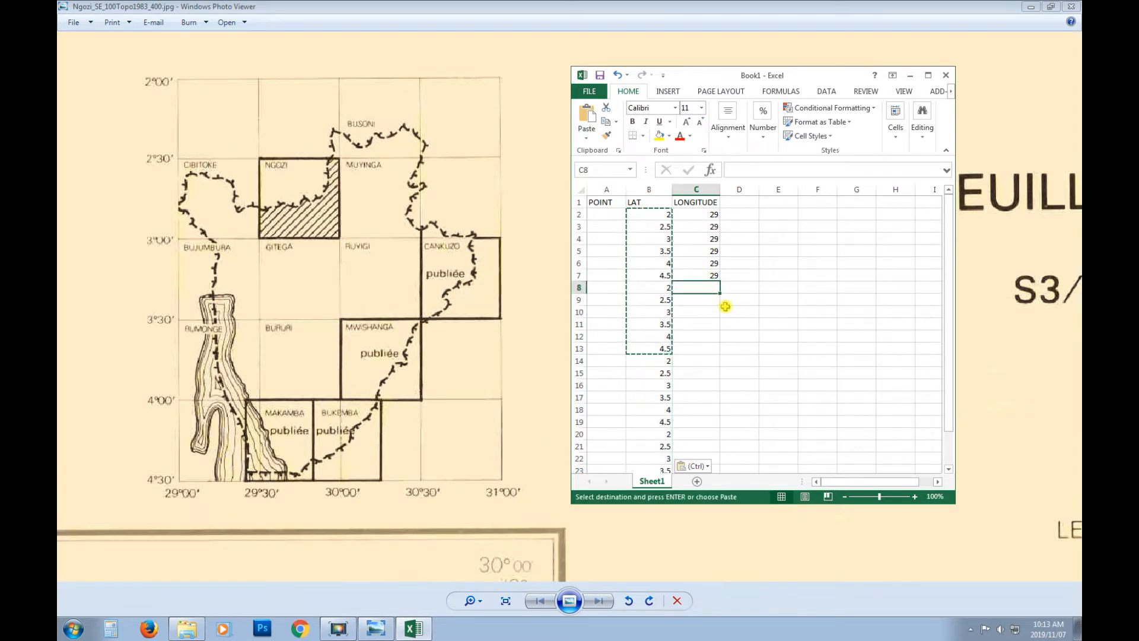
{"action": "type", "text": "29."}
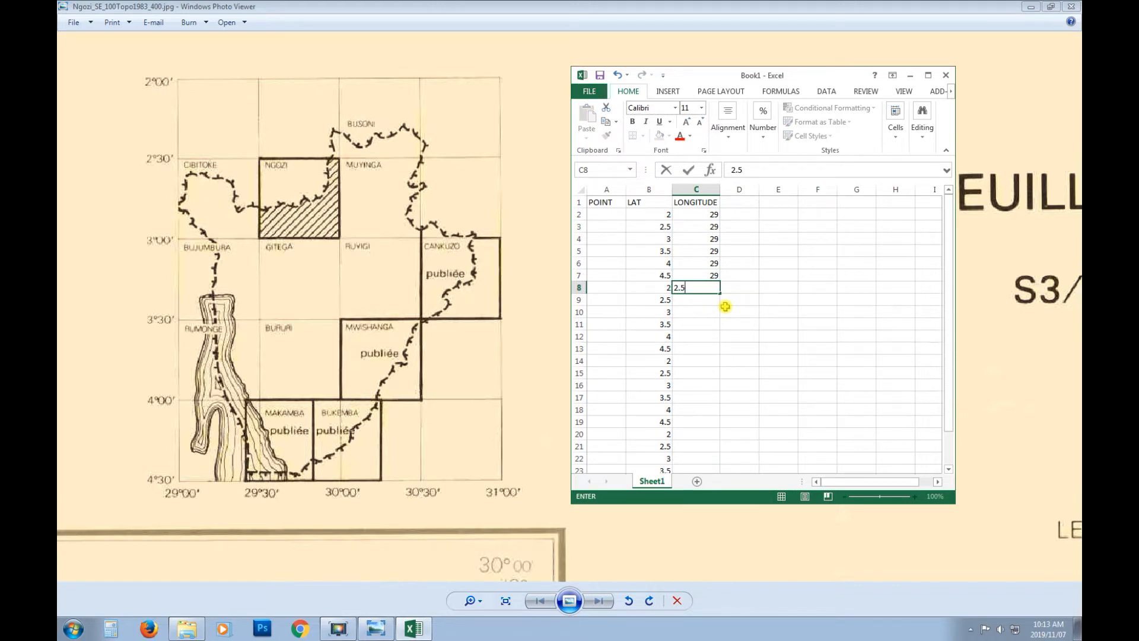
{"action": "type", "text": "5"}
{"action": "key", "text": "Return"}
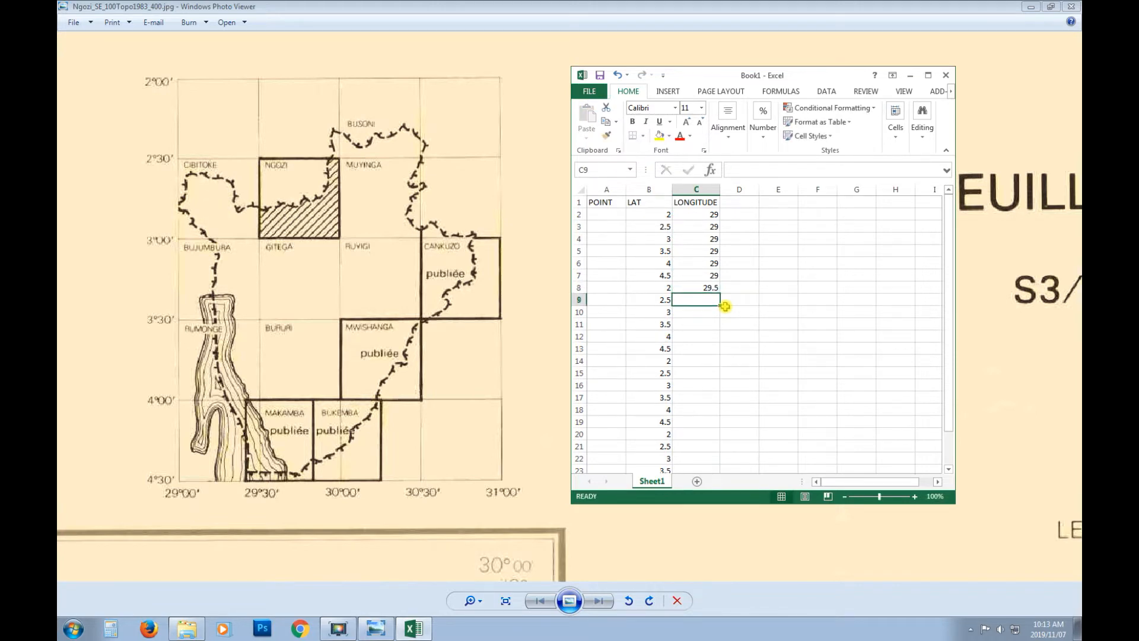
{"action": "left_click", "coordinate": [702, 286]}
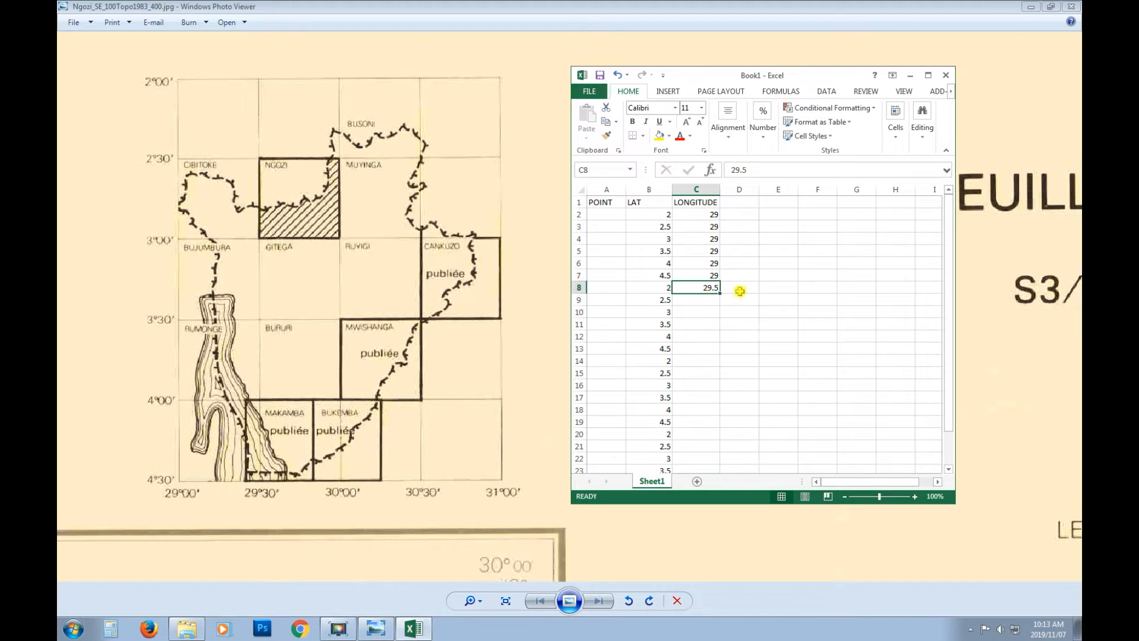
{"action": "key", "text": "ctrl+c"}
{"action": "left_click_drag", "start_coordinate": [703, 299], "coordinate": [704, 348]}
{"action": "key", "text": "ctrl+v"}
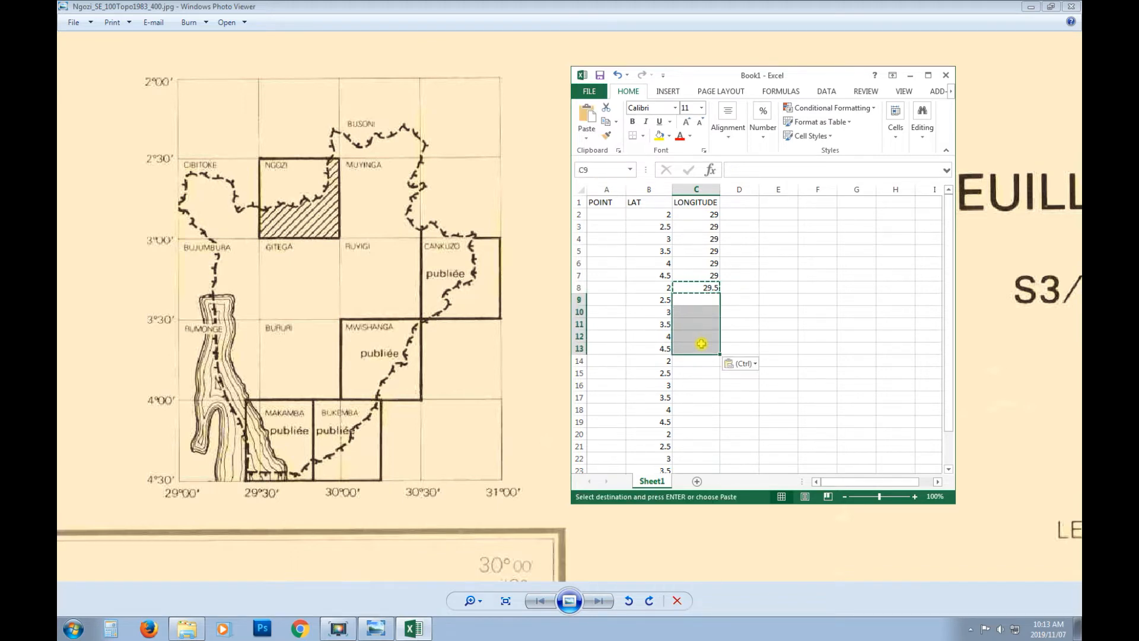
- Enter longitude 30 in C14, extend the workbook window downward to show more rows, and copy the value to C15:C19
{"action": "left_click", "coordinate": [705, 359]}
{"action": "type", "text": "30"}
{"action": "key", "text": "Return"}
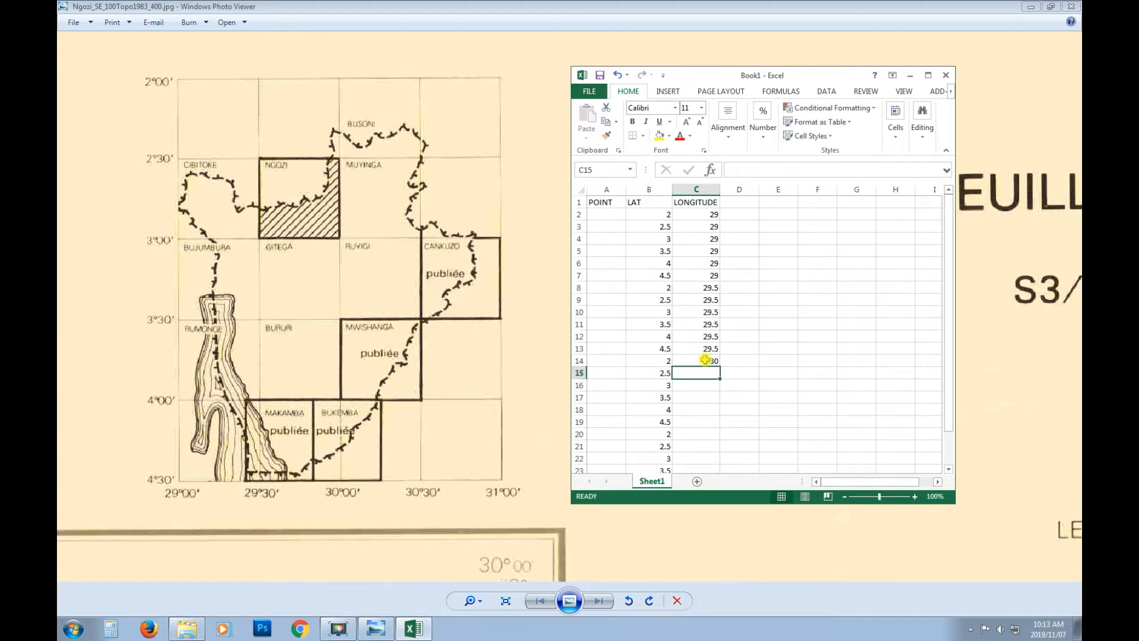
{"action": "left_click", "coordinate": [705, 359]}
{"action": "key", "text": "ctrl+c"}
{"action": "scroll", "coordinate": [702, 362], "scroll_direction": "down", "scroll_amount": 3}
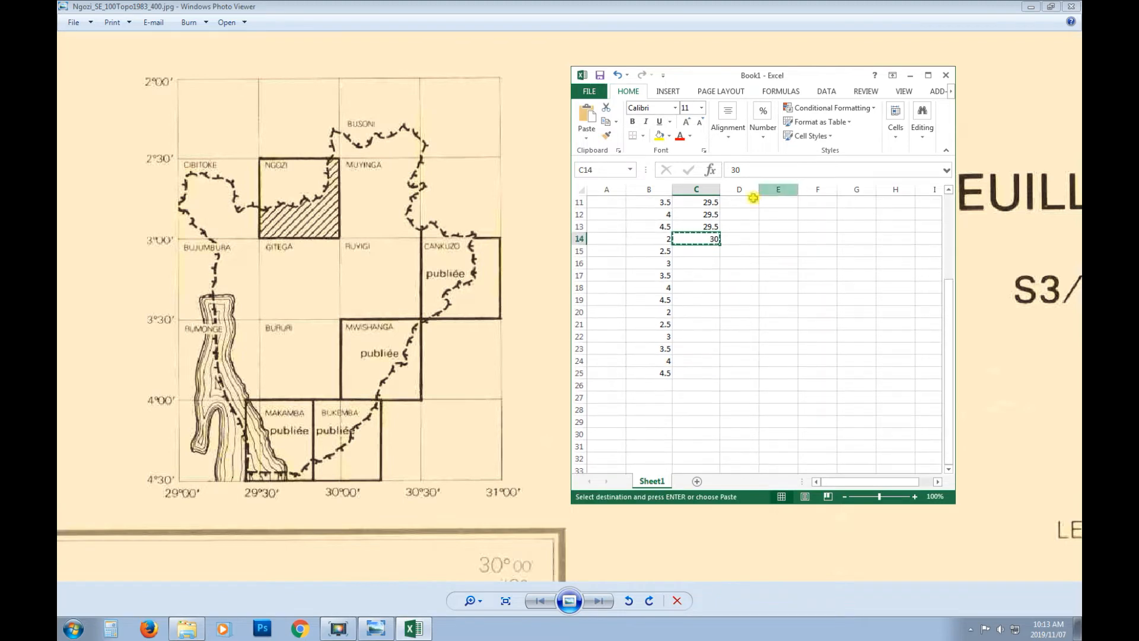
{"action": "left_click_drag", "start_coordinate": [811, 504], "coordinate": [810, 588]}
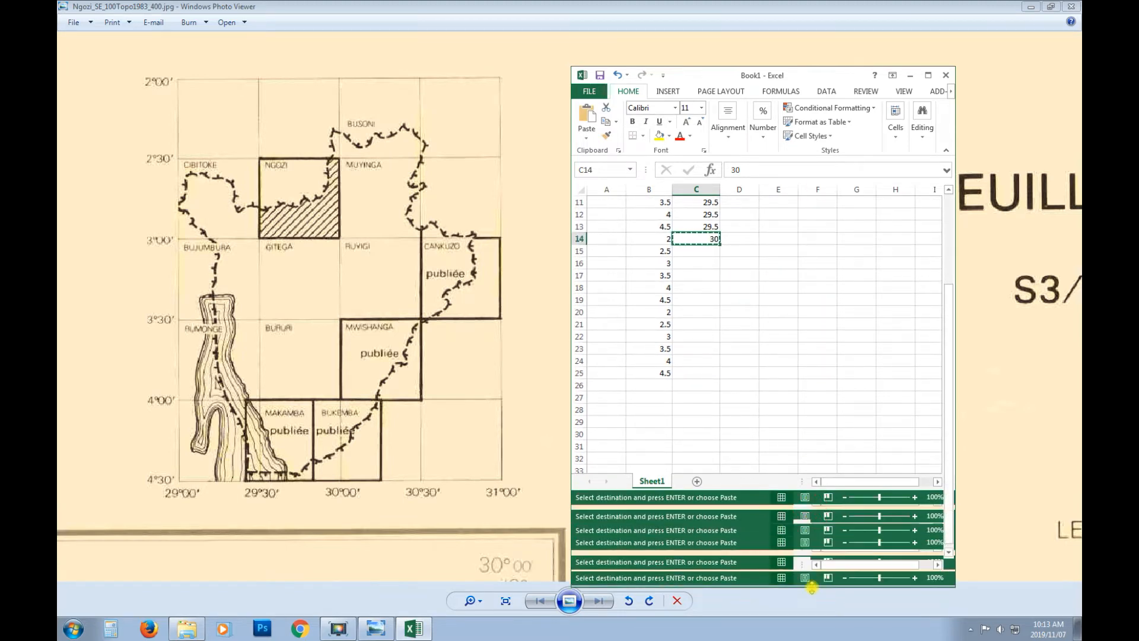
{"action": "left_click_drag", "start_coordinate": [698, 251], "coordinate": [700, 297]}
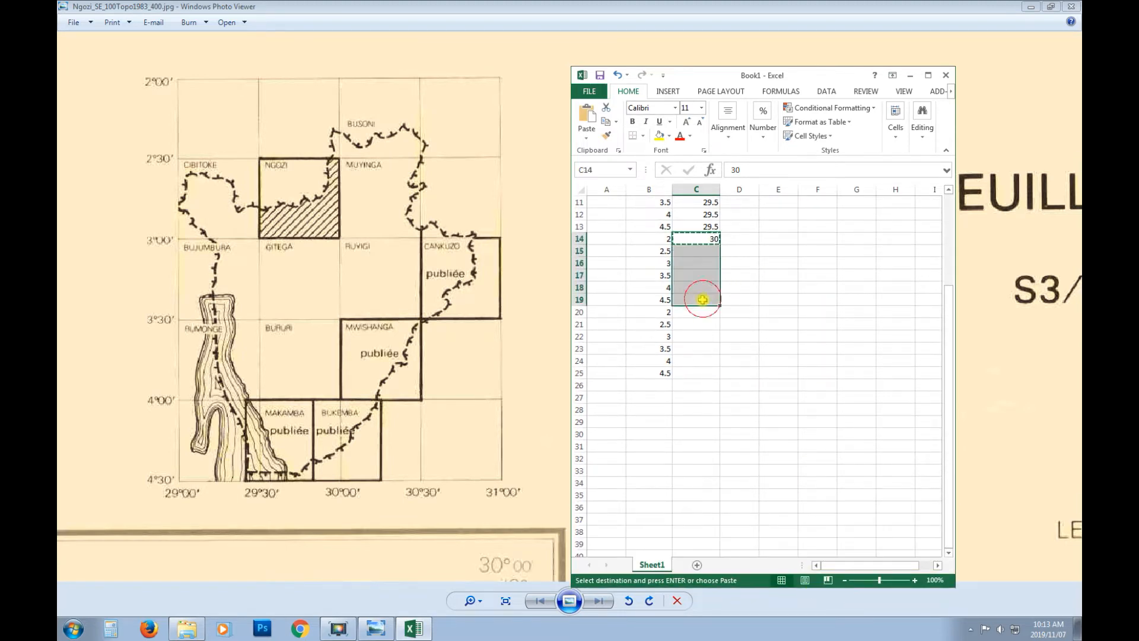
{"action": "key", "text": "ctrl+v"}
- Enter longitude 30.5 in cell C20 and copy it to cells C21 to C25
{"action": "left_click", "coordinate": [697, 312]}
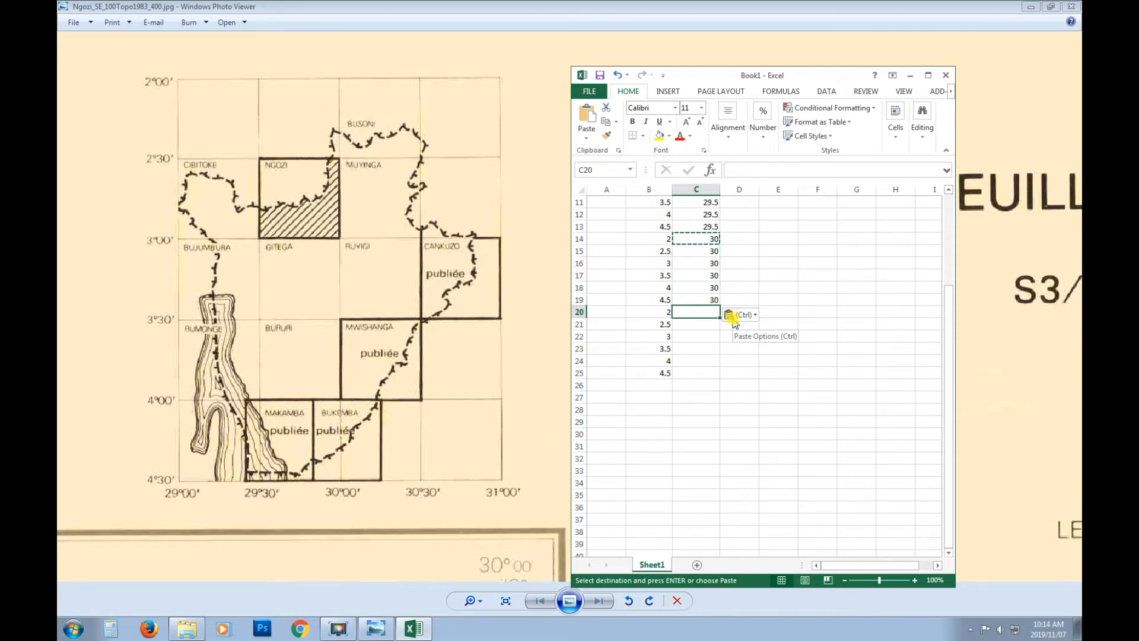
{"action": "type", "text": "30.5"}
{"action": "key", "text": "Return"}
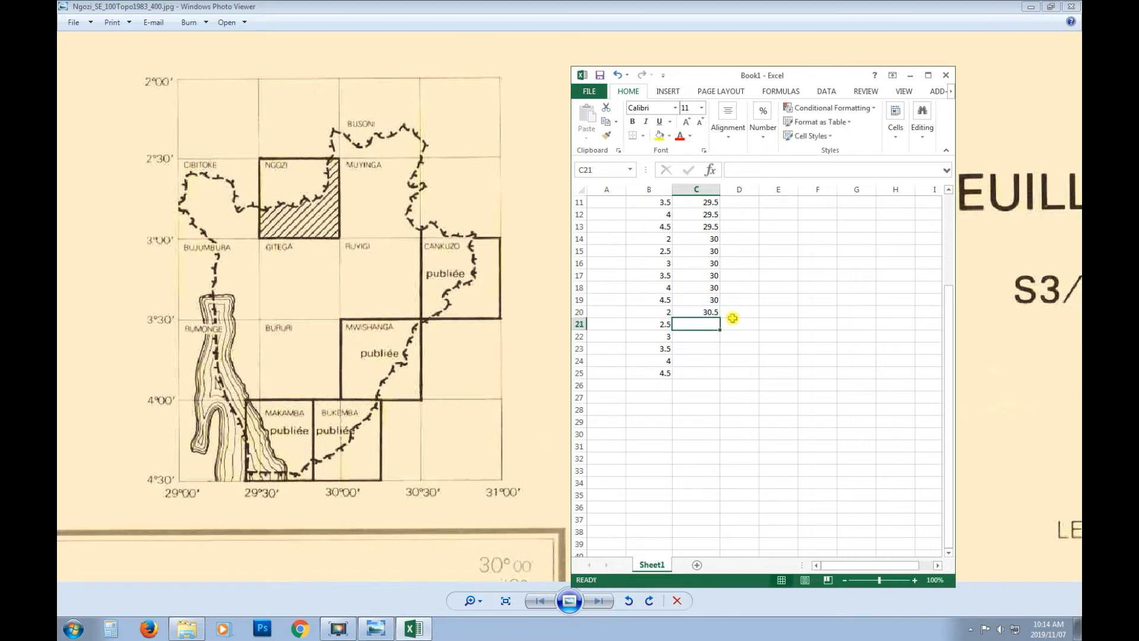
{"action": "left_click", "coordinate": [707, 312]}
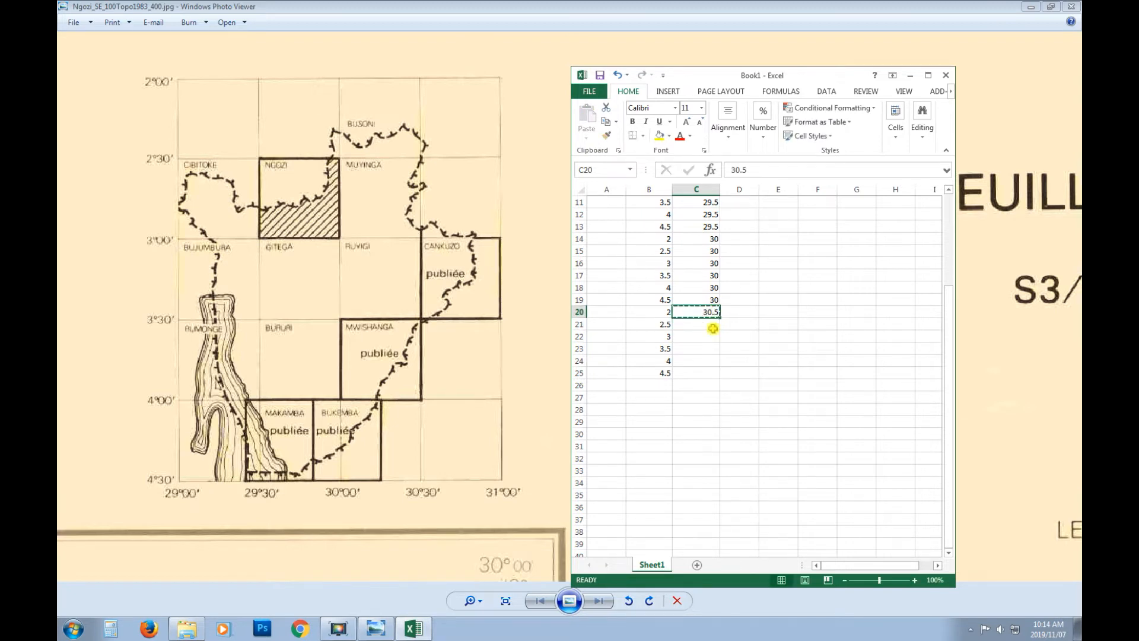
{"action": "key", "text": "ctrl+c"}
{"action": "left_click_drag", "start_coordinate": [706, 325], "coordinate": [700, 370]}
{"action": "key", "text": "ctrl+v"}
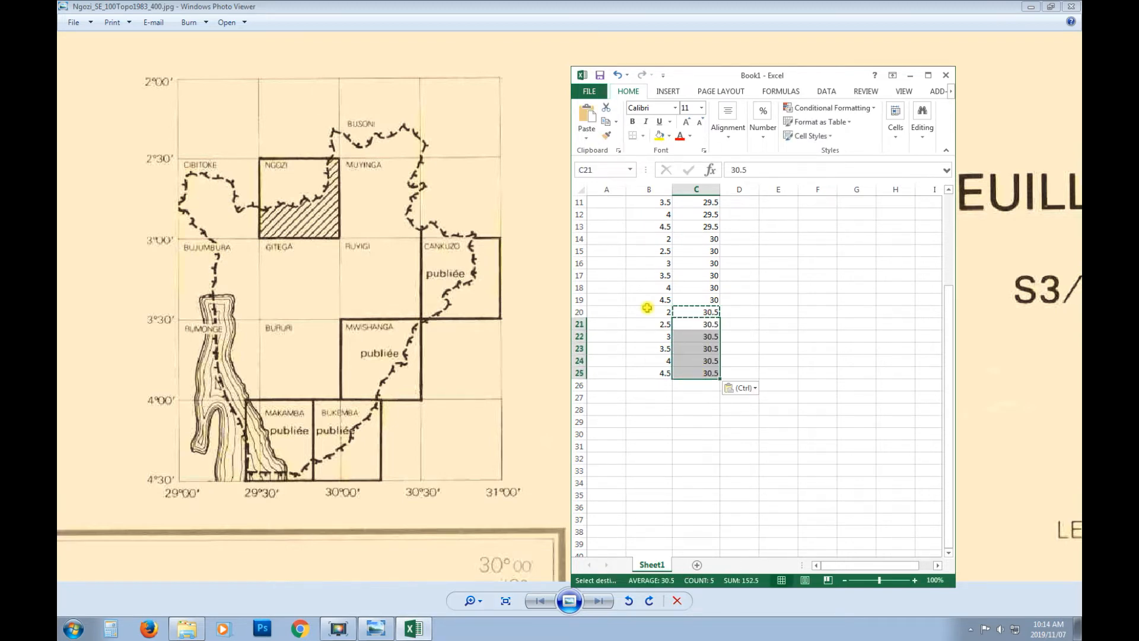
- Copy the latitudes in B20:B25 into cells B26 to B31
{"action": "left_click_drag", "start_coordinate": [653, 311], "coordinate": [651, 376]}
{"action": "key", "text": "ctrl+c"}
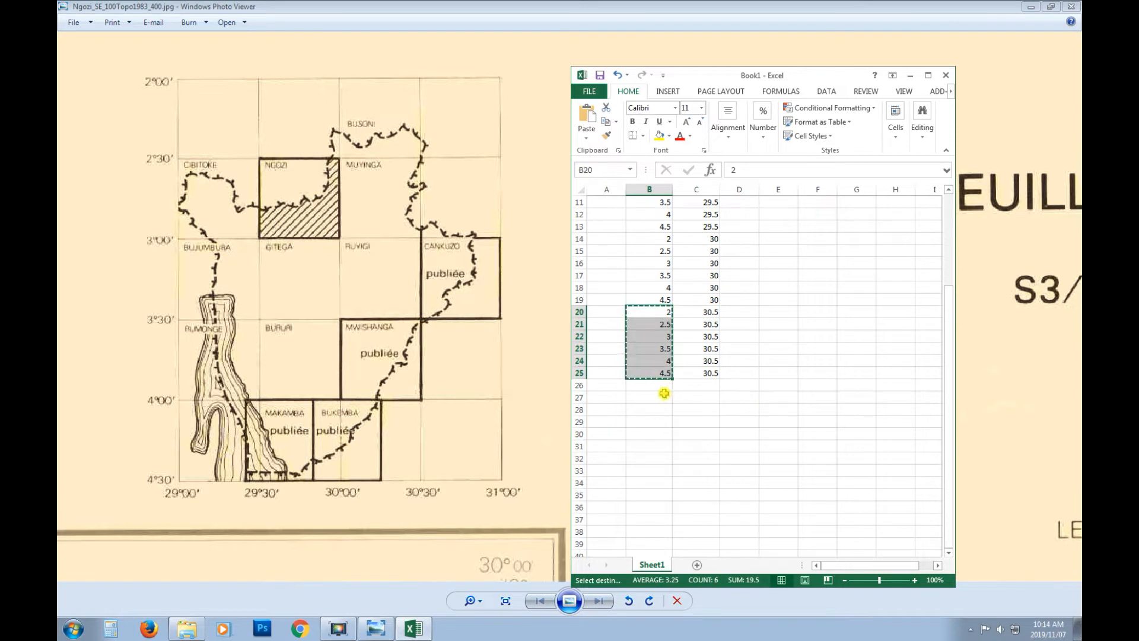
{"action": "left_click", "coordinate": [653, 385]}
{"action": "key", "text": "ctrl+v"}
- Enter longitude 31 in cell C26 and copy it to cells C27 to C31
{"action": "left_click", "coordinate": [699, 378]}
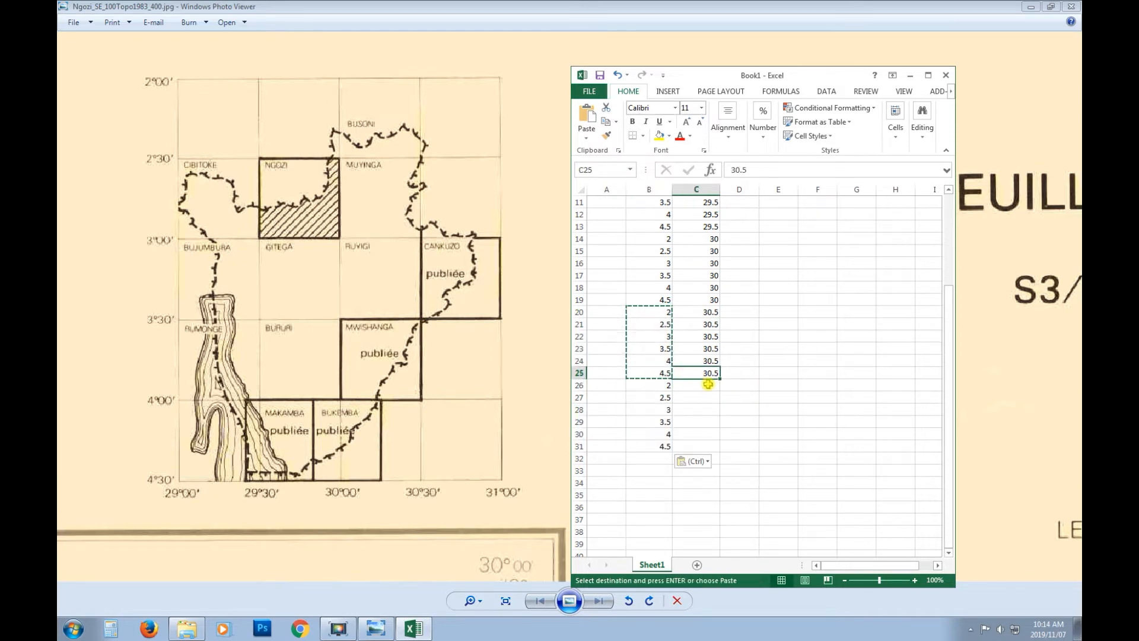
{"action": "left_click", "coordinate": [713, 386]}
{"action": "type", "text": "31"}
{"action": "key", "text": "Return"}
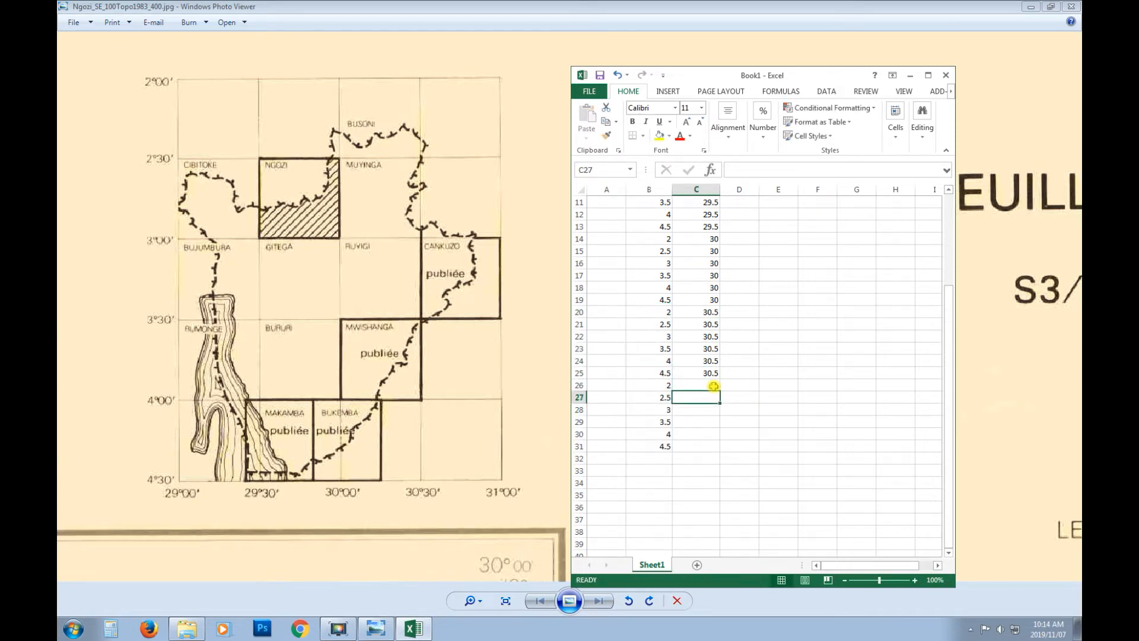
{"action": "left_click", "coordinate": [714, 386]}
{"action": "key", "text": "ctrl+c"}
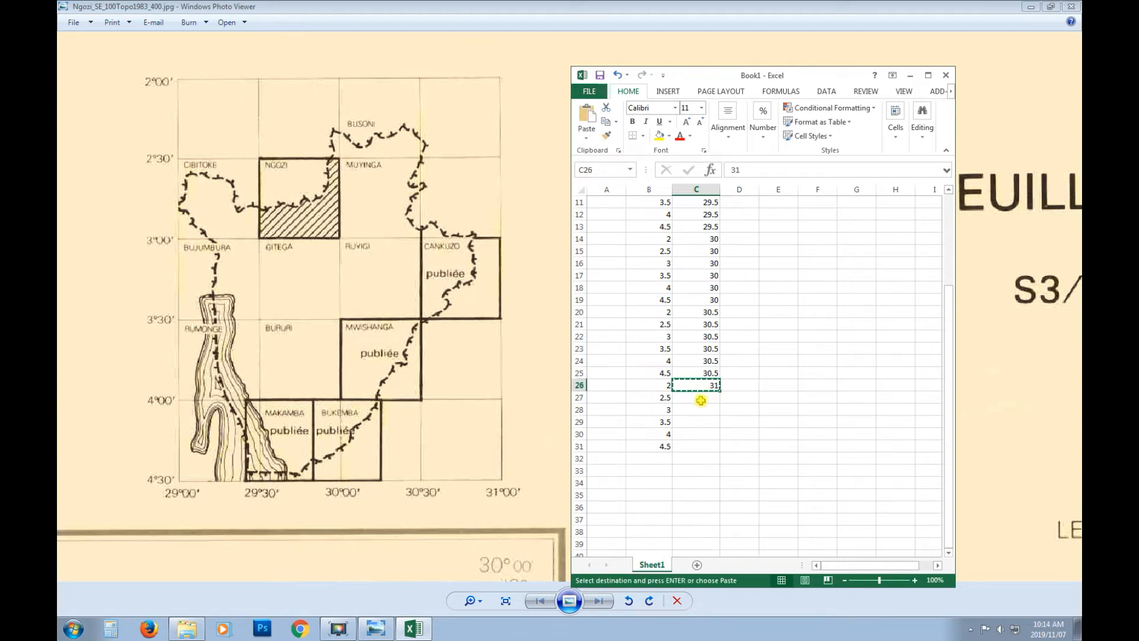
{"action": "left_click_drag", "start_coordinate": [698, 397], "coordinate": [697, 449]}
{"action": "key", "text": "ctrl+v"}
- Extend the workbook window upward so the whole table from the headings to row 31 fits in view
{"action": "left_click", "coordinate": [693, 458]}
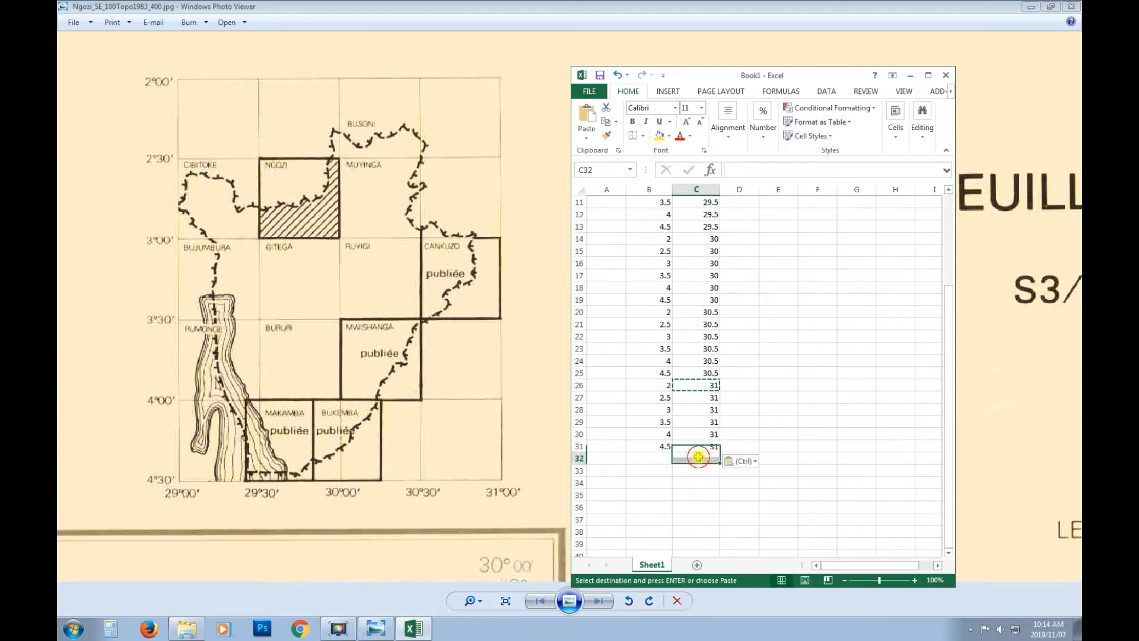
{"action": "scroll", "coordinate": [681, 348], "scroll_direction": "up", "scroll_amount": 4}
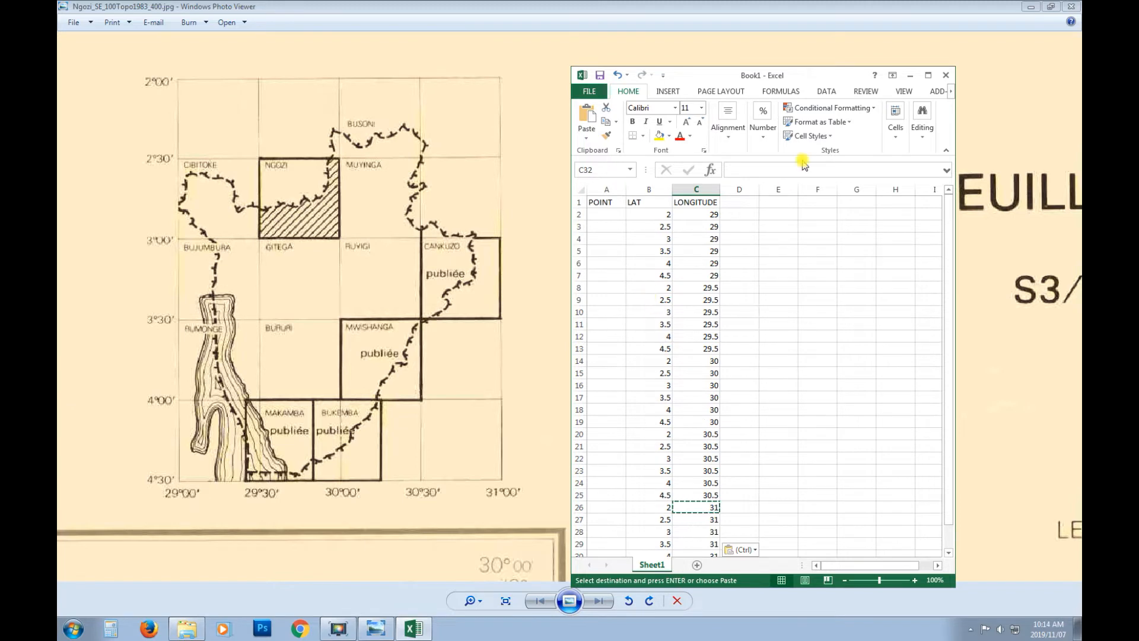
{"action": "left_click_drag", "start_coordinate": [858, 67], "coordinate": [855, 23]}
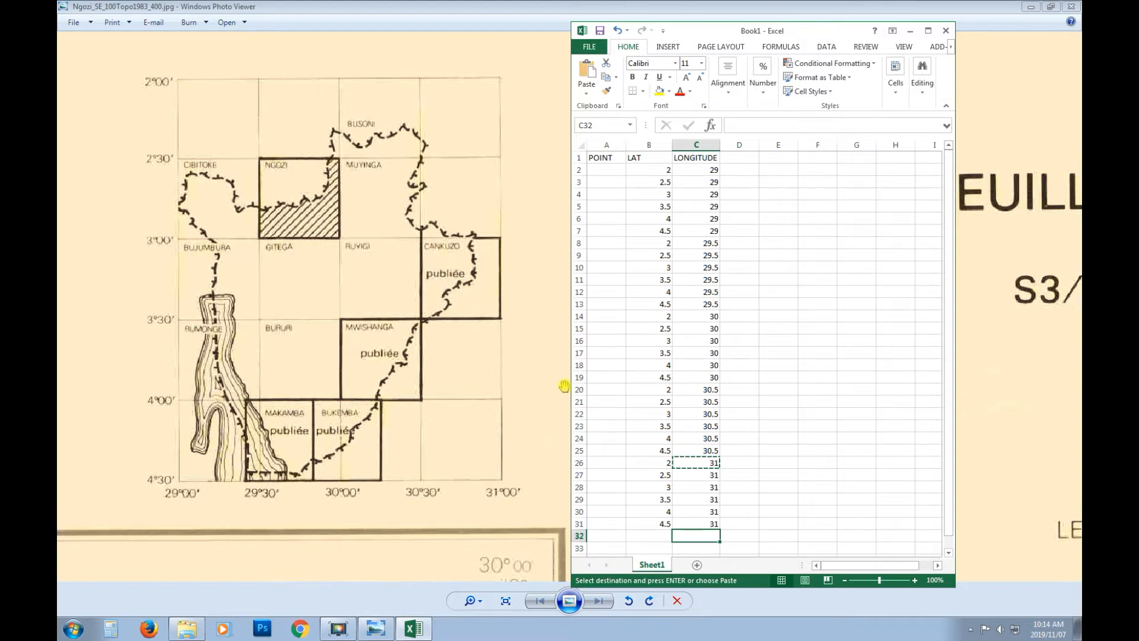
{"action": "left_click", "coordinate": [608, 168]}
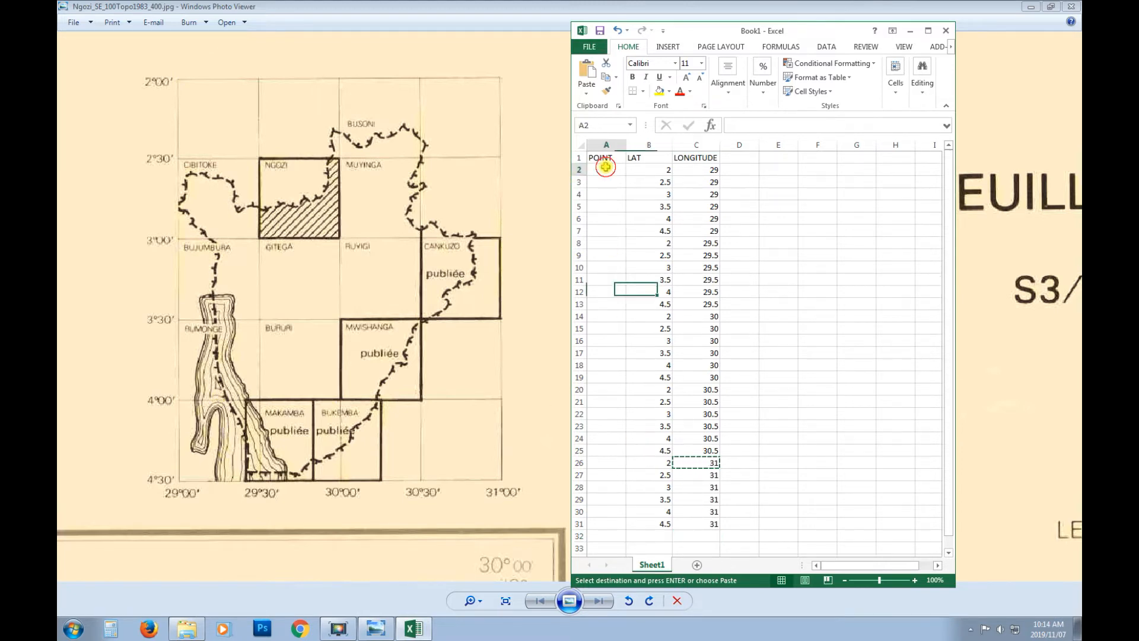
{"action": "type", "text": "a"}
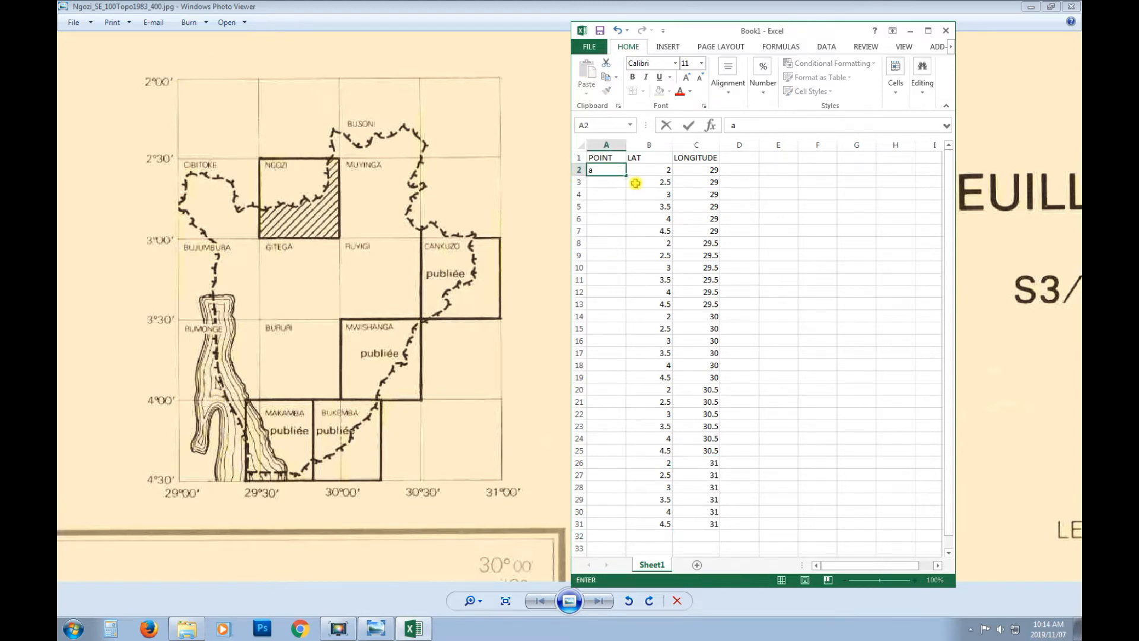
{"action": "key", "text": "Tab"}
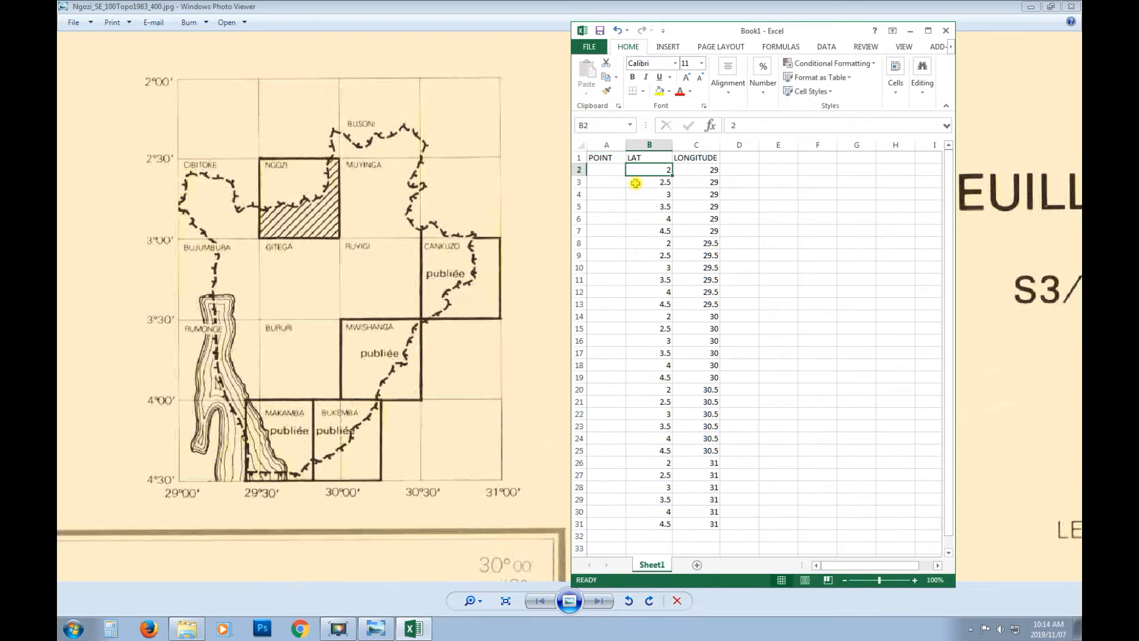
- Label the six longitude 29 points in cells A2 to A7 with the letters A to F
{"action": "left_click", "coordinate": [612, 175]}
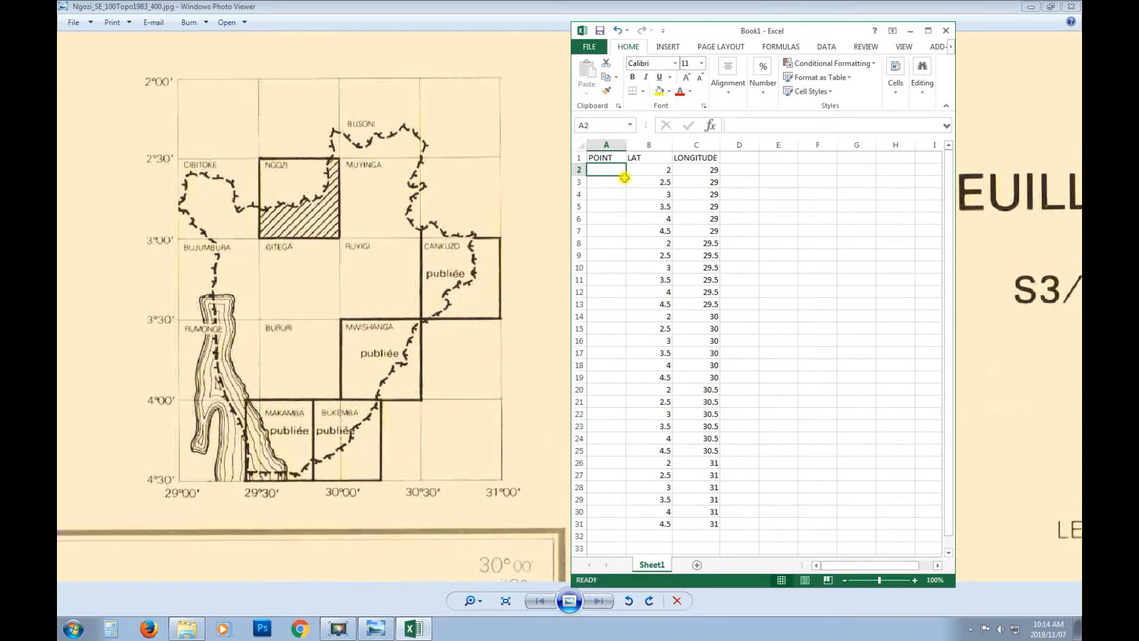
{"action": "type", "text": "A"}
{"action": "key", "text": "Return"}
{"action": "type", "text": "B"}
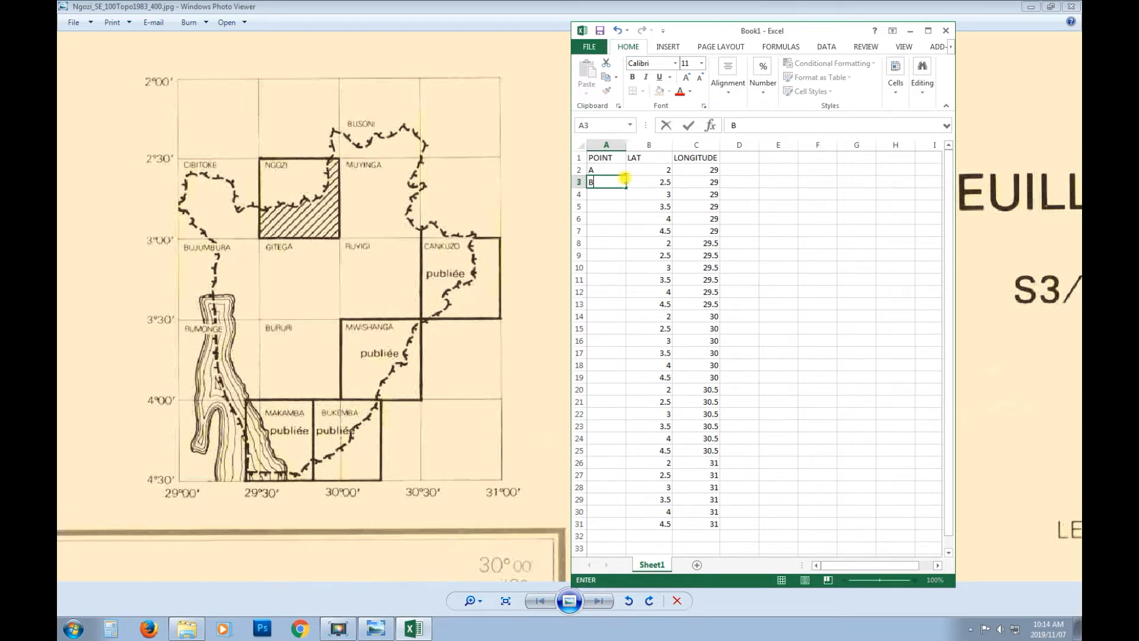
{"action": "key", "text": "Return"}
{"action": "type", "text": "C"}
{"action": "key", "text": "Return"}
{"action": "type", "text": "D"}
{"action": "key", "text": "Return"}
{"action": "type", "text": "E F"}
{"action": "key", "text": "Return"}
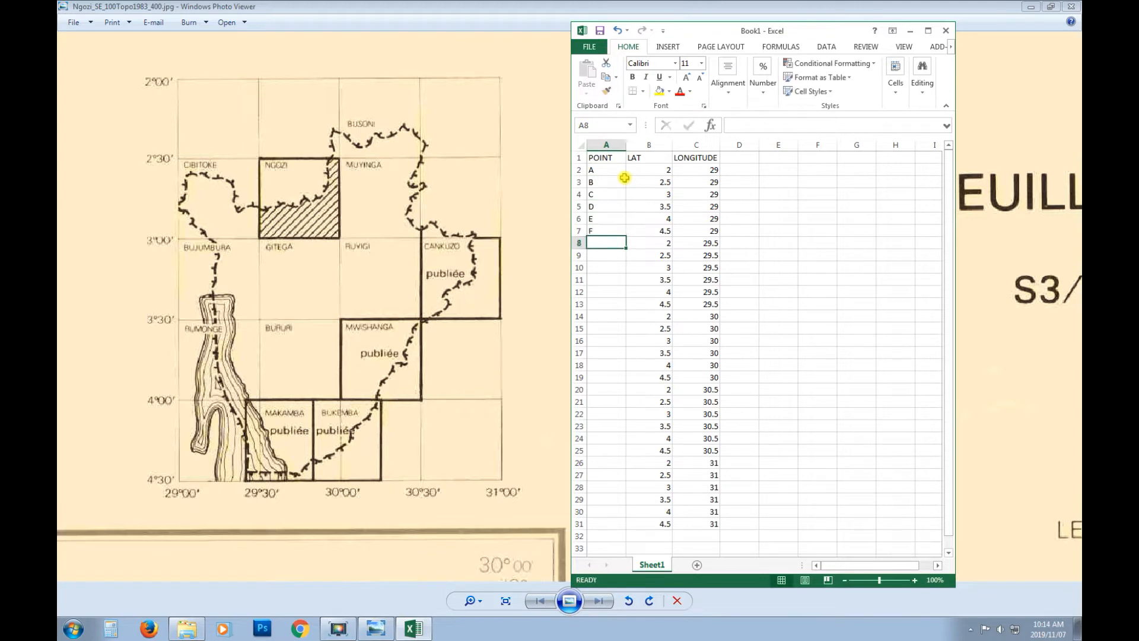
- Label the six longitude 29.5 points in cells A8 to A13 with the letters G to L
{"action": "type", "text": "G"}
{"action": "key", "text": "Return"}
{"action": "type", "text": "H"}
{"action": "key", "text": "Return"}
{"action": "type", "text": "I"}
{"action": "key", "text": "Return"}
{"action": "type", "text": "J"}
{"action": "key", "text": "Return"}
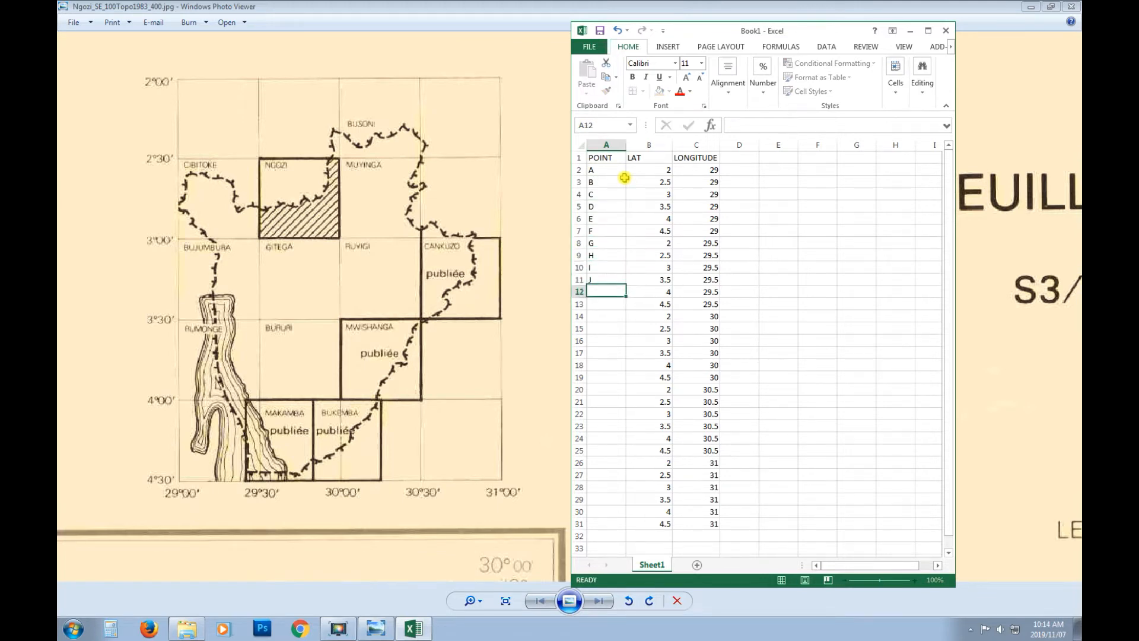
{"action": "type", "text": "K"}
{"action": "key", "text": "Return"}
{"action": "type", "text": "L"}
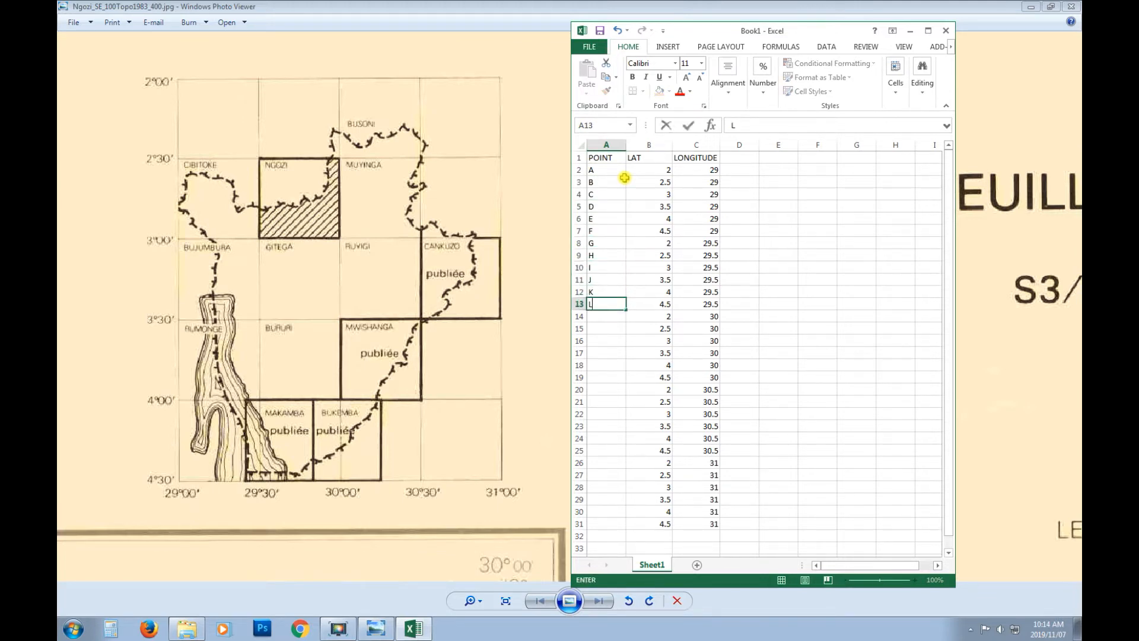
{"action": "key", "text": "Return"}
- Label the six longitude 30 points in cells A14 to A19 with the letters M to R
{"action": "type", "text": "M"}
{"action": "key", "text": "Return"}
{"action": "type", "text": "N"}
{"action": "key", "text": "Return"}
{"action": "type", "text": "O"}
{"action": "key", "text": "Return"}
{"action": "type", "text": "P"}
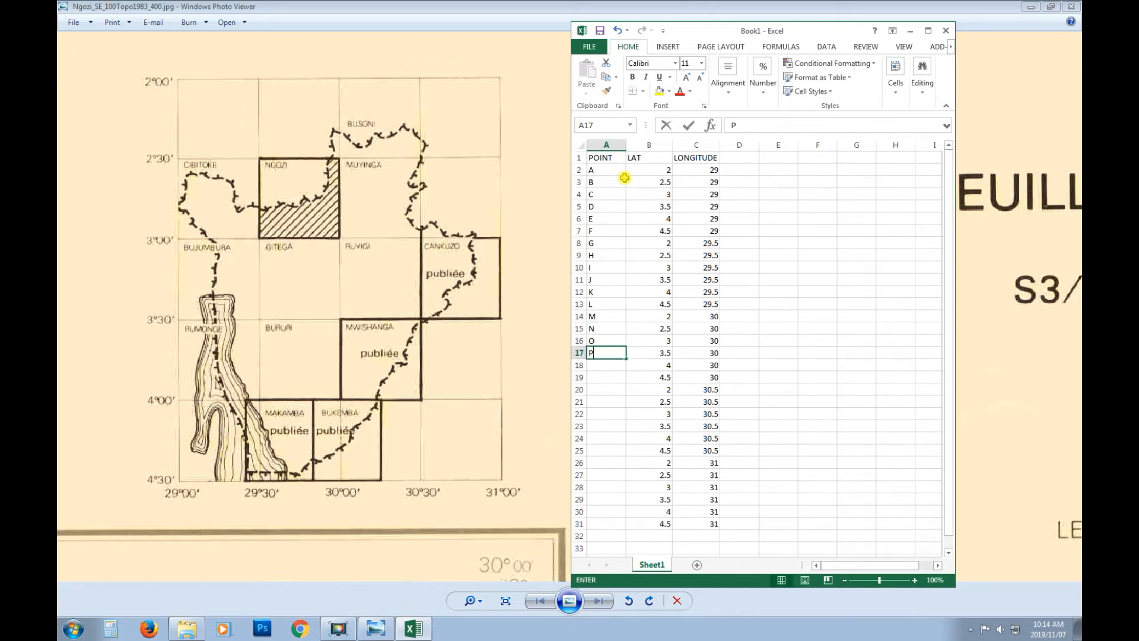
{"action": "key", "text": "Return"}
{"action": "type", "text": "Q"}
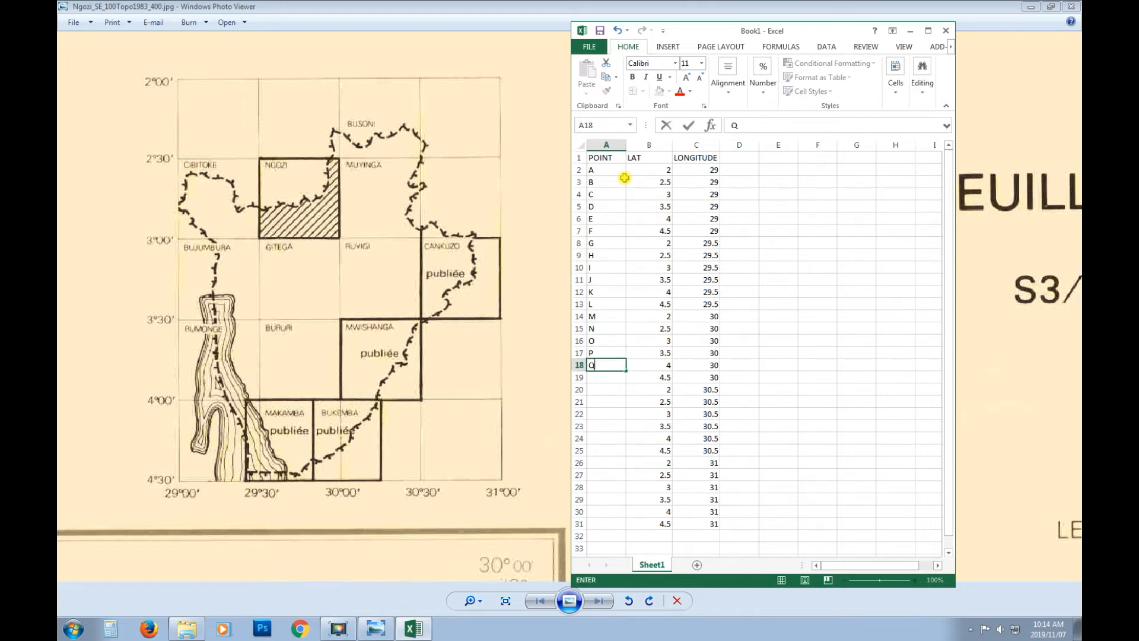
{"action": "key", "text": "Return"}
{"action": "type", "text": "R"}
{"action": "key", "text": "Return"}
- Label the six longitude 30.5 points in cells A20 to A25 with the letters S to X
{"action": "type", "text": "S"}
{"action": "key", "text": "Return"}
{"action": "type", "text": "T"}
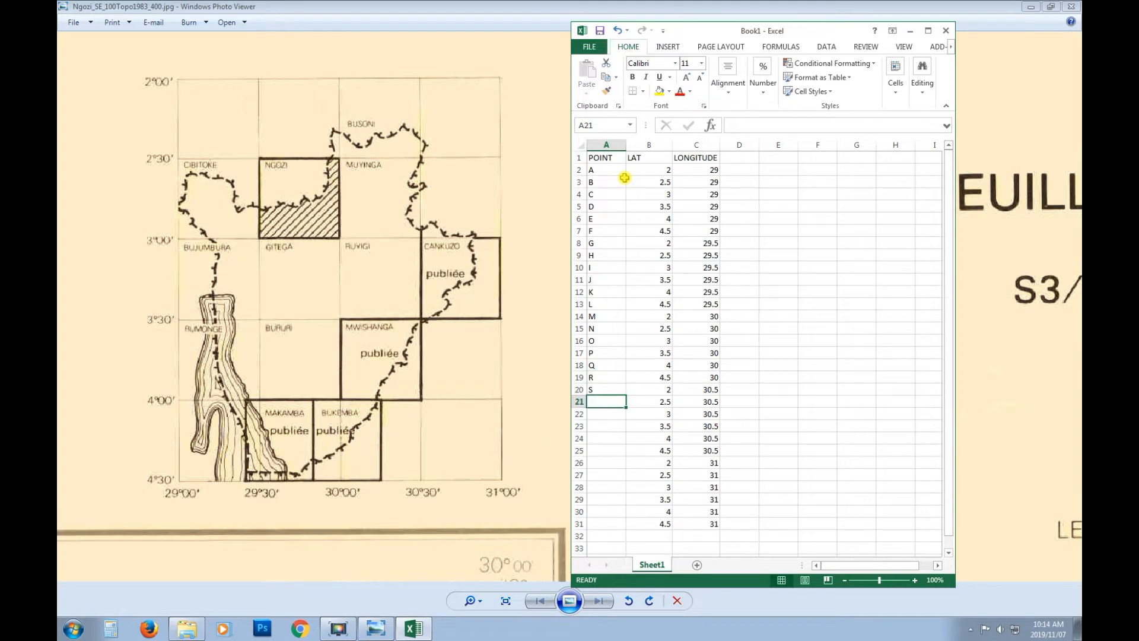
{"action": "key", "text": "Return"}
{"action": "type", "text": "U"}
{"action": "key", "text": "Return"}
{"action": "type", "text": "V"}
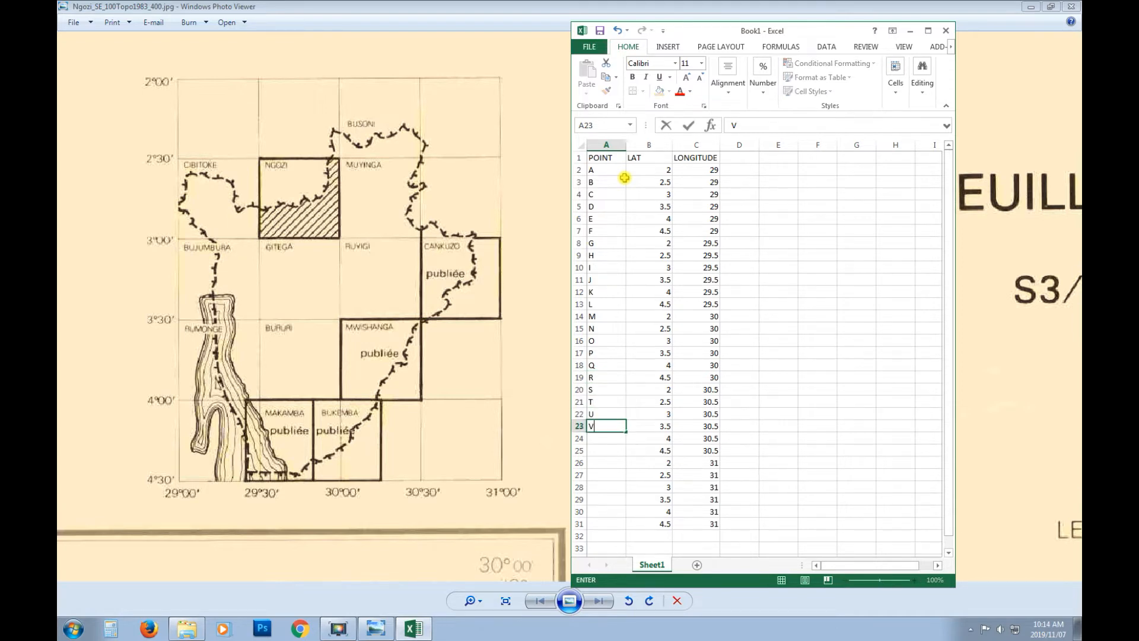
{"action": "key", "text": "Return"}
{"action": "type", "text": "W"}
{"action": "key", "text": "Return"}
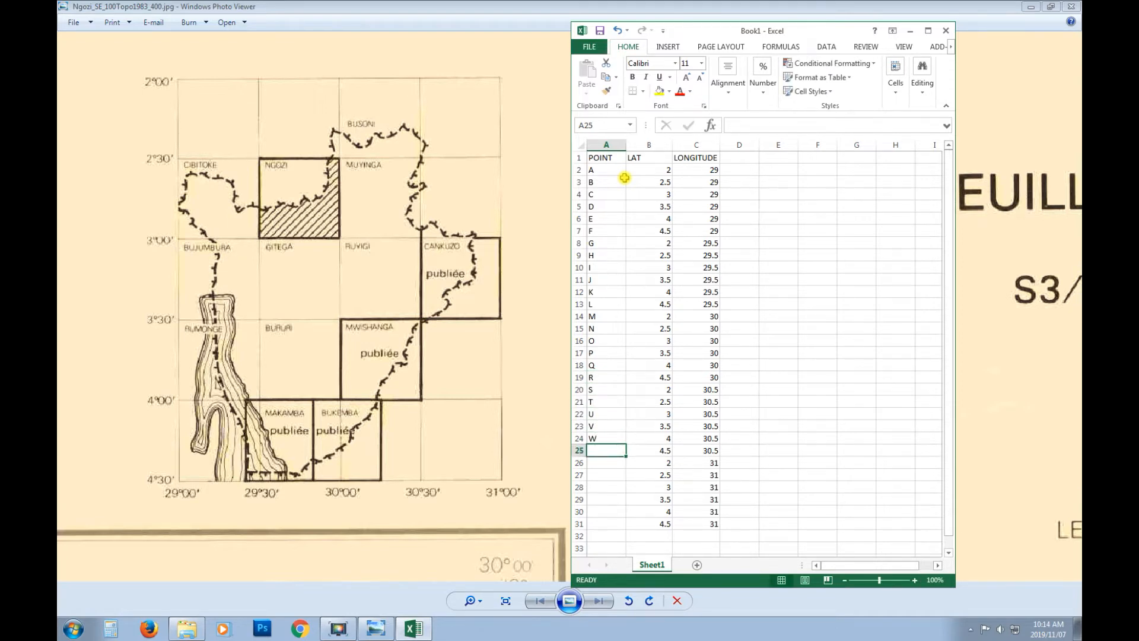
{"action": "type", "text": "X"}
{"action": "key", "text": "Return"}
- Label the six longitude 31 points in cells A26 to A31 as Y, Z, AA, AB, AC and AD
{"action": "type", "text": "Y"}
{"action": "key", "text": "Return"}
{"action": "type", "text": "Z"}
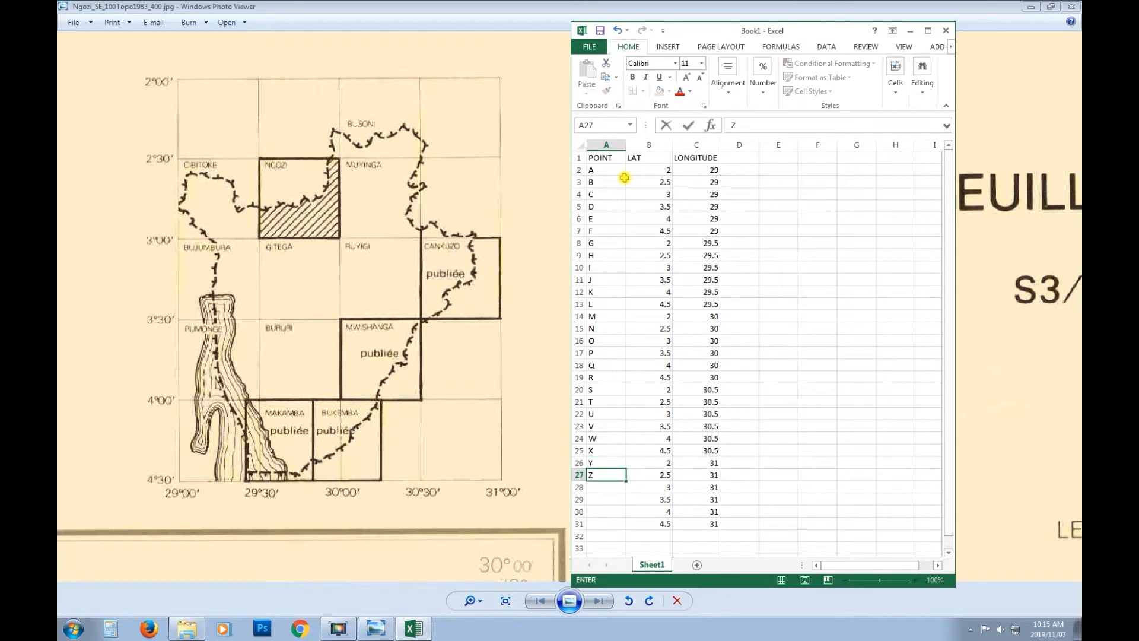
{"action": "key", "text": "Return"}
{"action": "type", "text": "AA"}
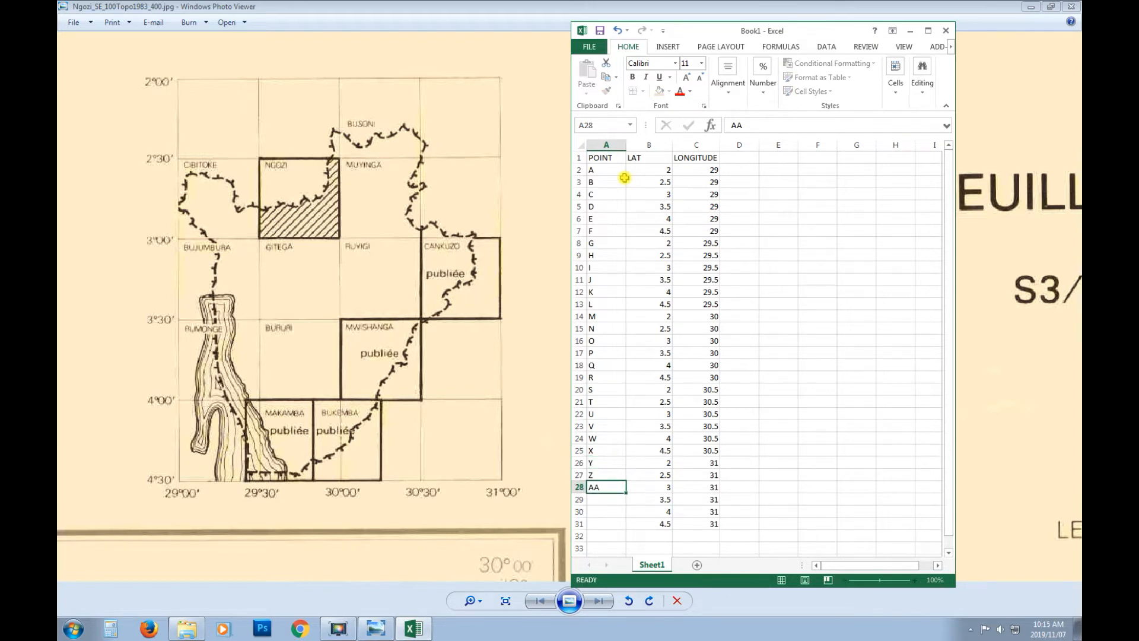
{"action": "key", "text": "Return"}
{"action": "type", "text": "AB"}
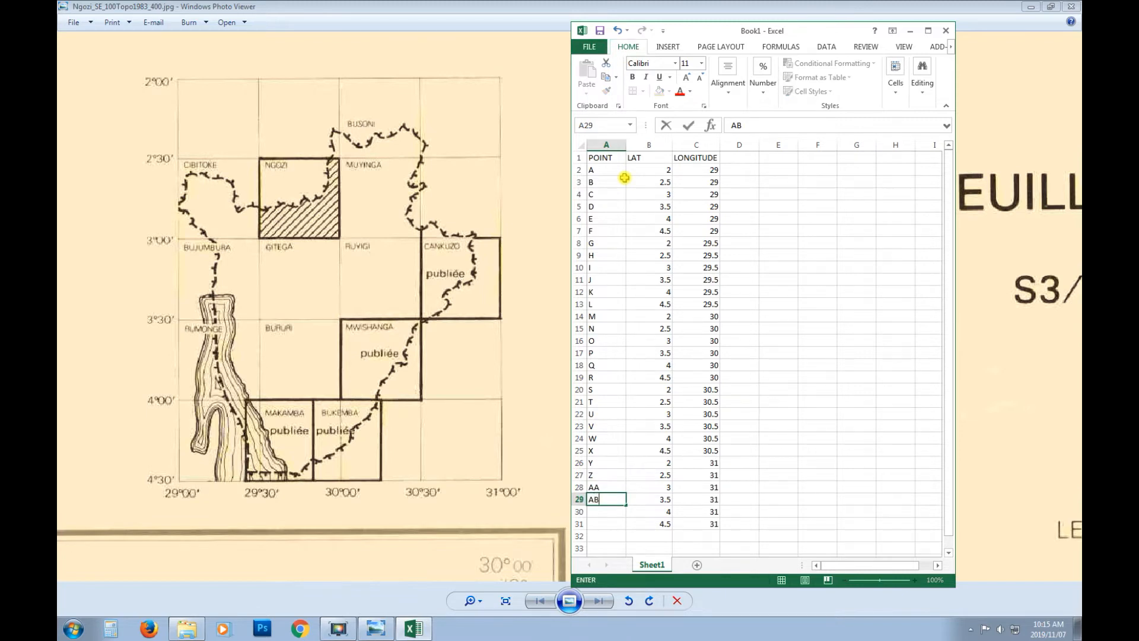
{"action": "key", "text": "Return"}
{"action": "type", "text": "A"}
{"action": "key", "text": "Return"}
{"action": "type", "text": "A"}
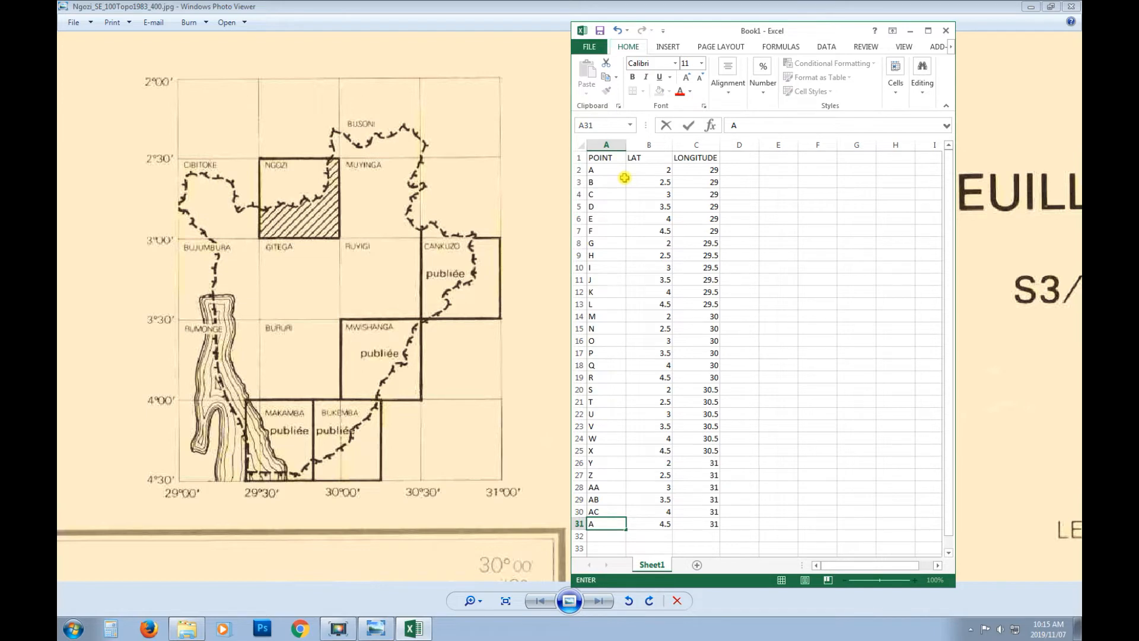
{"action": "type", "text": "D"}
{"action": "key", "text": "Return"}
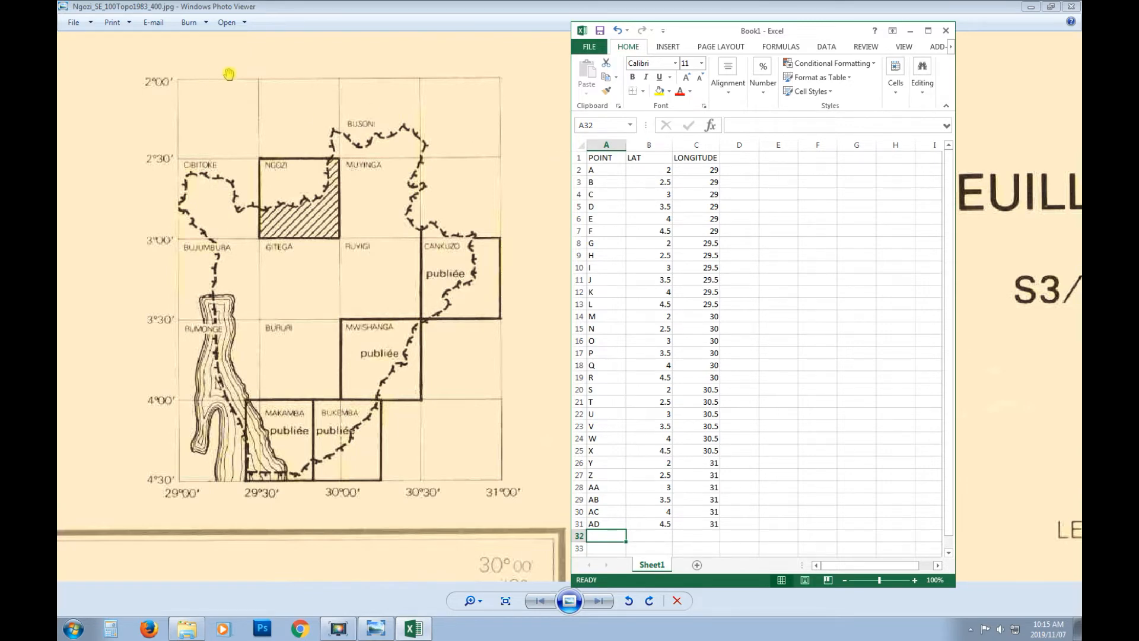
- Enter the formula =B2*-1 in cell D2 and copy it down to D31
{"action": "left_click", "coordinate": [744, 168]}
{"action": "type", "text": "="}
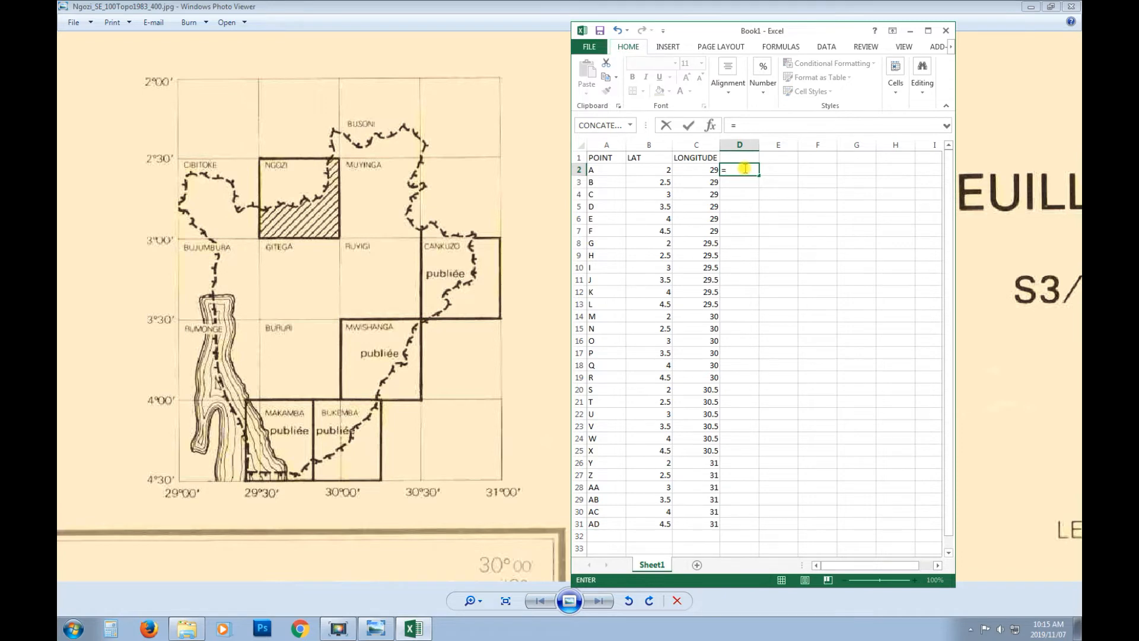
{"action": "left_click", "coordinate": [664, 170]}
{"action": "type", "text": "*"}
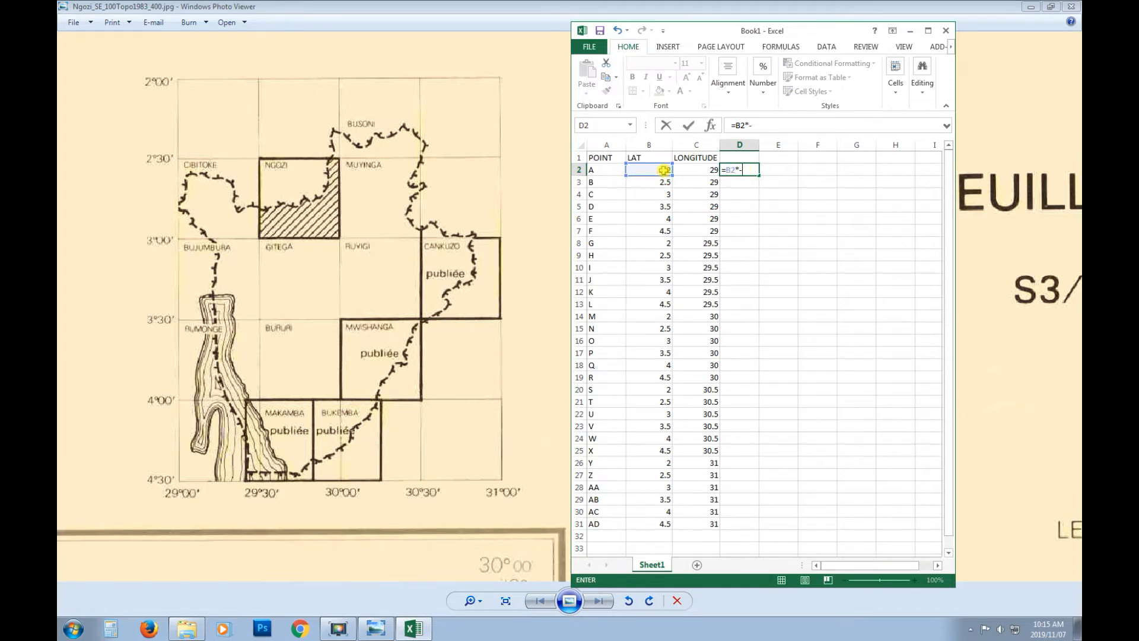
{"action": "left_click", "coordinate": [745, 169]}
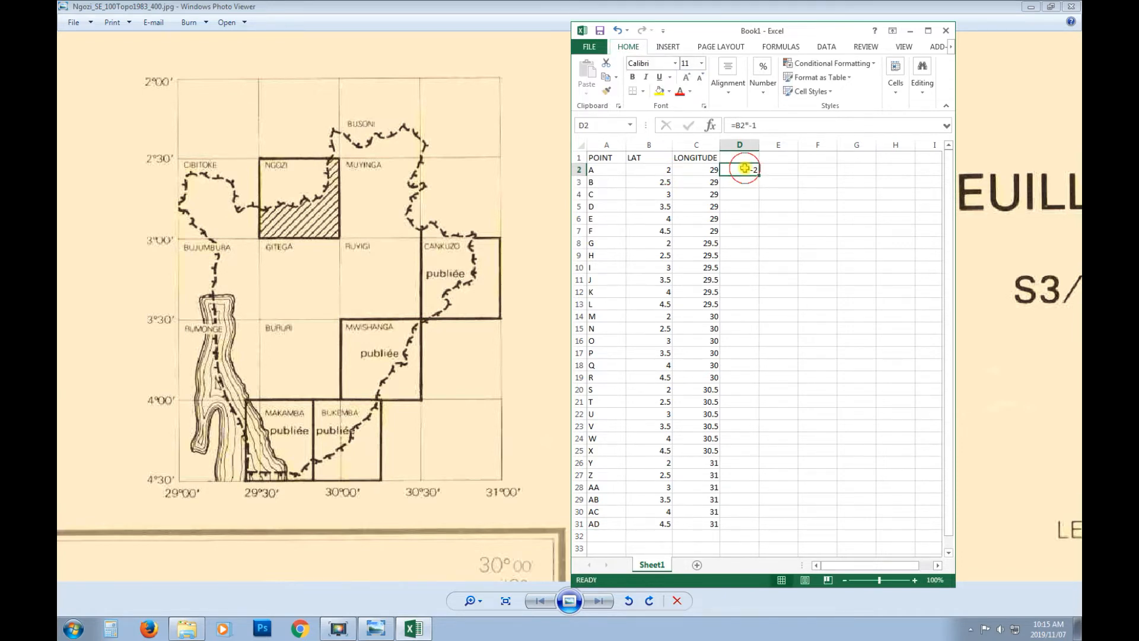
{"action": "key", "text": "ctrl+c"}
{"action": "left_click", "coordinate": [740, 519], "text": "shift"}
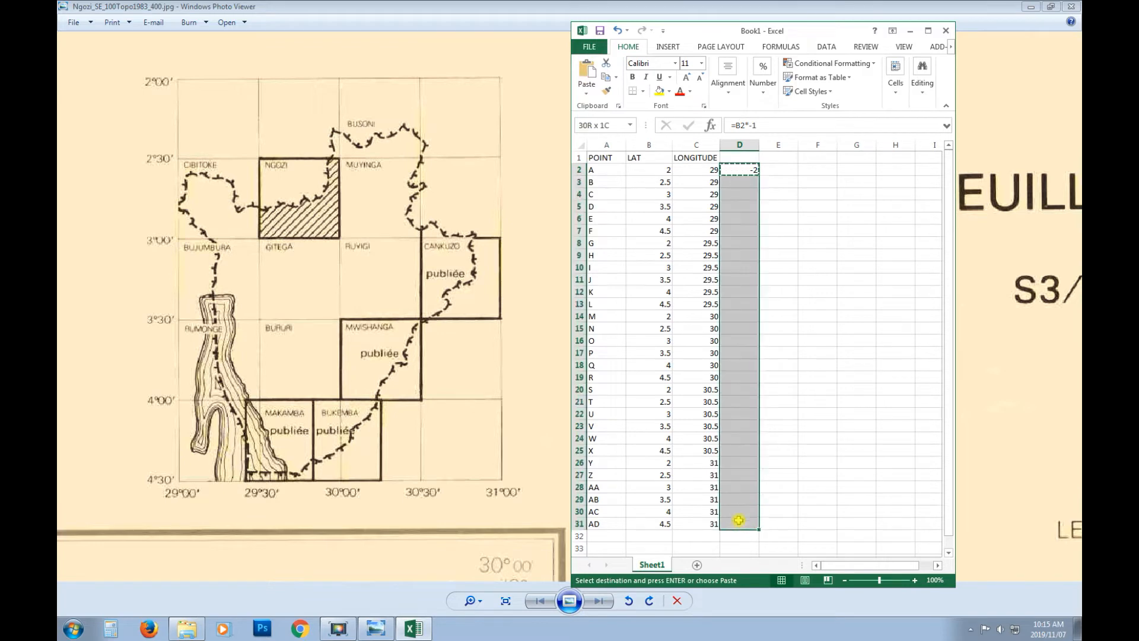
{"action": "key", "text": "ctrl+v"}
- Copy the negated latitudes in D2:D31 and paste them as values over the LAT column from B2
{"action": "left_click_drag", "start_coordinate": [742, 169], "coordinate": [729, 525]}
{"action": "right_click", "coordinate": [746, 212]}
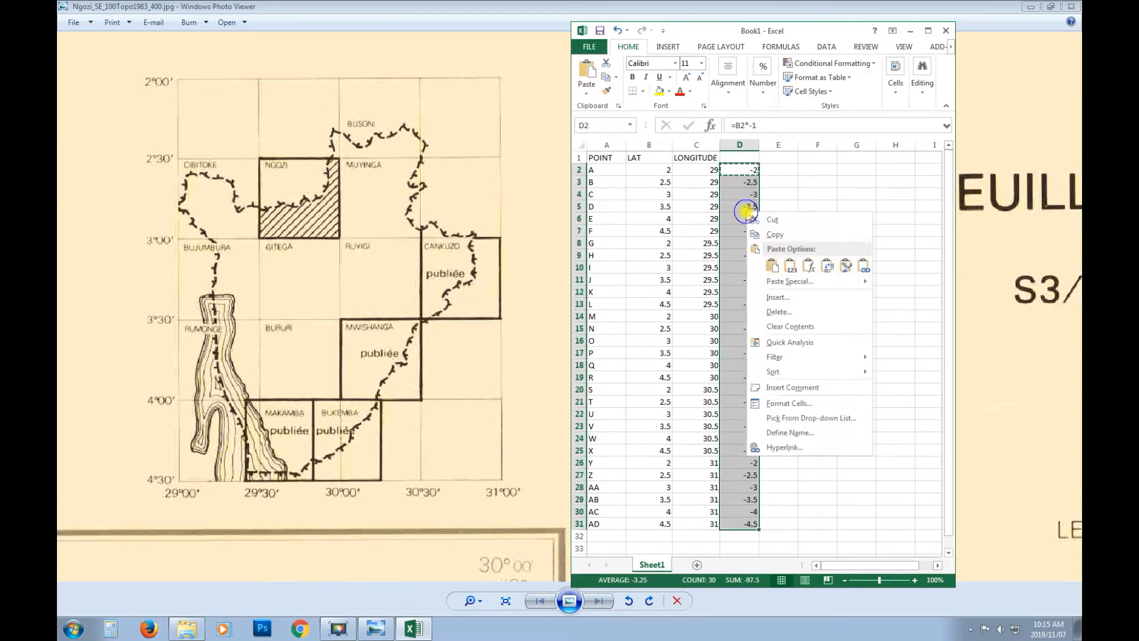
{"action": "left_click", "coordinate": [775, 234]}
{"action": "right_click", "coordinate": [641, 169]}
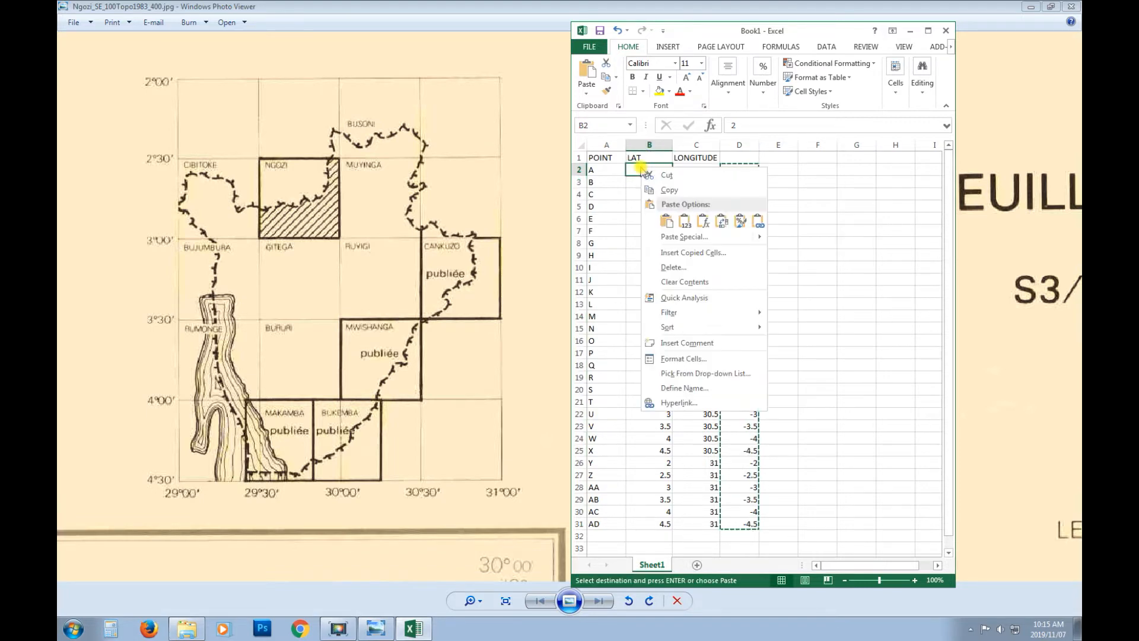
{"action": "left_click", "coordinate": [684, 222]}
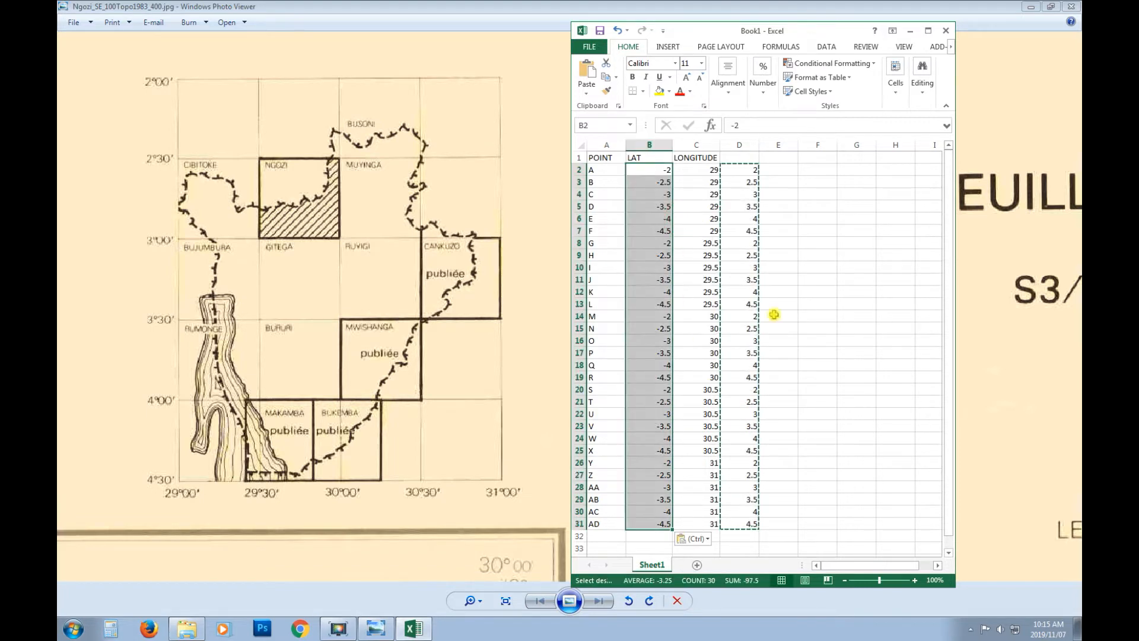
- Clear the contents of helper column D
{"action": "left_click", "coordinate": [747, 148]}
{"action": "key", "text": "Delete"}
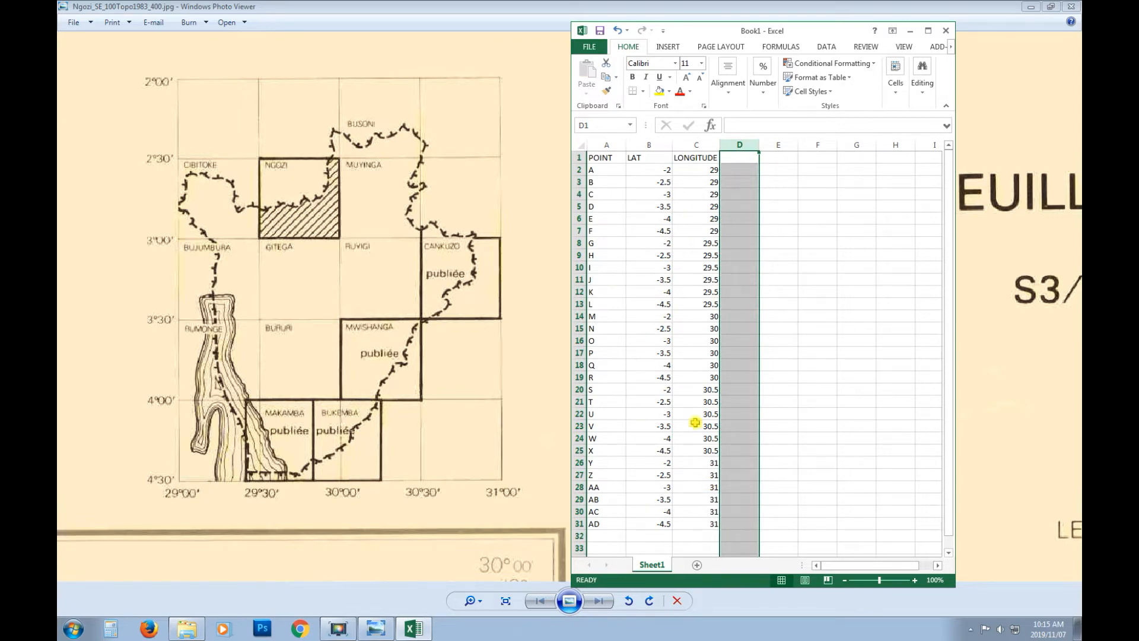
{"action": "left_click", "coordinate": [662, 292]}
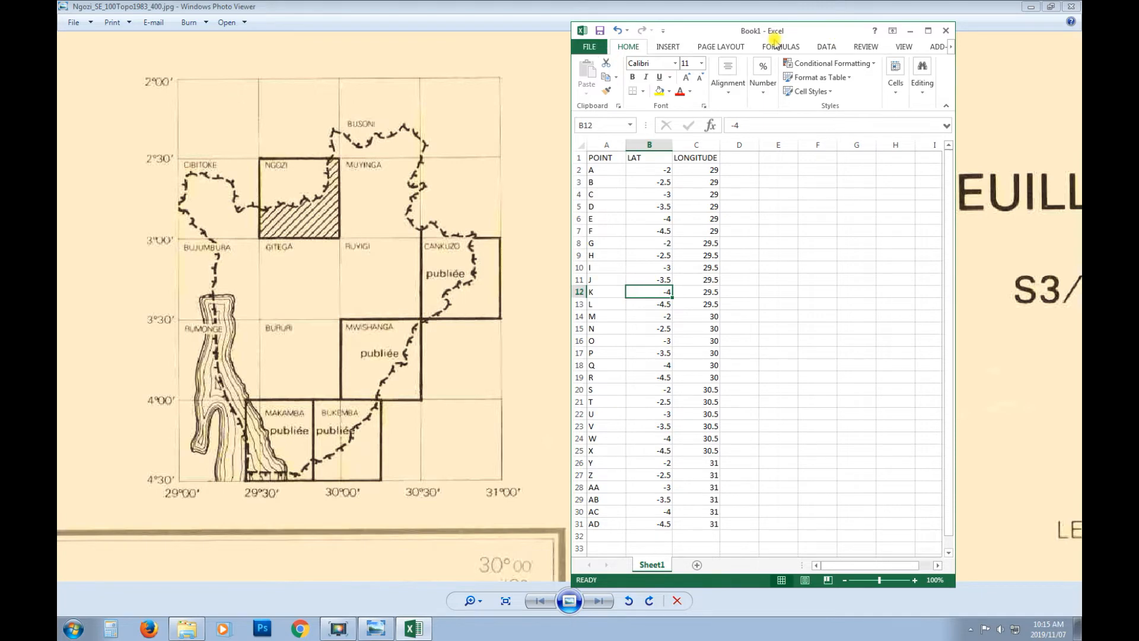
- Start saving the workbook under a new name and open the desktop folder Geological Map Sheets > Data > Spatial > Tables as destination
{"action": "left_click", "coordinate": [589, 47]}
{"action": "left_click", "coordinate": [598, 171]}
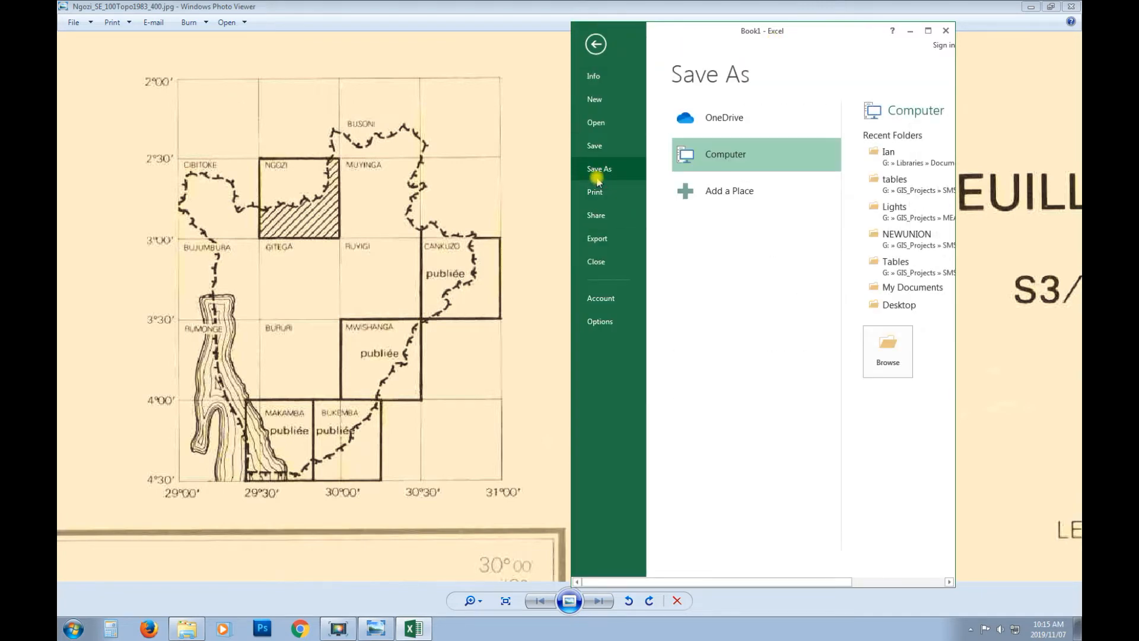
{"action": "left_click_drag", "start_coordinate": [823, 41], "coordinate": [567, 22]}
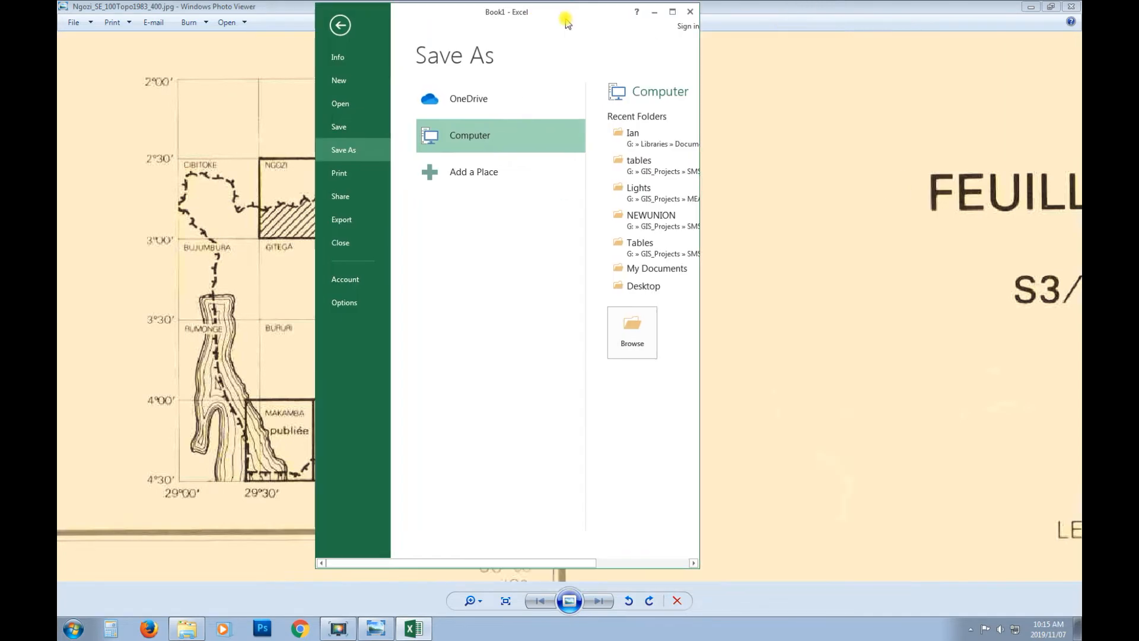
{"action": "left_click", "coordinate": [673, 11]}
{"action": "left_click", "coordinate": [374, 330]}
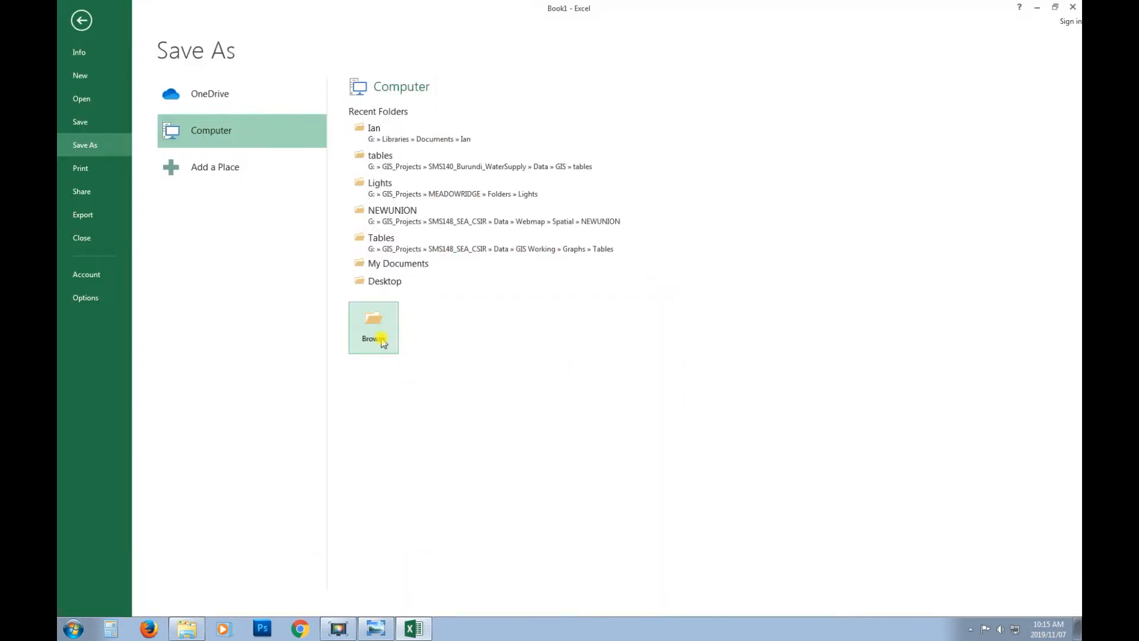
{"action": "left_click", "coordinate": [105, 110]}
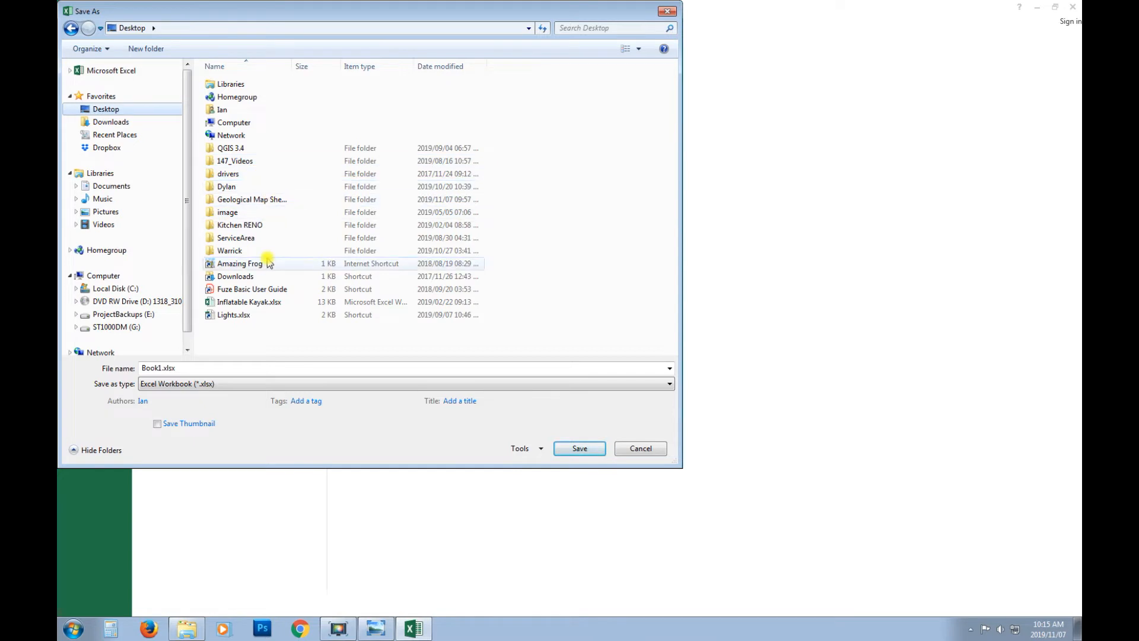
{"action": "double_click", "coordinate": [261, 199]}
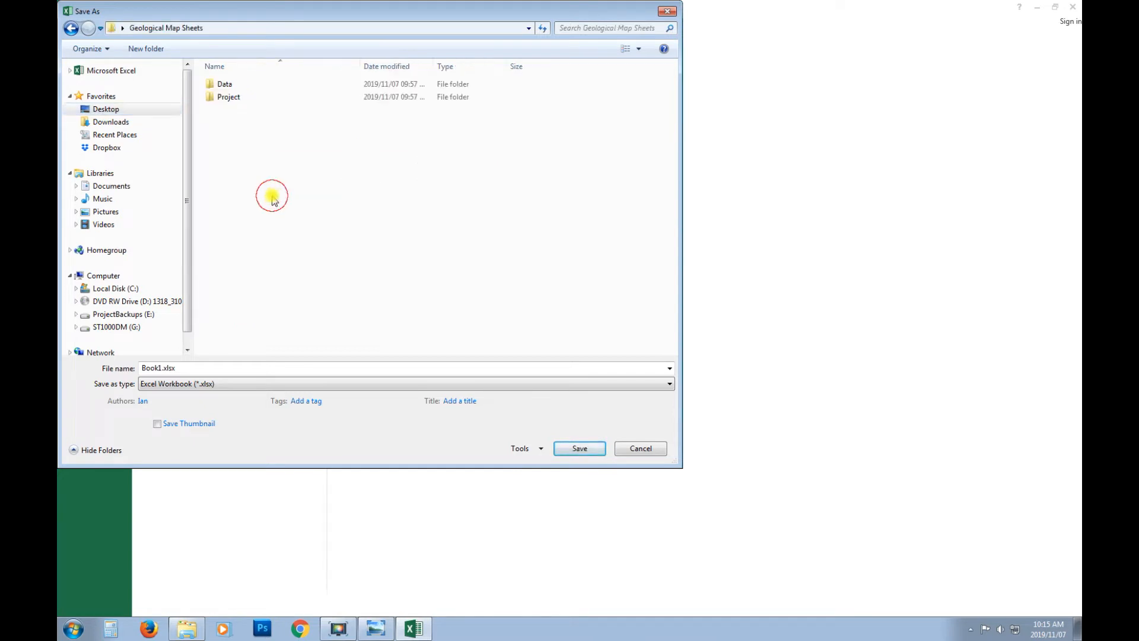
{"action": "double_click", "coordinate": [226, 85]}
{"action": "double_click", "coordinate": [229, 85]}
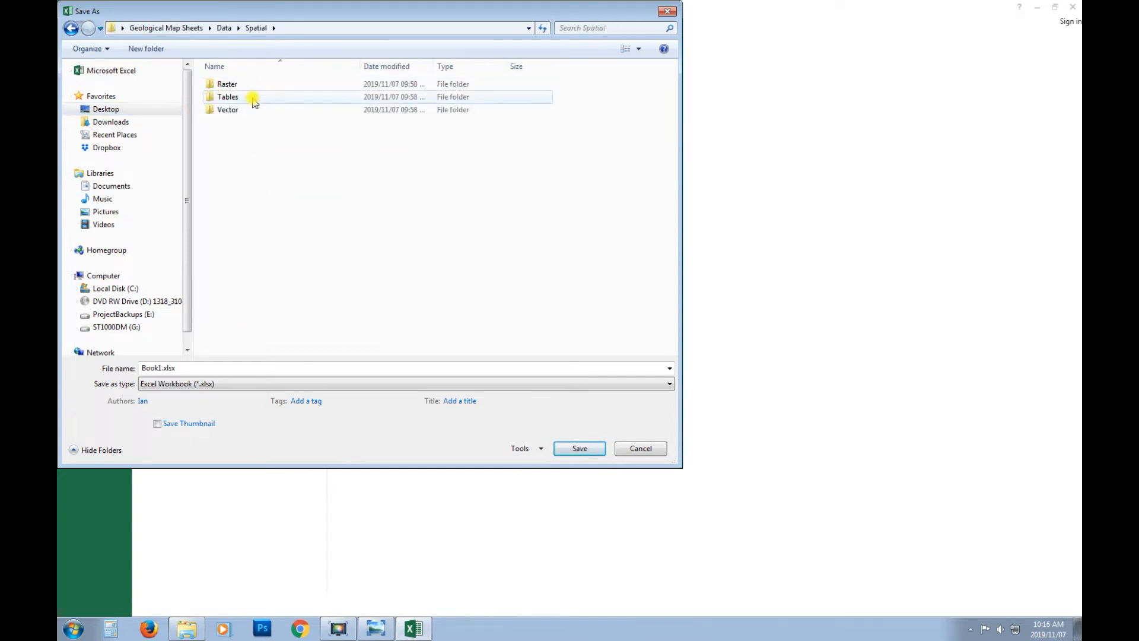
{"action": "double_click", "coordinate": [252, 96]}
- Name the workbook Coords.xlsx and save it
{"action": "left_click", "coordinate": [225, 368]}
{"action": "double_click", "coordinate": [156, 368]}
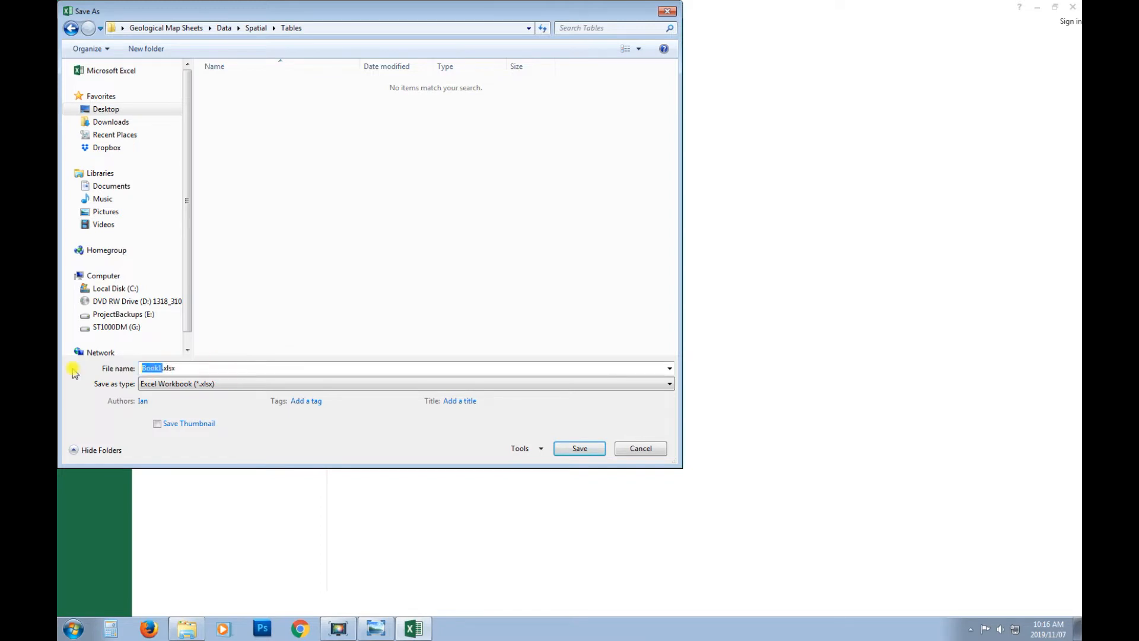
{"action": "type", "text": "cOO"}
{"action": "type", "text": "oords"}
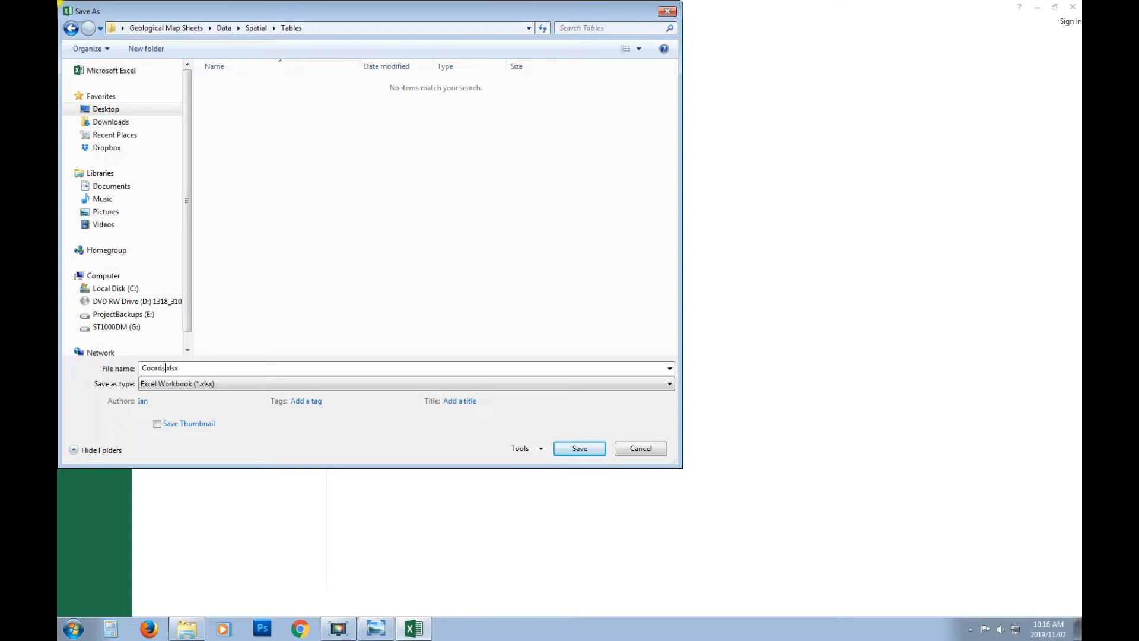
{"action": "left_click", "coordinate": [579, 449]}
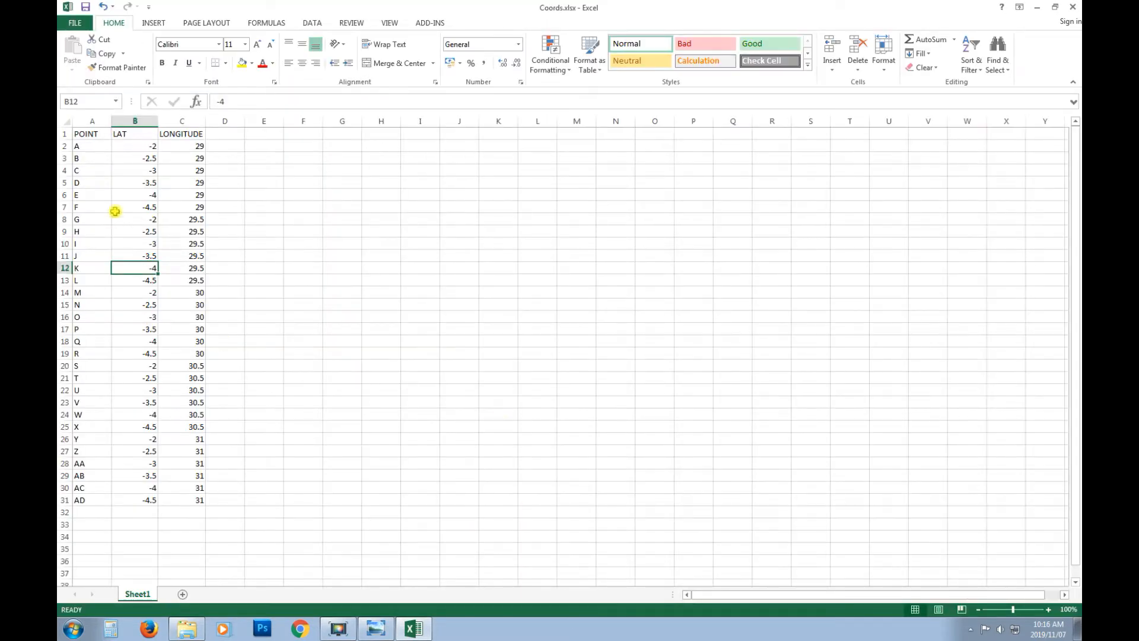
- Change the column header in B1 to LATITUDE
{"action": "left_click", "coordinate": [141, 134]}
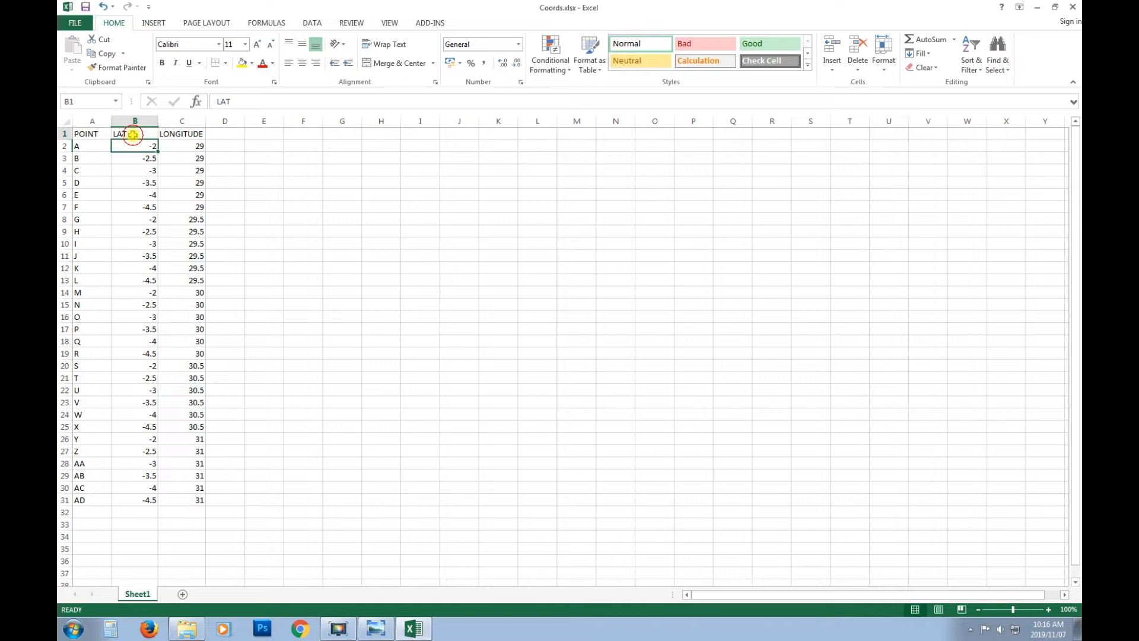
{"action": "left_click", "coordinate": [254, 101]}
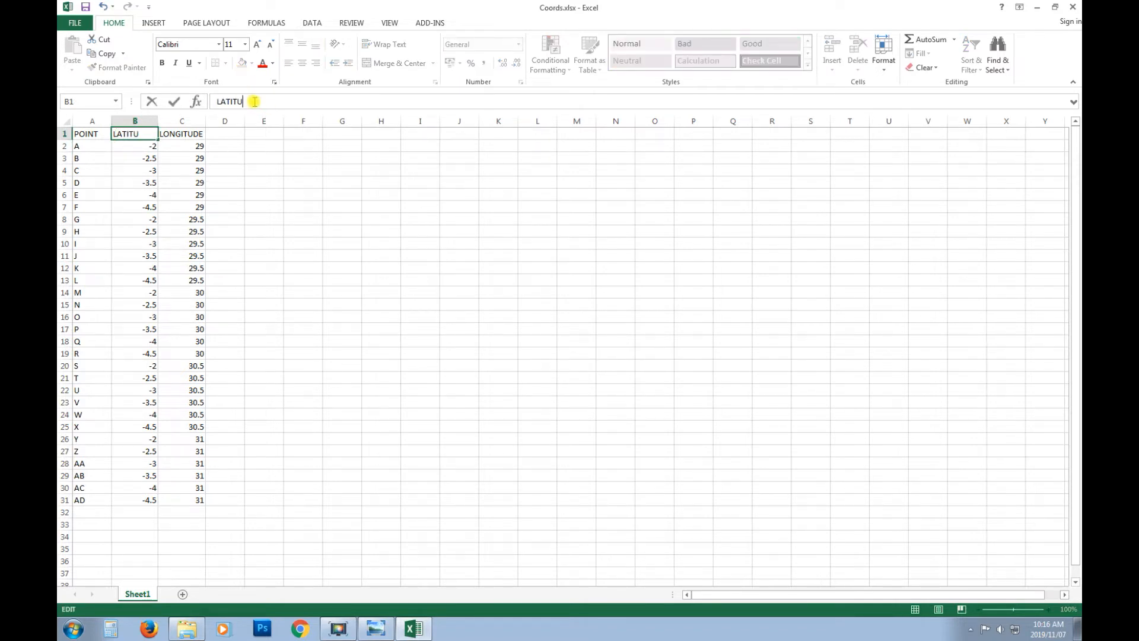
{"action": "left_click_drag", "start_coordinate": [154, 221], "coordinate": [153, 229]}
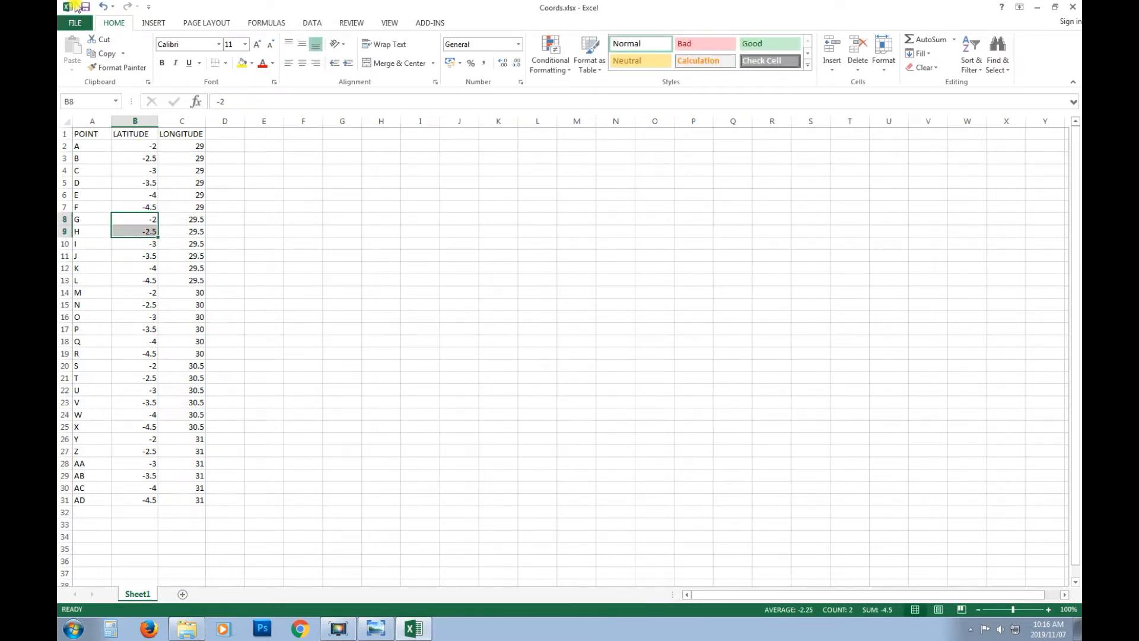
- Save a copy of the workbook as Coords.csv in CSV (Comma delimited) format in the Tables folder, keeping that format
{"action": "left_click", "coordinate": [72, 23]}
{"action": "left_click", "coordinate": [85, 145]}
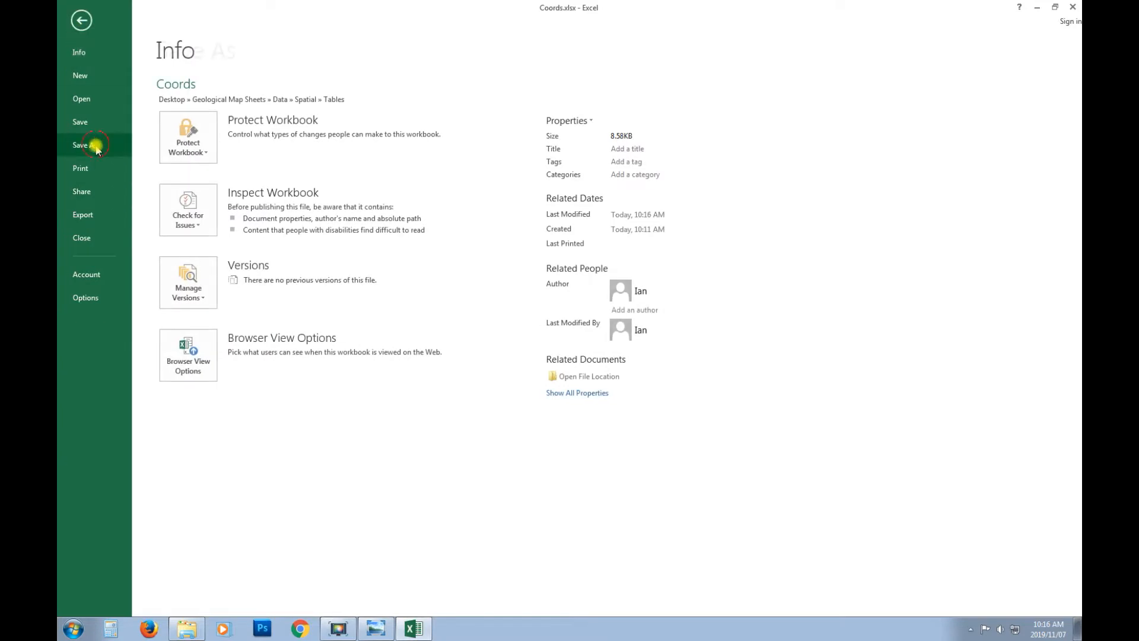
{"action": "left_click", "coordinate": [376, 378]}
{"action": "left_click", "coordinate": [250, 384]}
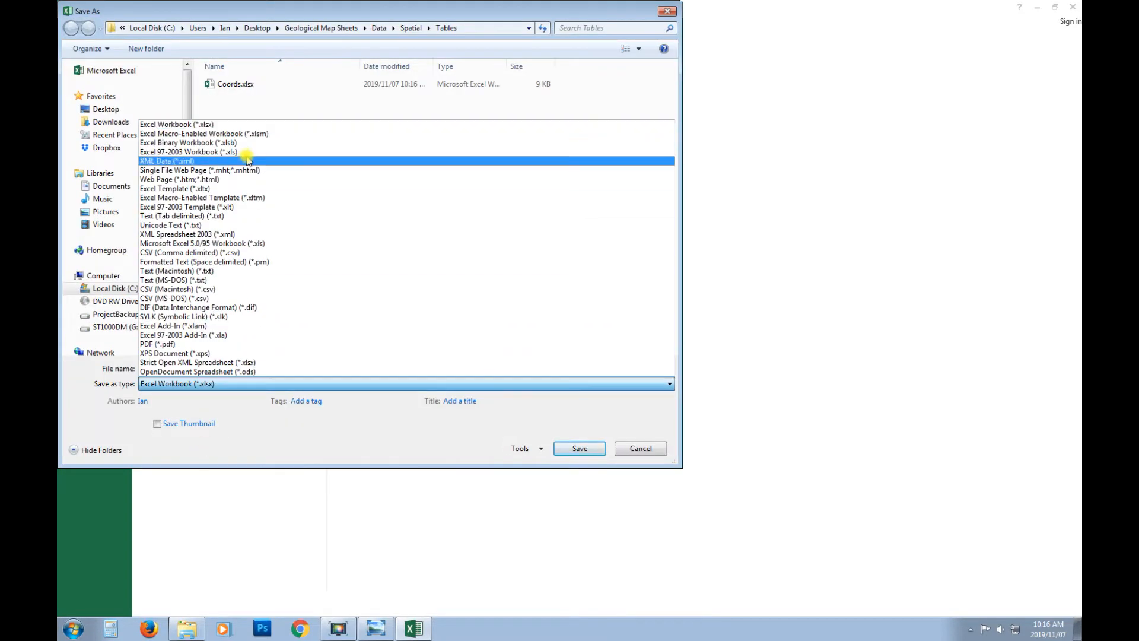
{"action": "left_click", "coordinate": [204, 252]}
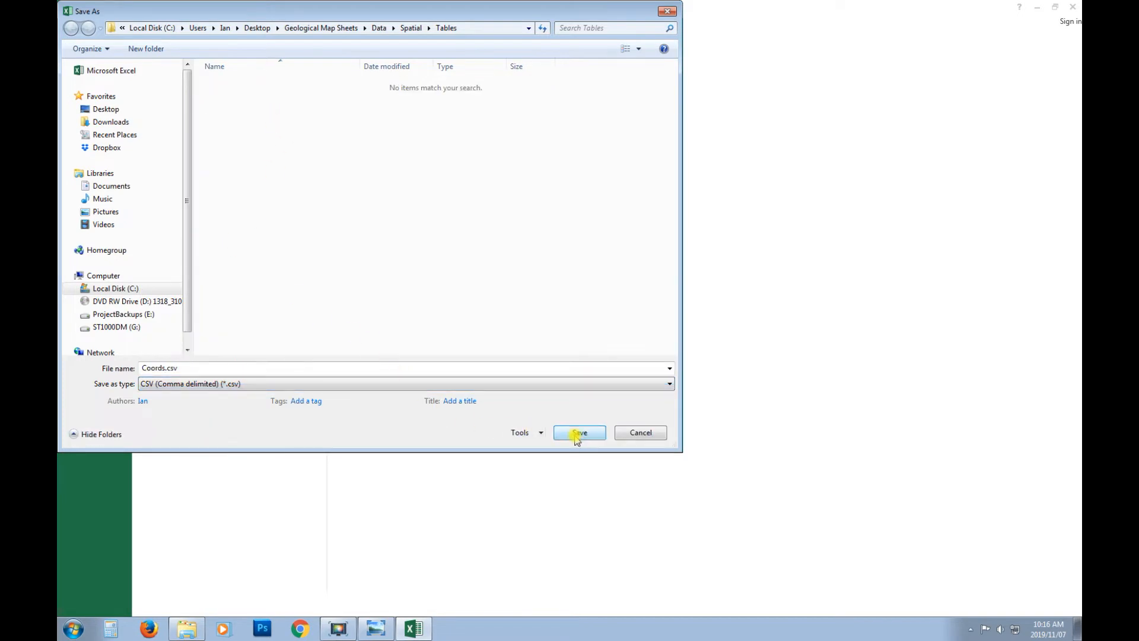
{"action": "left_click", "coordinate": [577, 434]}
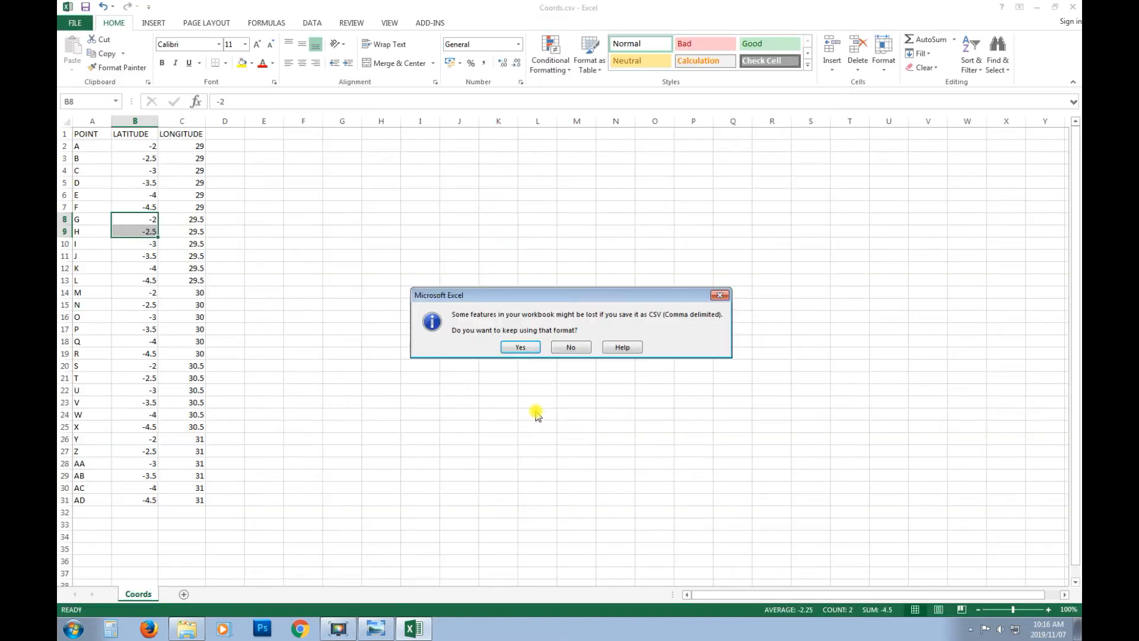
{"action": "left_click", "coordinate": [521, 347]}
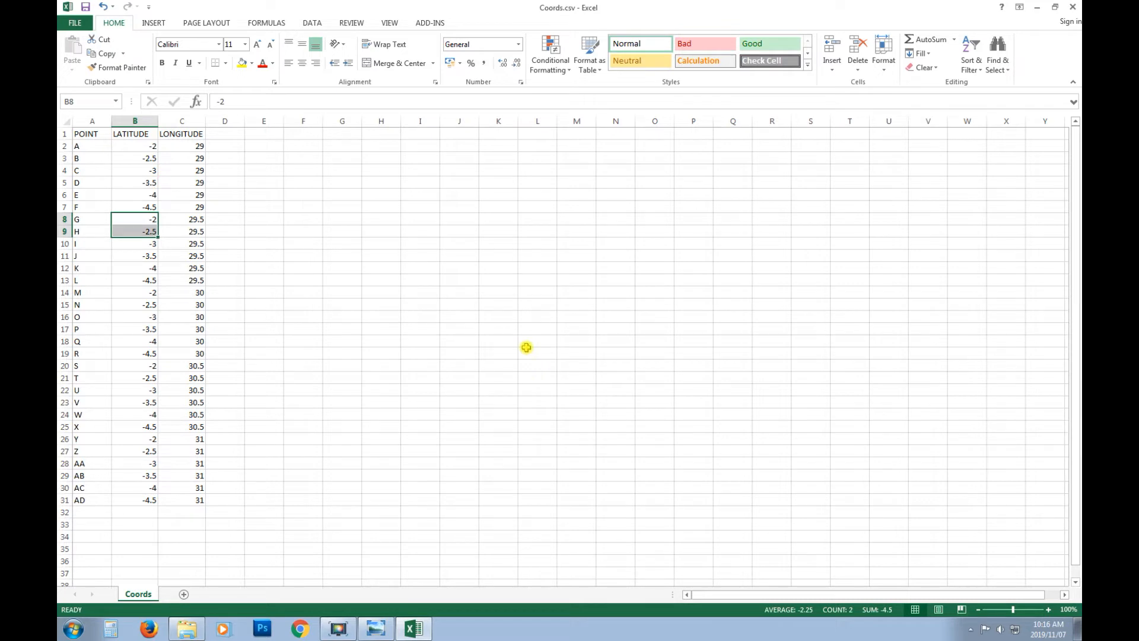
- Close the workbook, saving its changes over the existing Coords.csv in comma-delimited format
{"action": "left_click", "coordinate": [125, 196]}
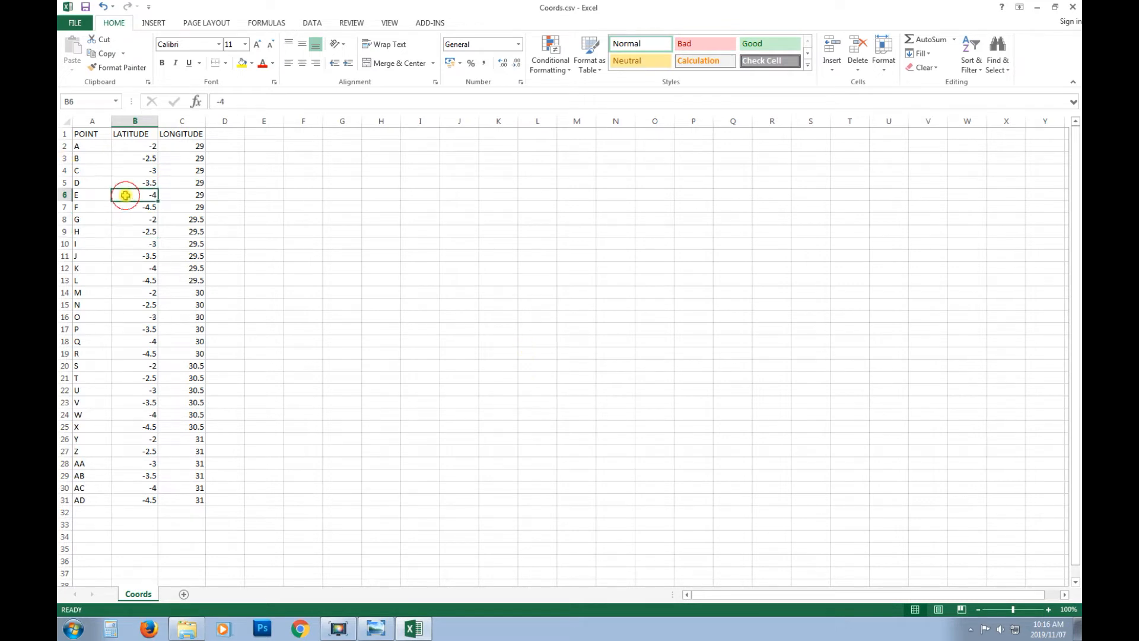
{"action": "left_click", "coordinate": [1068, 8]}
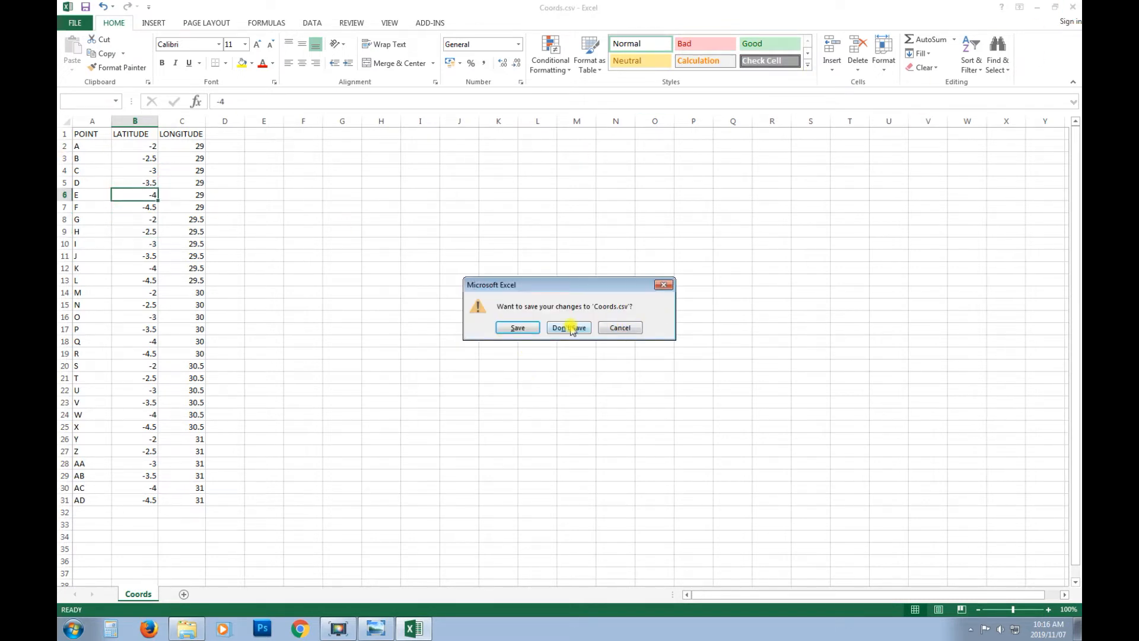
{"action": "left_click", "coordinate": [516, 327]}
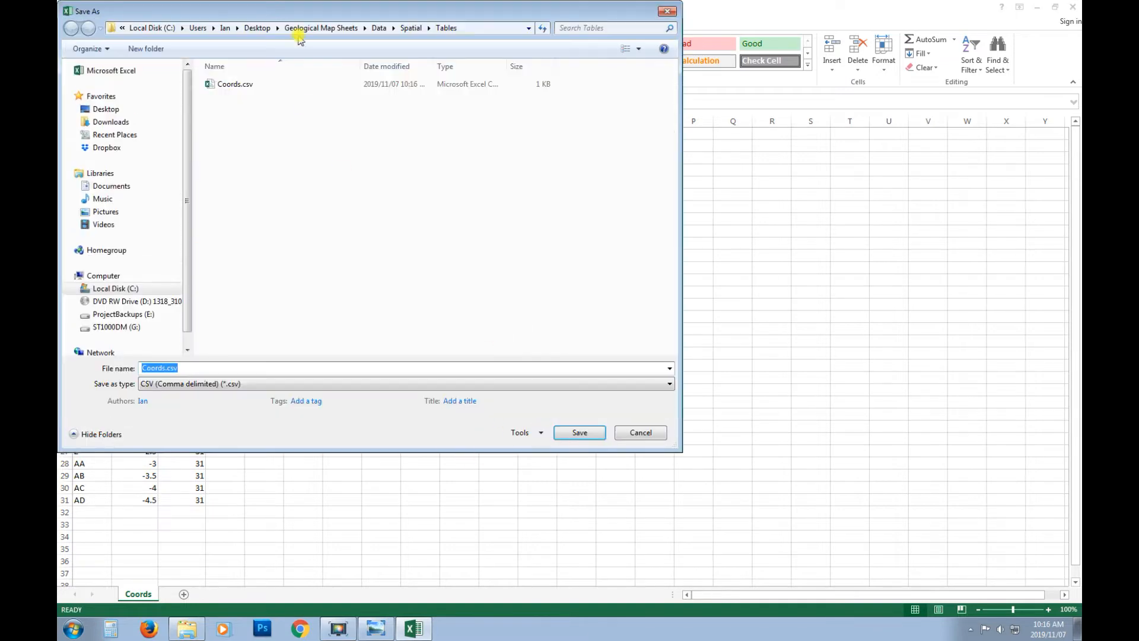
{"action": "left_click", "coordinate": [593, 435]}
{"action": "left_click", "coordinate": [606, 317]}
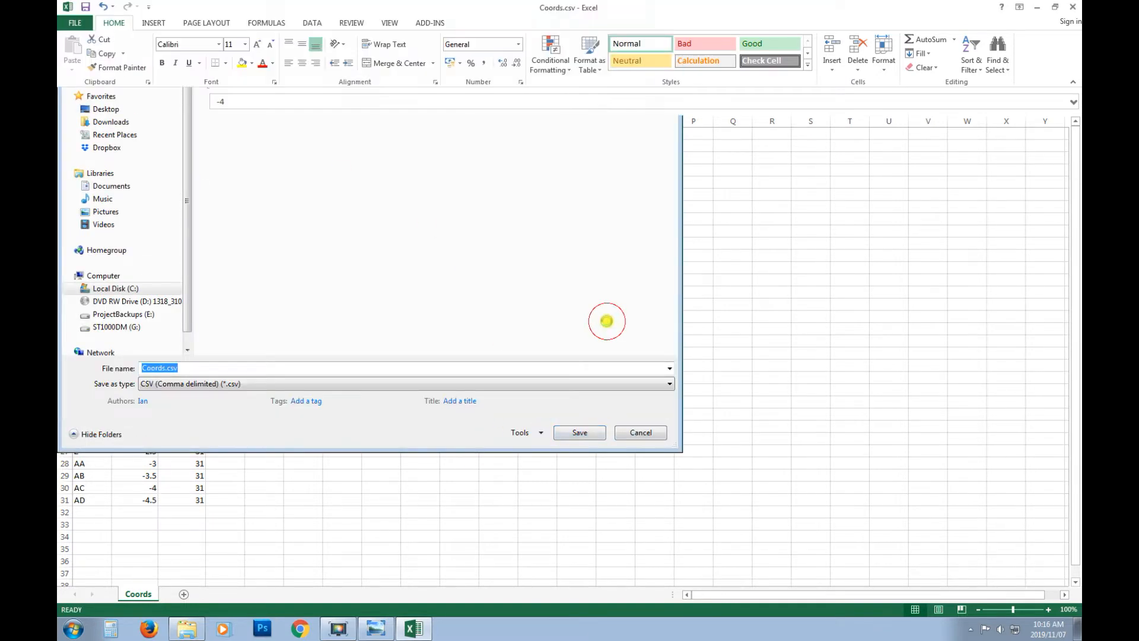
{"action": "left_click", "coordinate": [531, 348]}
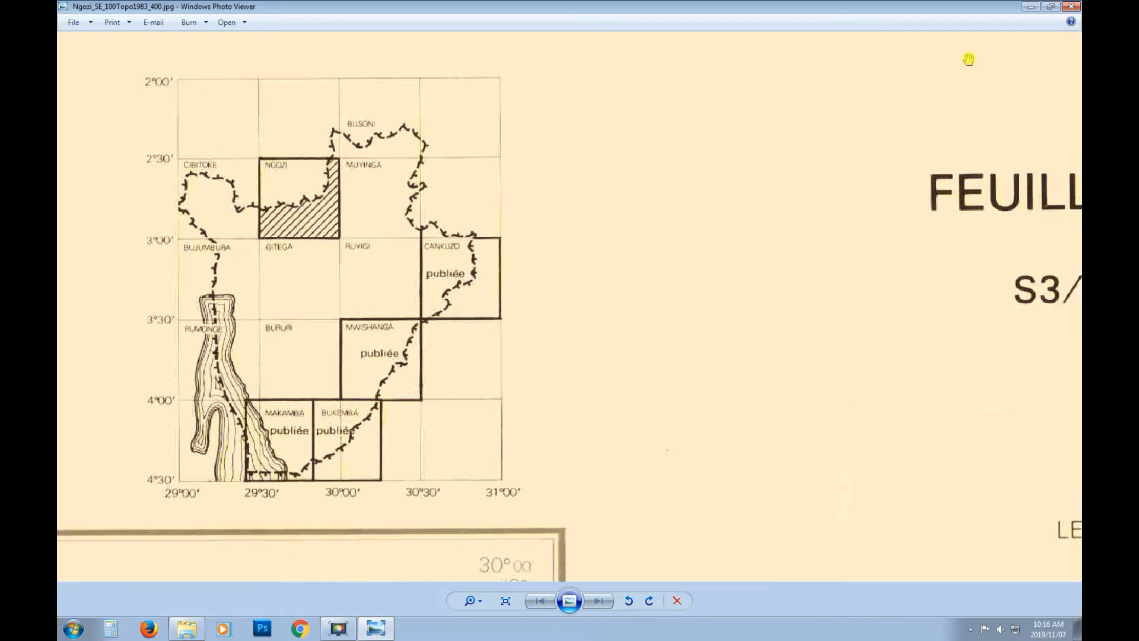
- Close the map sheet image and switch to QGIS Desktop
{"action": "left_click", "coordinate": [1072, 7]}
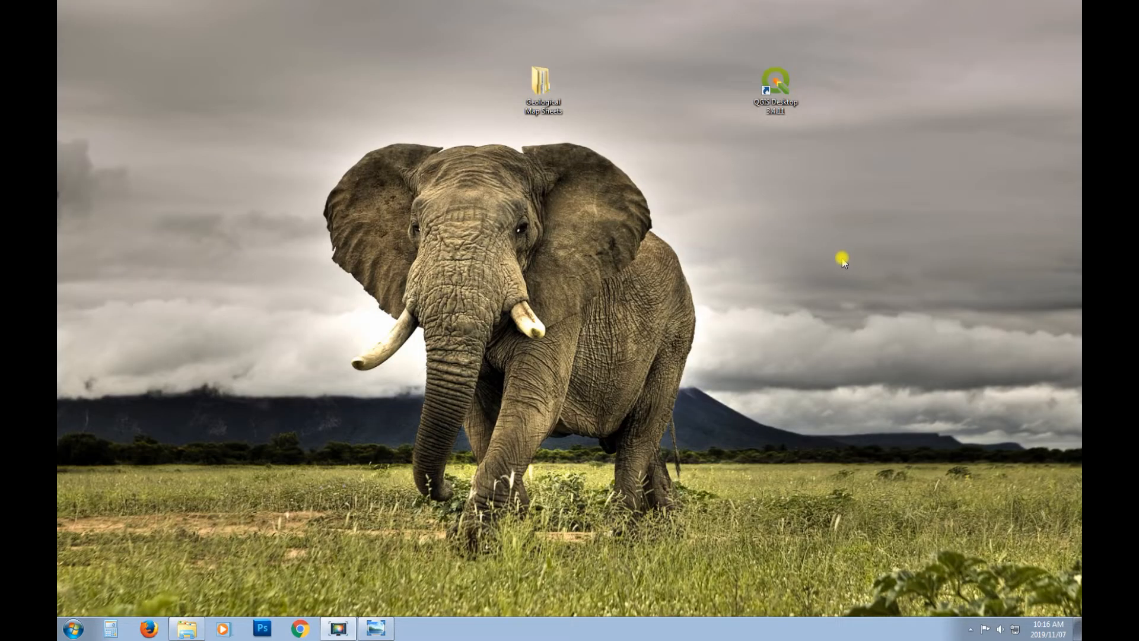
{"action": "double_click", "coordinate": [765, 94]}
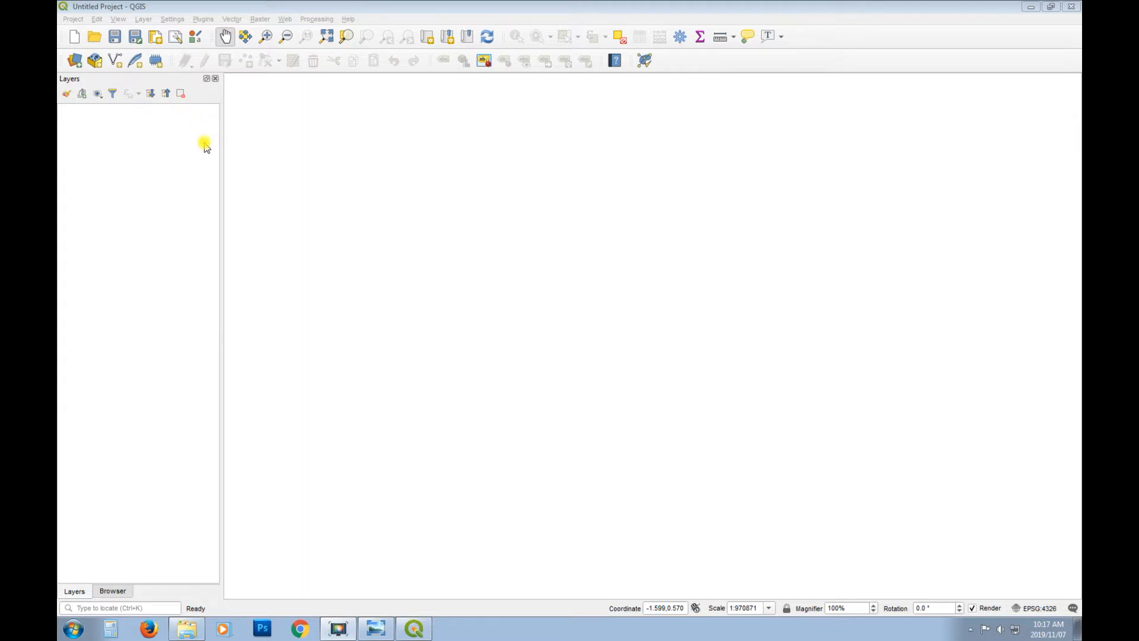
- Start adding a delimited text layer and choose Coords.csv from the desktop folder Geological Map Sheets > Data > Spatial > Tables as its source
{"action": "left_click", "coordinate": [80, 66]}
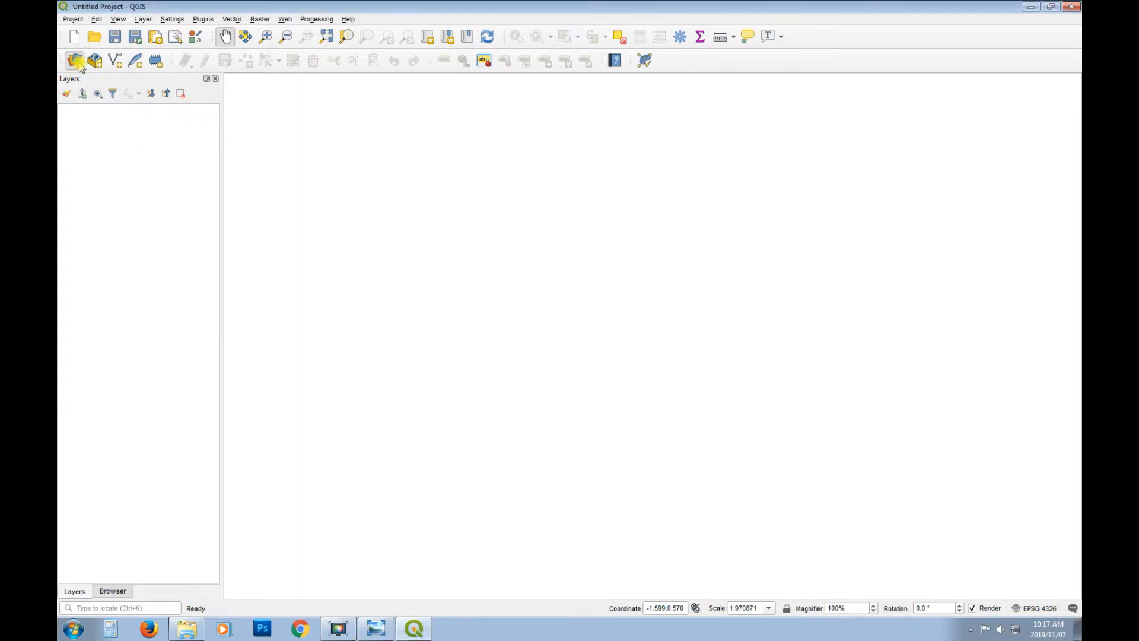
{"action": "left_click_drag", "start_coordinate": [656, 145], "coordinate": [613, 72]}
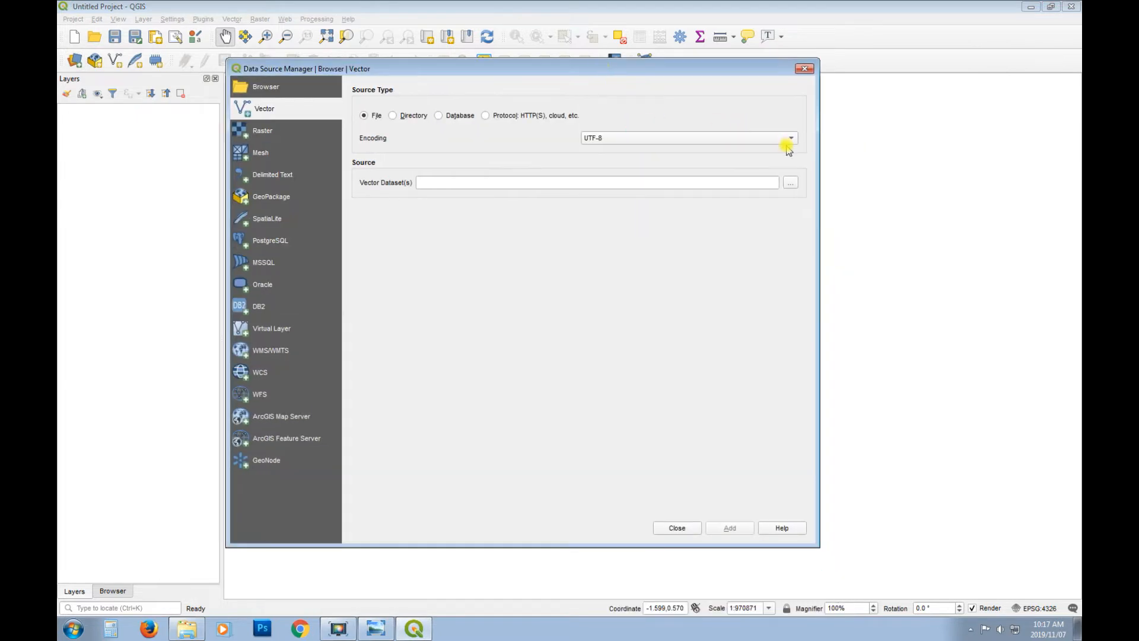
{"action": "left_click", "coordinate": [274, 176]}
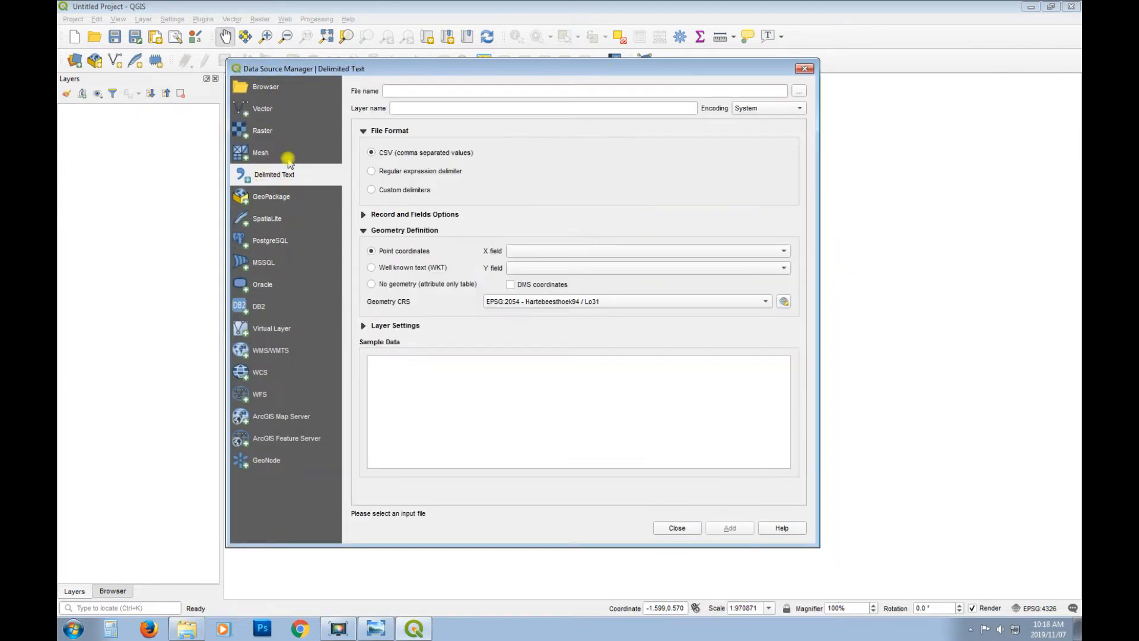
{"action": "left_click", "coordinate": [799, 92]}
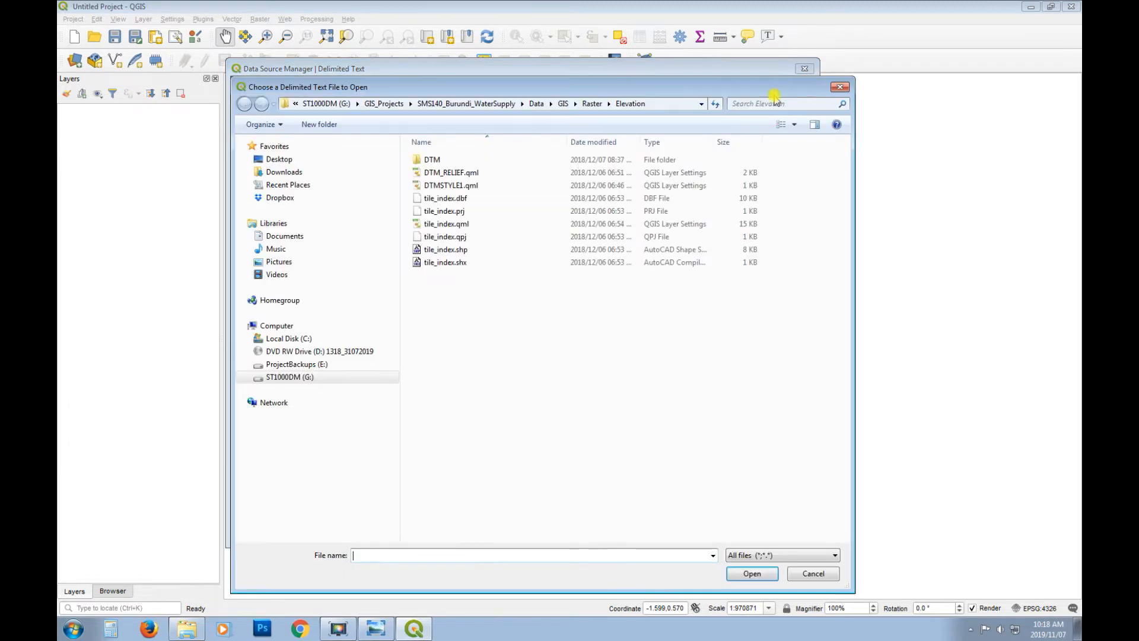
{"action": "left_click", "coordinate": [278, 159]}
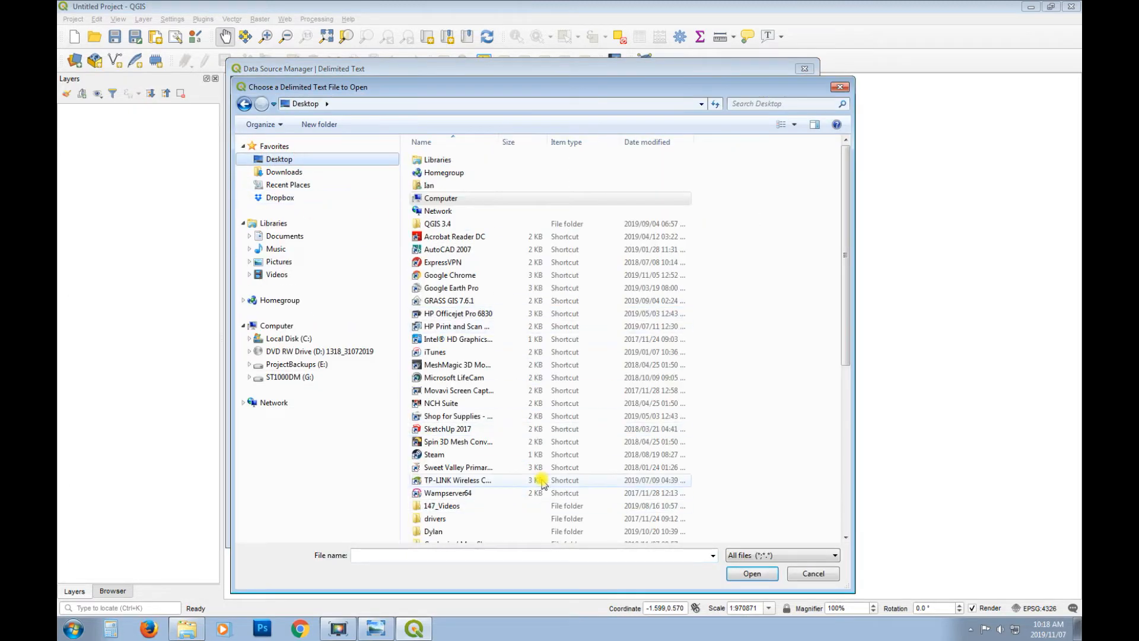
{"action": "left_click_drag", "start_coordinate": [845, 276], "coordinate": [846, 384]}
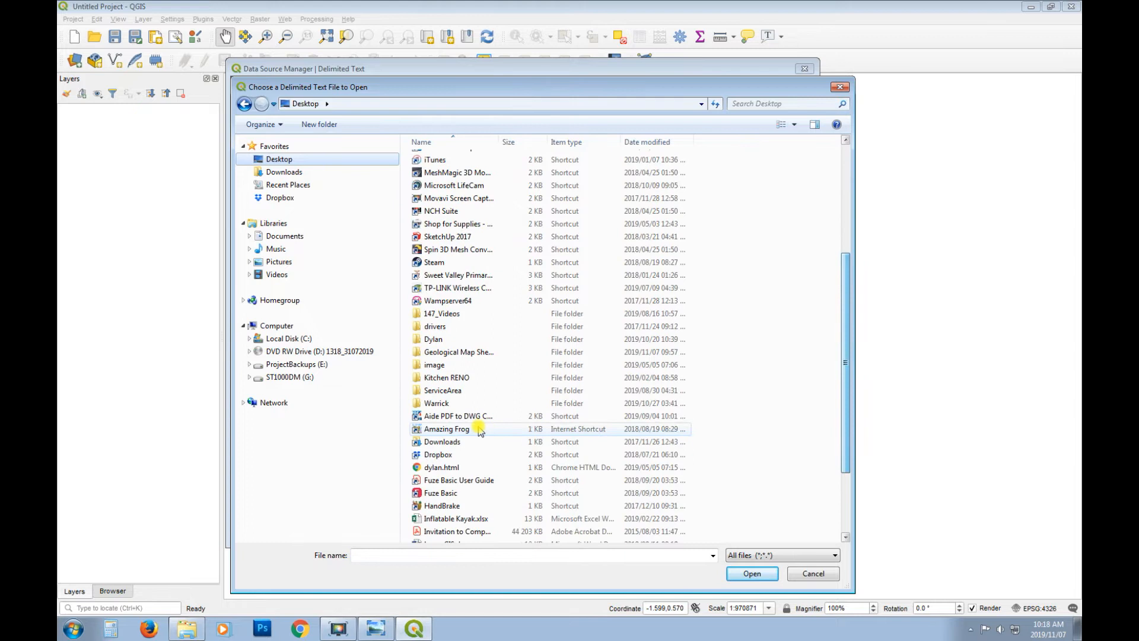
{"action": "double_click", "coordinate": [462, 352]}
{"action": "double_click", "coordinate": [436, 159]}
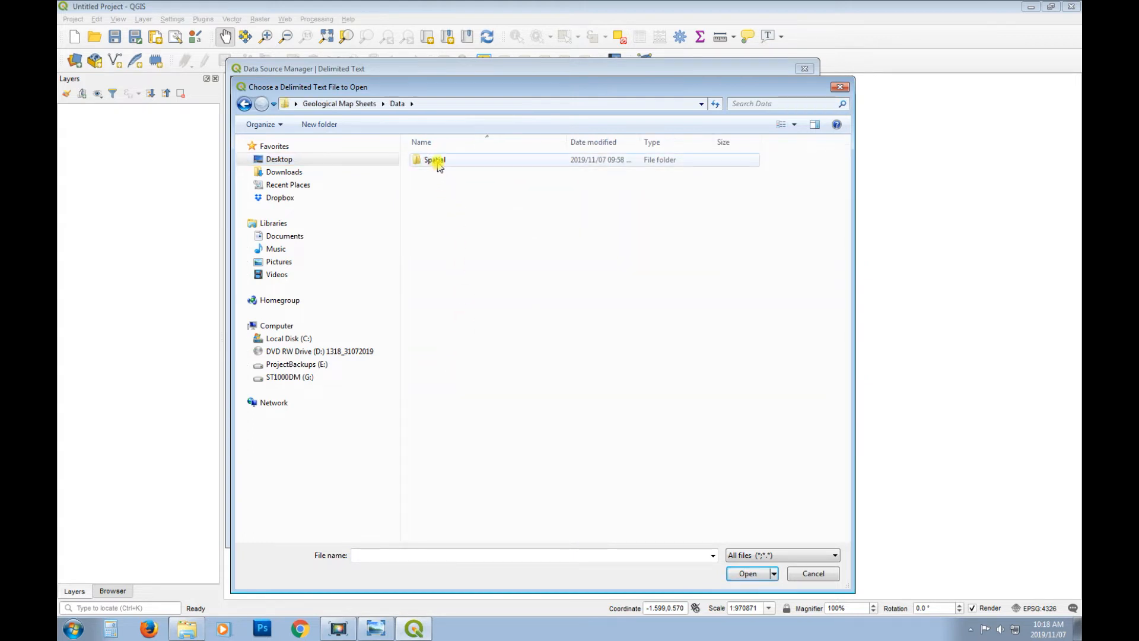
{"action": "double_click", "coordinate": [435, 159]}
{"action": "double_click", "coordinate": [442, 172]}
{"action": "left_click", "coordinate": [460, 160]}
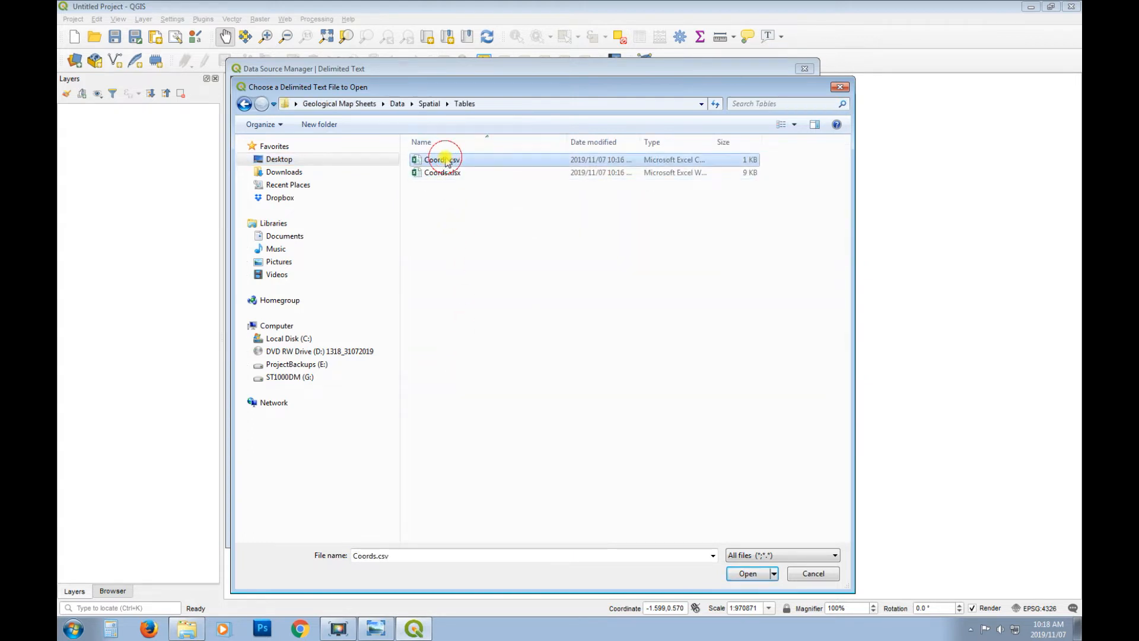
{"action": "left_click", "coordinate": [746, 573]}
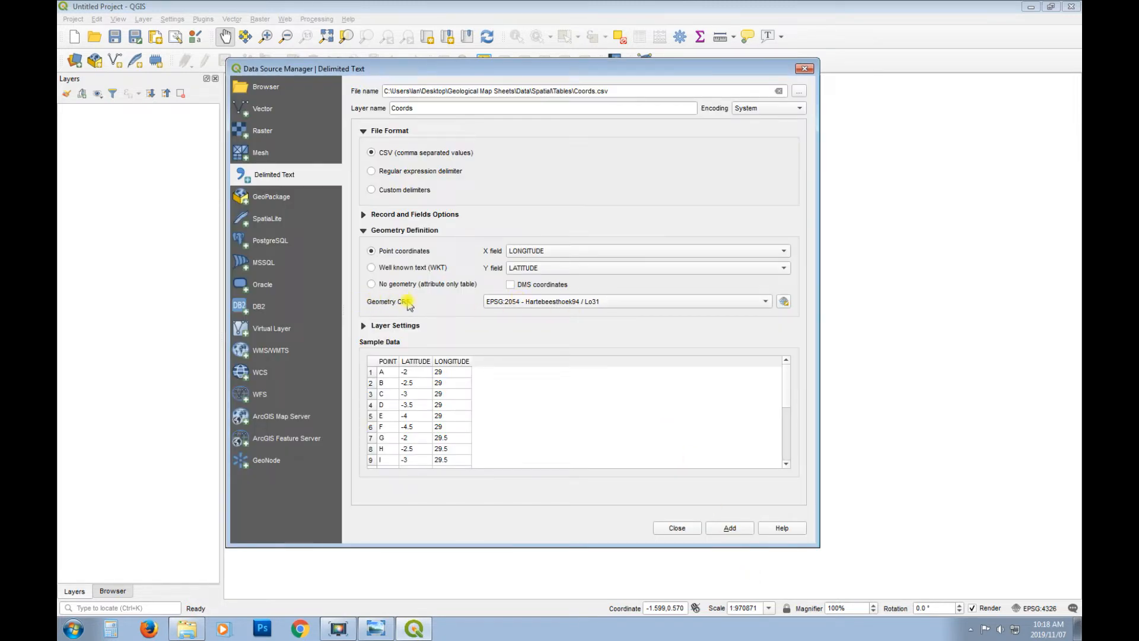
- Set the geometry CRS to Project CRS: EPSG:4326 - WGS 84 and add the Coords point layer to the project
{"action": "left_click", "coordinate": [742, 306]}
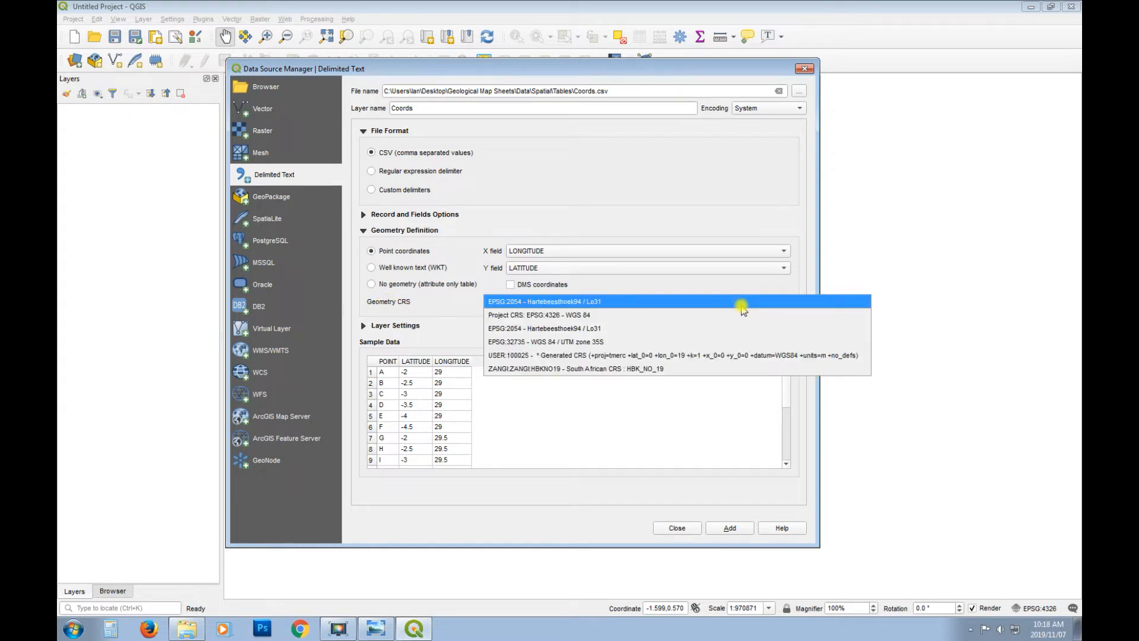
{"action": "left_click", "coordinate": [607, 315]}
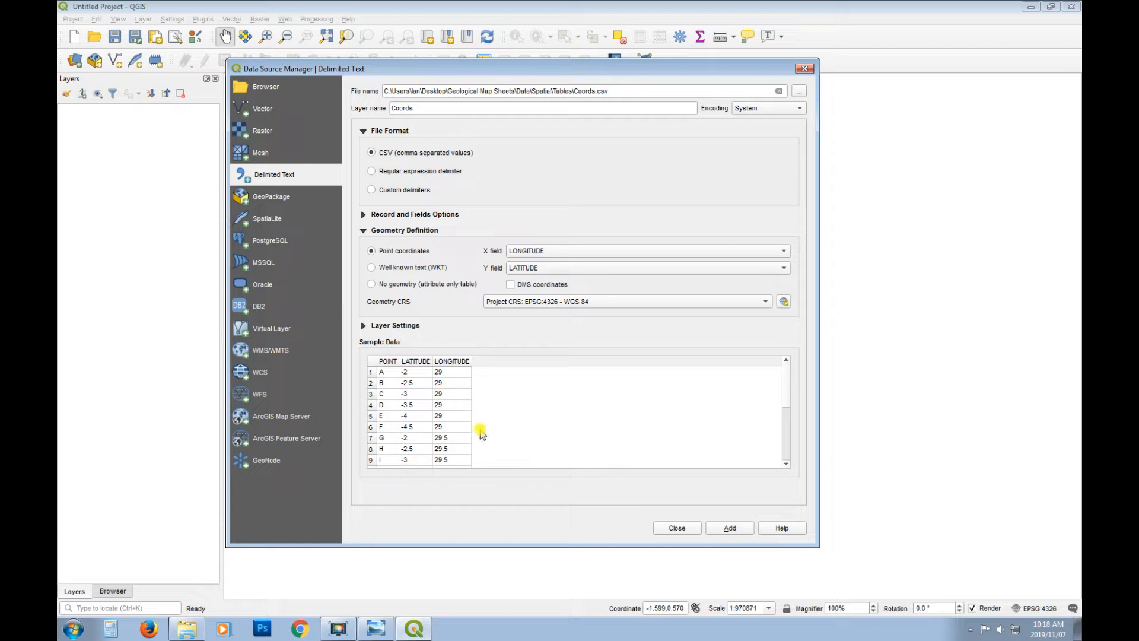
{"action": "left_click", "coordinate": [741, 531]}
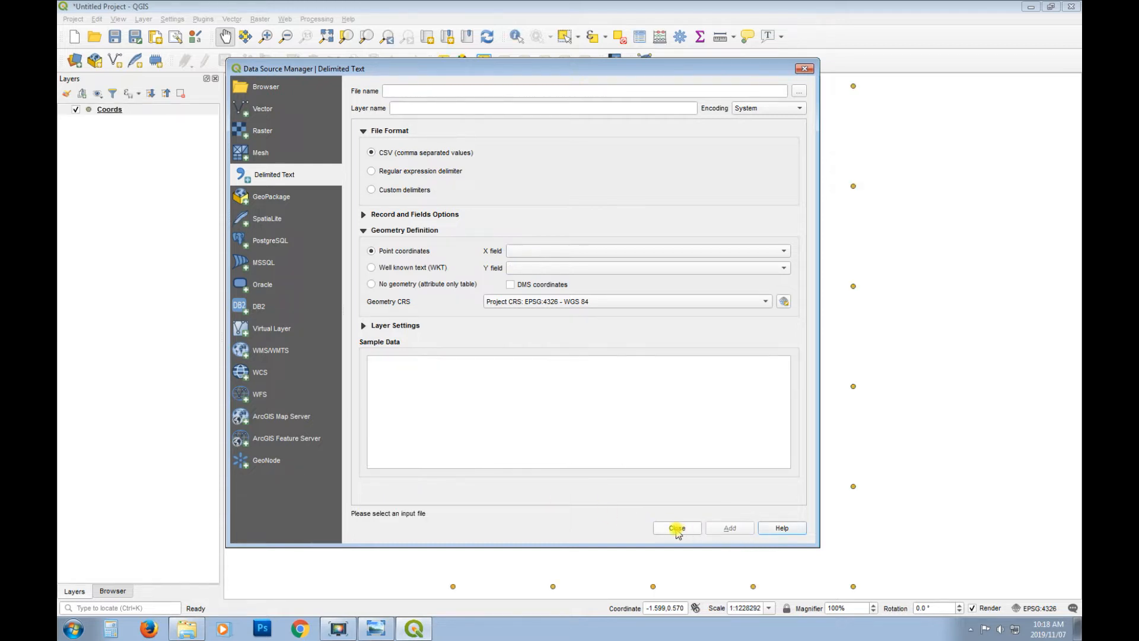
{"action": "left_click", "coordinate": [677, 528]}
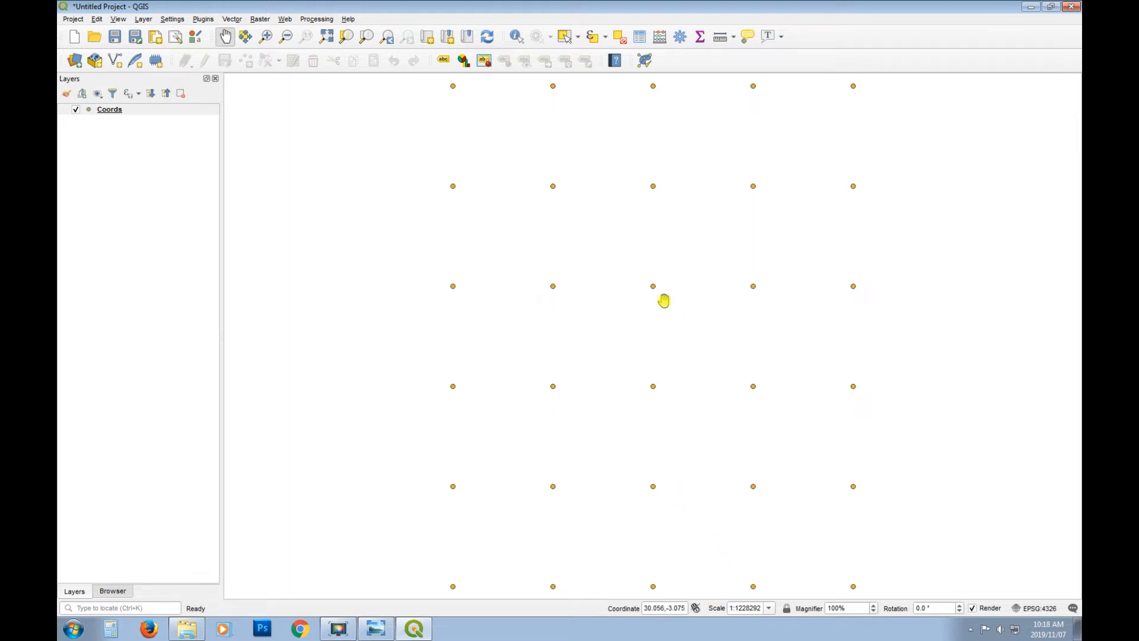
- Add the Google Road basemap from QuickMapServices to the project
{"action": "left_click", "coordinate": [285, 19]}
{"action": "mouse_move", "coordinate": [339, 45]}
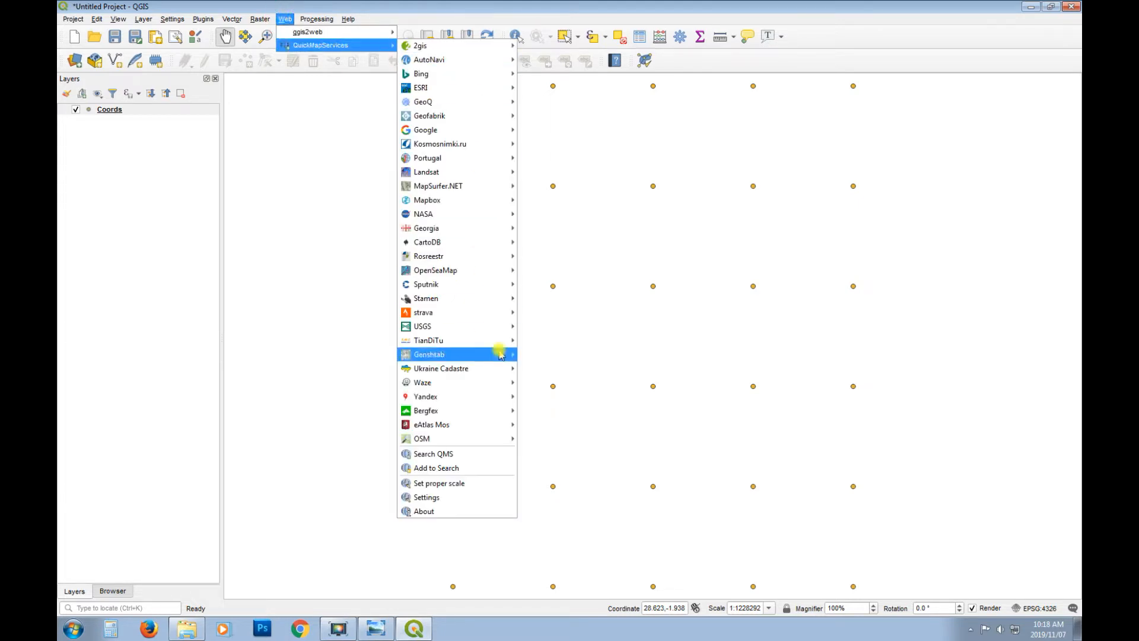
{"action": "mouse_move", "coordinate": [479, 438]}
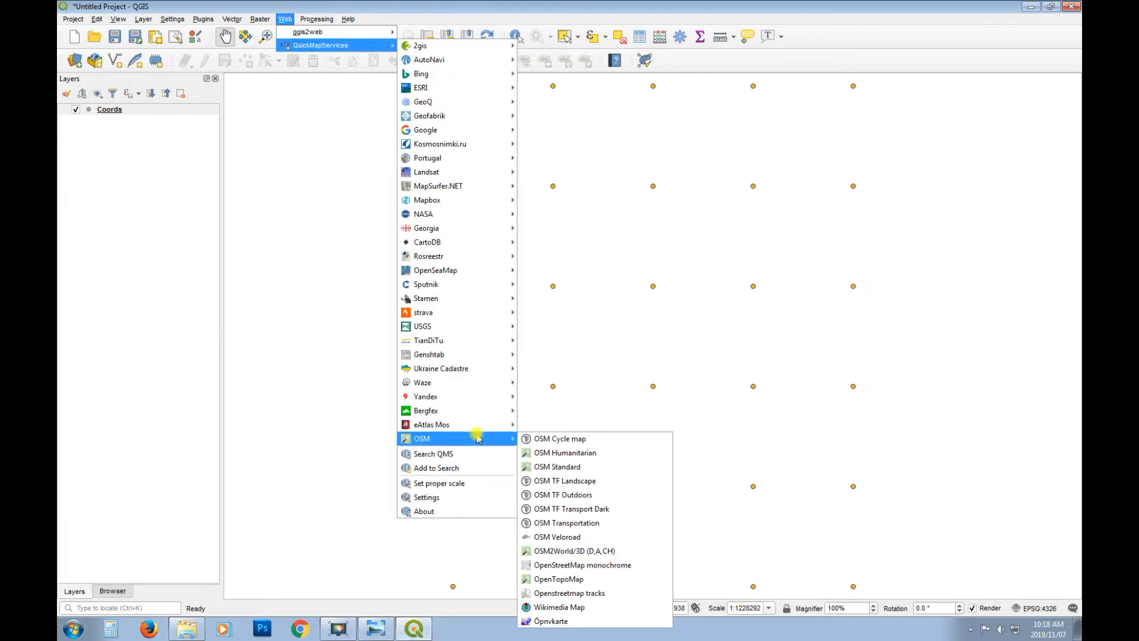
{"action": "mouse_move", "coordinate": [472, 130]}
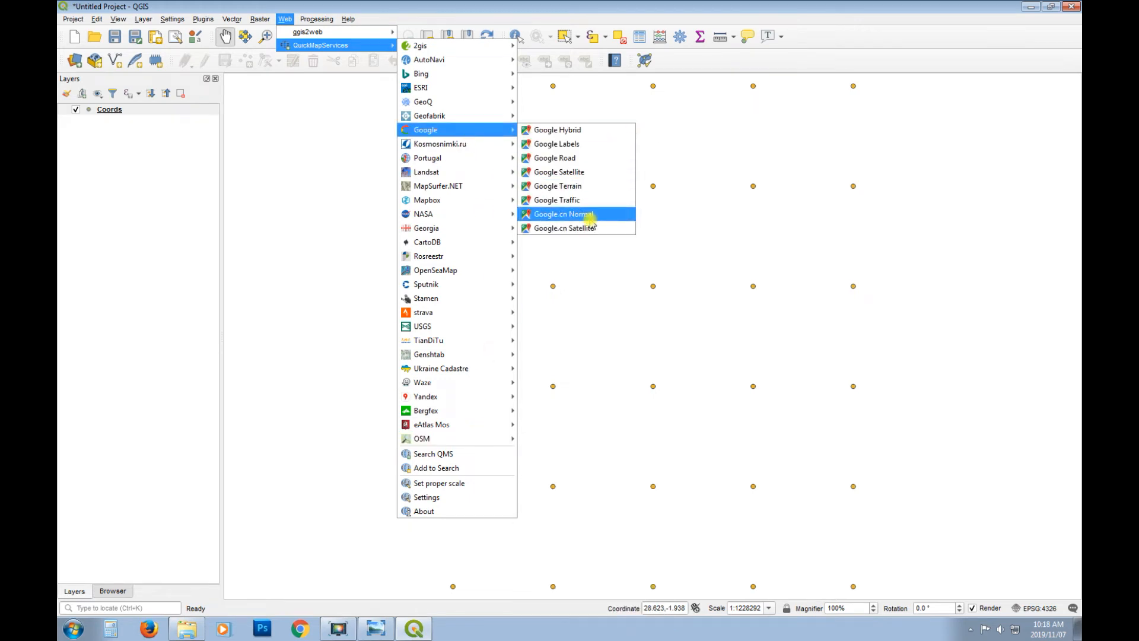
{"action": "left_click", "coordinate": [577, 158]}
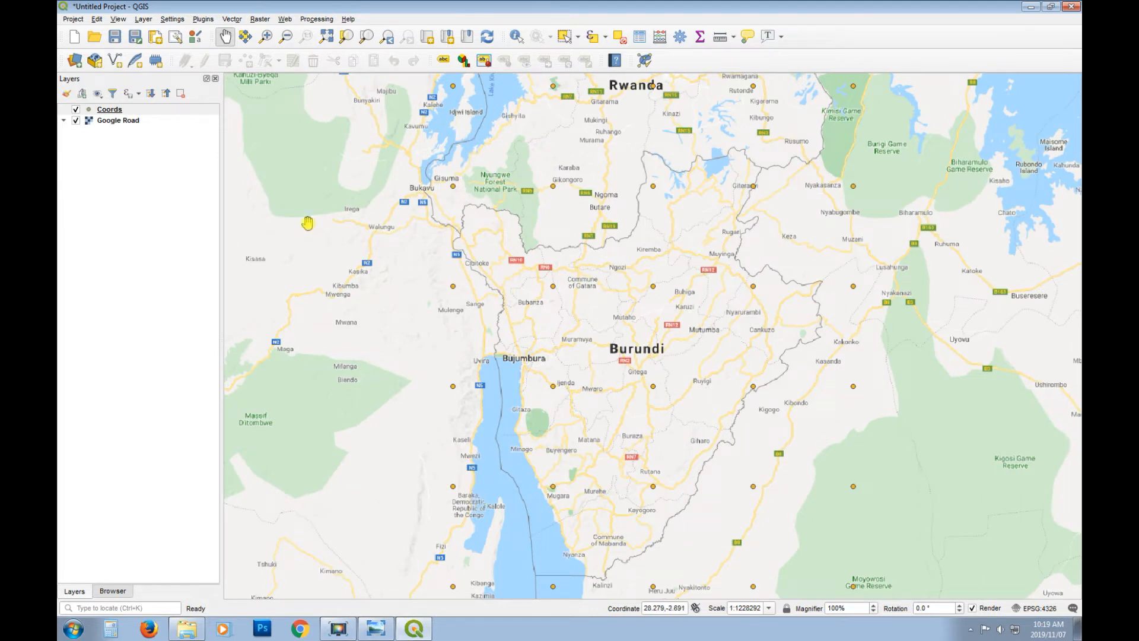
- Hide the Google Road basemap layer
{"action": "right_click", "coordinate": [116, 121]}
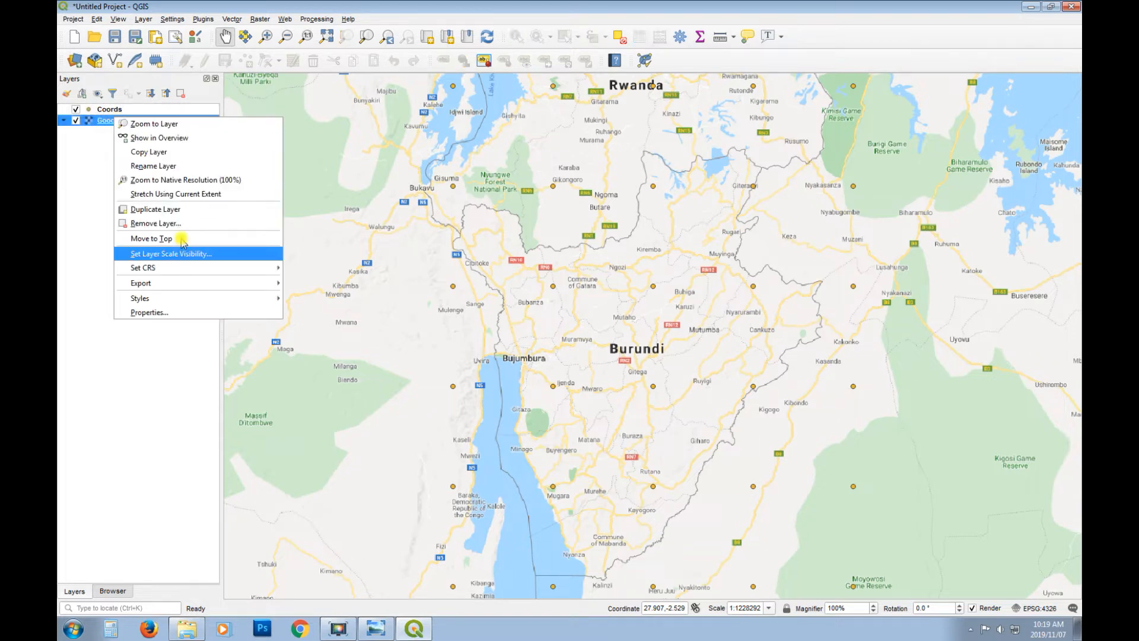
{"action": "left_click", "coordinate": [75, 120]}
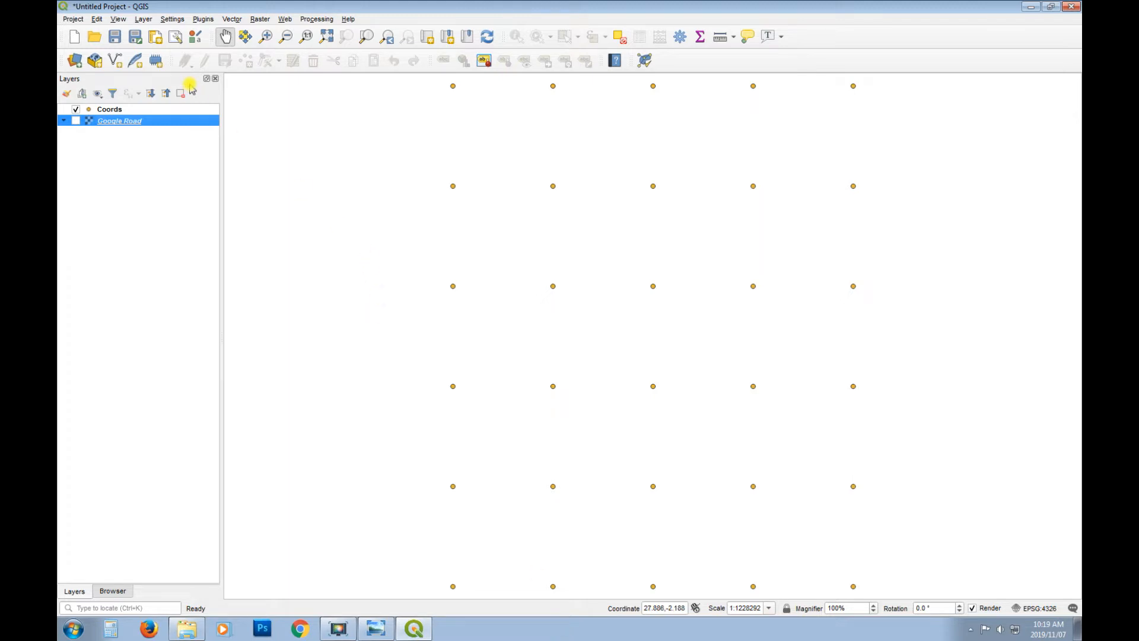
- Start a new polygon shapefile layer saved as MapTiles.shp in the desktop folder Geological Map Sheets > Data > Spatial > Vector
{"action": "left_click", "coordinate": [117, 61]}
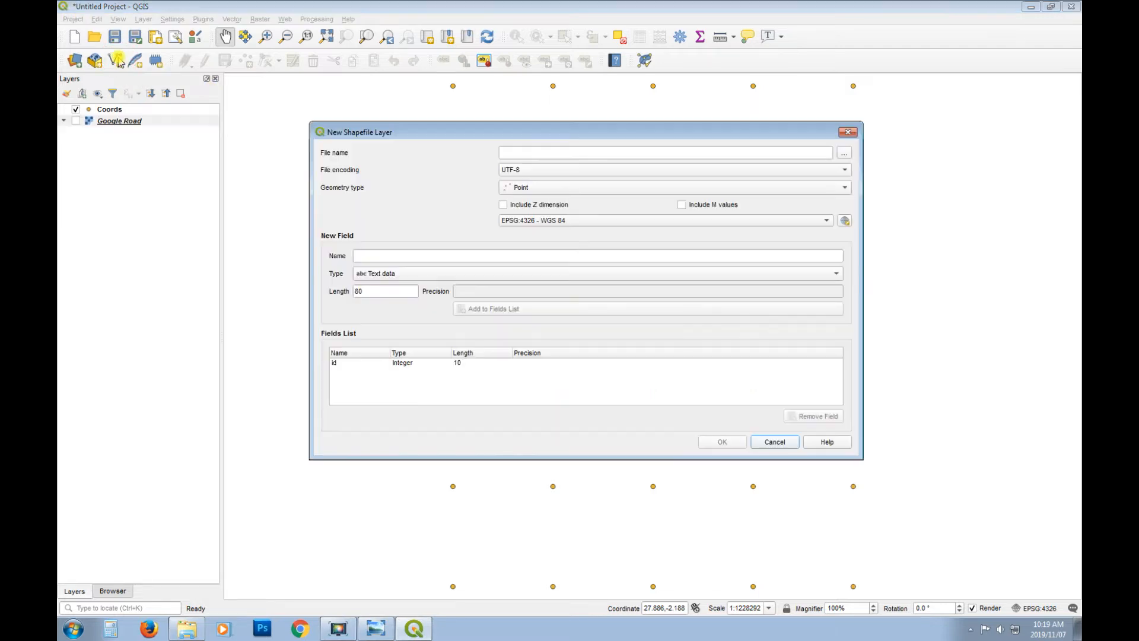
{"action": "left_click", "coordinate": [840, 187]}
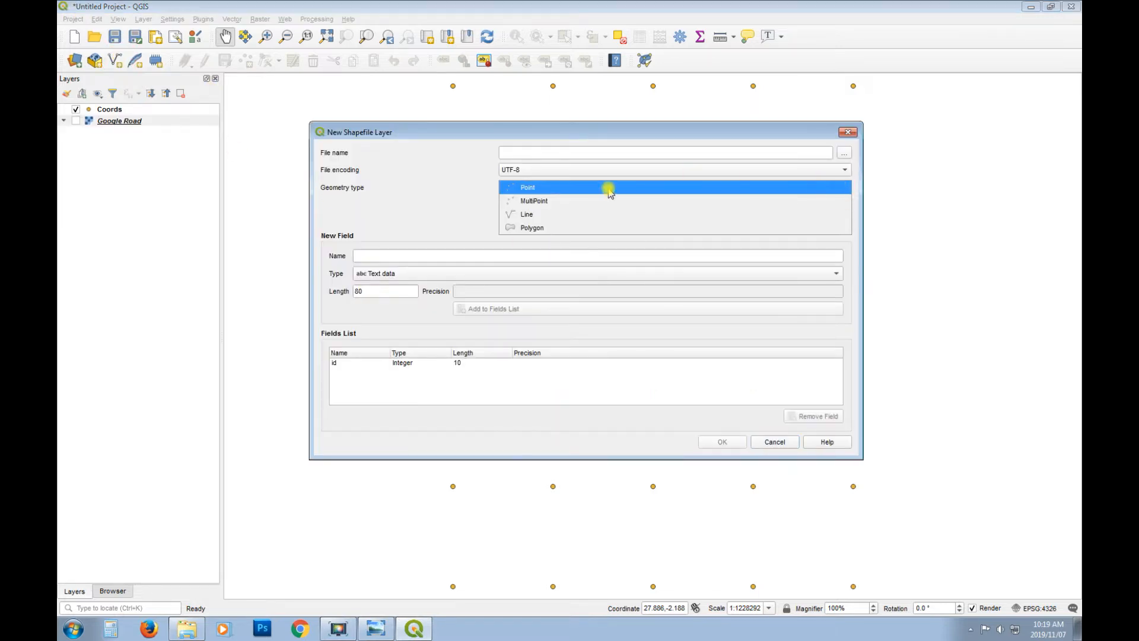
{"action": "left_click", "coordinate": [567, 229]}
{"action": "left_click", "coordinate": [844, 153]}
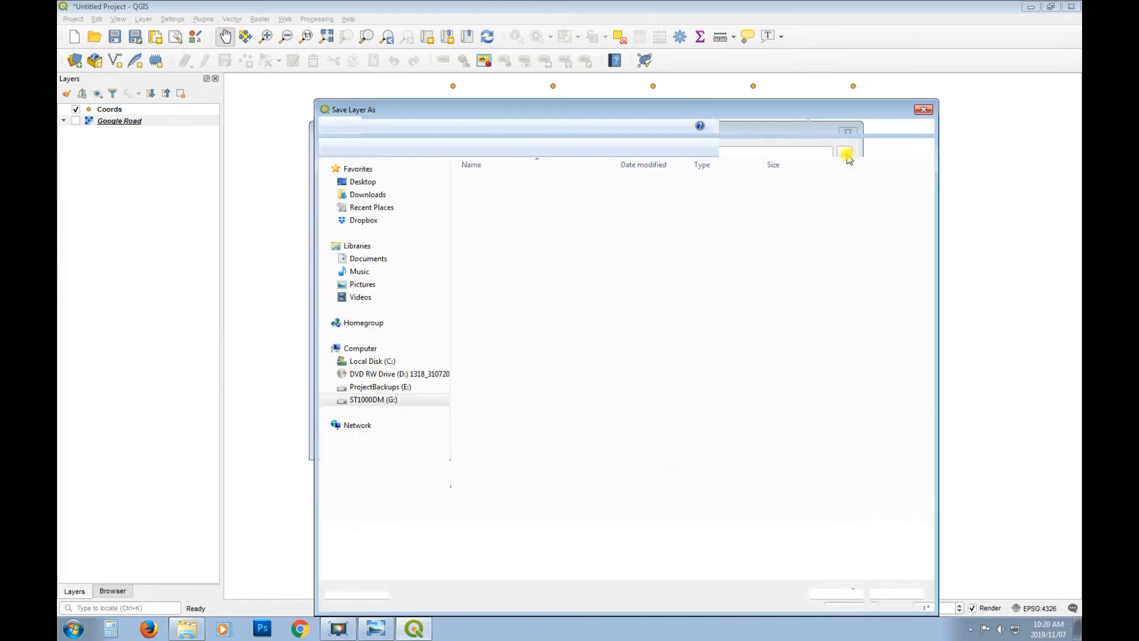
{"action": "left_click", "coordinate": [369, 183]}
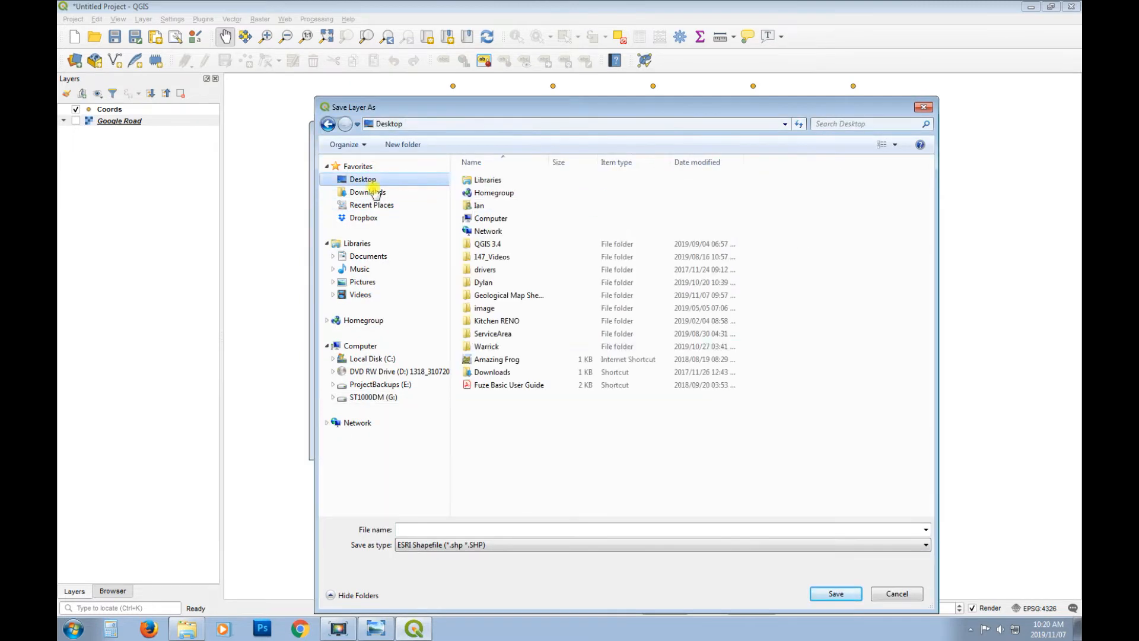
{"action": "double_click", "coordinate": [522, 295]}
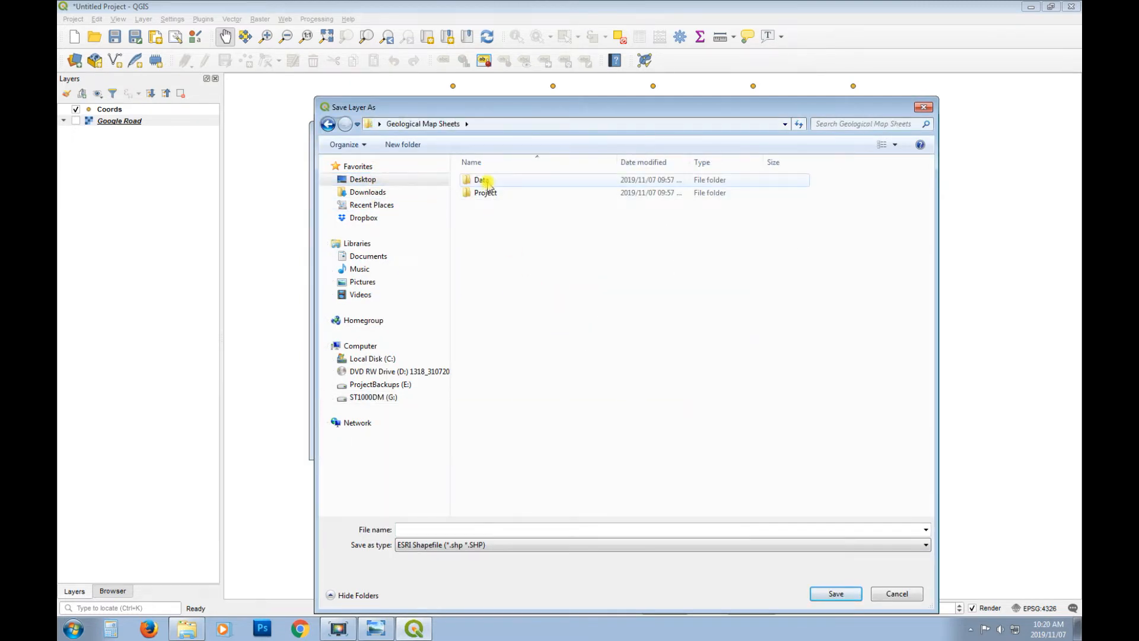
{"action": "double_click", "coordinate": [486, 180]}
{"action": "double_click", "coordinate": [493, 181]}
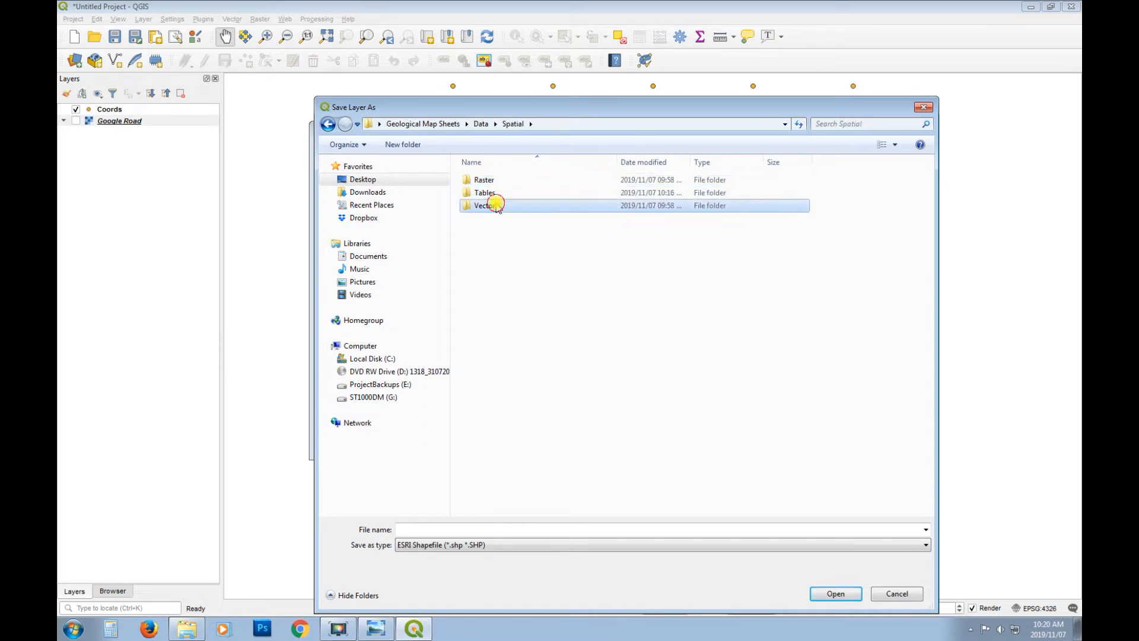
{"action": "double_click", "coordinate": [499, 201]}
{"action": "left_click", "coordinate": [517, 528]}
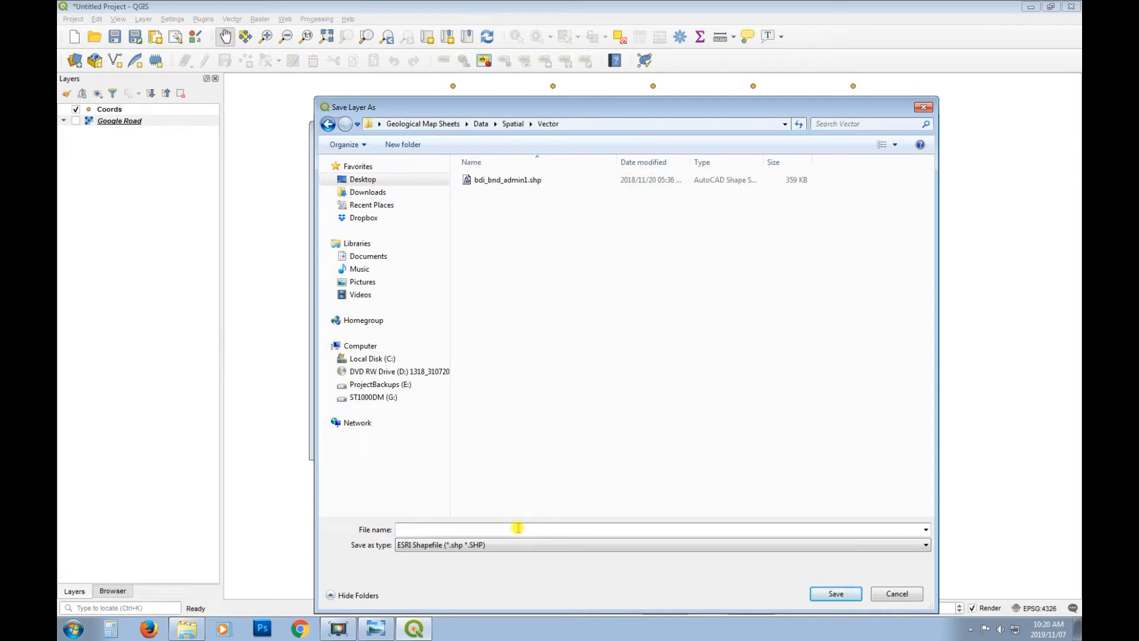
{"action": "type", "text": "mAP"}
{"action": "left_click", "coordinate": [816, 595]}
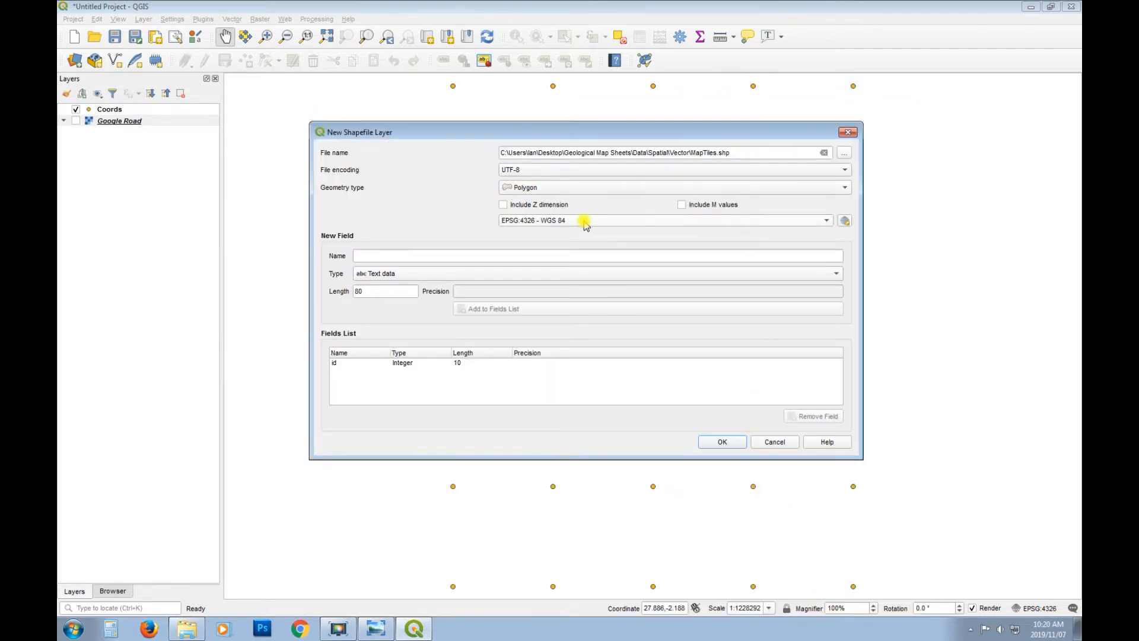
- Add a text field called Name to the new shapefile's fields and create the layer
{"action": "left_click", "coordinate": [382, 255]}
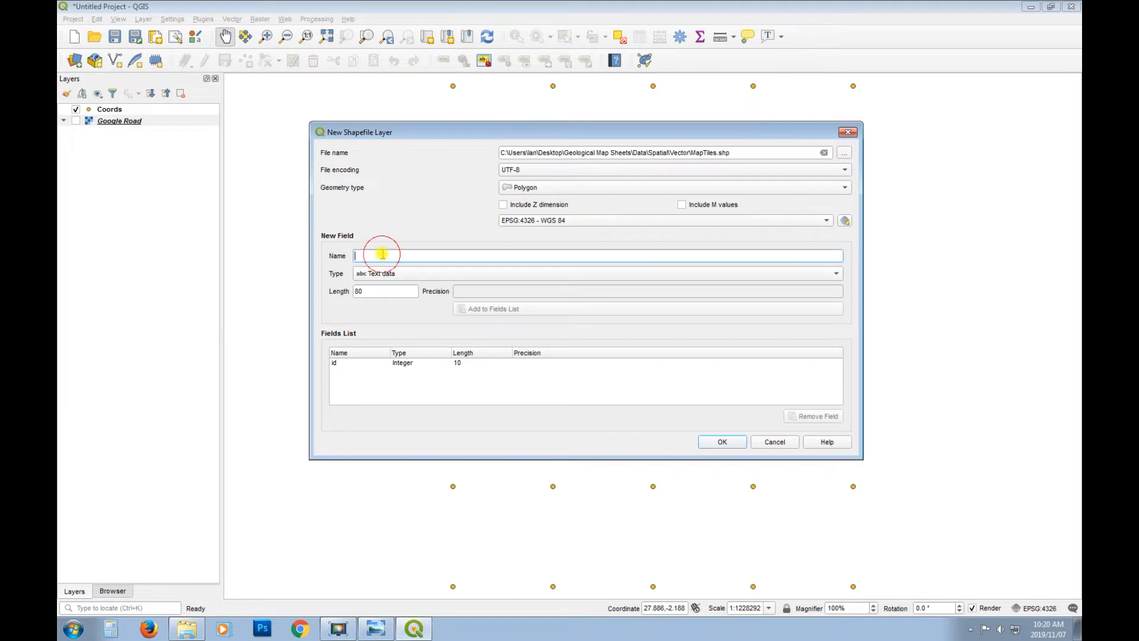
{"action": "type", "text": "Name"}
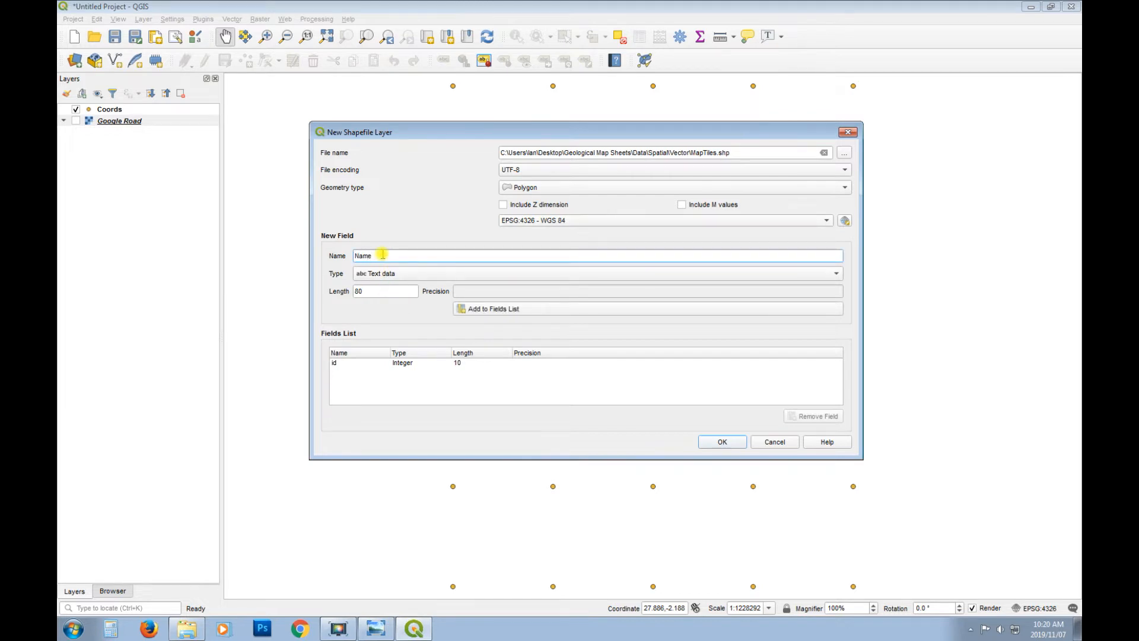
{"action": "left_click", "coordinate": [513, 308]}
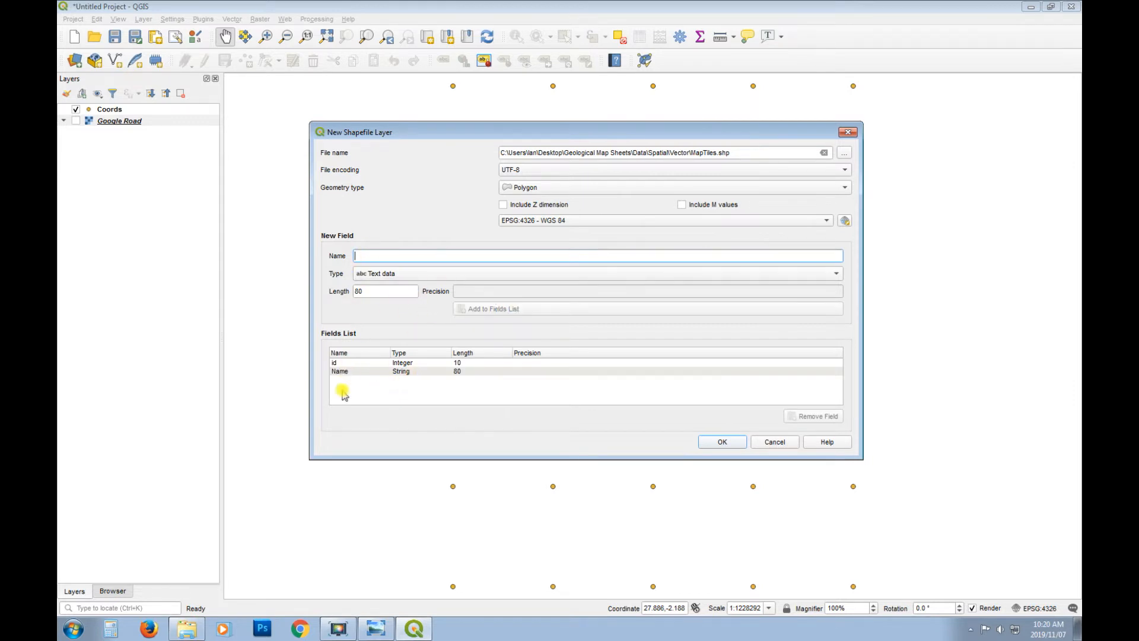
{"action": "left_click", "coordinate": [723, 443]}
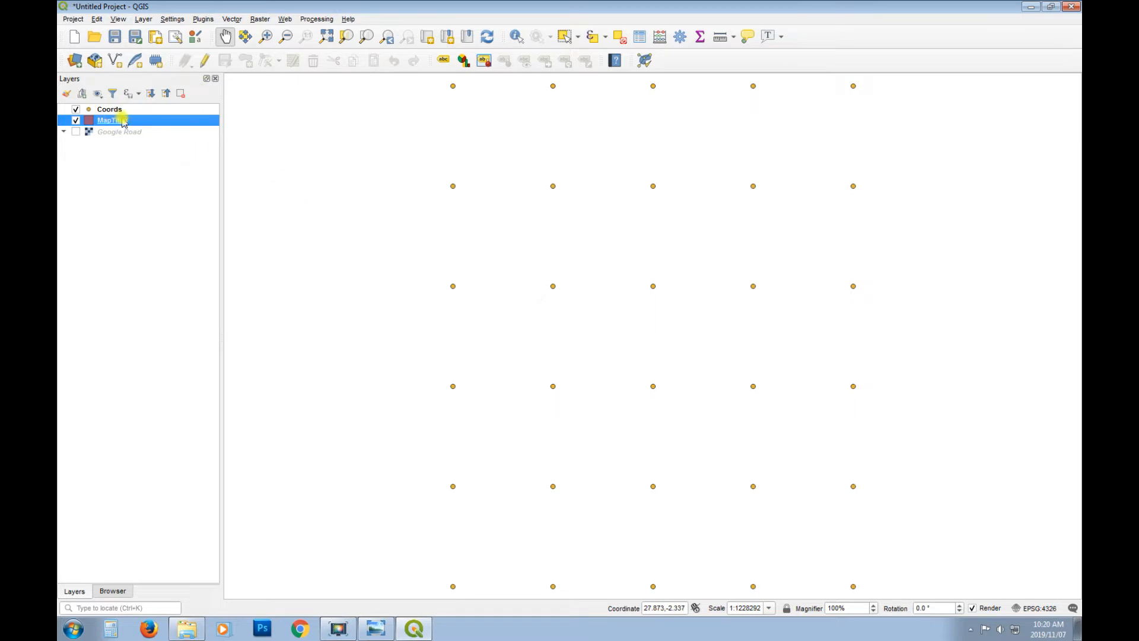
- Enable project snapping with Advanced Configuration and turn it on only for the Coords layer
{"action": "left_click", "coordinate": [73, 19]}
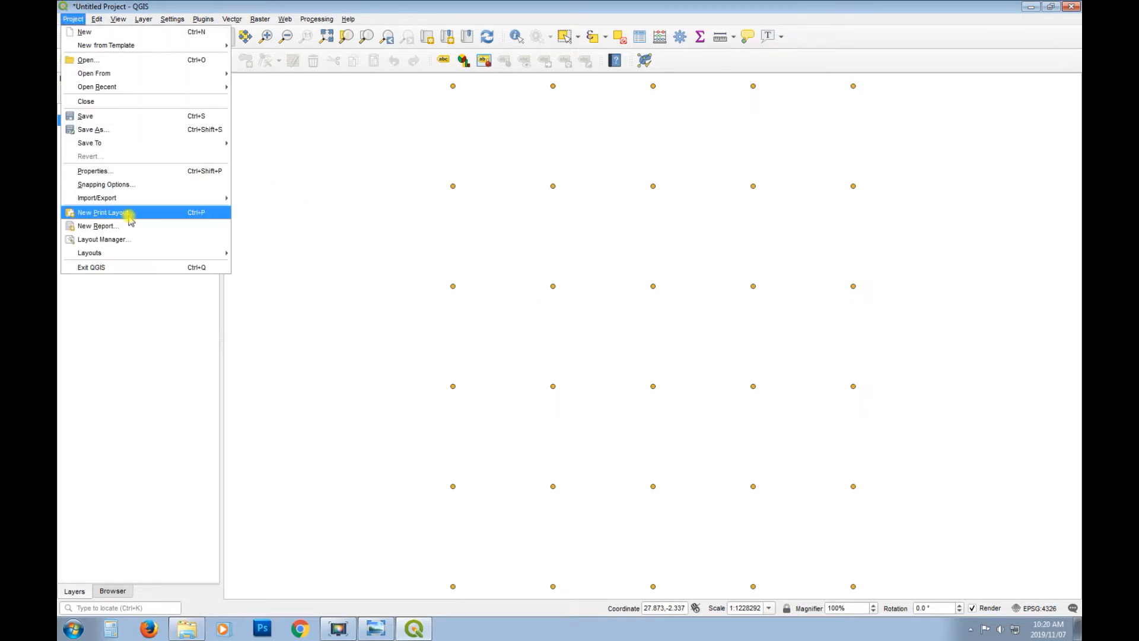
{"action": "left_click", "coordinate": [134, 183]}
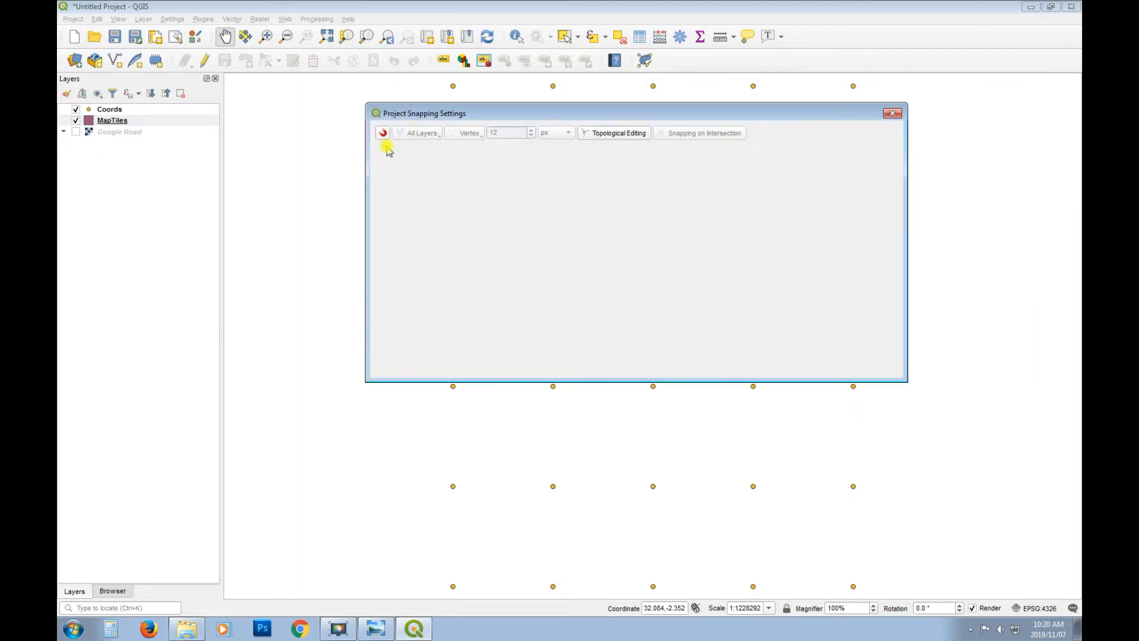
{"action": "left_click", "coordinate": [382, 135]}
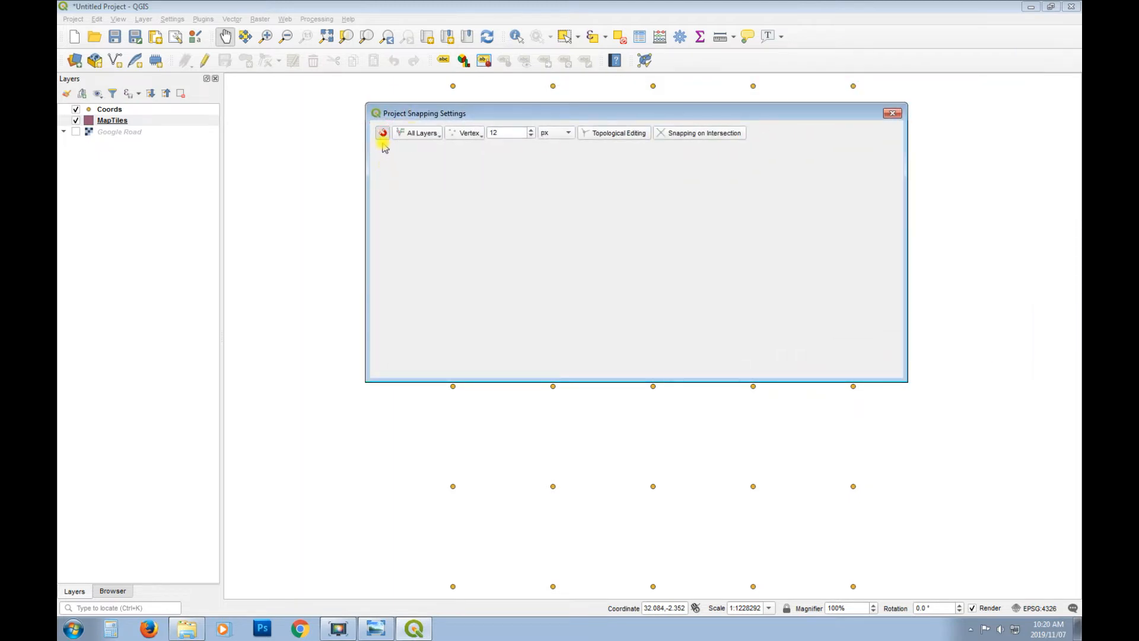
{"action": "left_click", "coordinate": [419, 138]}
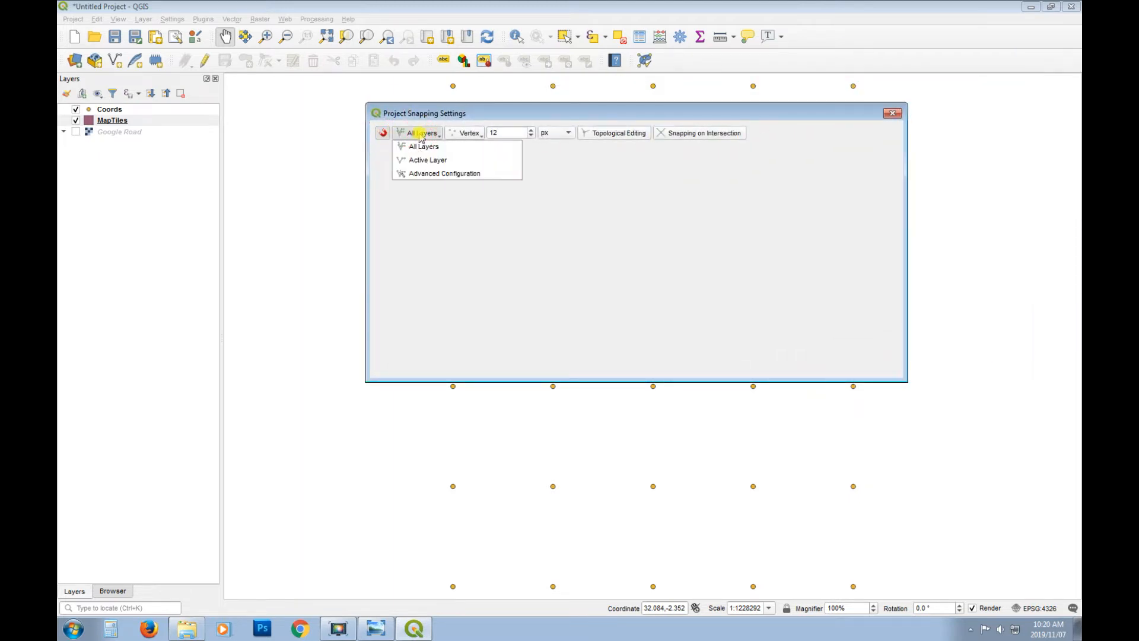
{"action": "left_click", "coordinate": [445, 173]}
{"action": "left_click", "coordinate": [395, 161]}
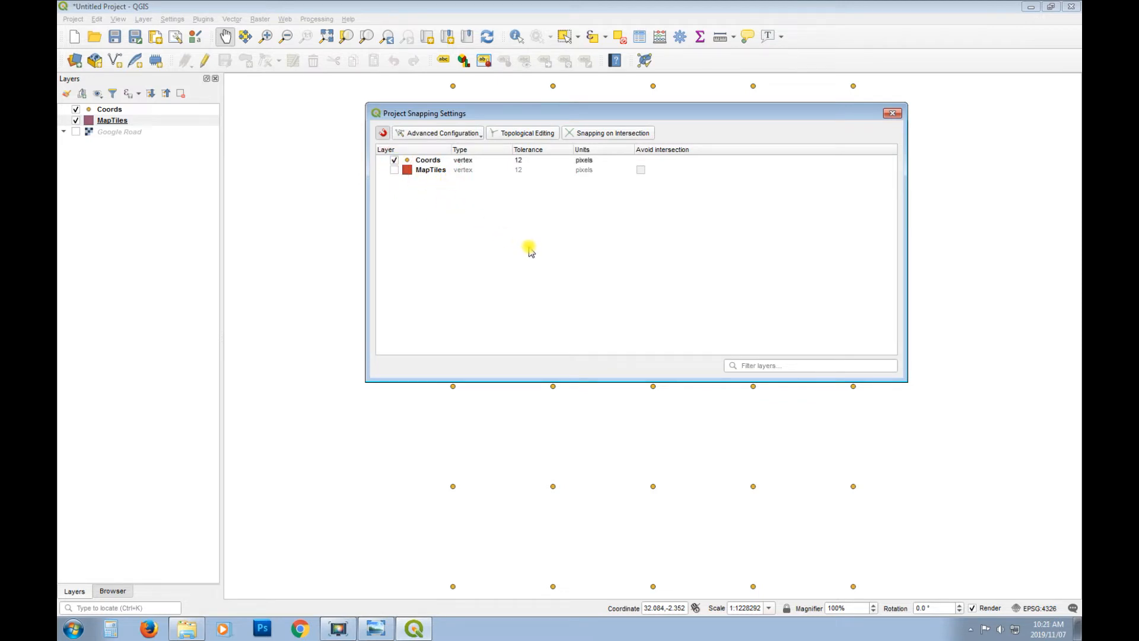
{"action": "left_click", "coordinate": [894, 112]}
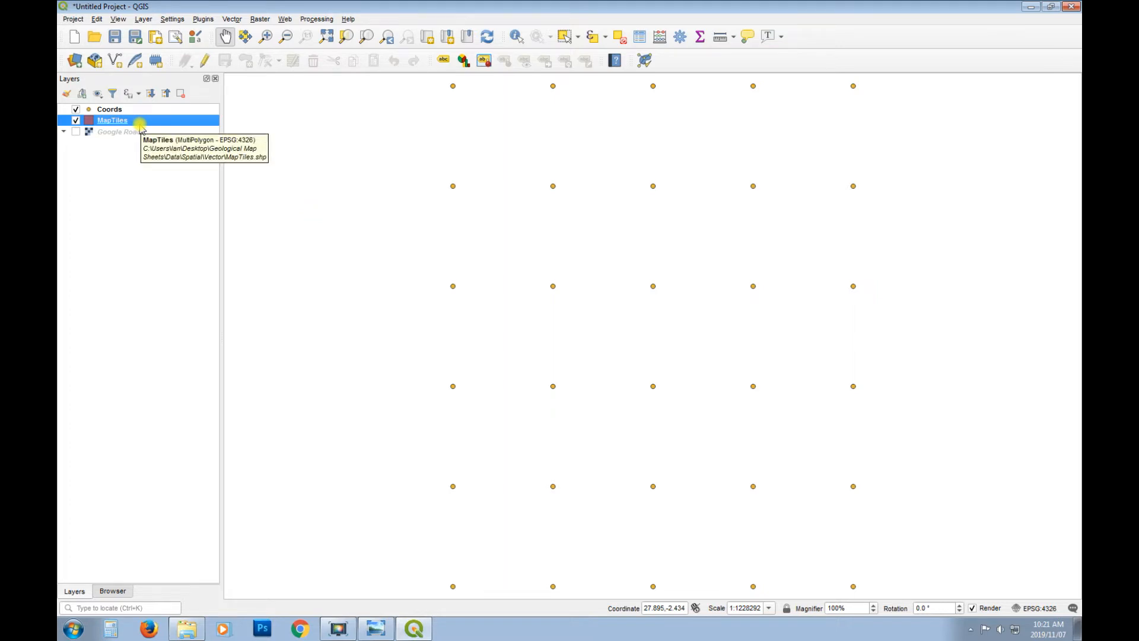
- Put the MapTiles layer into edit mode with the Add Polygon Feature tool and show the Advanced Digitizing Toolbar
{"action": "left_click", "coordinate": [206, 61]}
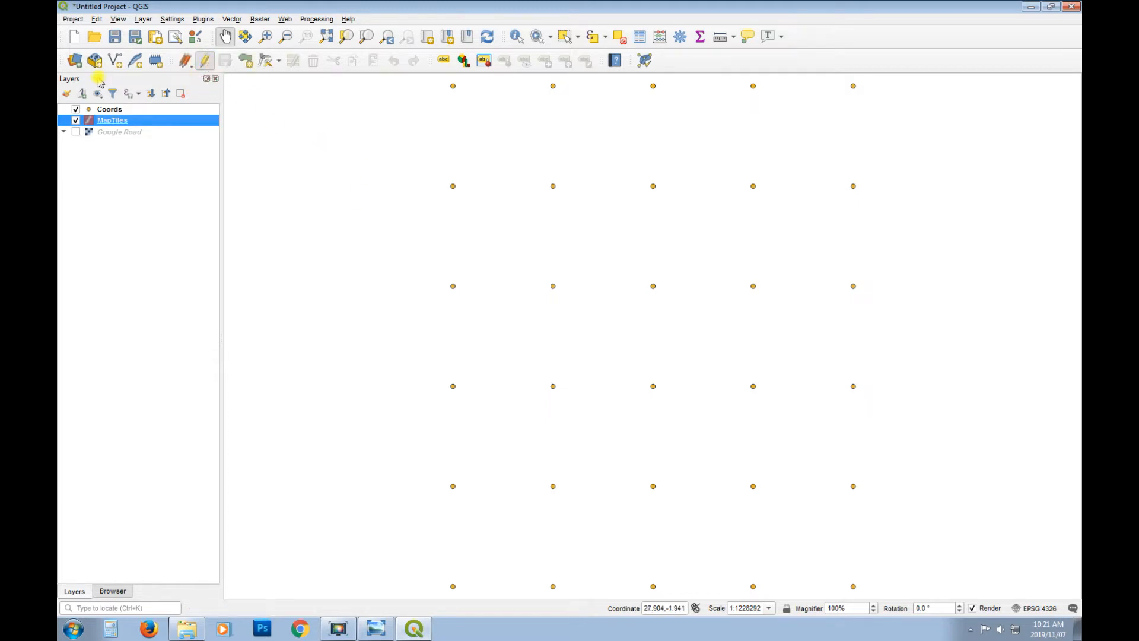
{"action": "left_click", "coordinate": [244, 59]}
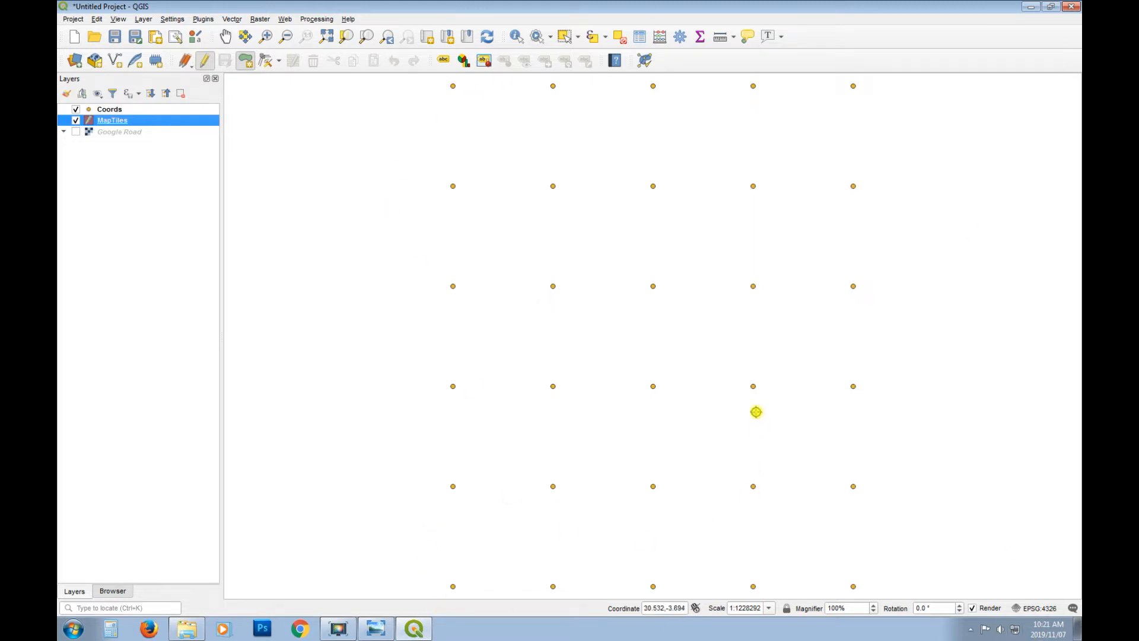
{"action": "right_click", "coordinate": [729, 68]}
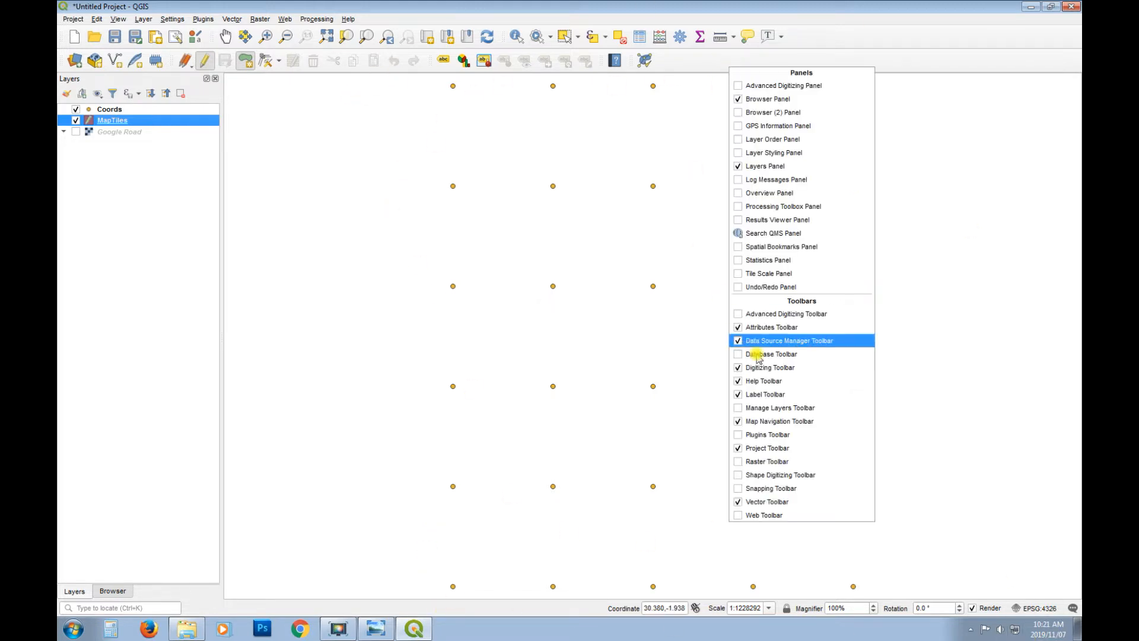
{"action": "left_click", "coordinate": [737, 313]}
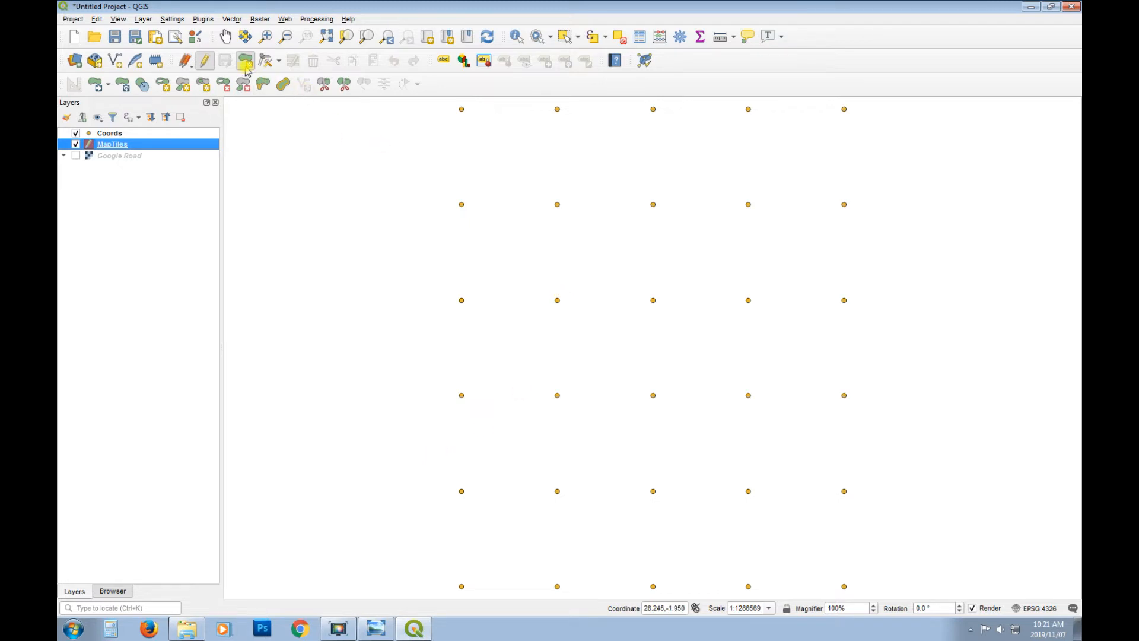
- Draw one rectangular MapTiles polygon through all outer Coords points, clockwise from the northwest corner, and accept it with its attributes left empty
{"action": "left_click", "coordinate": [462, 110]}
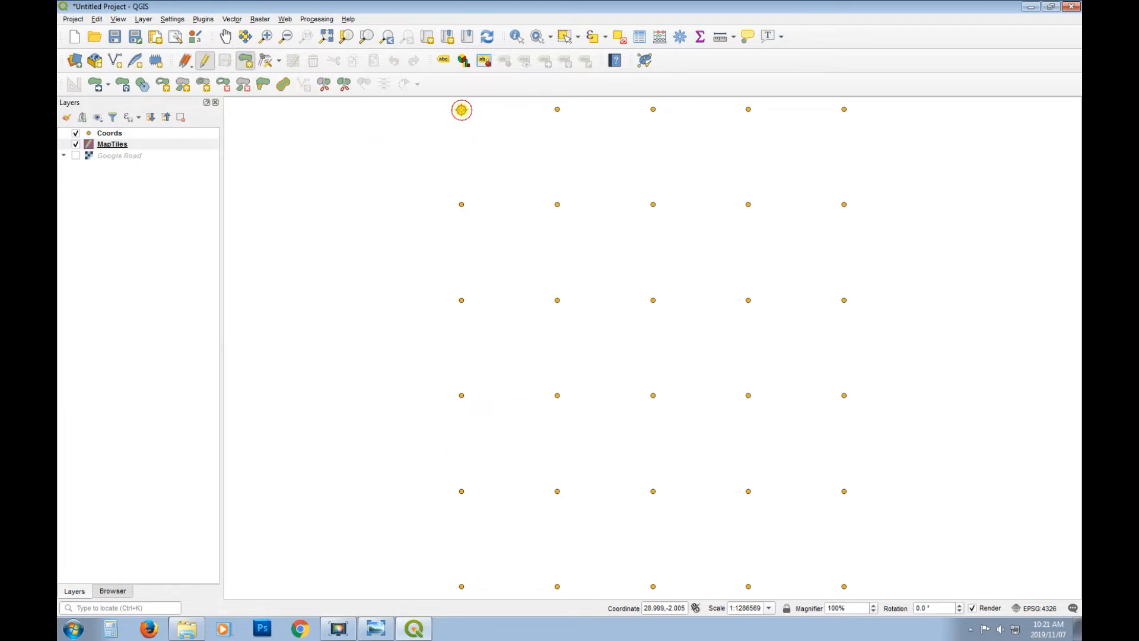
{"action": "left_click", "coordinate": [557, 110]}
{"action": "left_click", "coordinate": [653, 109]}
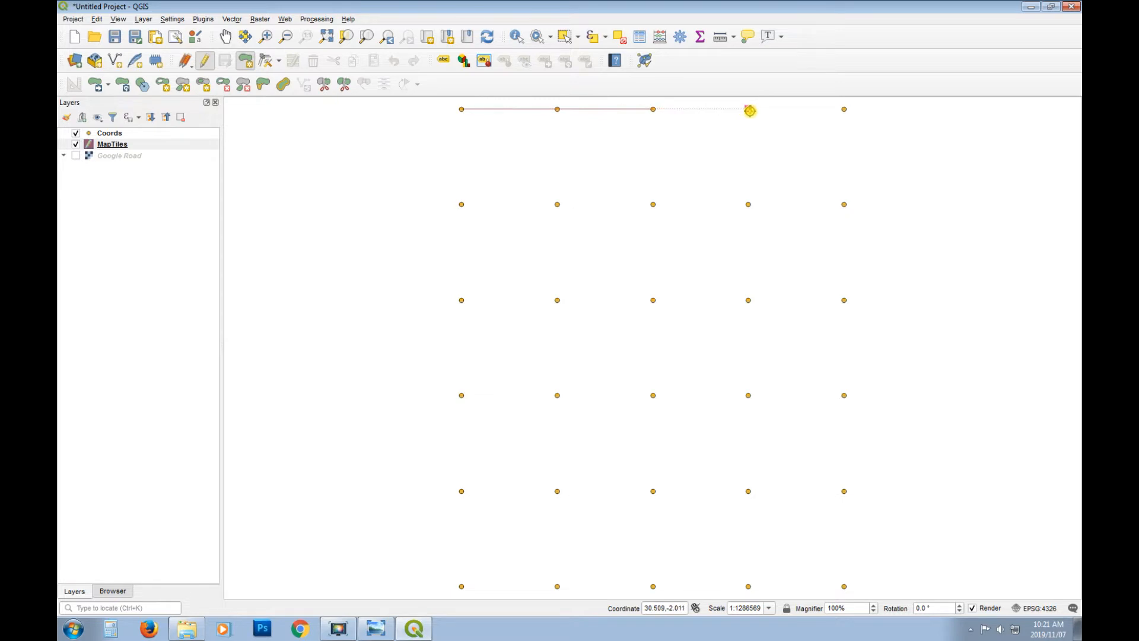
{"action": "left_click", "coordinate": [748, 109]}
{"action": "left_click", "coordinate": [844, 110]}
{"action": "left_click", "coordinate": [845, 204]}
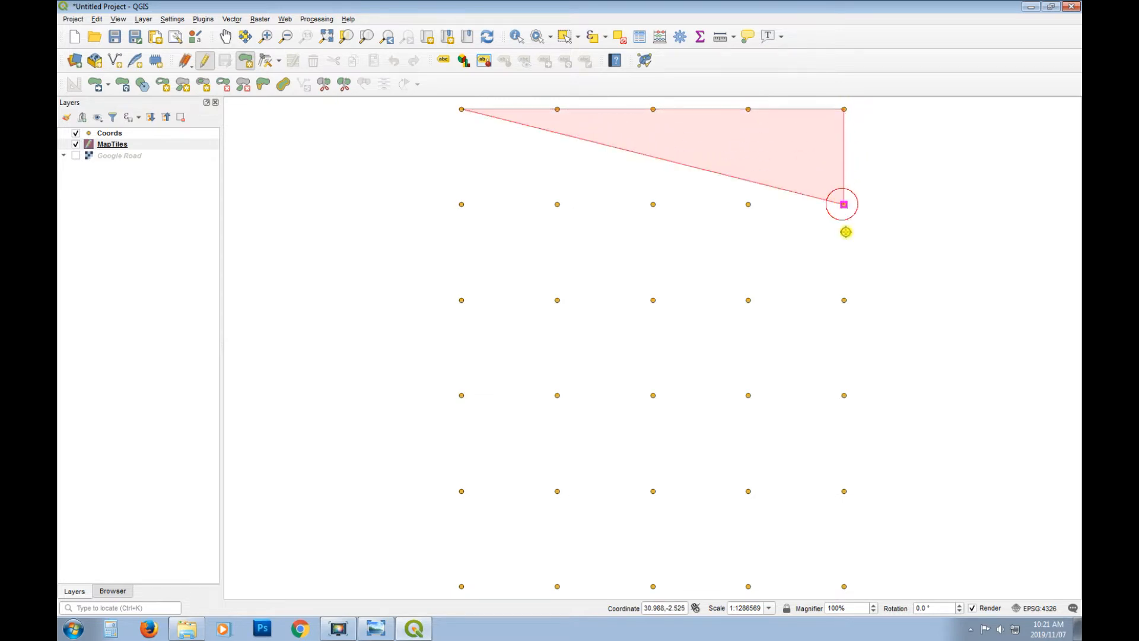
{"action": "left_click", "coordinate": [844, 299]}
{"action": "left_click", "coordinate": [844, 395]}
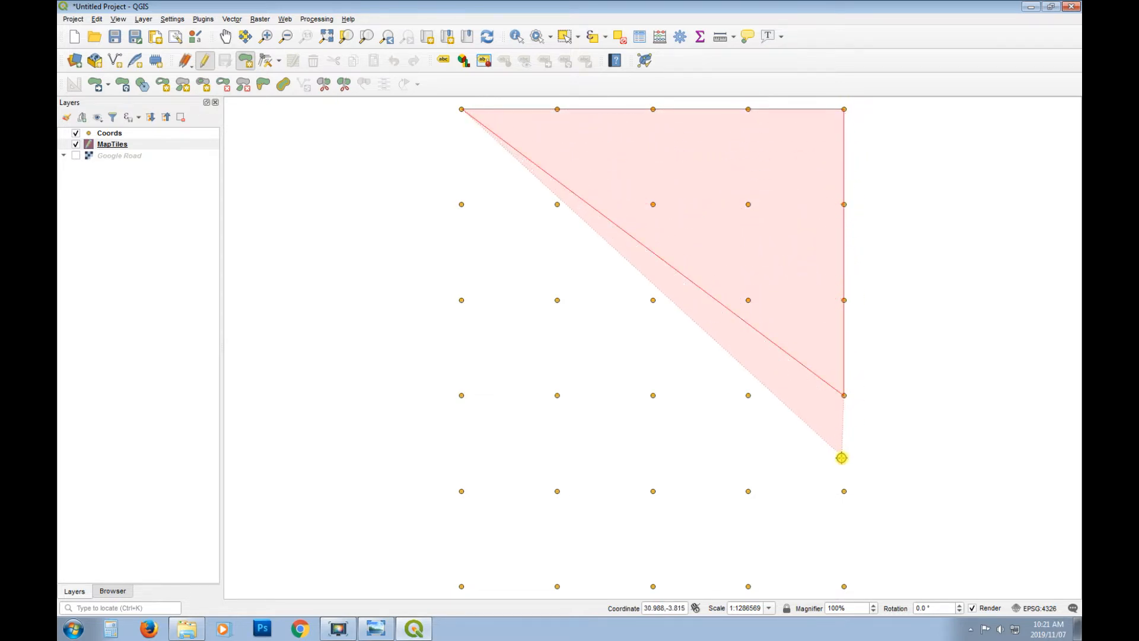
{"action": "left_click", "coordinate": [845, 490]}
{"action": "left_click", "coordinate": [844, 586]}
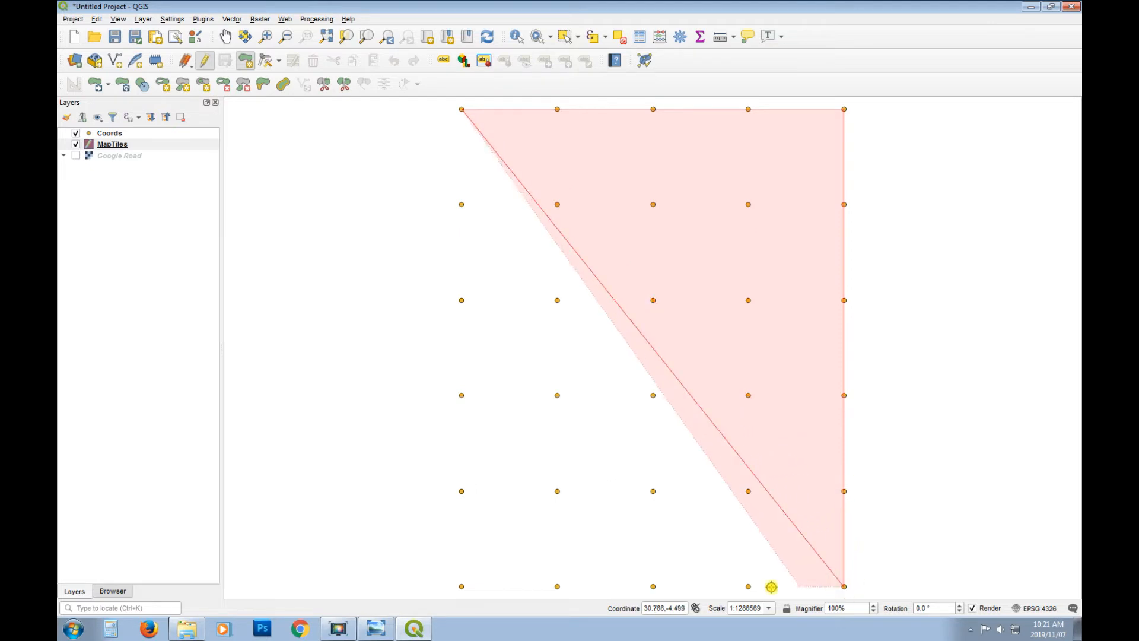
{"action": "left_click", "coordinate": [748, 586]}
{"action": "left_click", "coordinate": [653, 586]}
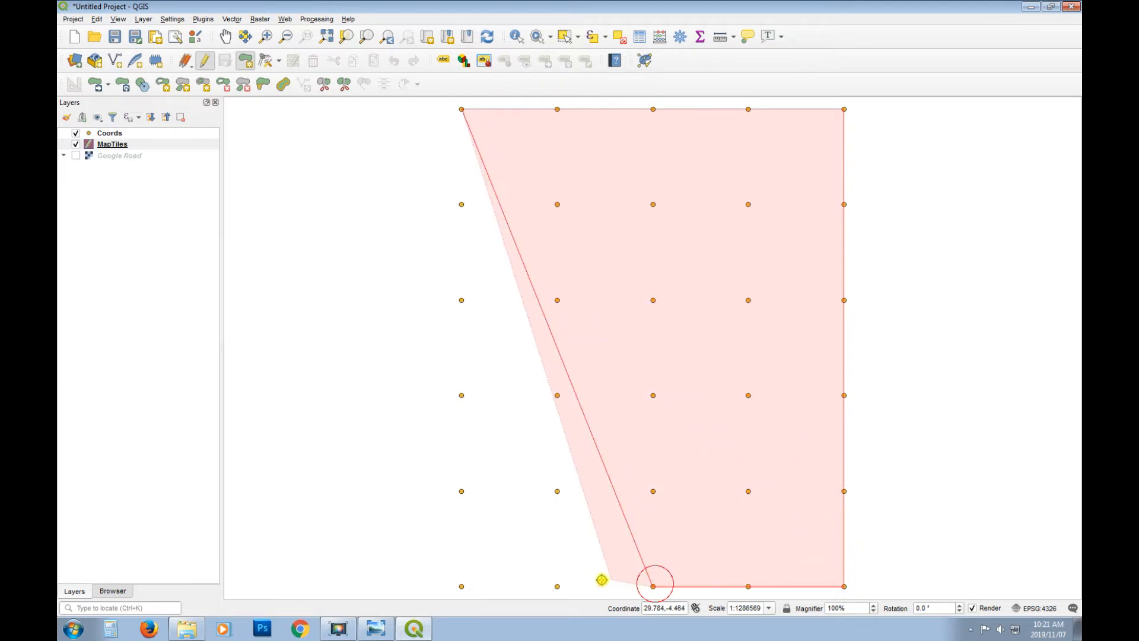
{"action": "left_click", "coordinate": [558, 586]}
{"action": "left_click", "coordinate": [462, 587]}
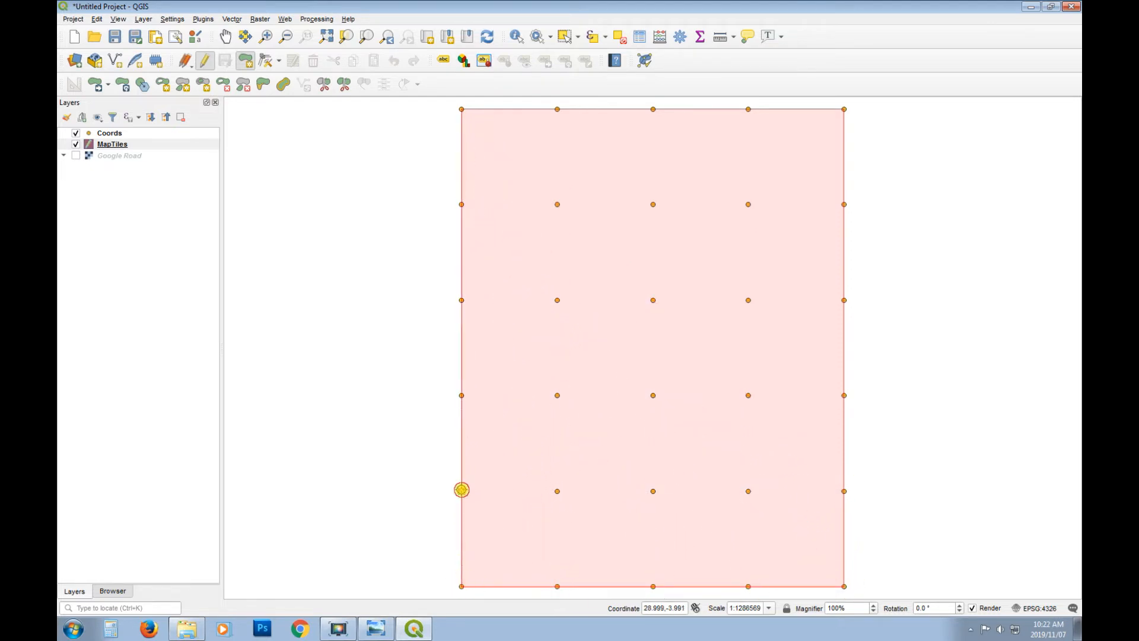
{"action": "left_click", "coordinate": [462, 490]}
{"action": "left_click", "coordinate": [462, 396]}
{"action": "left_click", "coordinate": [462, 300]}
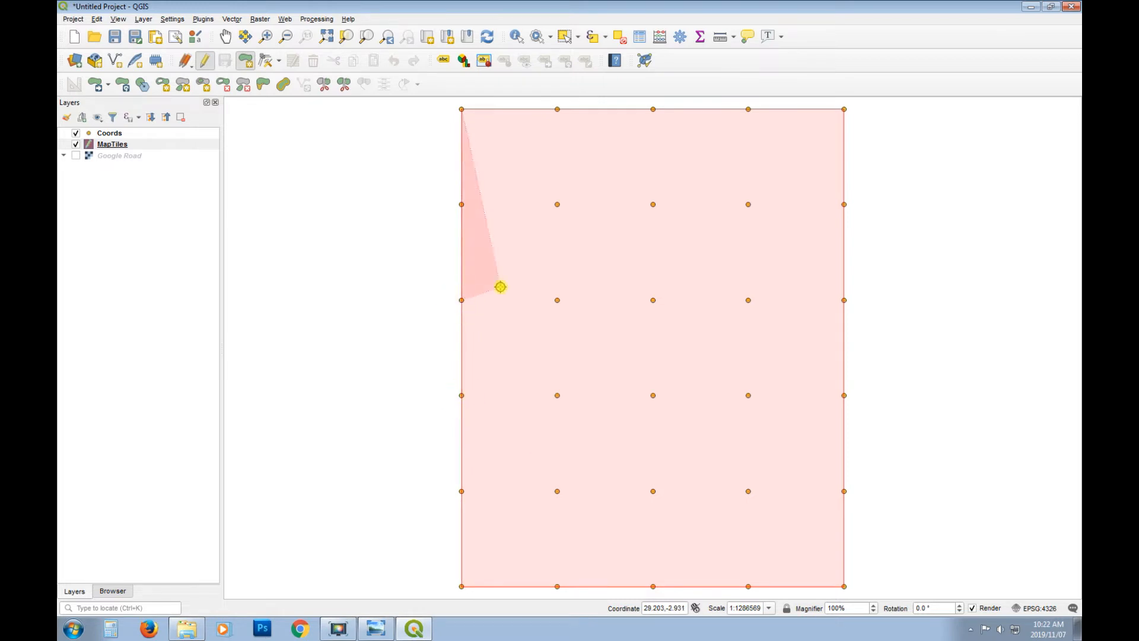
{"action": "left_click", "coordinate": [462, 205]}
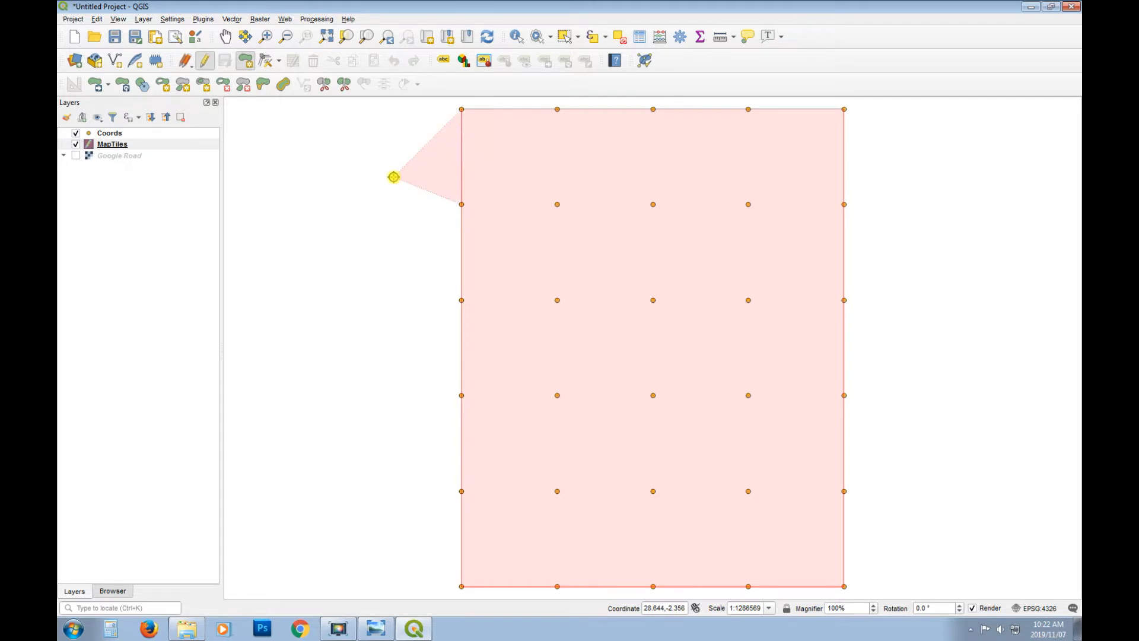
{"action": "right_click", "coordinate": [393, 176]}
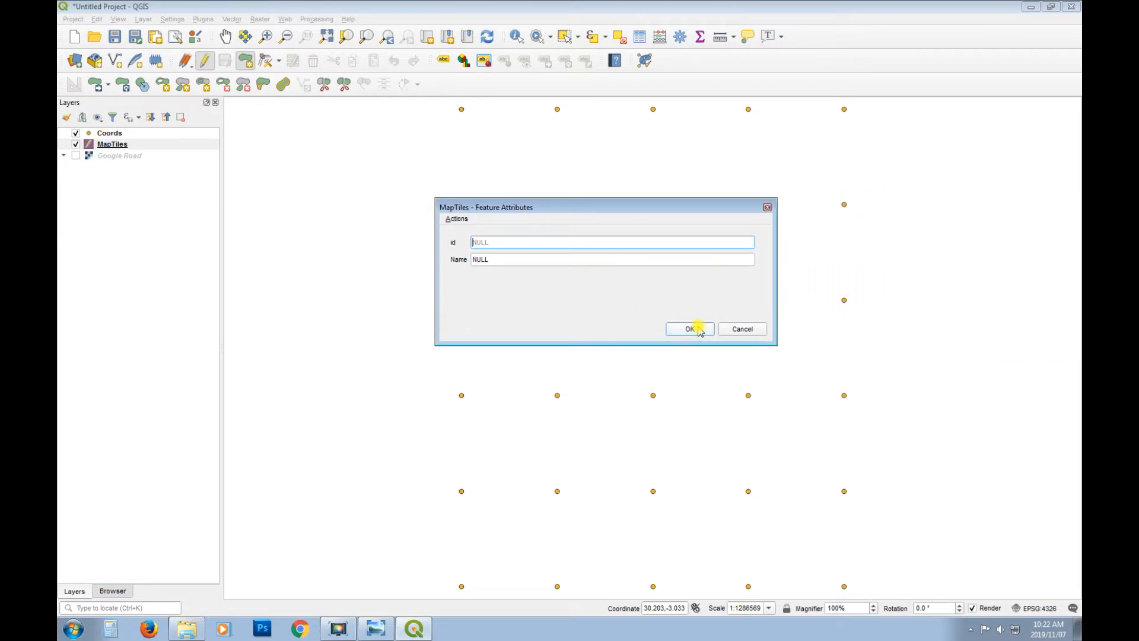
{"action": "left_click", "coordinate": [696, 329]}
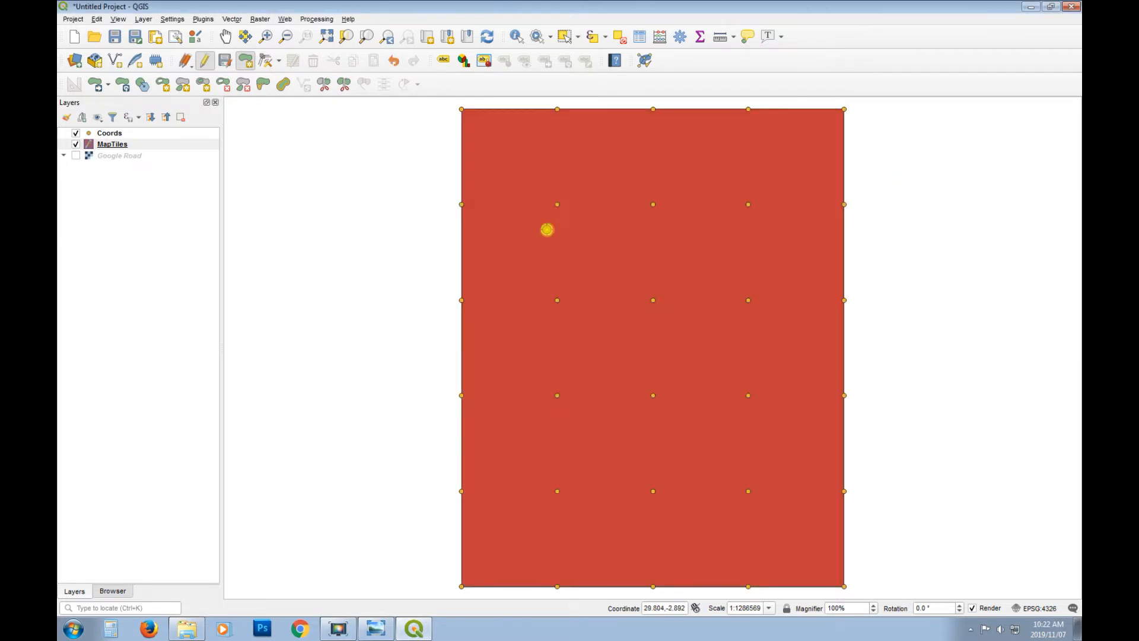
- Open the Coords layer's symbology properties and set the marker size to 3 mm
{"action": "left_click", "coordinate": [126, 136]}
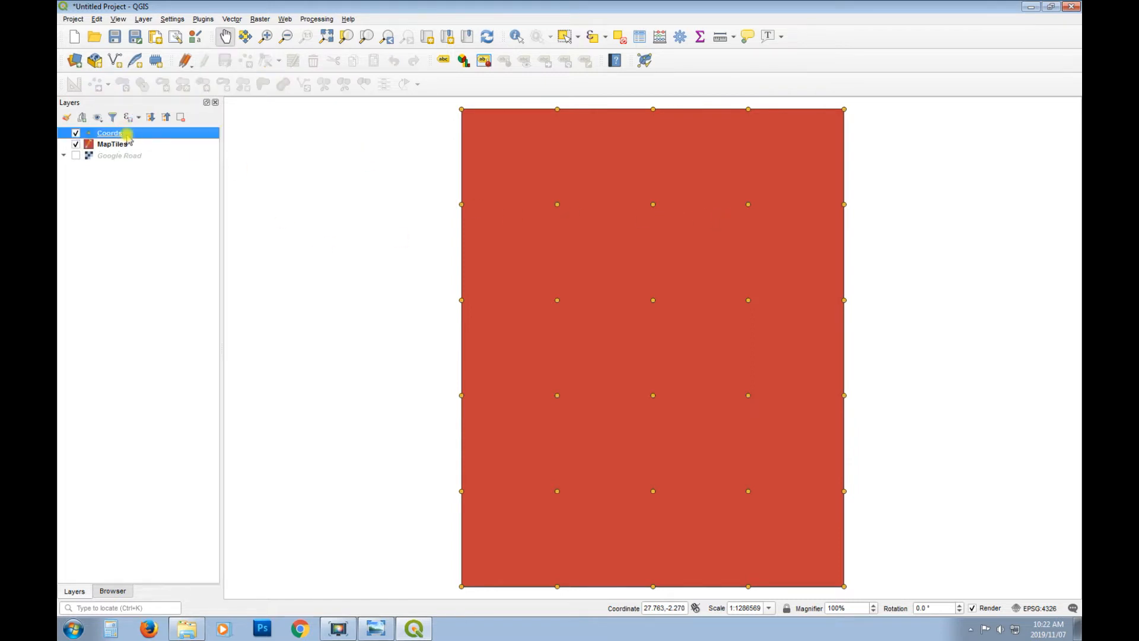
{"action": "right_click", "coordinate": [126, 135]}
{"action": "key", "text": "Return"}
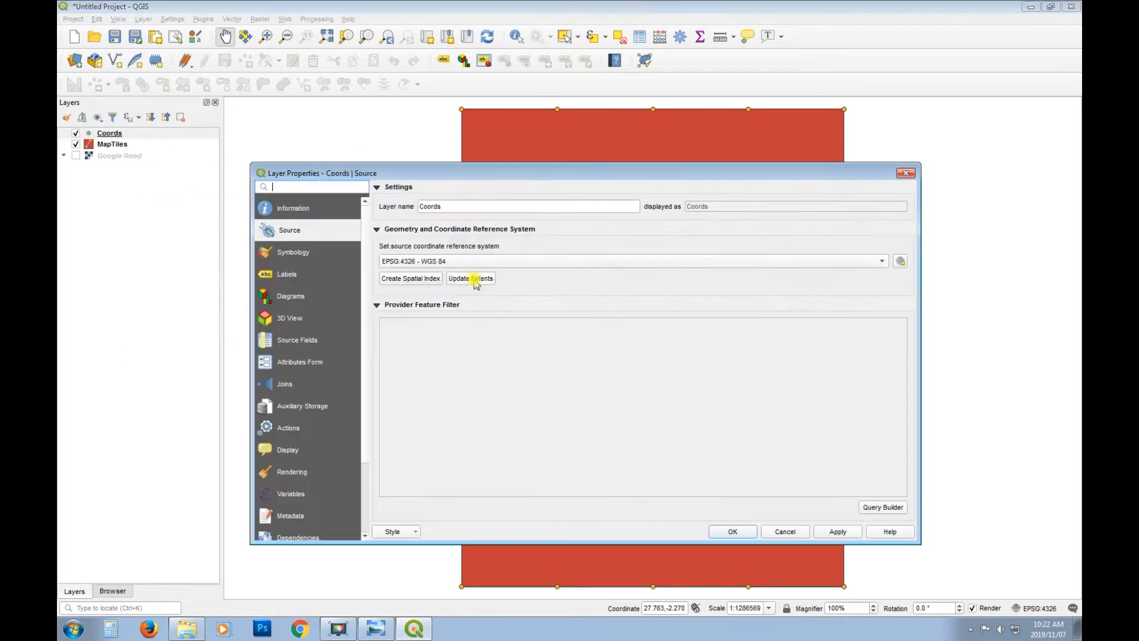
{"action": "left_click", "coordinate": [294, 251]}
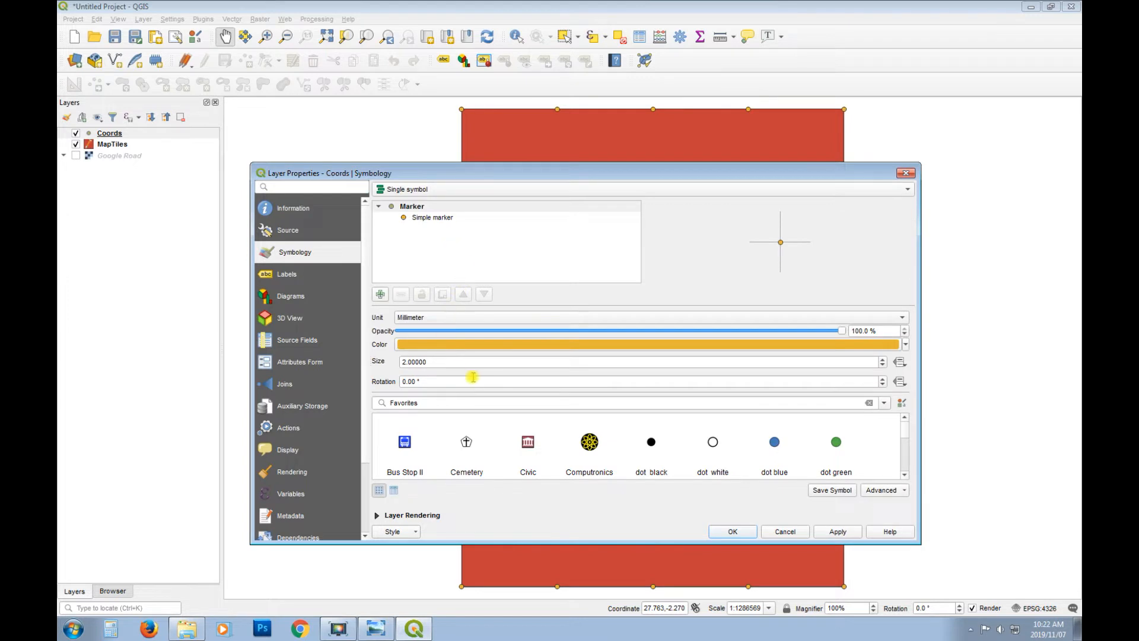
{"action": "double_click", "coordinate": [445, 362]}
{"action": "type", "text": "3"}
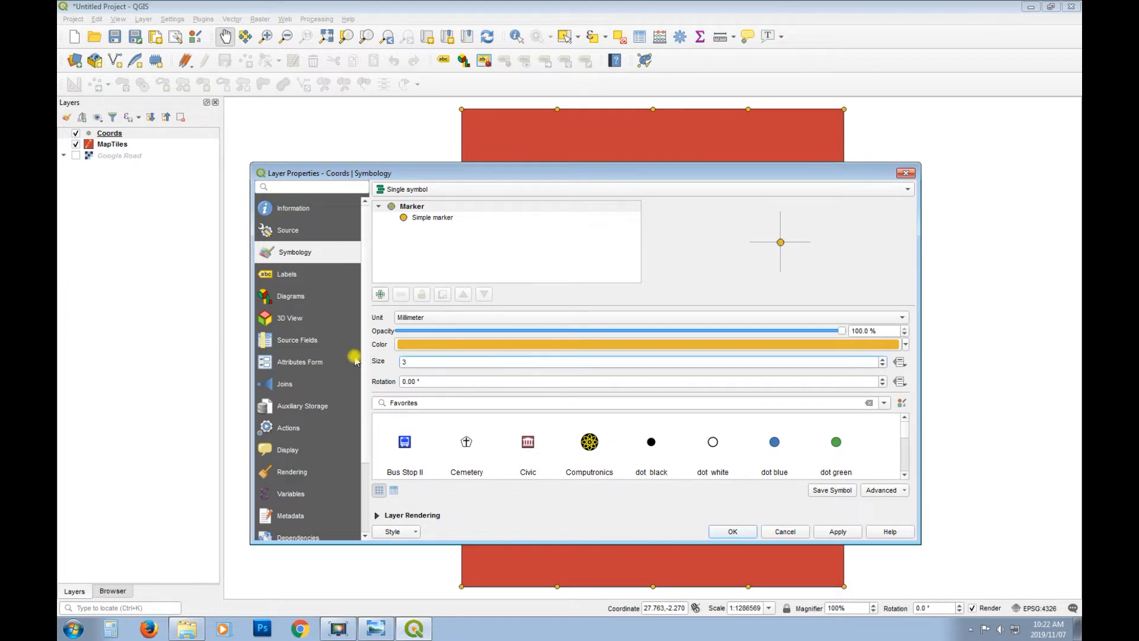
- Change the Coords marker color to a bright cyan and apply the layer's new symbology
{"action": "left_click", "coordinate": [449, 345]}
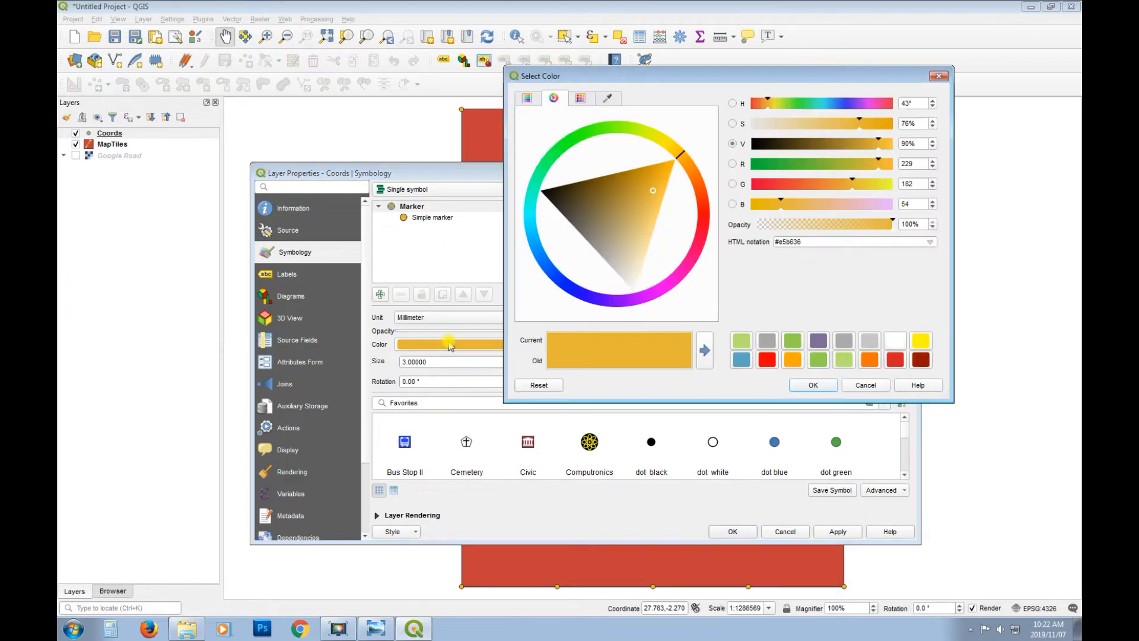
{"action": "left_click", "coordinate": [529, 211]}
{"action": "left_click", "coordinate": [562, 203]}
{"action": "left_click", "coordinate": [810, 385]}
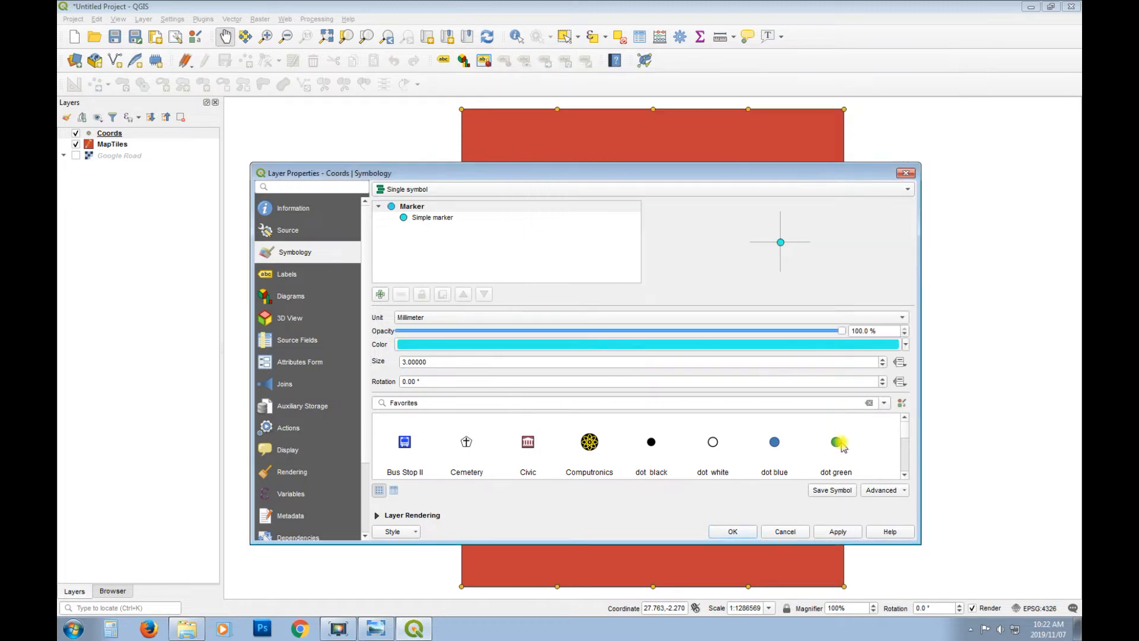
{"action": "left_click", "coordinate": [838, 531]}
{"action": "left_click", "coordinate": [733, 531]}
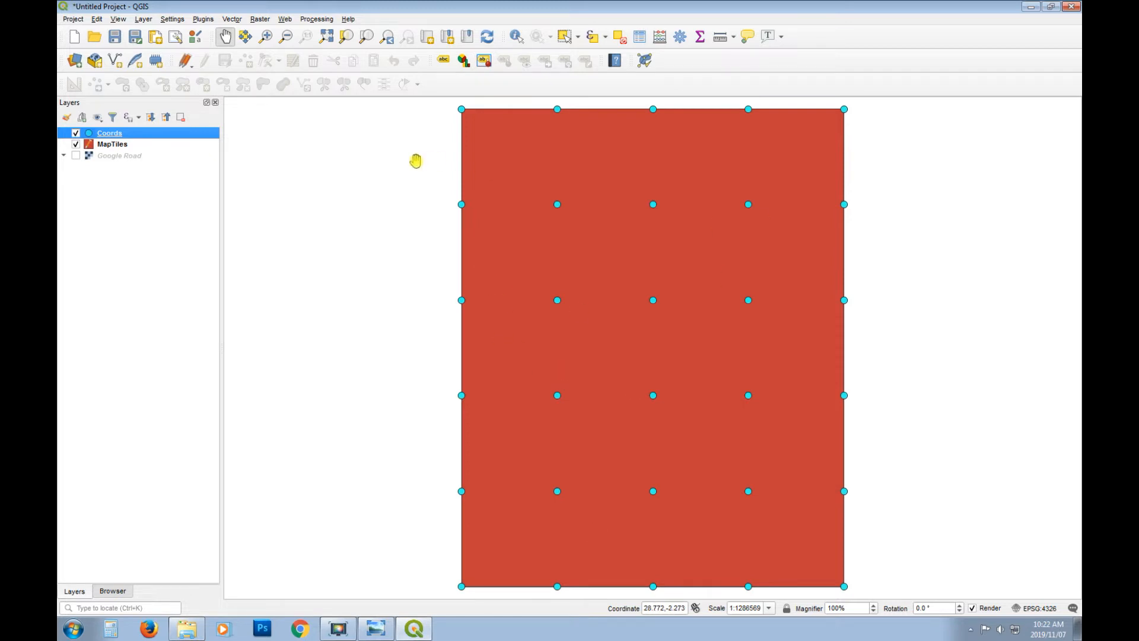
- Select the MapTiles polygon and split it from east to west along the second row of Coords points from the north
{"action": "left_click", "coordinate": [145, 146]}
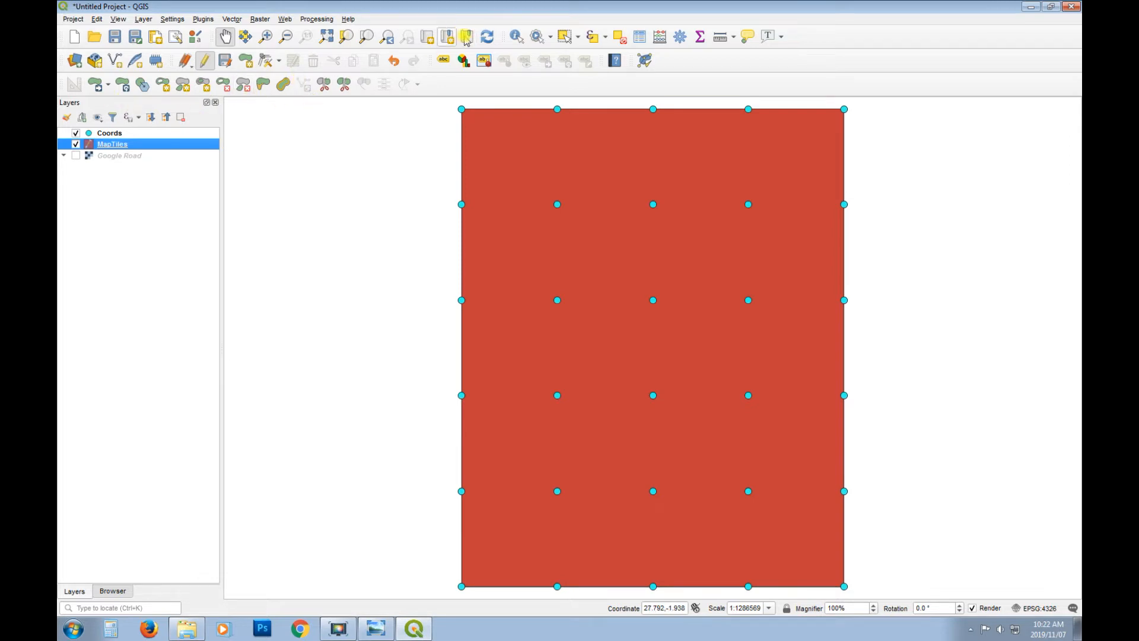
{"action": "left_click", "coordinate": [564, 36]}
{"action": "left_click", "coordinate": [507, 166]}
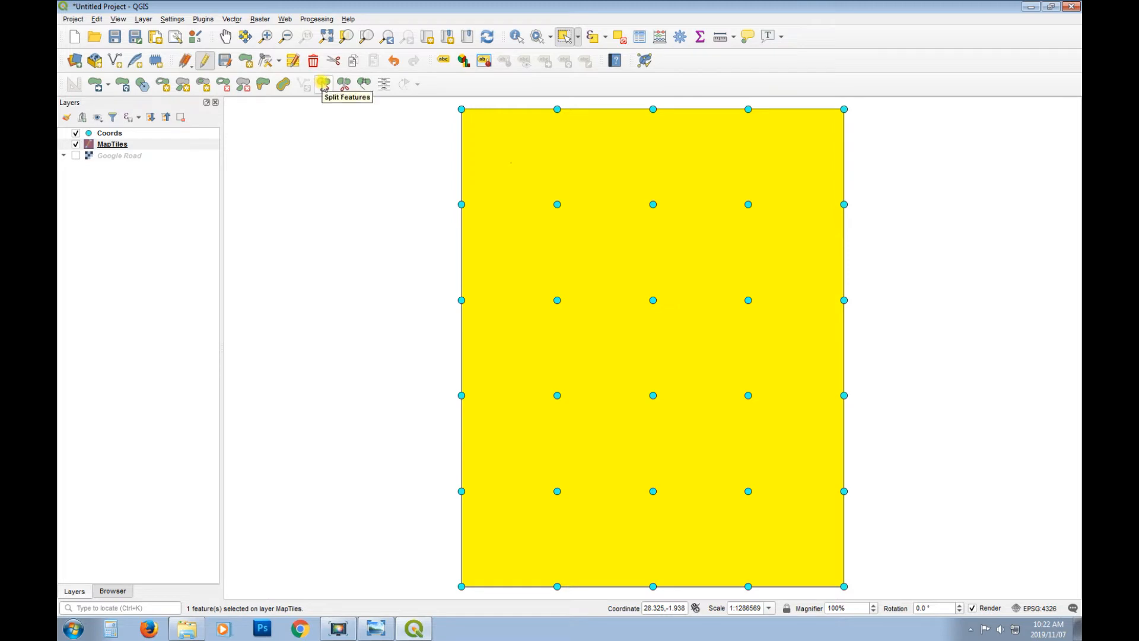
{"action": "left_click", "coordinate": [324, 84]}
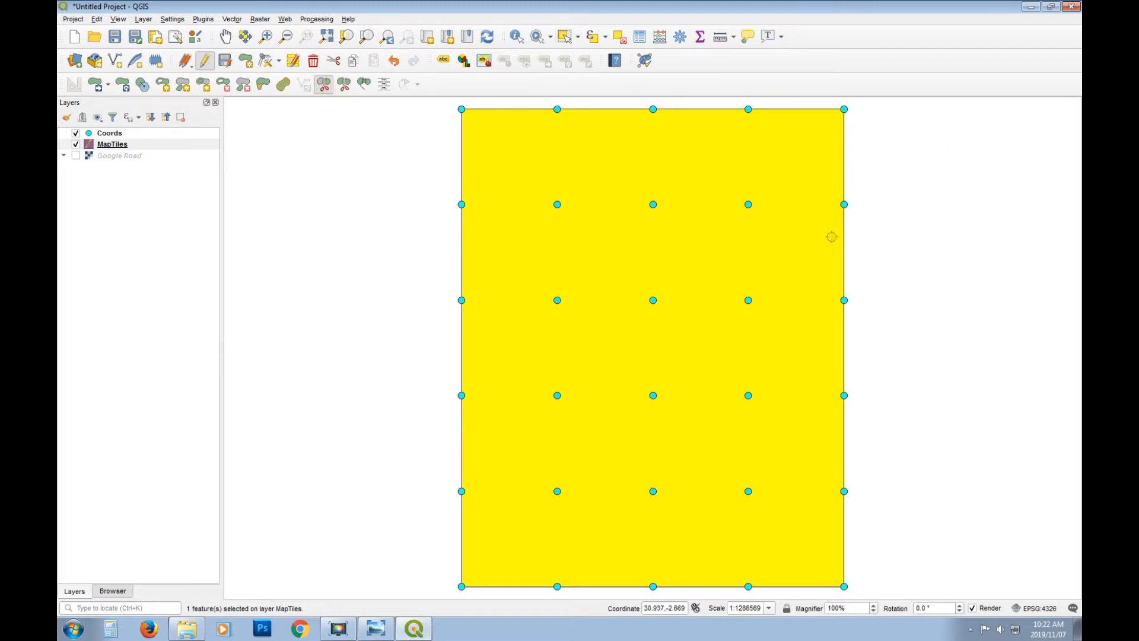
{"action": "left_click", "coordinate": [929, 137]}
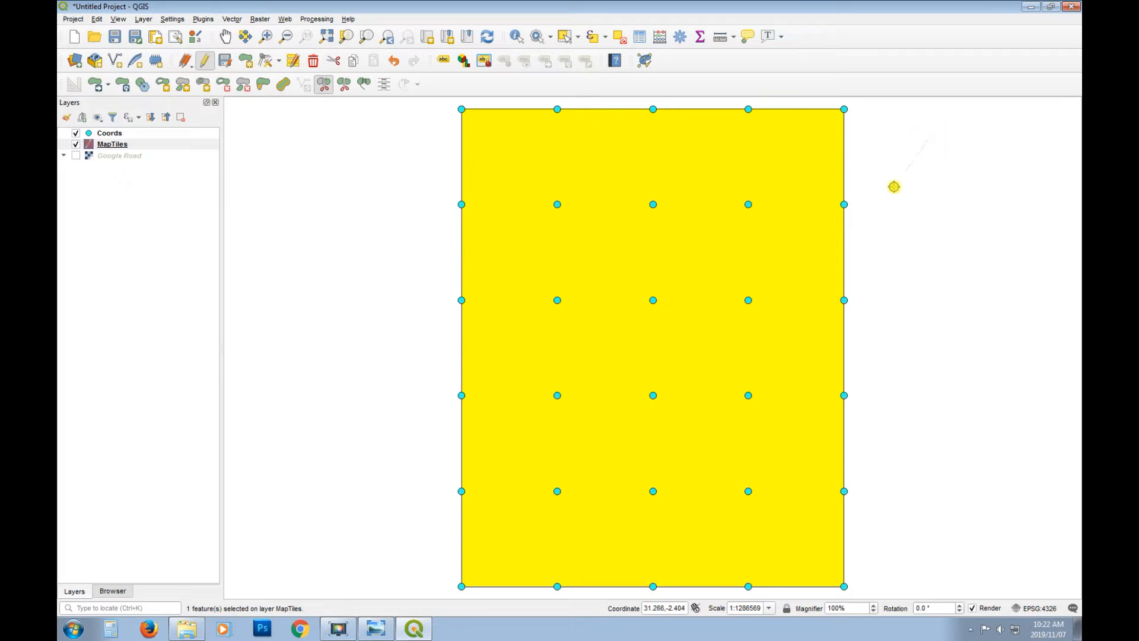
{"action": "left_click", "coordinate": [846, 204]}
{"action": "left_click", "coordinate": [749, 205]}
{"action": "left_click", "coordinate": [657, 204]}
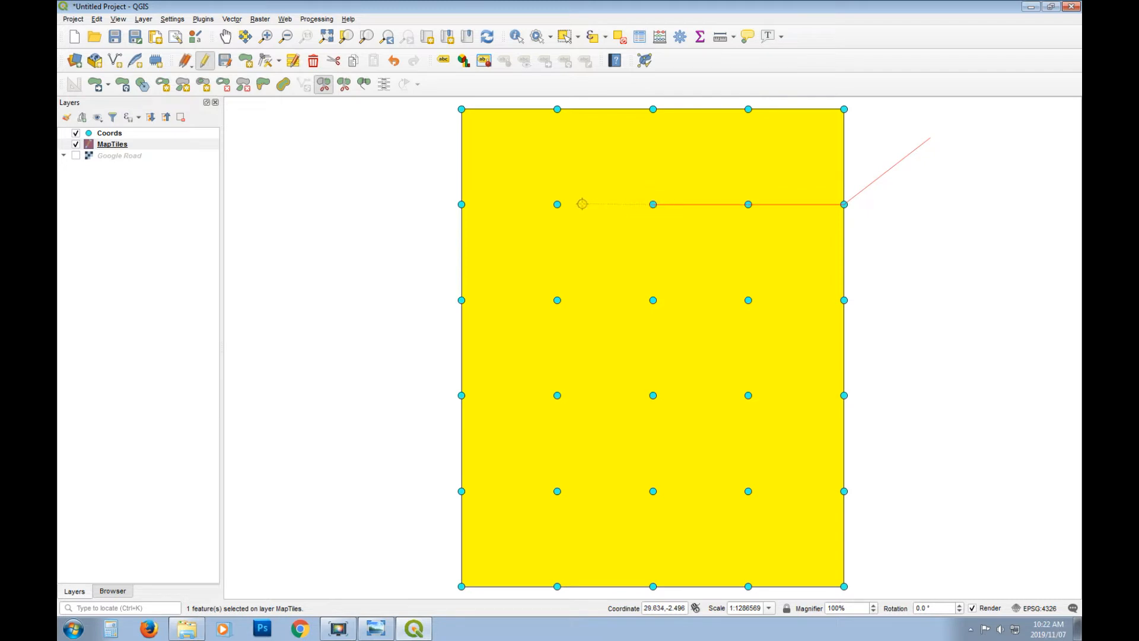
{"action": "left_click", "coordinate": [560, 204]}
{"action": "left_click", "coordinate": [466, 205]}
{"action": "right_click", "coordinate": [353, 145]}
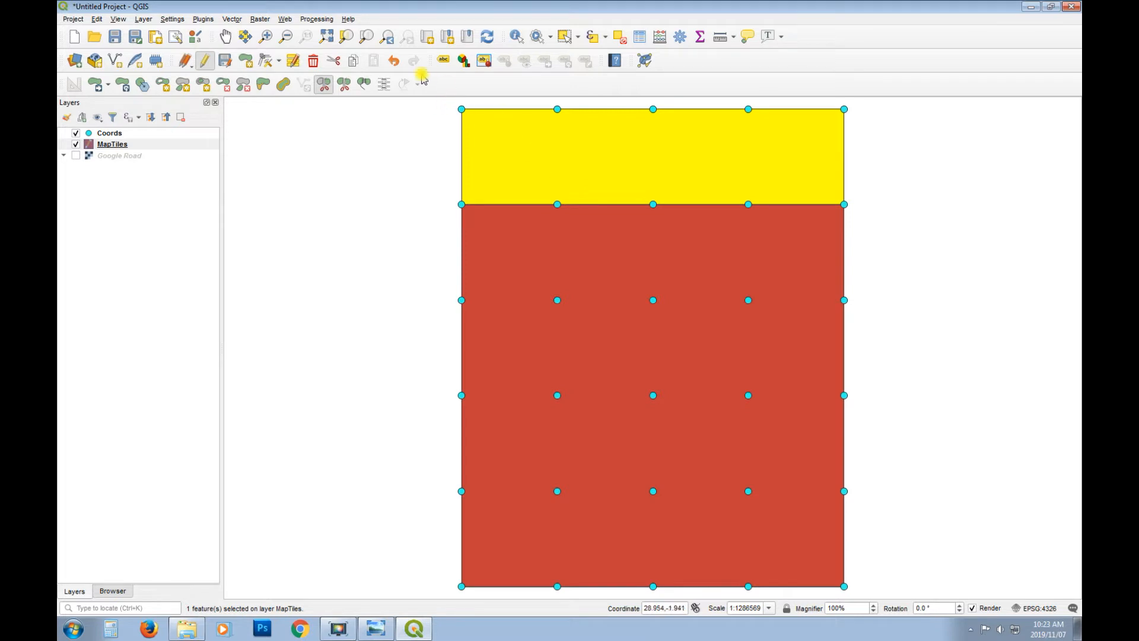
- Select the large southern MapTiles polygon and split it from east to west along the fifth row of Coords points from the north
{"action": "left_click", "coordinate": [565, 36]}
{"action": "left_click", "coordinate": [611, 215]}
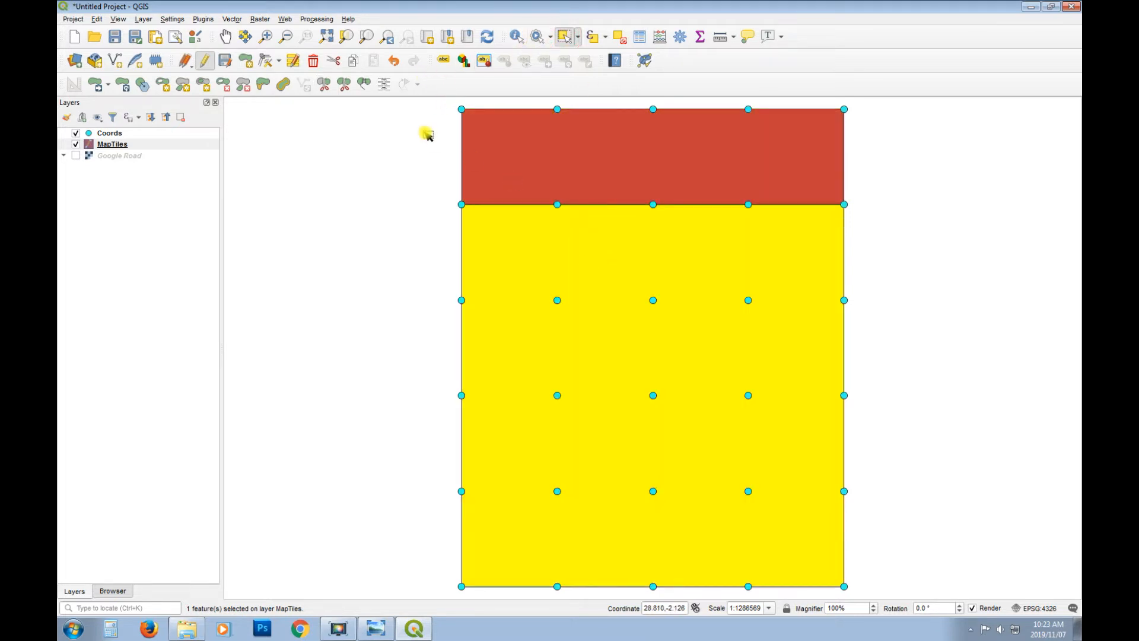
{"action": "left_click", "coordinate": [325, 85]}
{"action": "left_click", "coordinate": [911, 445]}
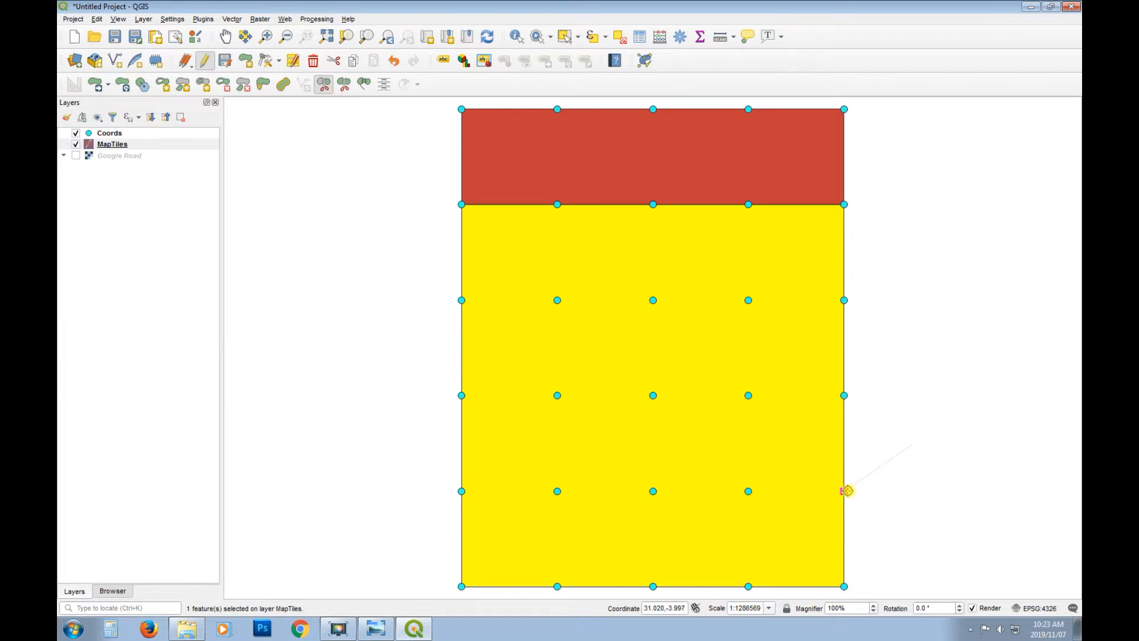
{"action": "left_click", "coordinate": [847, 491]}
{"action": "left_click", "coordinate": [748, 491]}
{"action": "left_click", "coordinate": [653, 491]}
{"action": "left_click", "coordinate": [557, 491]}
{"action": "left_click", "coordinate": [461, 490]}
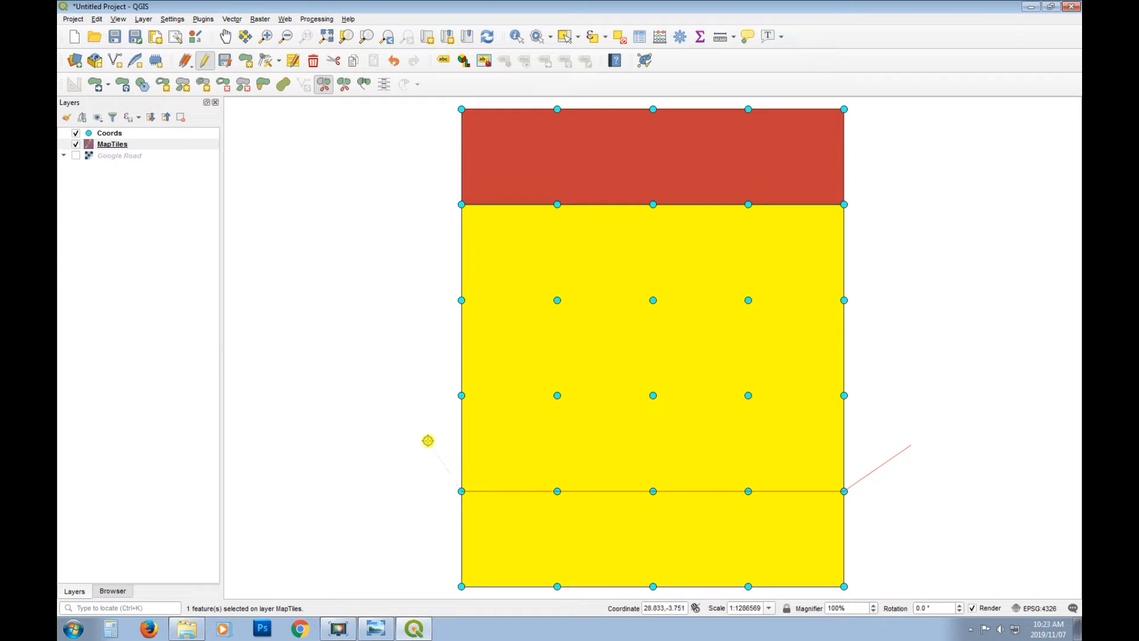
{"action": "left_click", "coordinate": [377, 407]}
{"action": "right_click", "coordinate": [387, 378]}
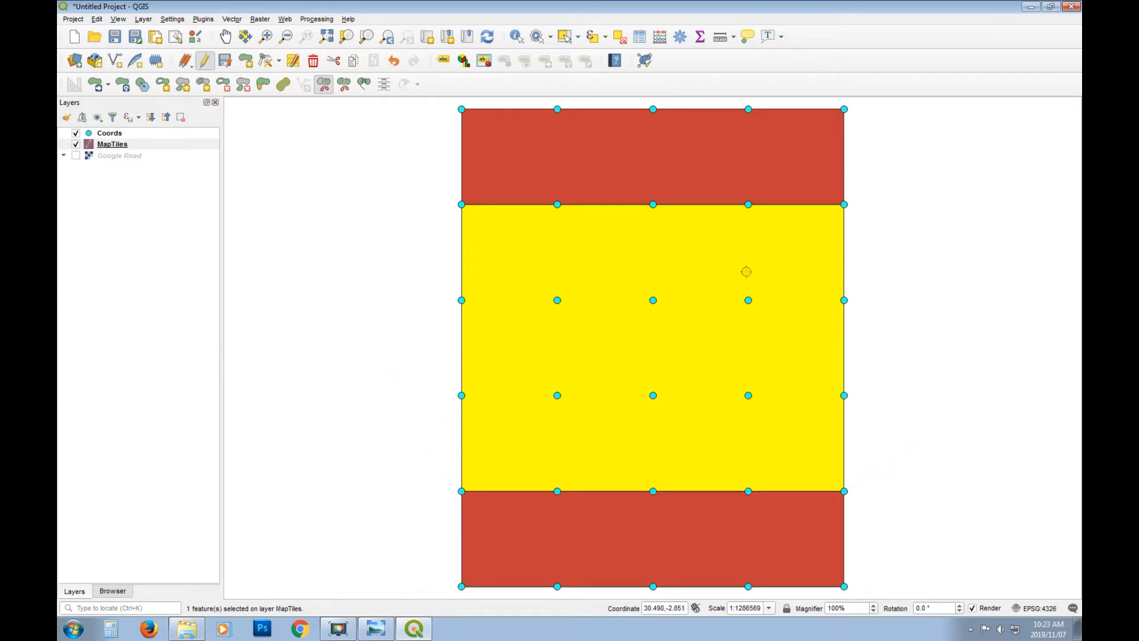
- Split the selected middle polygon from east to west along the fourth row of Coords points from the north
{"action": "left_click", "coordinate": [921, 347]}
{"action": "left_click", "coordinate": [844, 396]}
{"action": "left_click", "coordinate": [749, 396]}
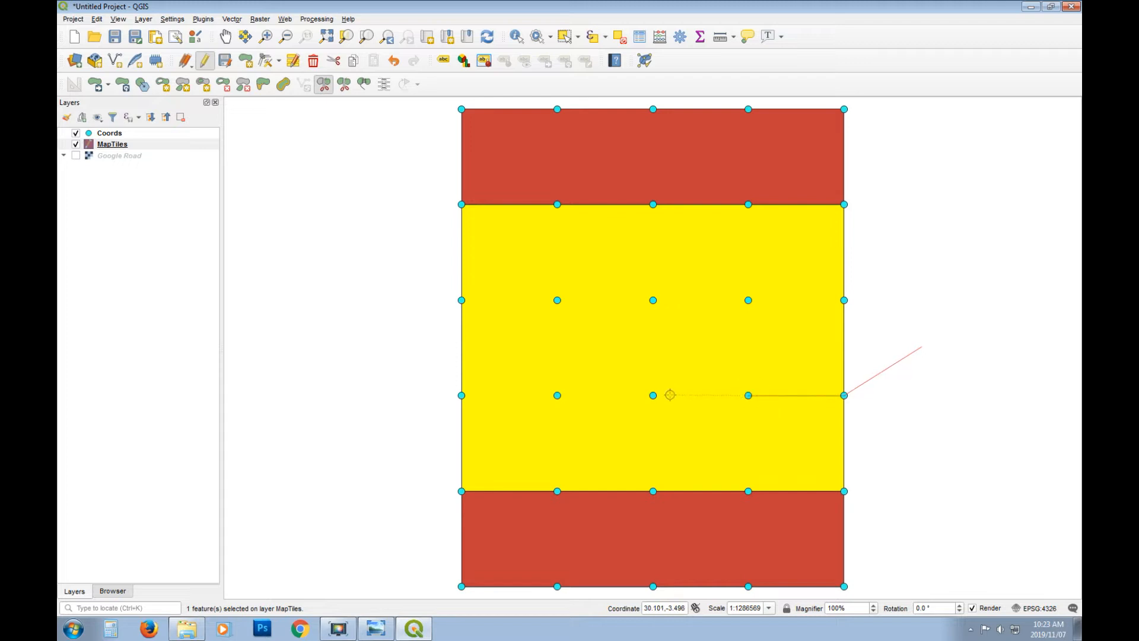
{"action": "left_click", "coordinate": [653, 395]}
{"action": "left_click", "coordinate": [557, 395]}
{"action": "left_click", "coordinate": [463, 395]}
{"action": "right_click", "coordinate": [394, 283]}
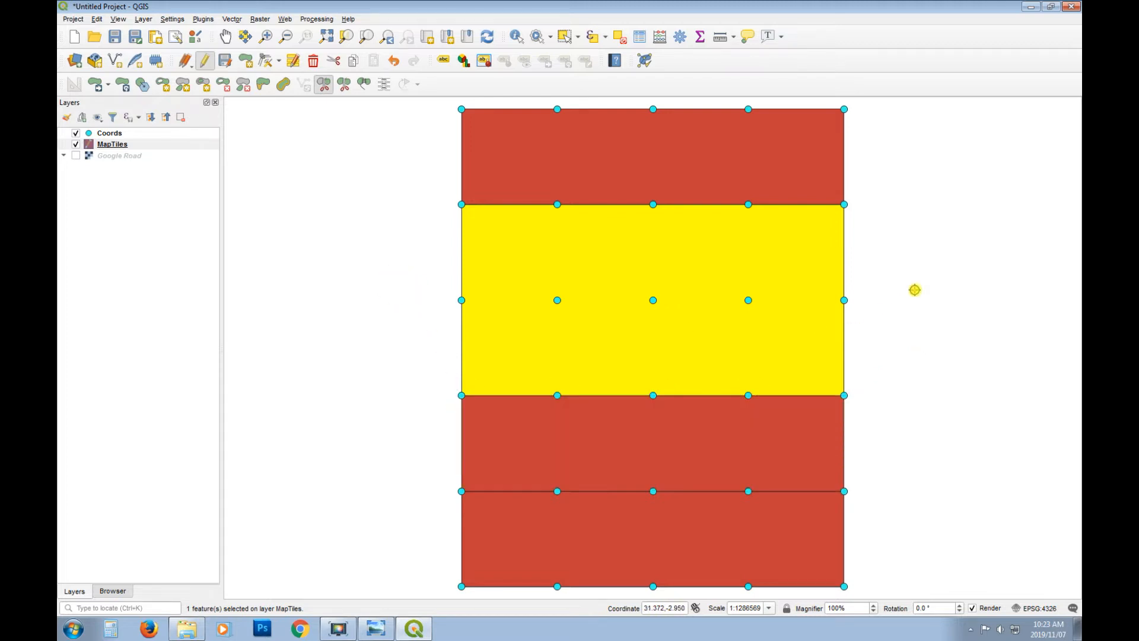
- Split the remaining selected polygon from east to west along the third row of Coords points from the north
{"action": "left_click", "coordinate": [844, 300]}
{"action": "left_click", "coordinate": [748, 300]}
{"action": "left_click", "coordinate": [653, 301]}
{"action": "left_click", "coordinate": [558, 300]}
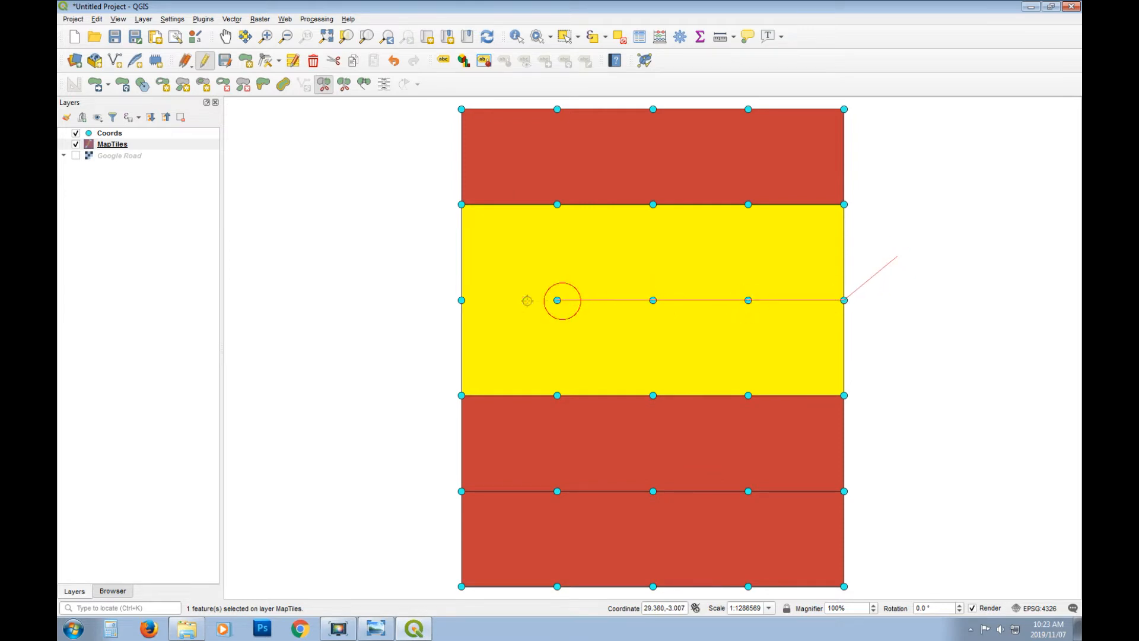
{"action": "left_click", "coordinate": [461, 300]}
{"action": "right_click", "coordinate": [411, 251]}
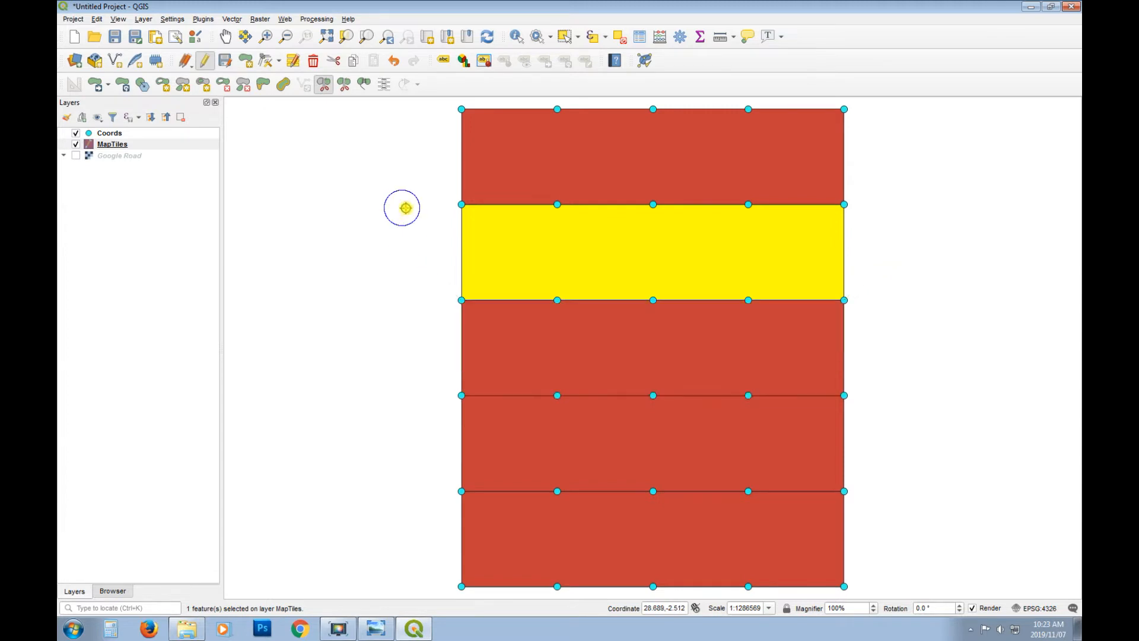
- Select all five horizontal MapTiles strips and split them from north to south along the second column of Coords points from the west
{"action": "left_click", "coordinate": [564, 36]}
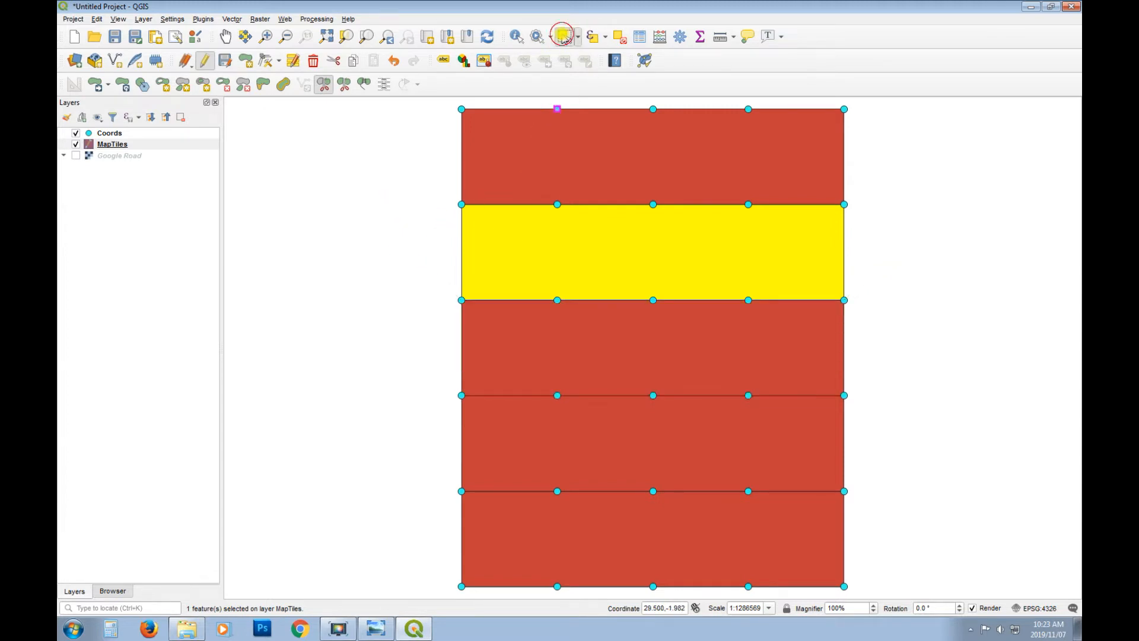
{"action": "left_click_drag", "start_coordinate": [630, 137], "coordinate": [585, 529]}
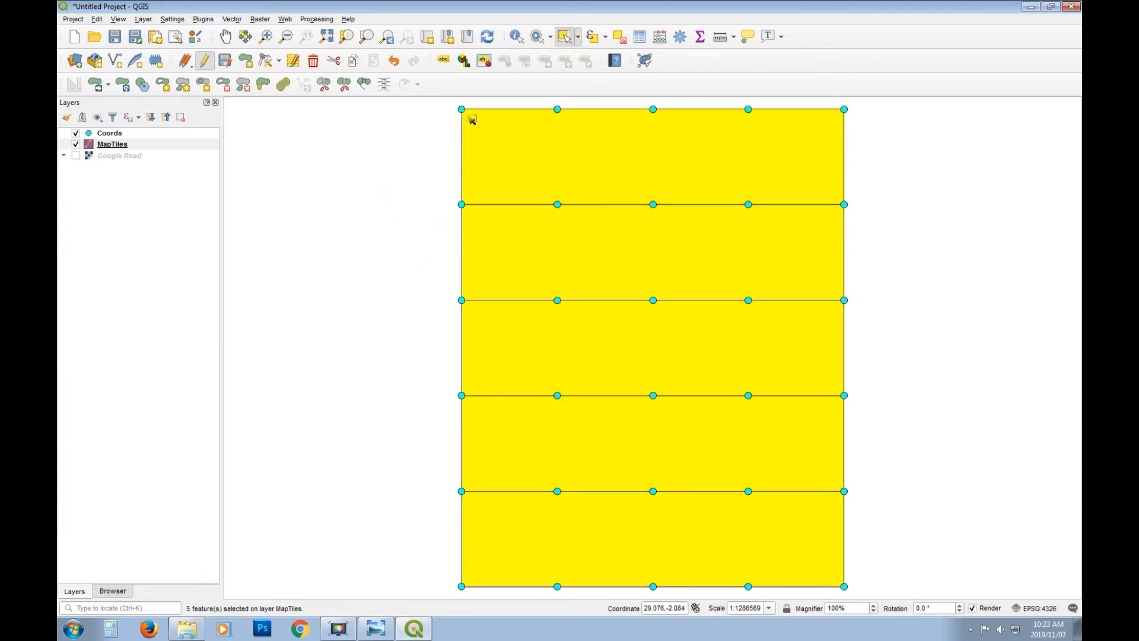
{"action": "left_click", "coordinate": [324, 84]}
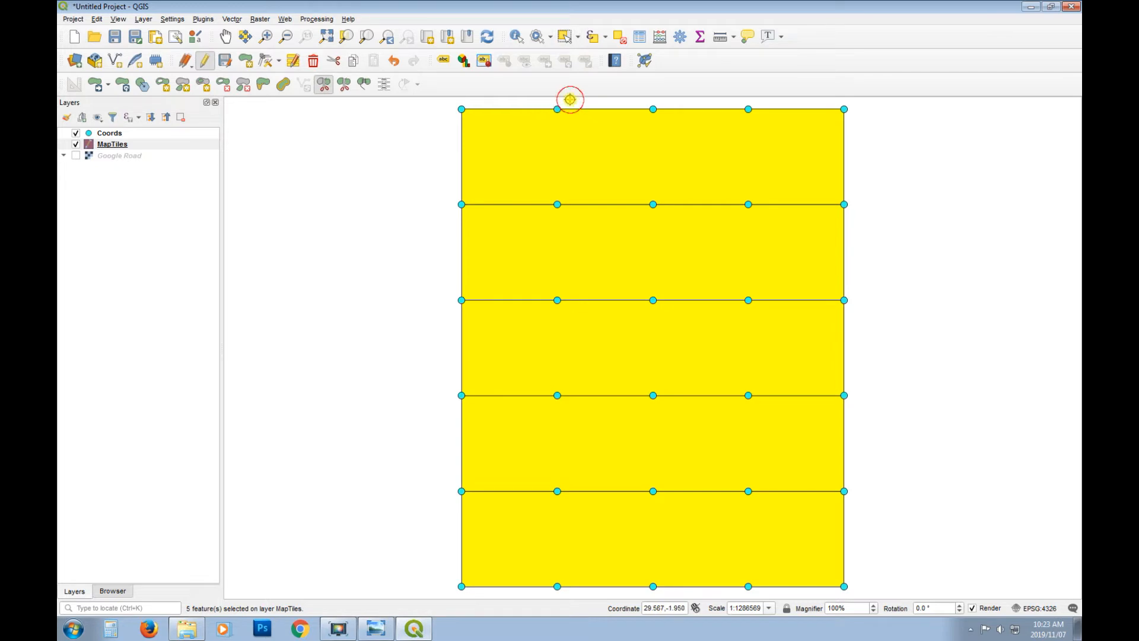
{"action": "left_click", "coordinate": [569, 100]}
{"action": "left_click", "coordinate": [556, 203]}
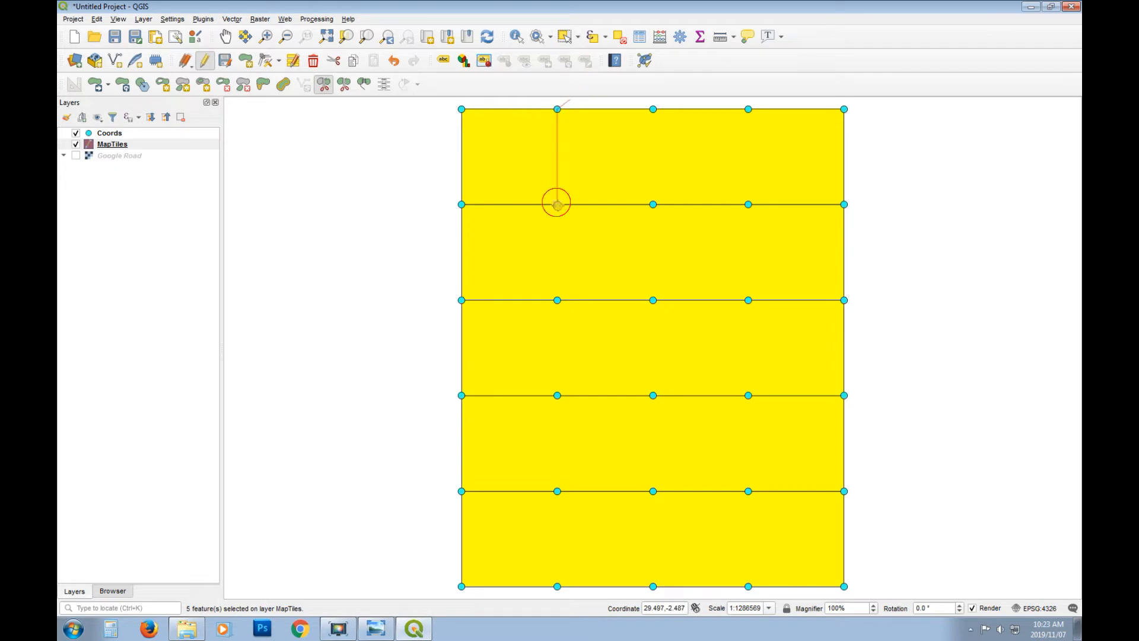
{"action": "left_click", "coordinate": [557, 299]}
{"action": "left_click", "coordinate": [559, 397]}
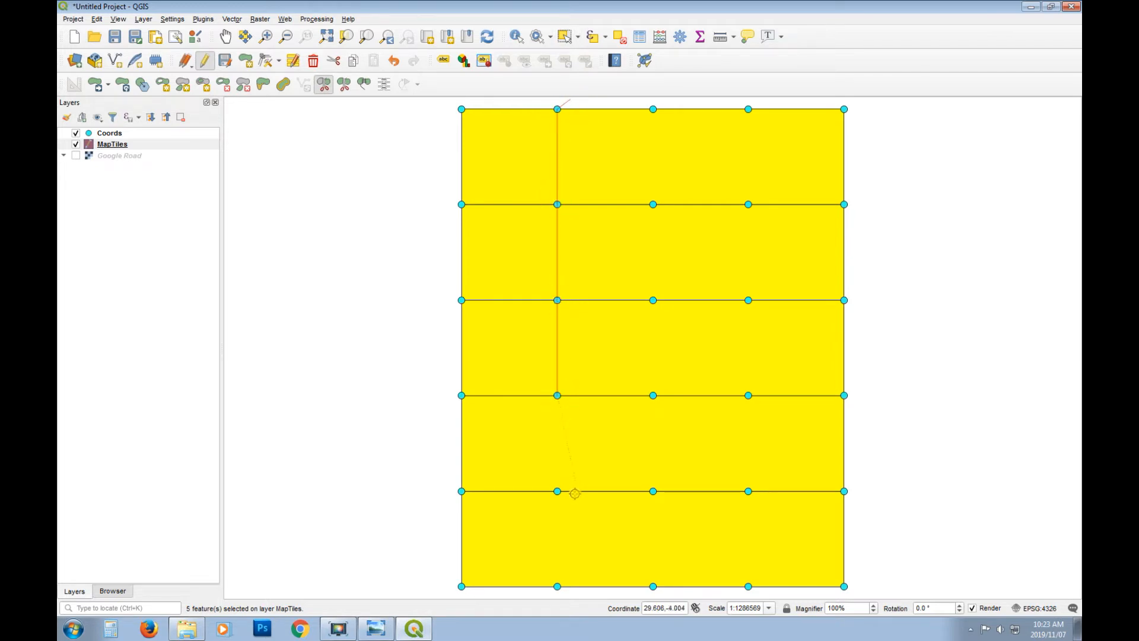
{"action": "left_click", "coordinate": [557, 491]}
{"action": "left_click", "coordinate": [557, 585]}
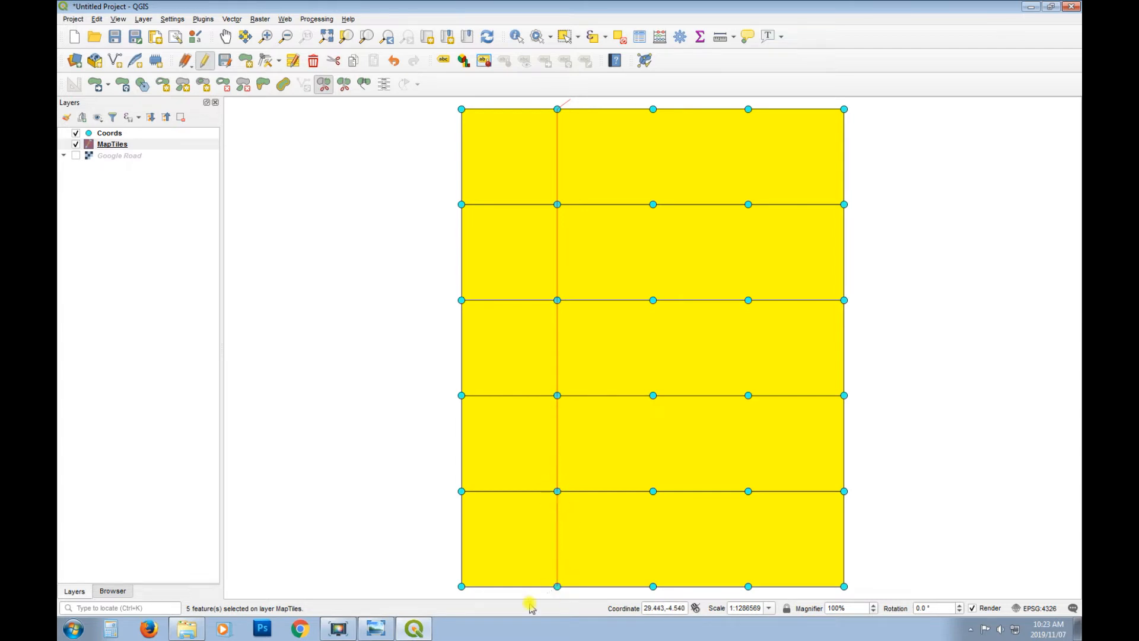
{"action": "right_click", "coordinate": [534, 594]}
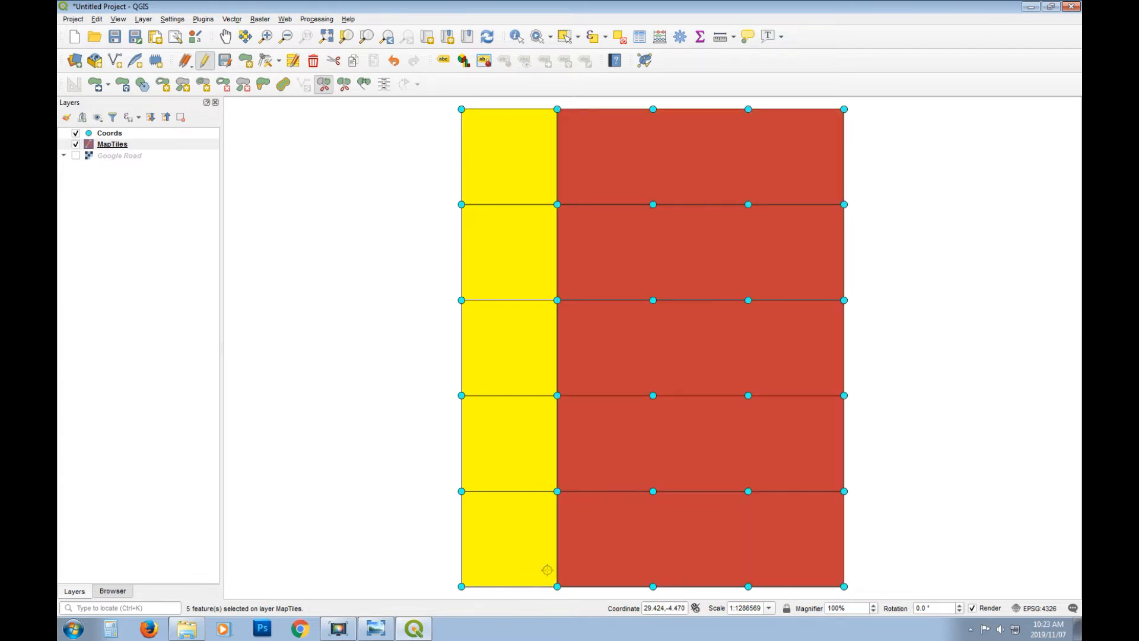
- Select the five wide eastern strips and split them from north to south along the fourth column of Coords points from the west
{"action": "left_click", "coordinate": [565, 36]}
{"action": "left_click", "coordinate": [623, 155]}
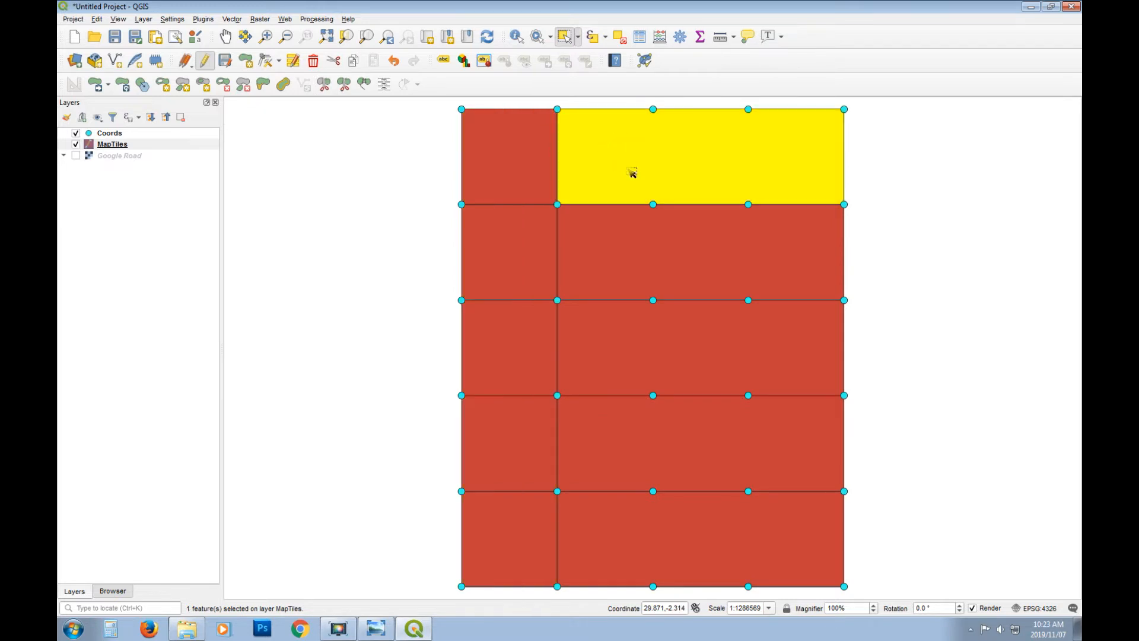
{"action": "left_click_drag", "start_coordinate": [880, 162], "coordinate": [777, 542]}
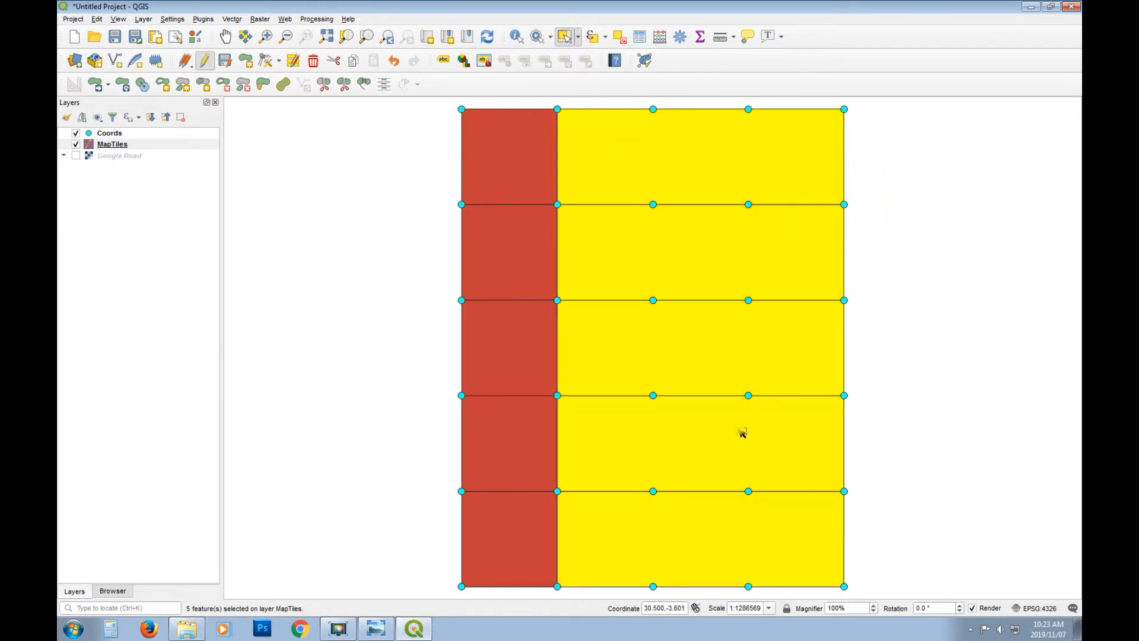
{"action": "left_click", "coordinate": [322, 85]}
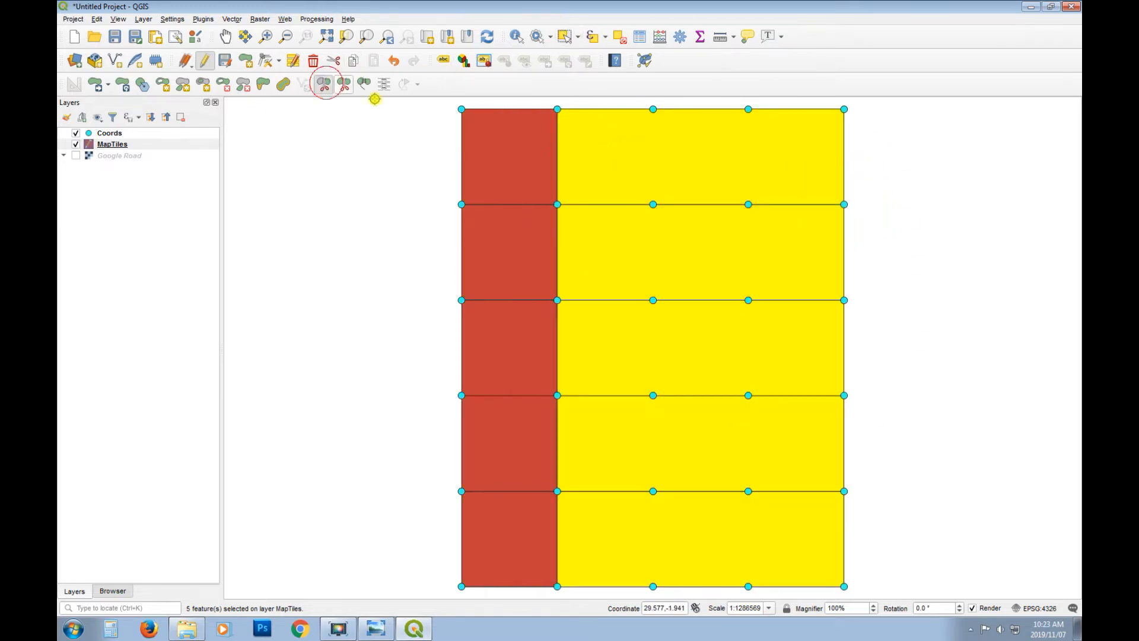
{"action": "left_click", "coordinate": [748, 109]}
{"action": "left_click", "coordinate": [749, 205]}
{"action": "left_click", "coordinate": [748, 300]}
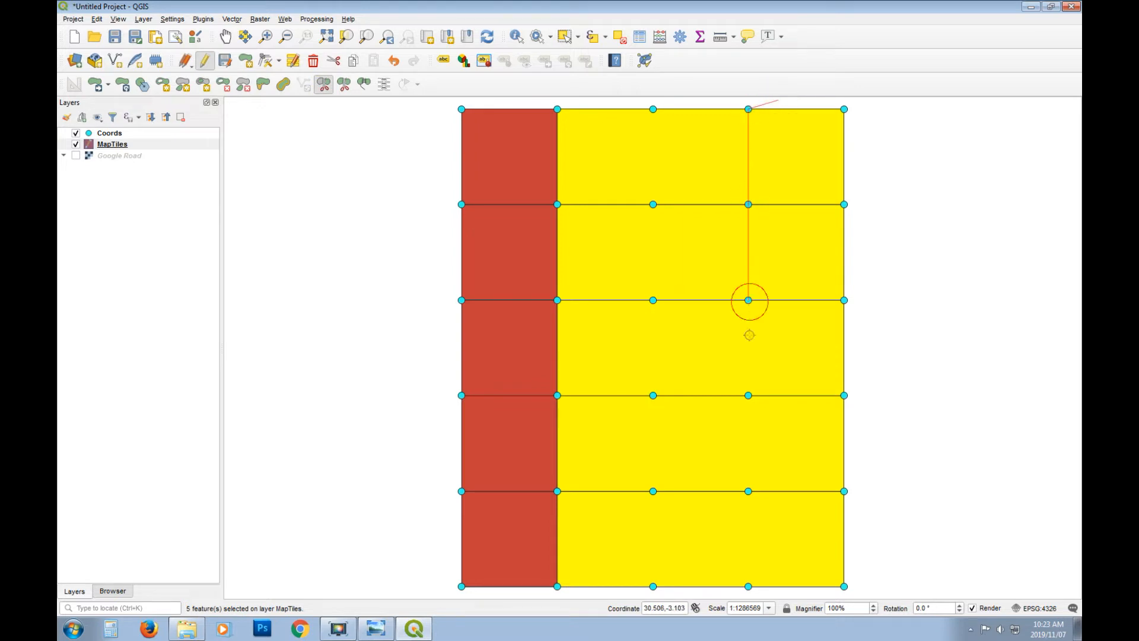
{"action": "left_click", "coordinate": [748, 395]}
{"action": "left_click", "coordinate": [749, 492]}
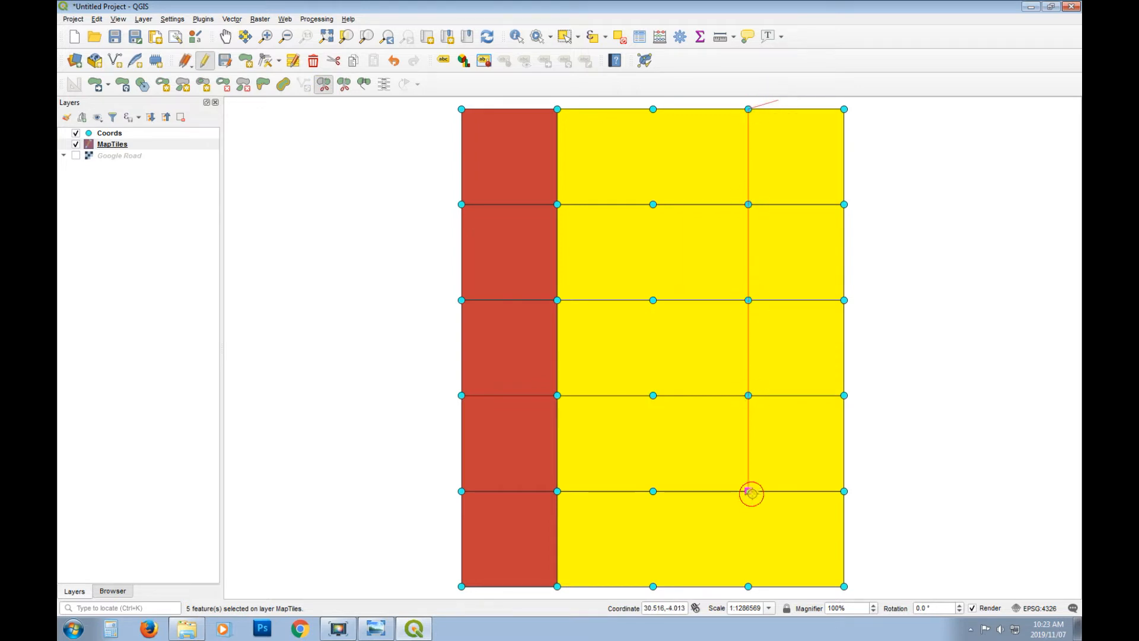
{"action": "left_click", "coordinate": [749, 586]}
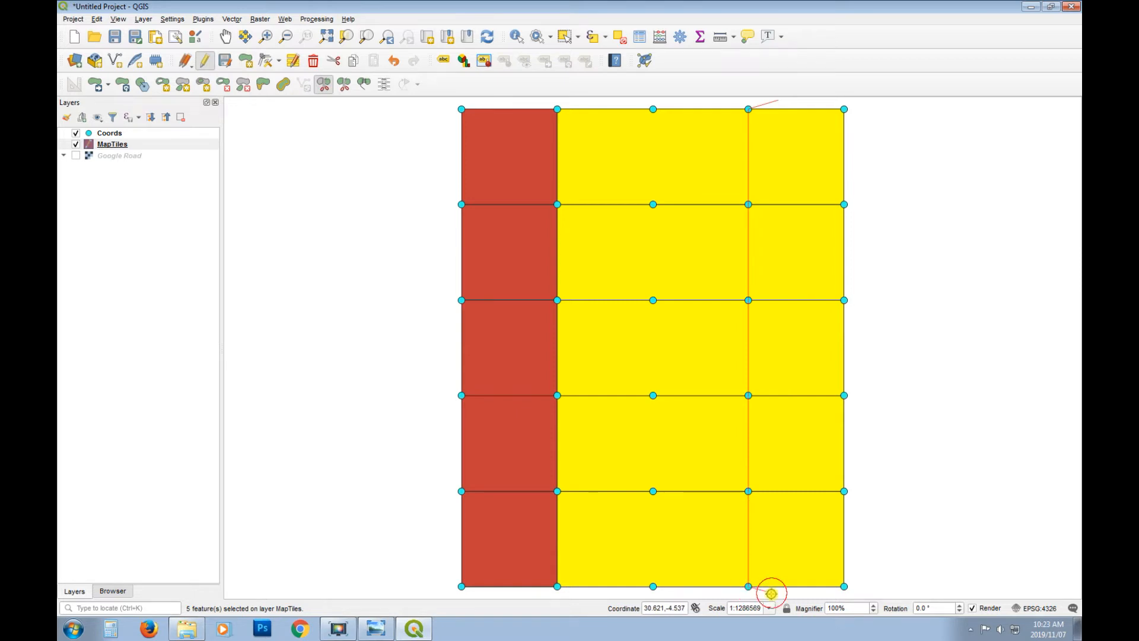
{"action": "right_click", "coordinate": [770, 589]}
- Split the five wide selected middle strips from north to south along the third column of Coords points from the west
{"action": "left_click", "coordinate": [667, 102]}
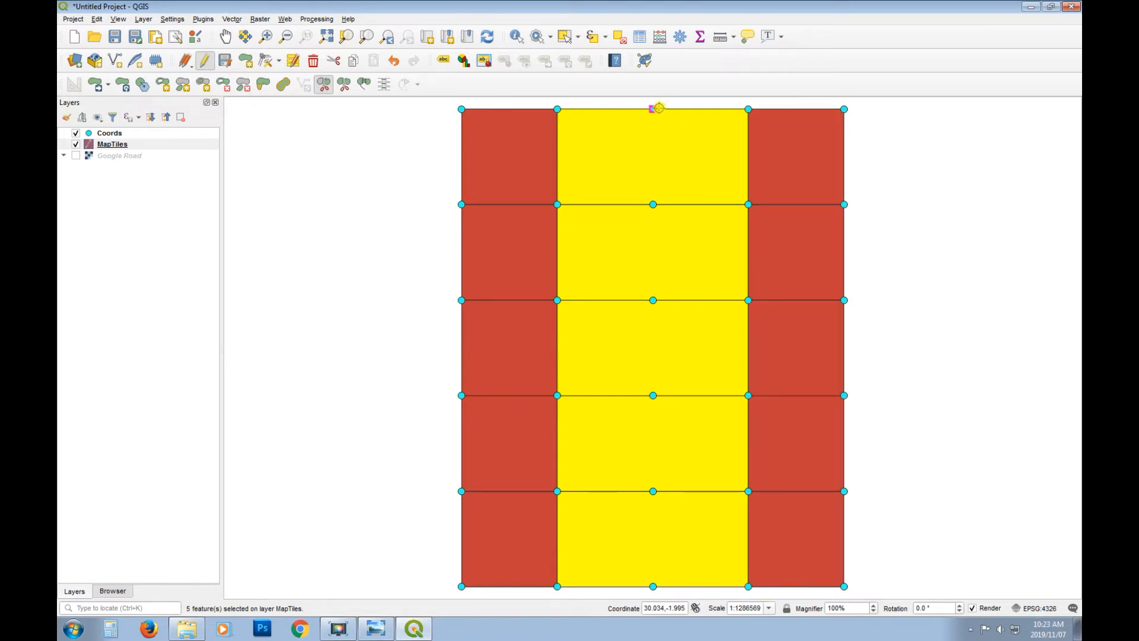
{"action": "left_click", "coordinate": [657, 109]}
{"action": "left_click", "coordinate": [654, 204]}
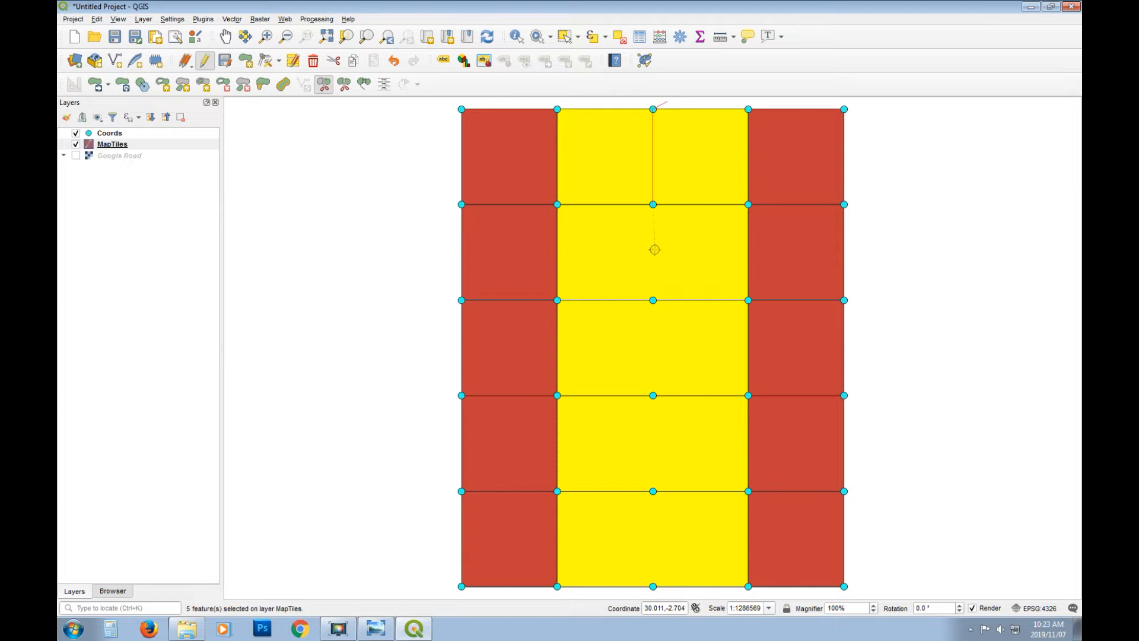
{"action": "left_click", "coordinate": [655, 298]}
{"action": "left_click", "coordinate": [655, 396]}
{"action": "left_click", "coordinate": [654, 491]}
{"action": "left_click", "coordinate": [654, 586]}
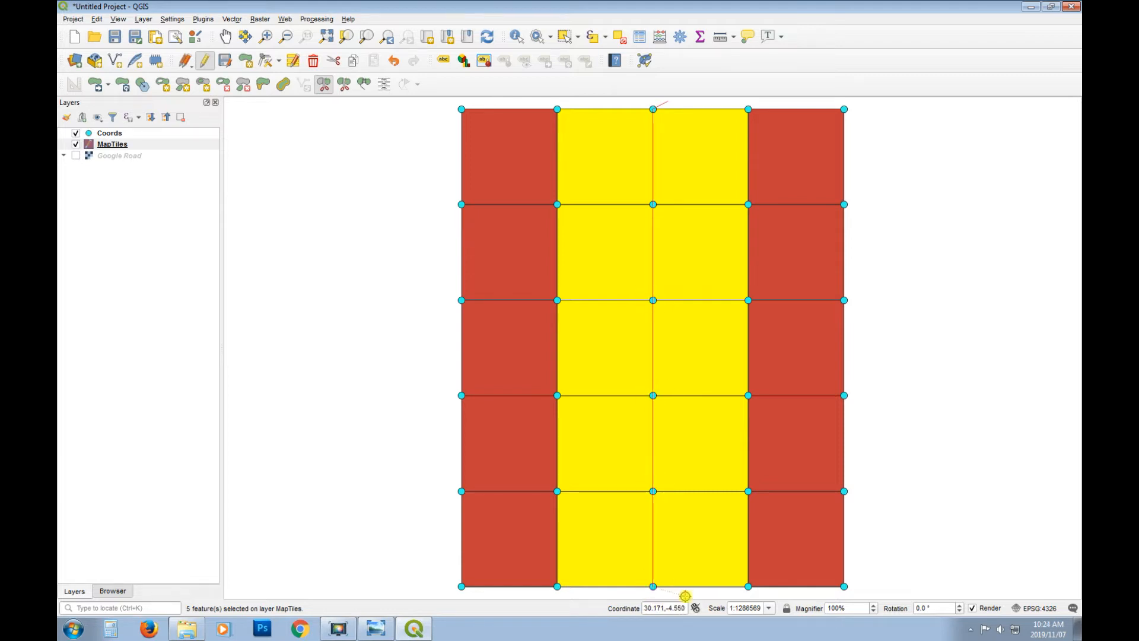
{"action": "right_click", "coordinate": [688, 594]}
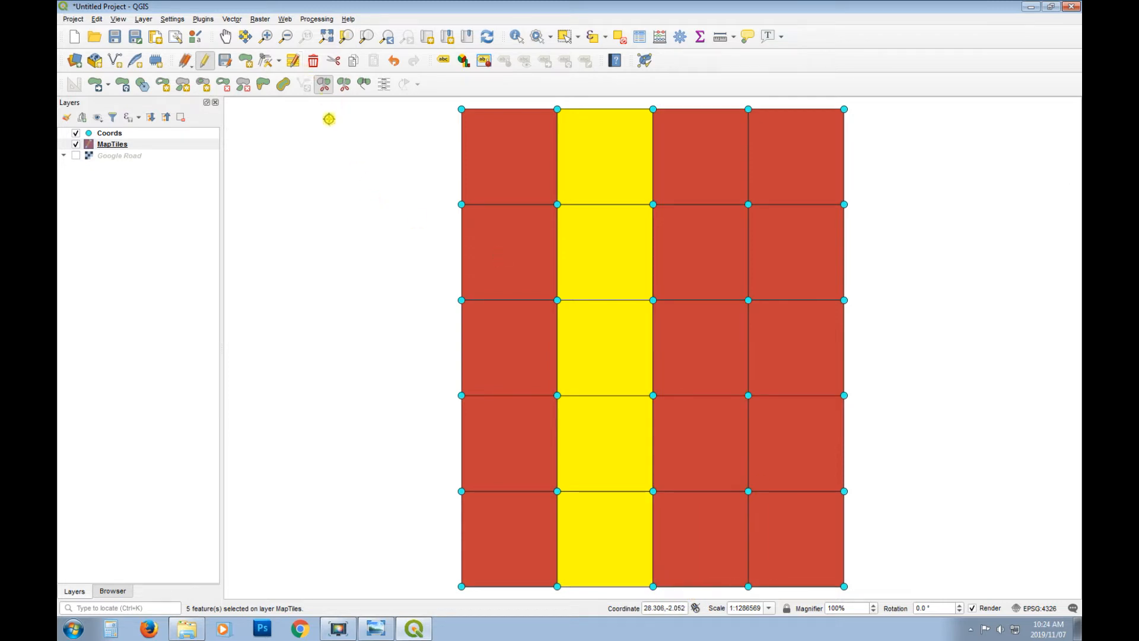
- Stop editing MapTiles, saving the split polygons, and deselect all features
{"action": "left_click", "coordinate": [200, 63]}
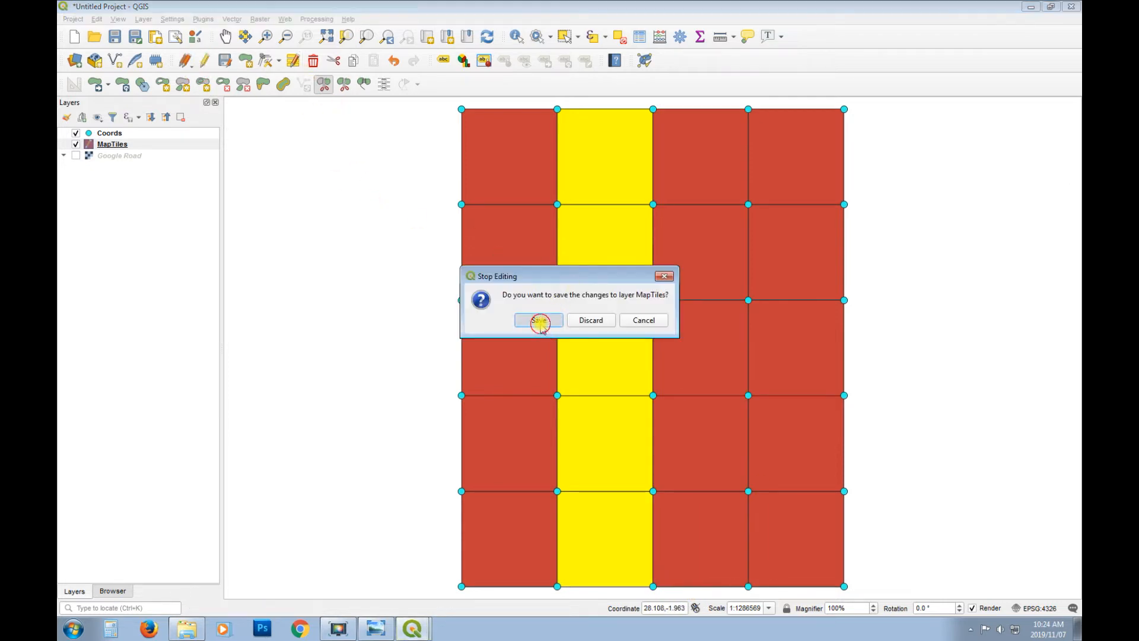
{"action": "left_click", "coordinate": [540, 323]}
{"action": "left_click", "coordinate": [620, 36]}
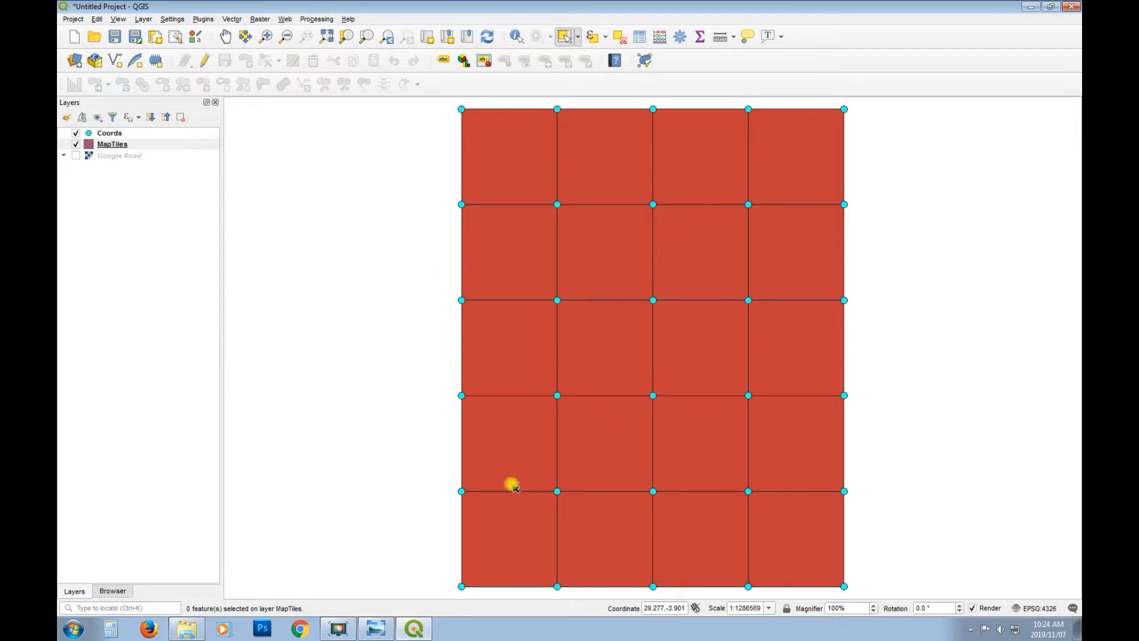
- Check the sheet index in the Ngozi map image and select the matching MapTiles tile, second row from north, second column from west
{"action": "left_click", "coordinate": [392, 629]}
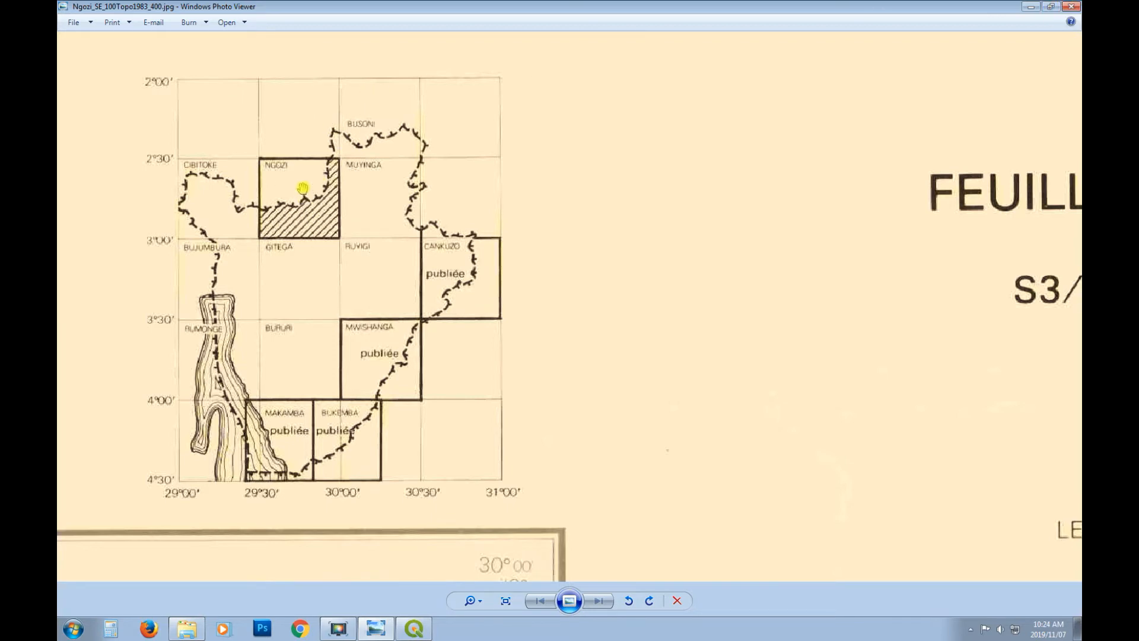
{"action": "left_click", "coordinate": [1071, 6]}
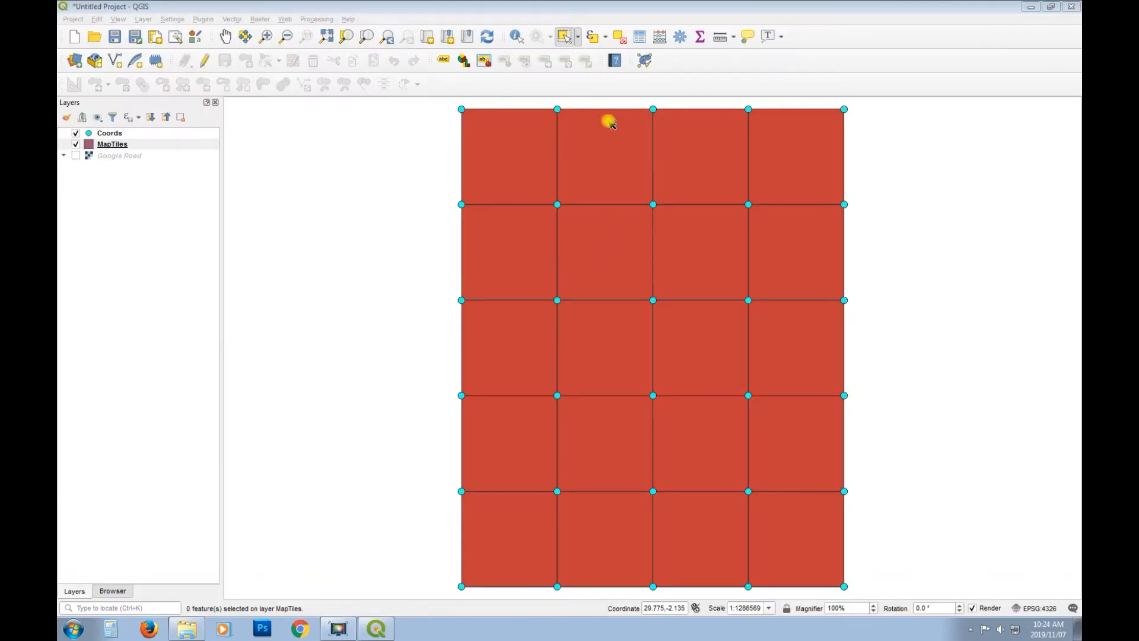
{"action": "left_click", "coordinate": [564, 36]}
{"action": "left_click", "coordinate": [623, 216]}
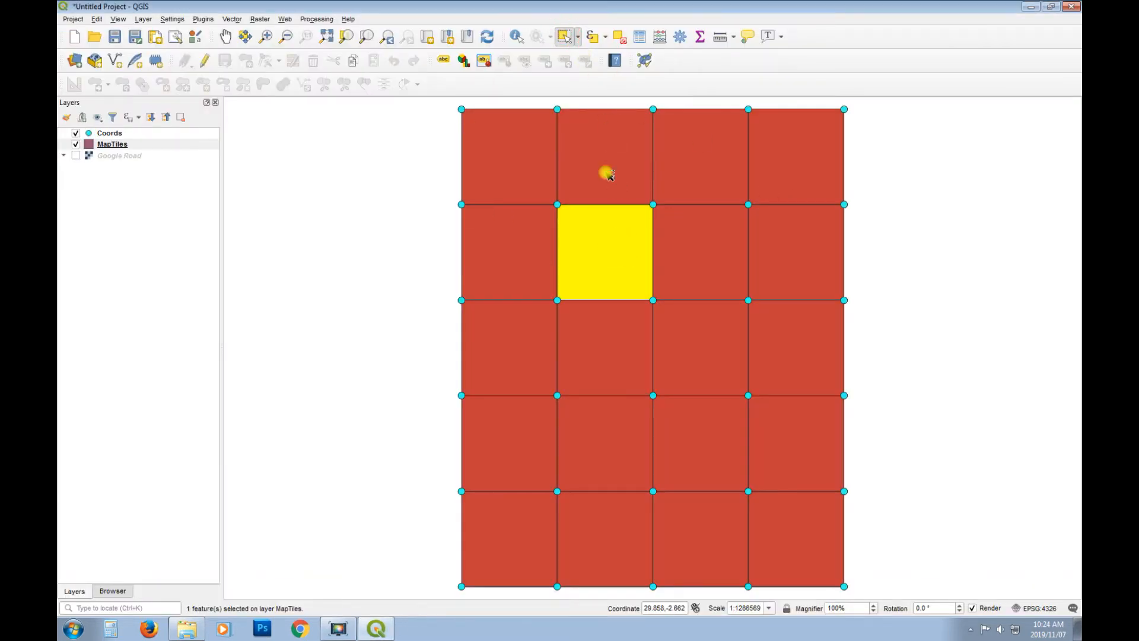
- In the editable MapTiles attribute table, set the selected tile's Name to NGOZI and clear the selection
{"action": "left_click", "coordinate": [643, 37]}
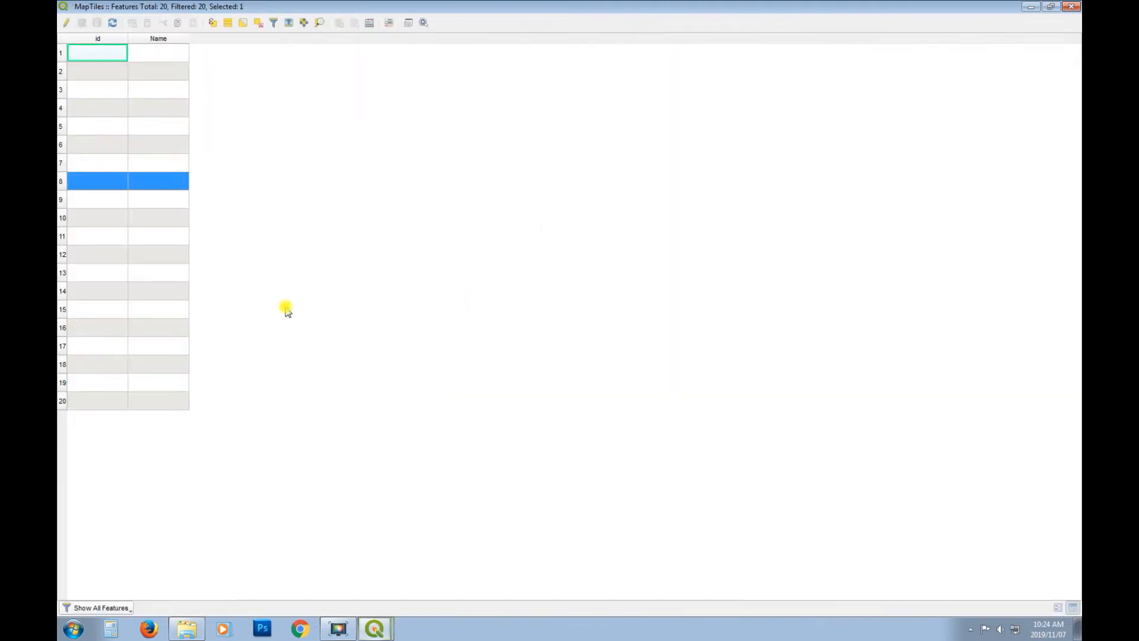
{"action": "left_click", "coordinate": [68, 24]}
{"action": "double_click", "coordinate": [153, 198]}
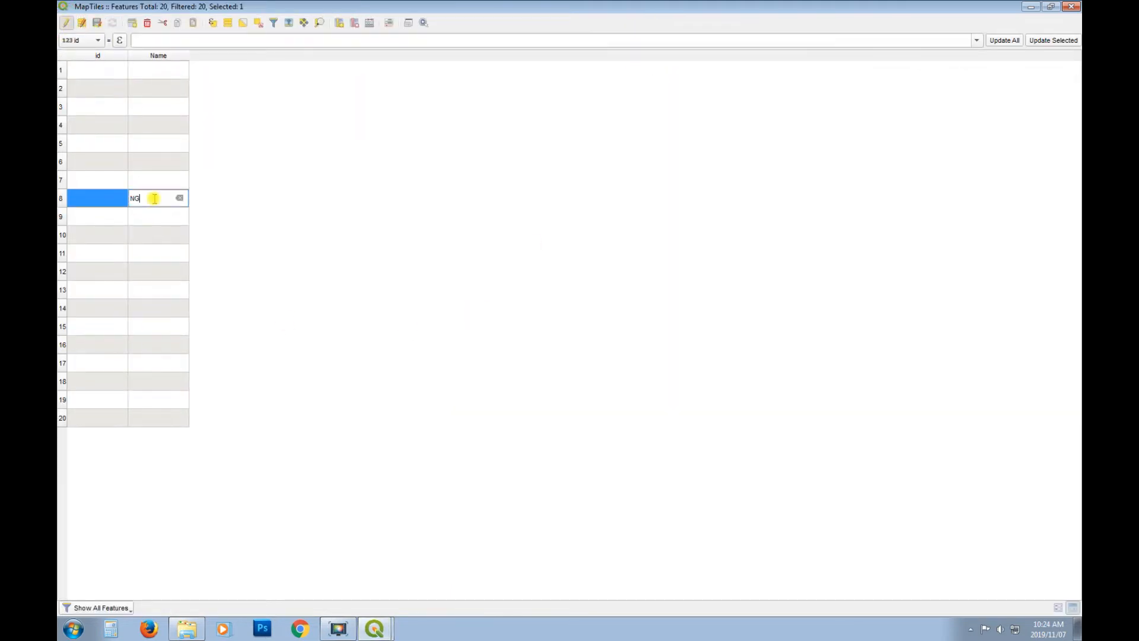
{"action": "type", "text": "NGOZI"}
{"action": "double_click", "coordinate": [150, 254]}
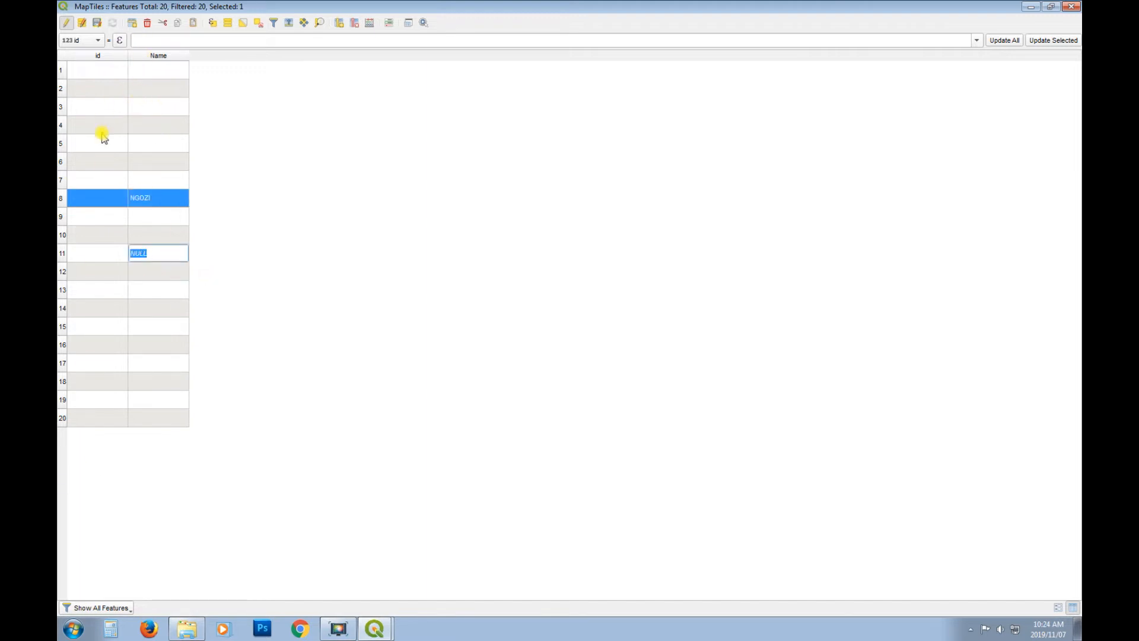
{"action": "left_click", "coordinate": [243, 23]}
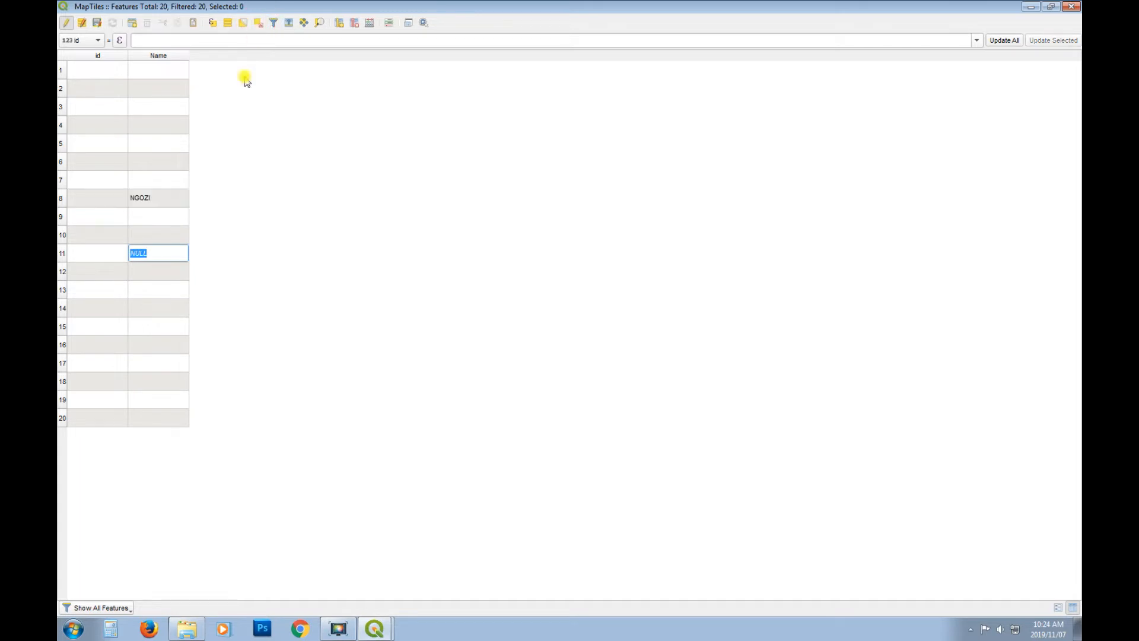
{"action": "left_click", "coordinate": [369, 23]}
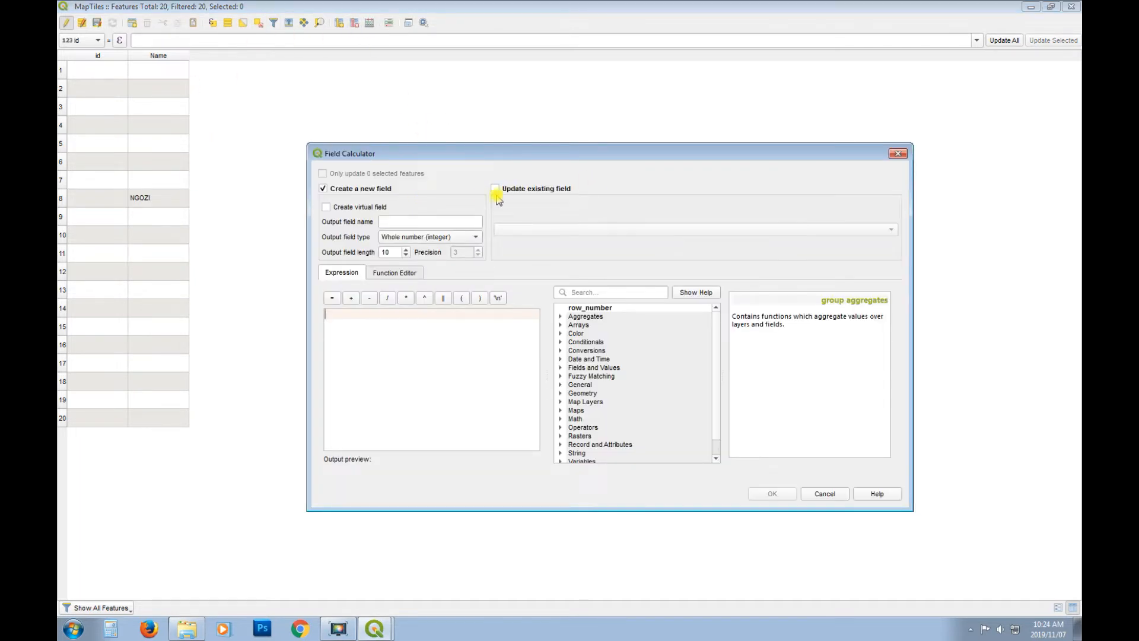
{"action": "left_click", "coordinate": [496, 189]}
{"action": "left_click", "coordinate": [527, 229]}
{"action": "left_click", "coordinate": [517, 226]}
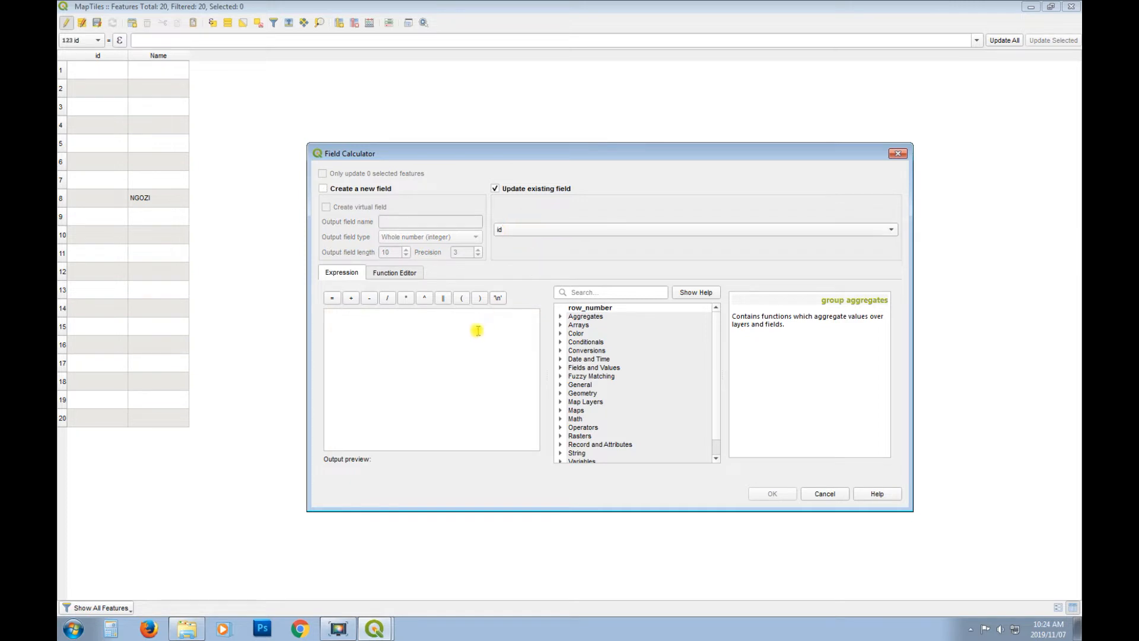
{"action": "left_click", "coordinate": [477, 330]}
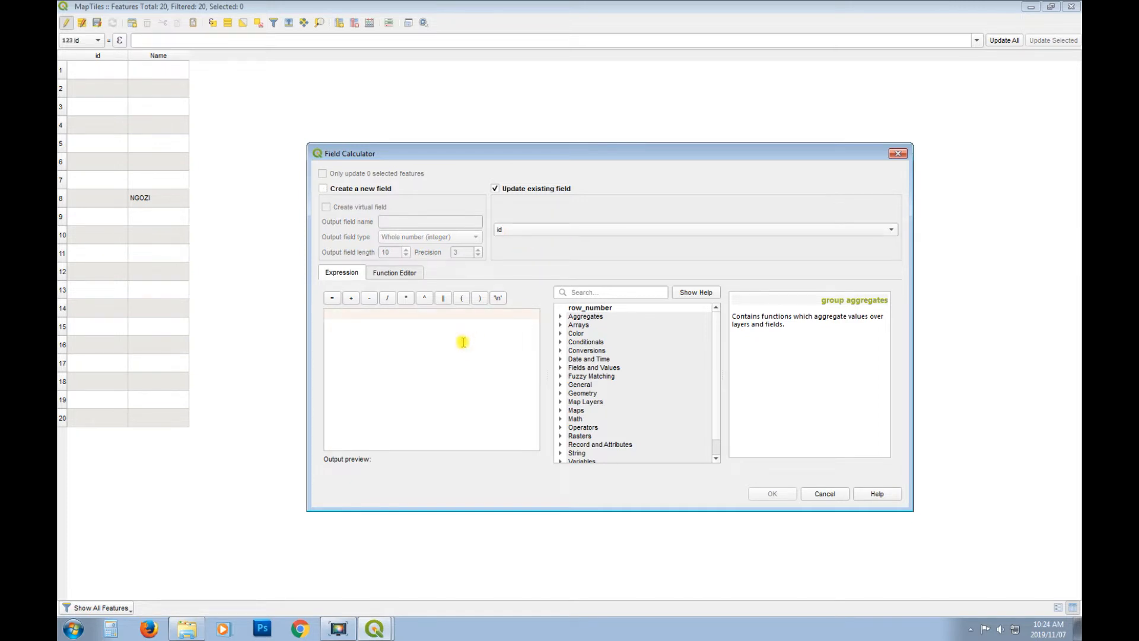
{"action": "type", "text": "@ro"}
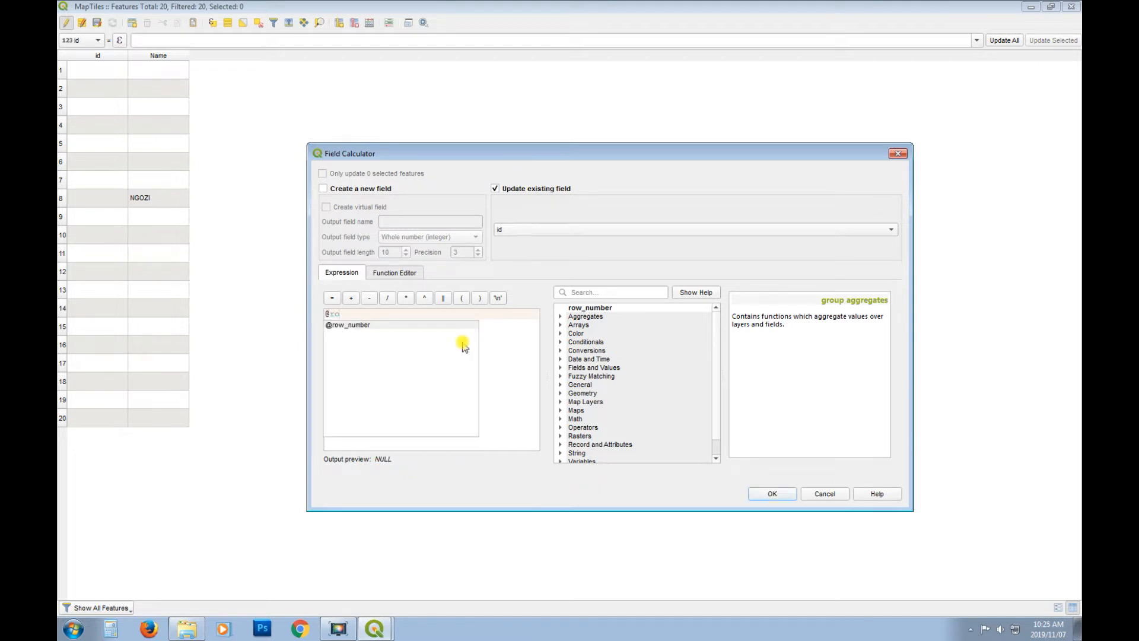
{"action": "type", "text": "w"}
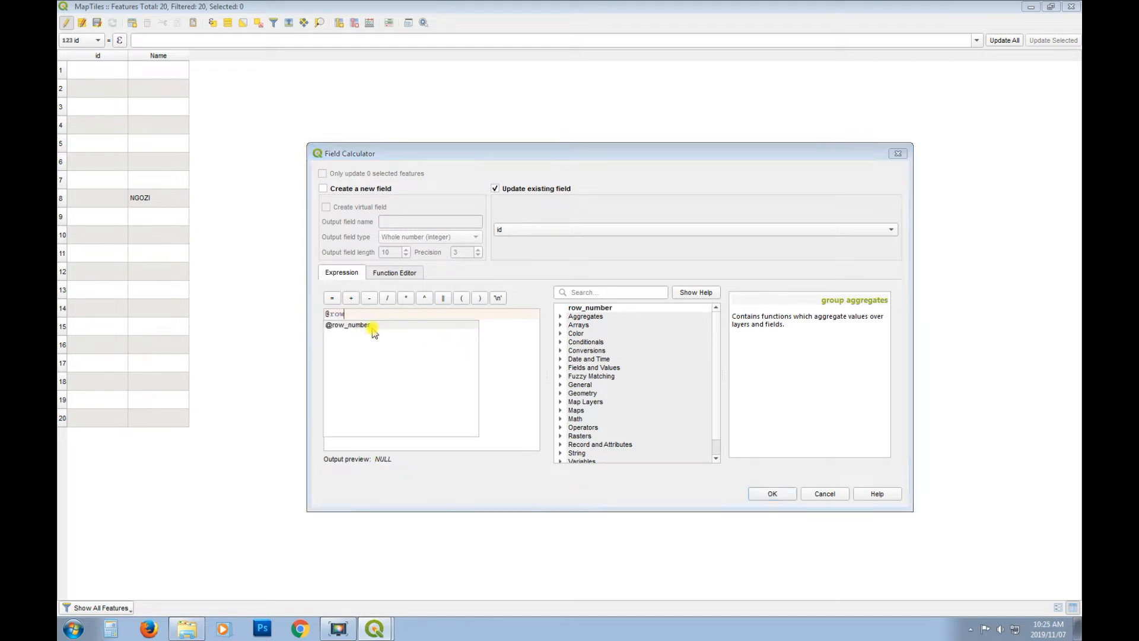
{"action": "double_click", "coordinate": [374, 327]}
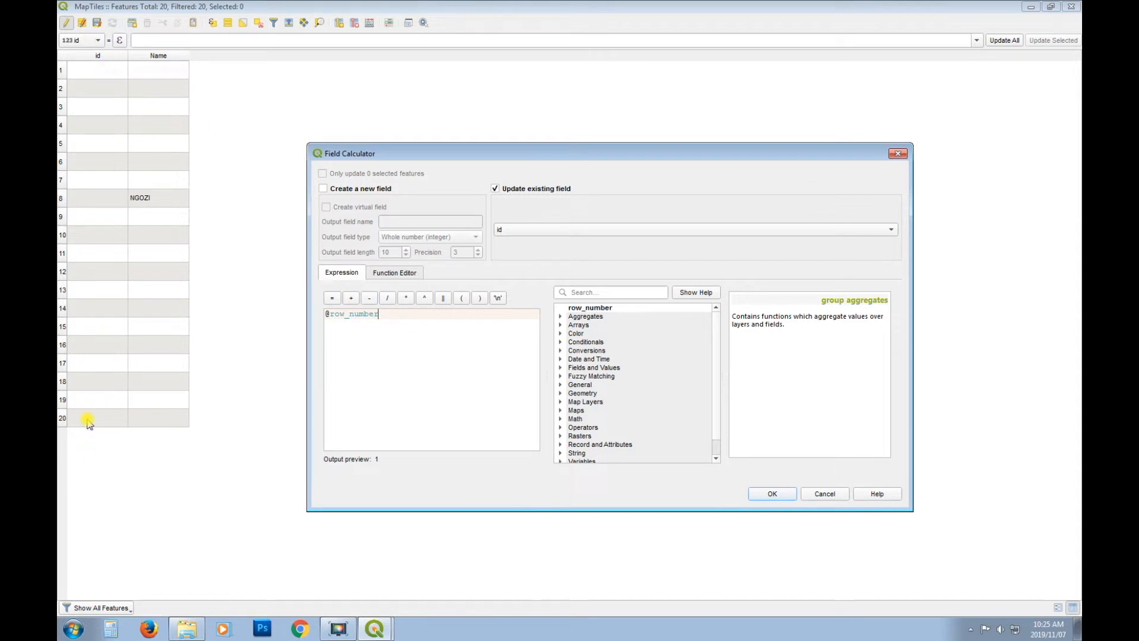
{"action": "left_click", "coordinate": [776, 494]}
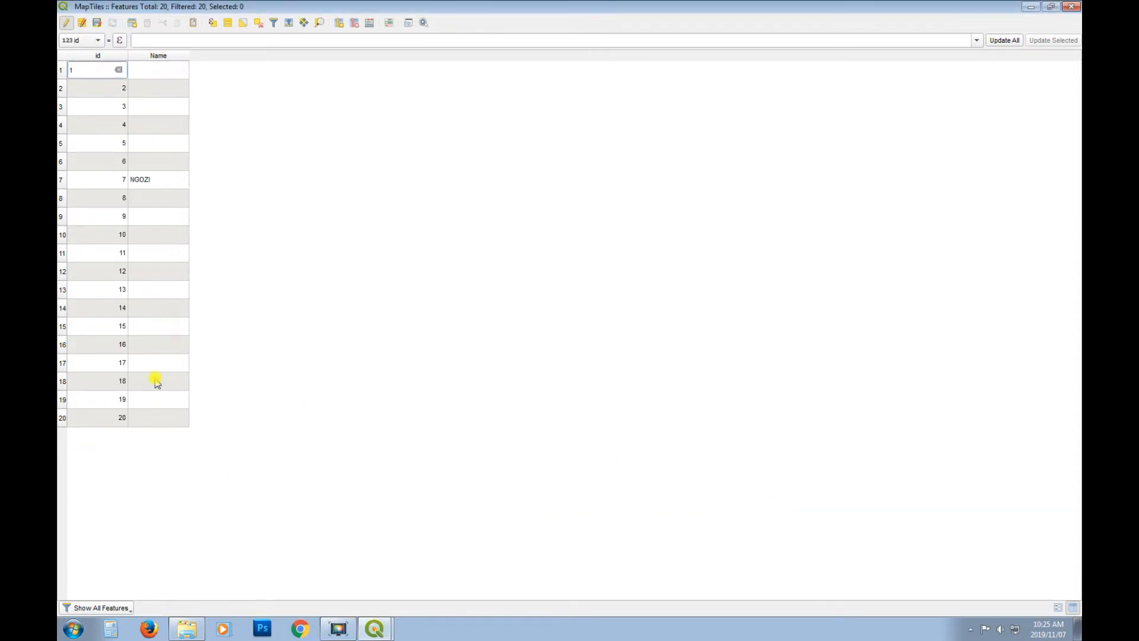
- Stop editing, save the attribute changes to MapTiles, and close the attribute table
{"action": "double_click", "coordinate": [181, 290]}
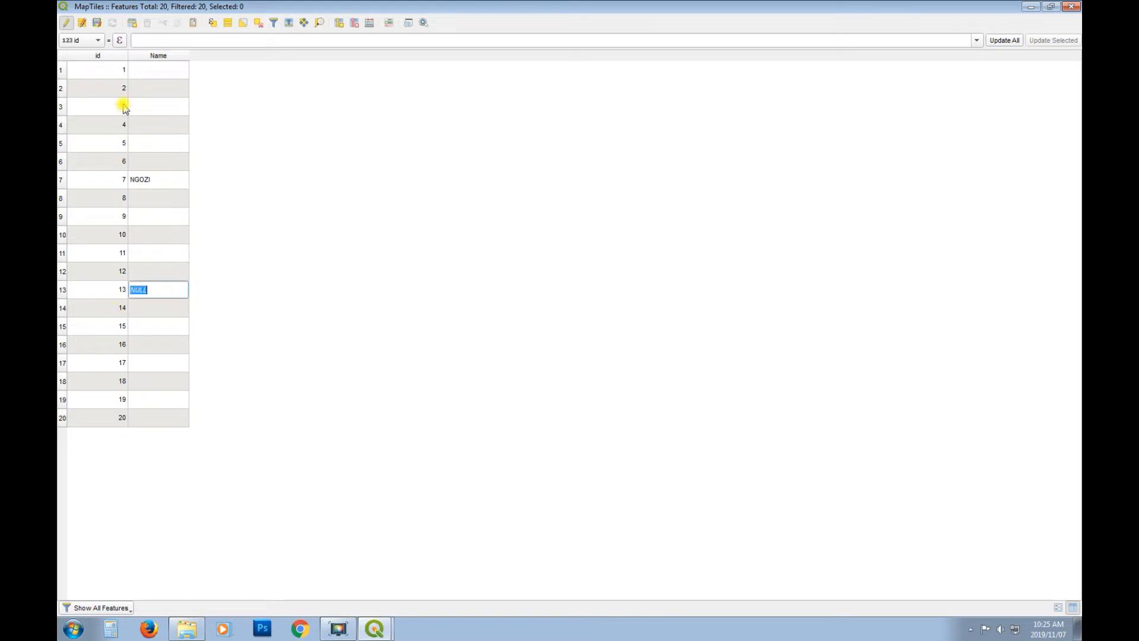
{"action": "left_click", "coordinate": [67, 26]}
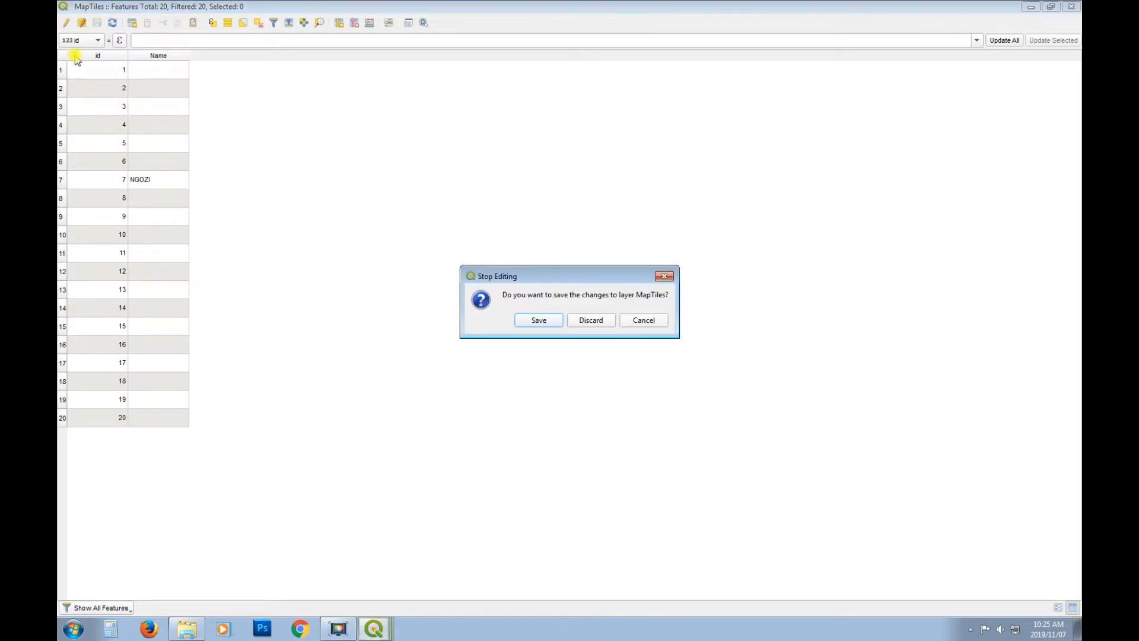
{"action": "left_click", "coordinate": [529, 313]}
{"action": "left_click", "coordinate": [1072, 6]}
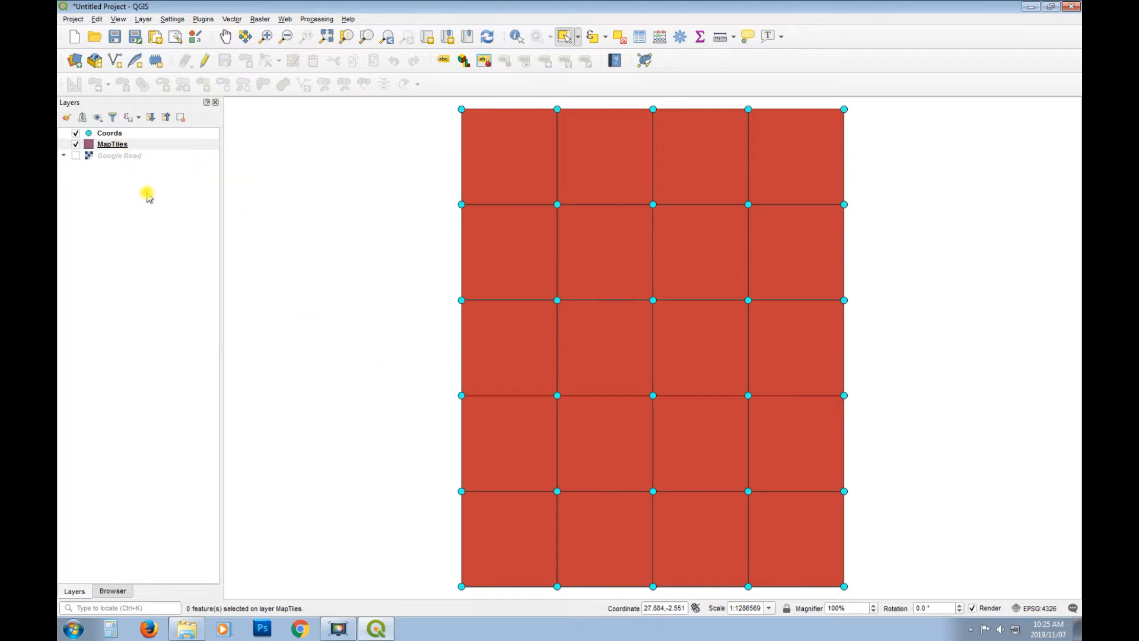
- Open the Georeferencer and review the installed plugins for Georeferencer GDAL
{"action": "left_click", "coordinate": [260, 18]}
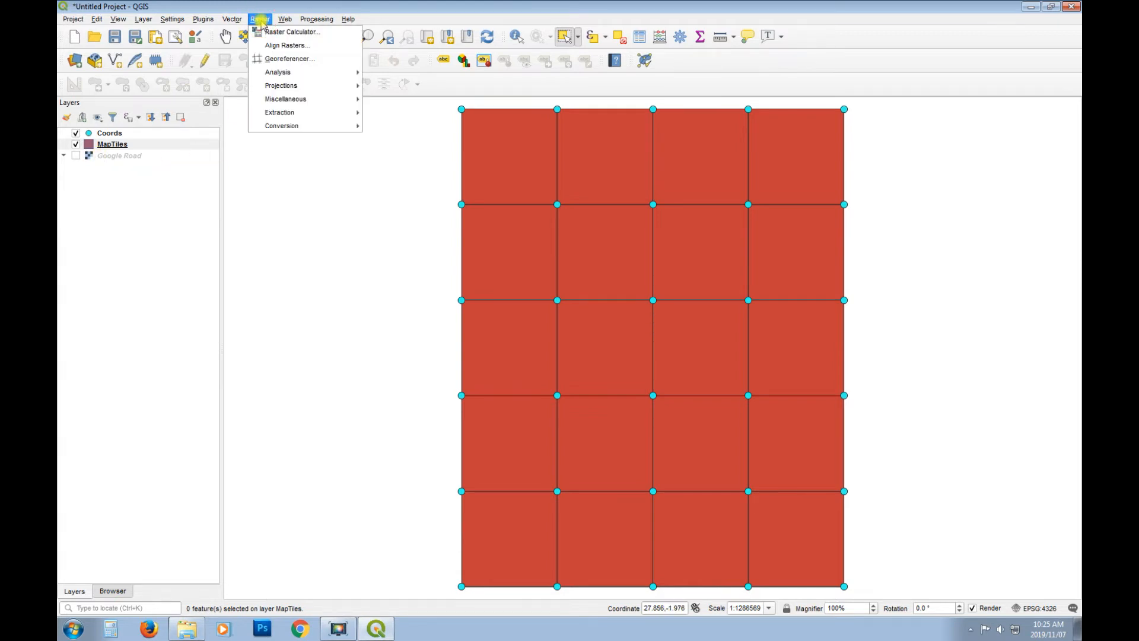
{"action": "left_click", "coordinate": [304, 59]}
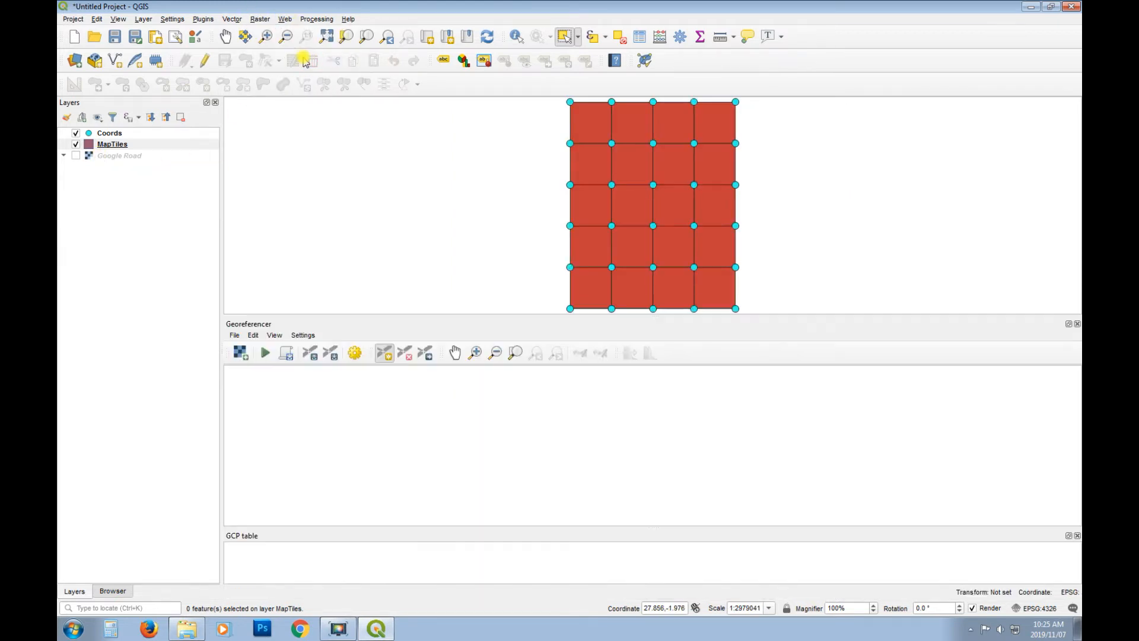
{"action": "left_click", "coordinate": [260, 19]}
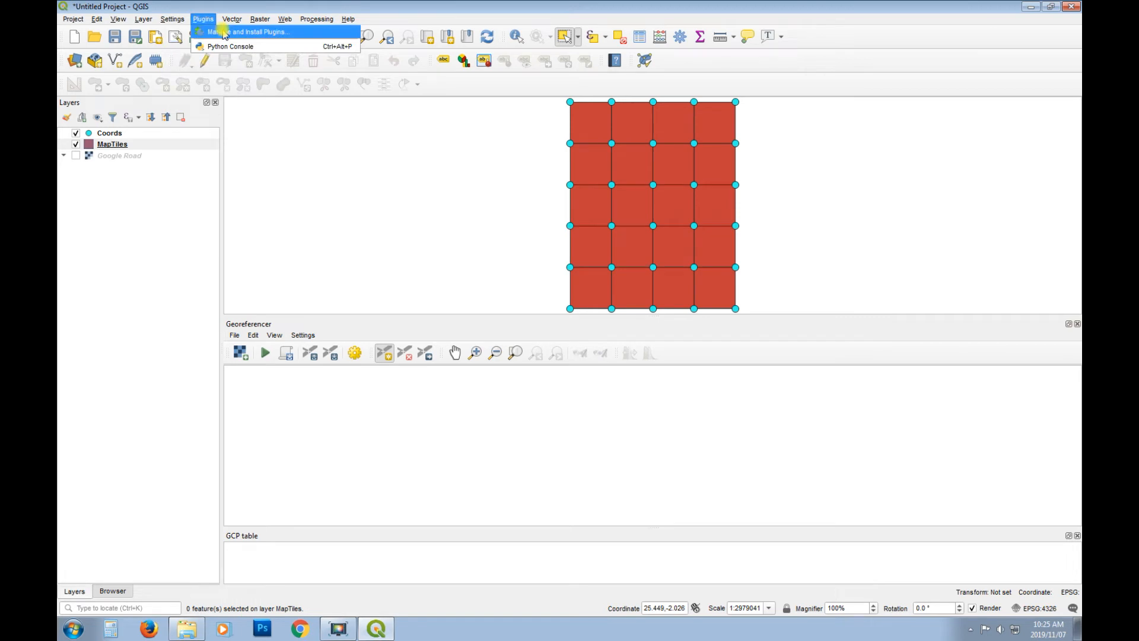
{"action": "left_click", "coordinate": [224, 32]}
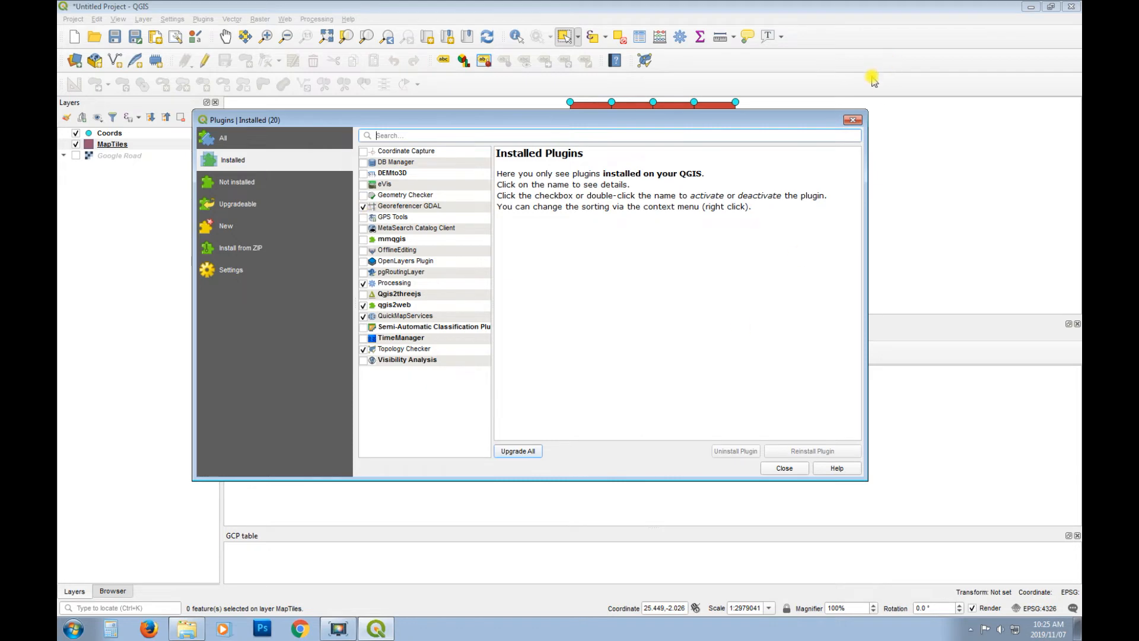
{"action": "left_click", "coordinate": [853, 120]}
{"action": "left_click", "coordinate": [260, 19]}
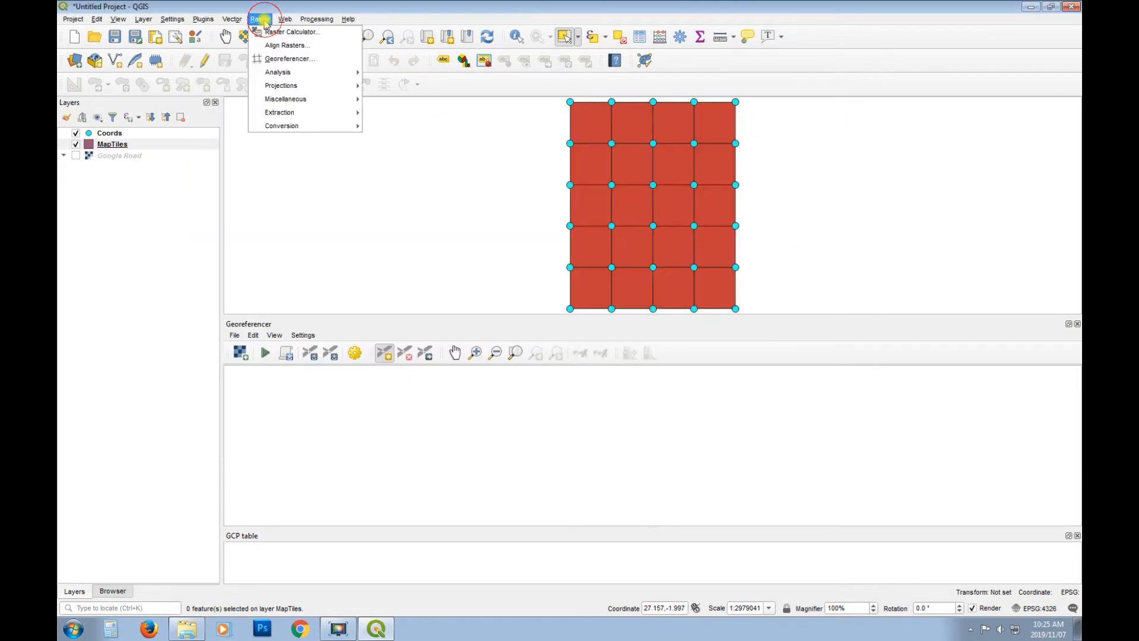
{"action": "left_click", "coordinate": [647, 81]}
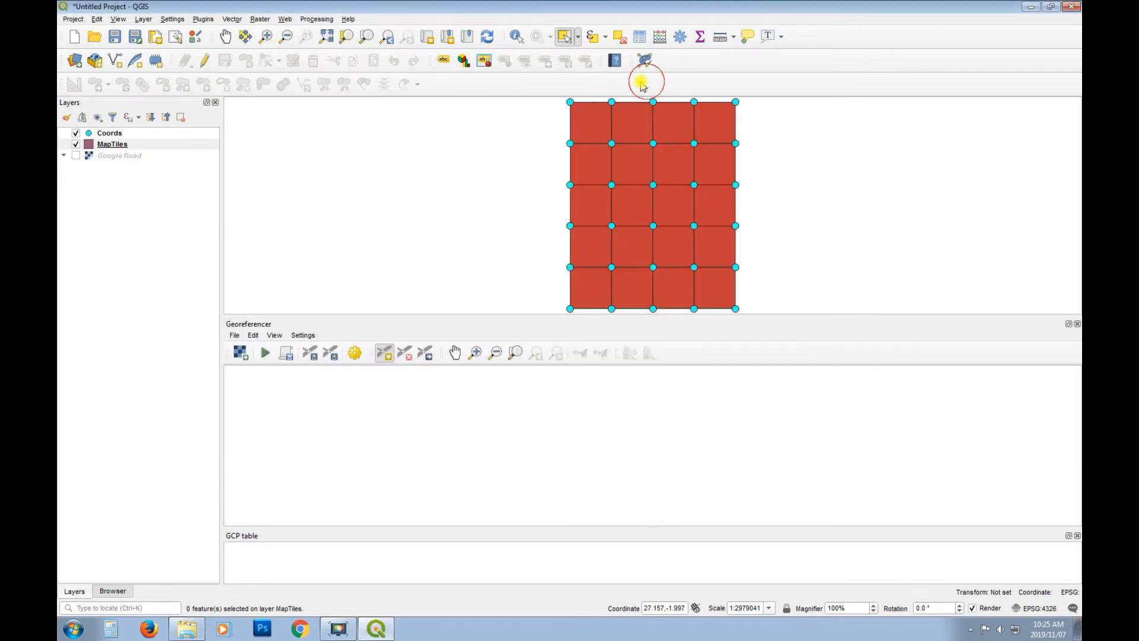
- Load Ngozi_SE_100Topo1983_400.jpg from Geological Map Sheets > Data > Spatial > Raster on the Desktop into the Georeferencer
{"action": "left_click", "coordinate": [241, 354]}
{"action": "left_click", "coordinate": [128, 98]}
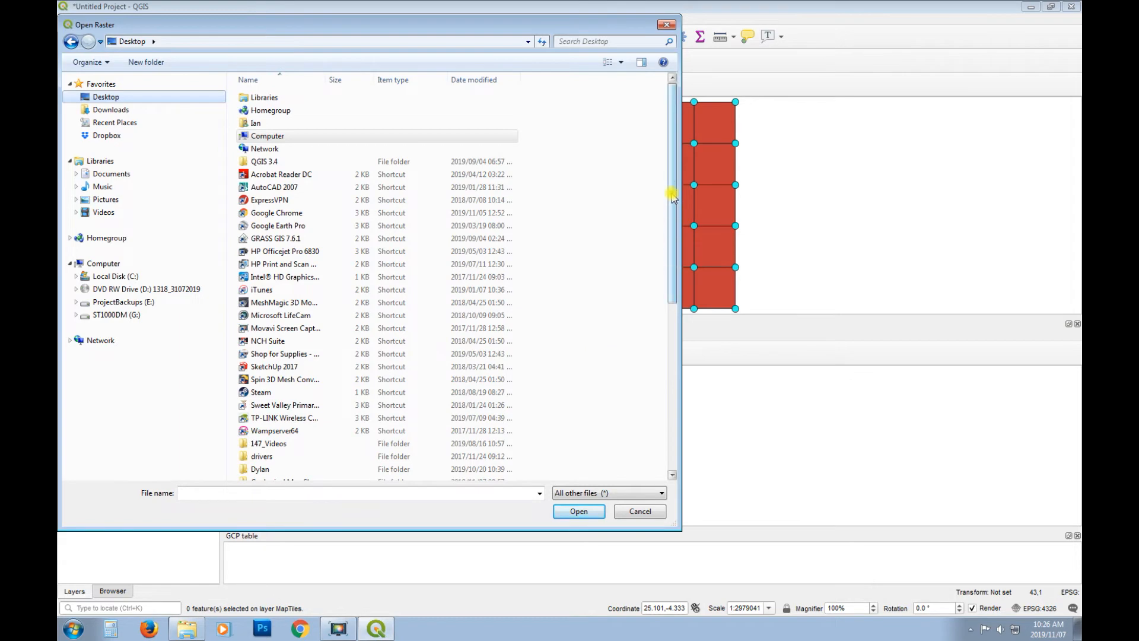
{"action": "left_click_drag", "start_coordinate": [672, 196], "coordinate": [672, 359]}
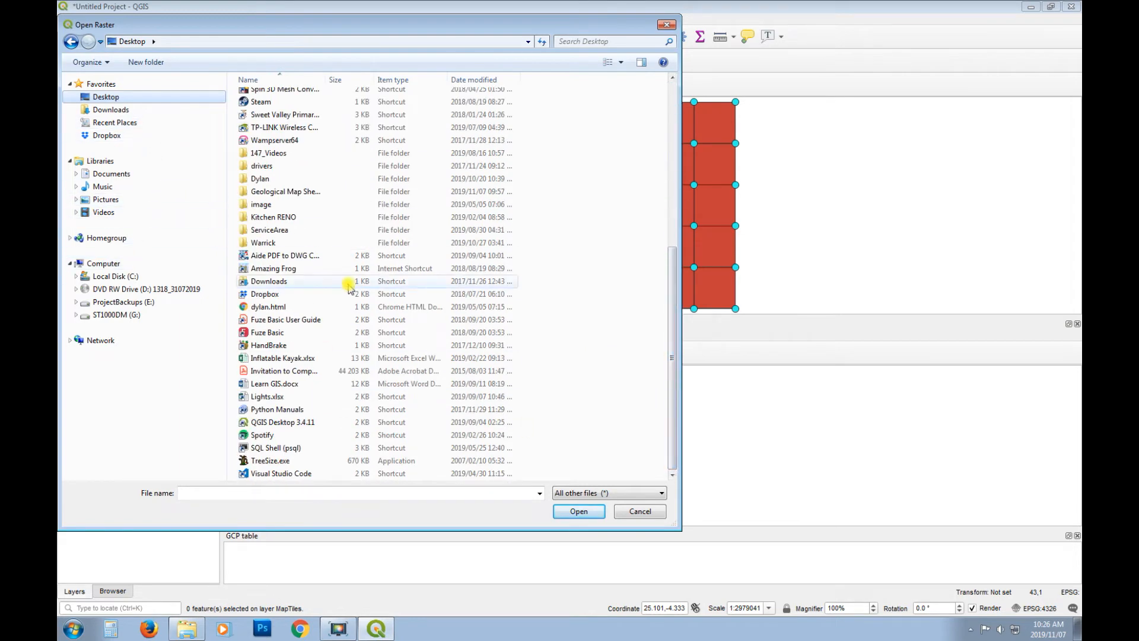
{"action": "double_click", "coordinate": [294, 191]}
{"action": "double_click", "coordinate": [275, 98]}
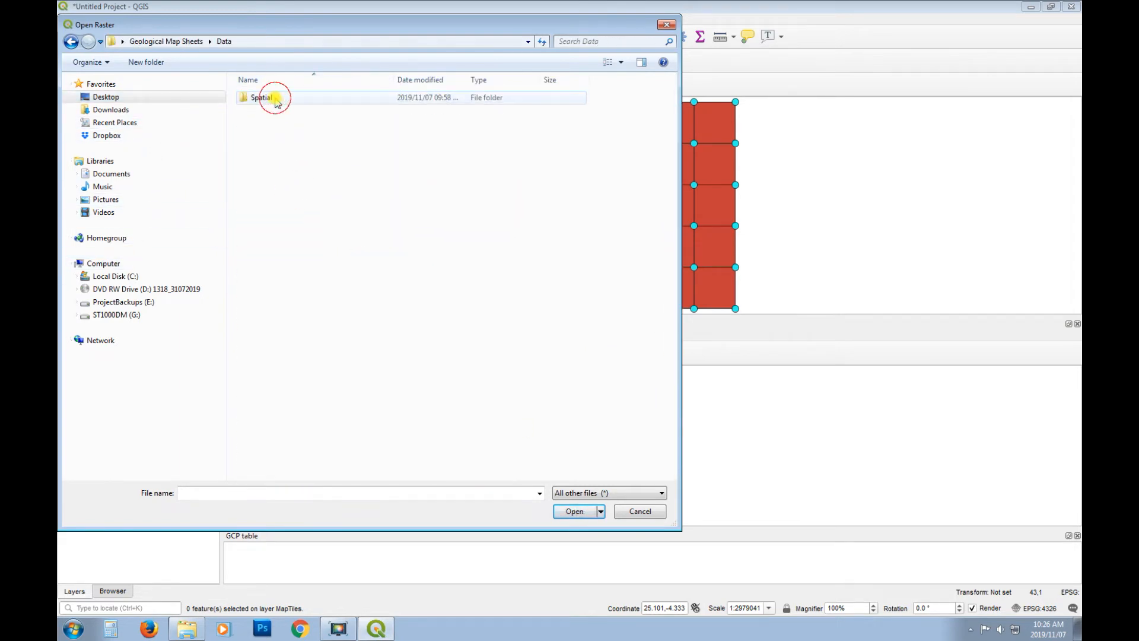
{"action": "double_click", "coordinate": [276, 98]}
{"action": "double_click", "coordinate": [279, 98]}
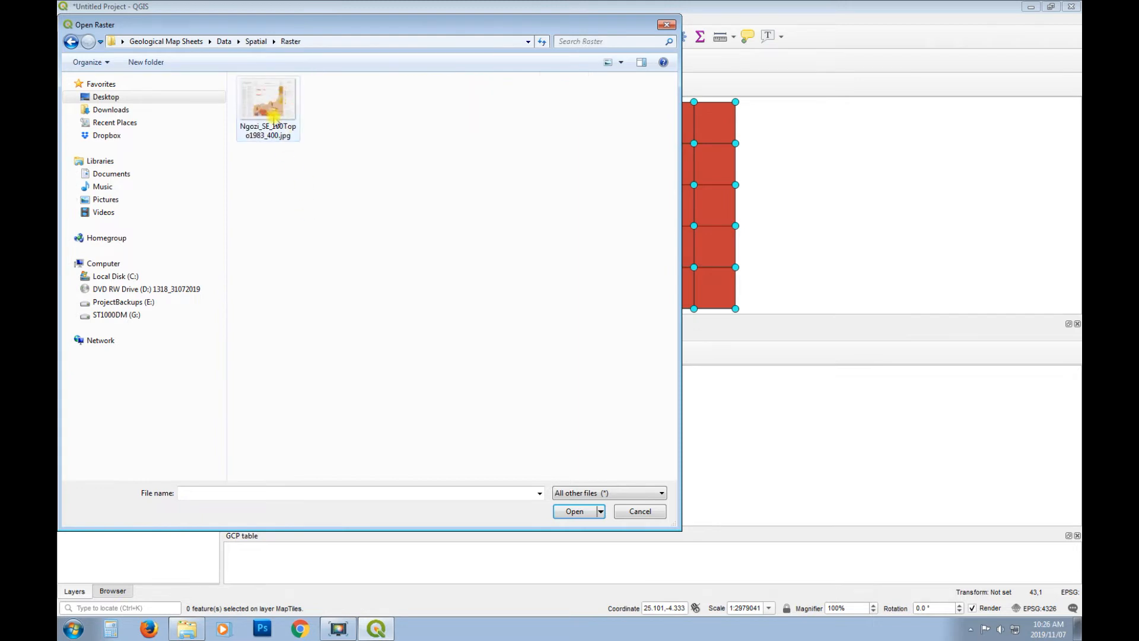
{"action": "left_click", "coordinate": [275, 118]}
{"action": "left_click", "coordinate": [580, 514]}
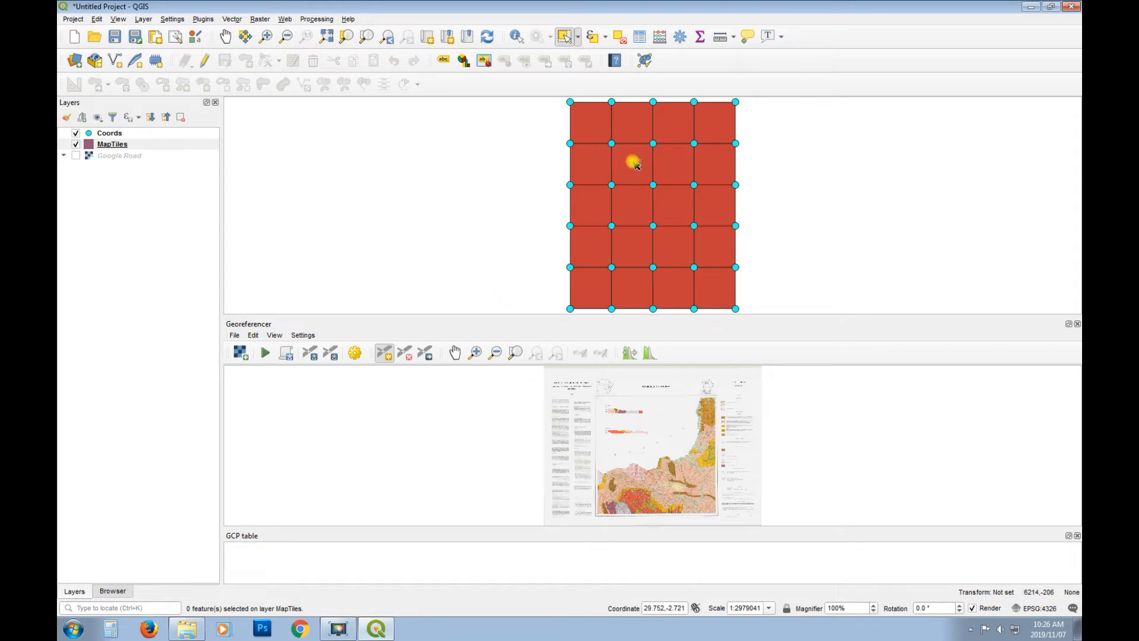
- Apply a provider feature filter to the MapTiles layer with the expression "Name" = 'NGOZI'
{"action": "left_click", "coordinate": [134, 144]}
{"action": "right_click", "coordinate": [127, 144]}
{"action": "left_click", "coordinate": [237, 380]}
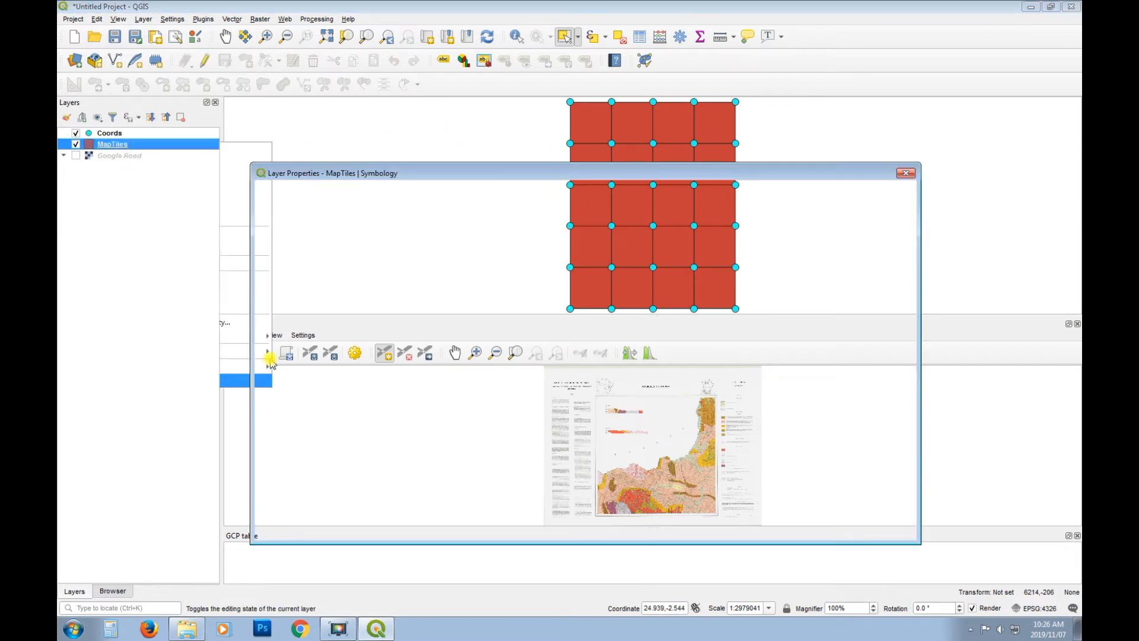
{"action": "left_click", "coordinate": [295, 230]}
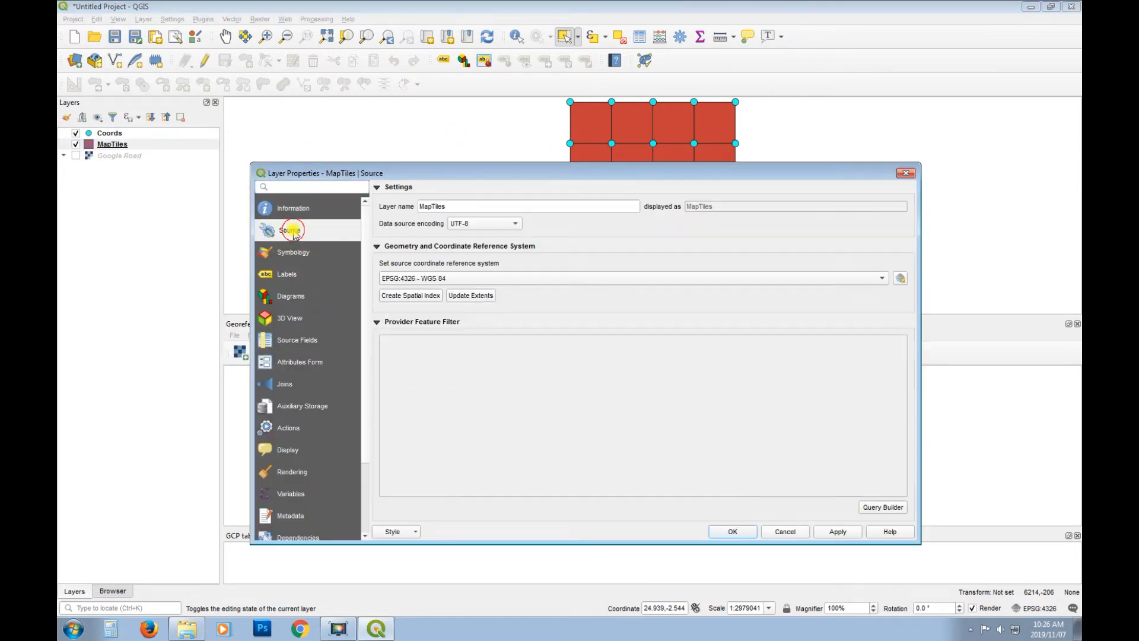
{"action": "left_click", "coordinate": [883, 507]}
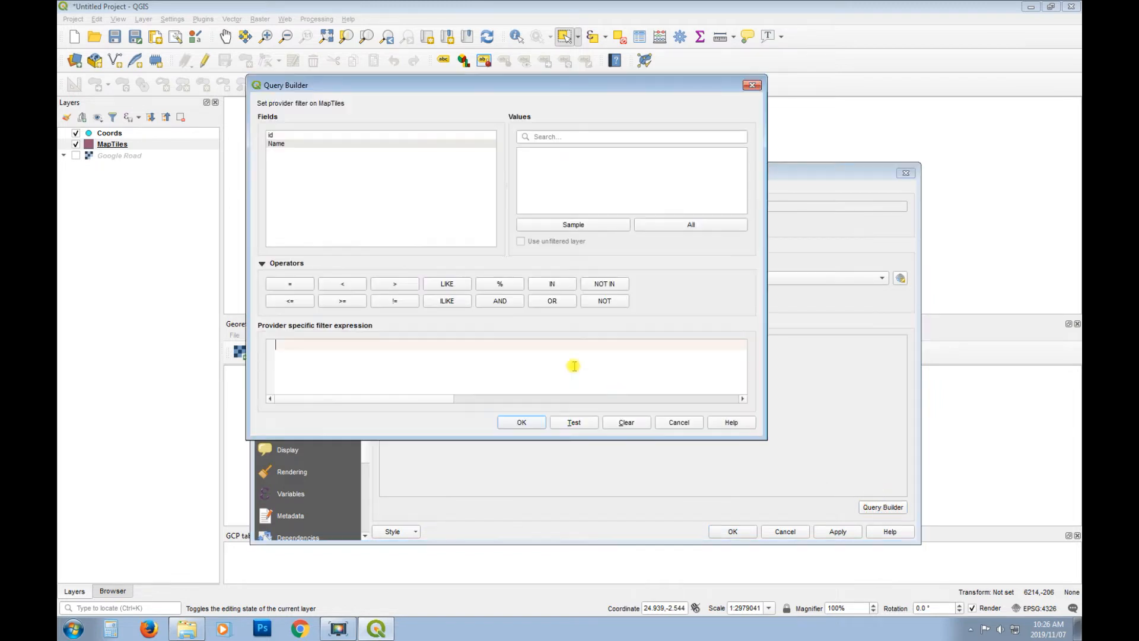
{"action": "double_click", "coordinate": [279, 144]}
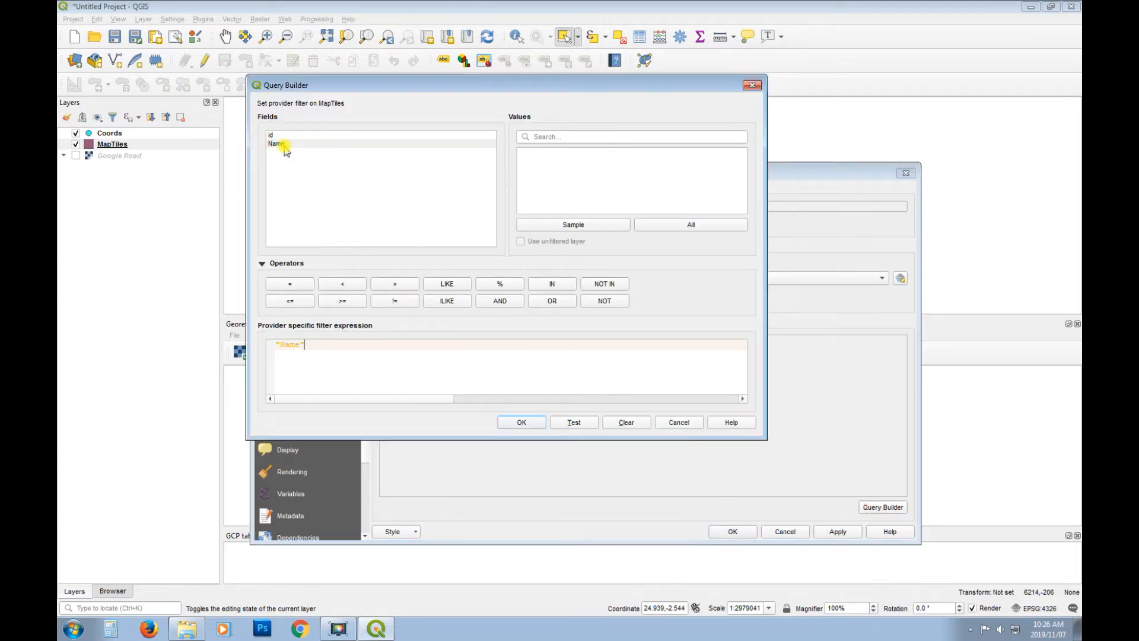
{"action": "left_click", "coordinate": [291, 283]}
{"action": "left_click", "coordinate": [649, 229]}
{"action": "left_click", "coordinate": [542, 161]}
{"action": "double_click", "coordinate": [543, 160]}
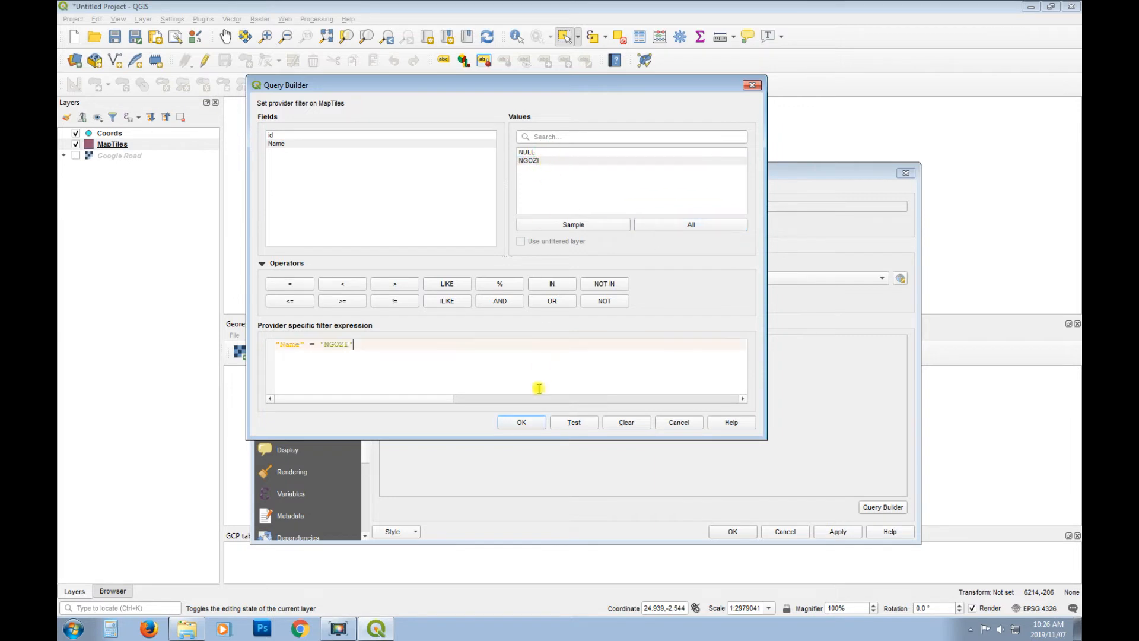
{"action": "left_click", "coordinate": [521, 422]}
{"action": "key", "text": "Return"}
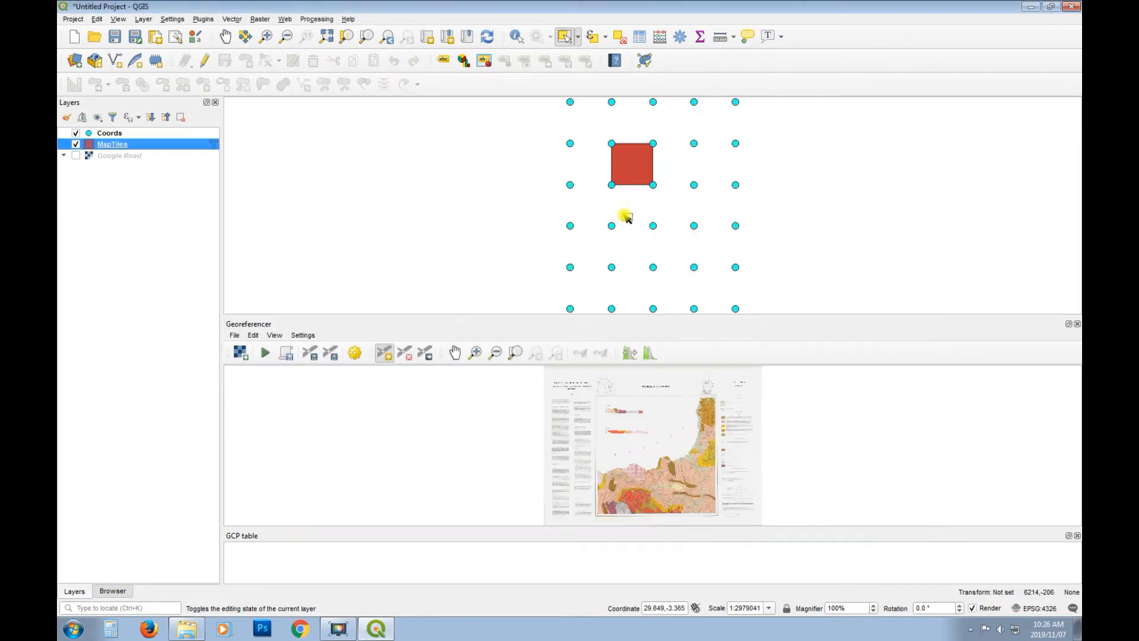
- Zoom the map to the filtered MapTiles layer and the Georeferencer to the scanned sheet's northwest frame corner at 2°30'
{"action": "right_click", "coordinate": [104, 145]}
{"action": "left_click", "coordinate": [178, 149]}
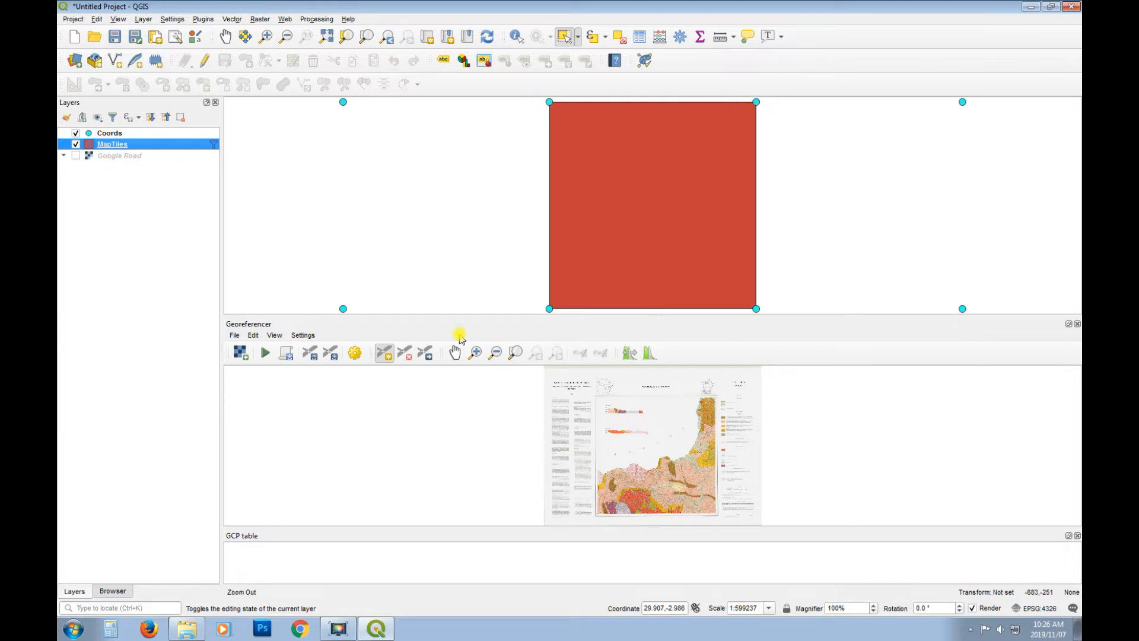
{"action": "left_click", "coordinate": [475, 352]}
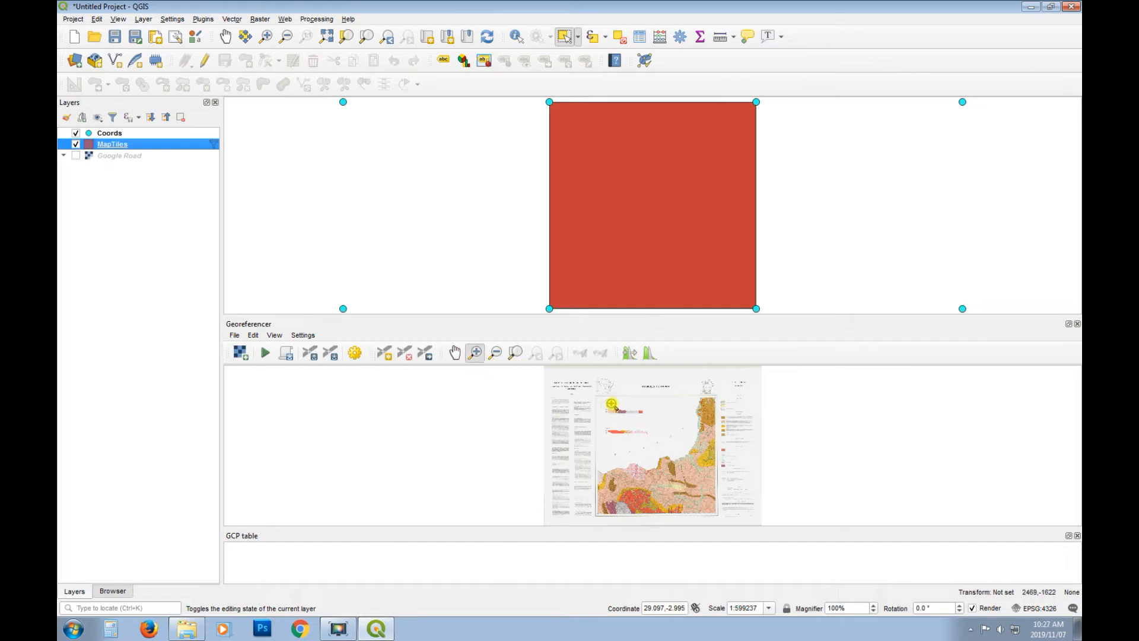
{"action": "left_click_drag", "start_coordinate": [610, 388], "coordinate": [612, 460]}
{"action": "left_click_drag", "start_coordinate": [711, 434], "coordinate": [658, 483]}
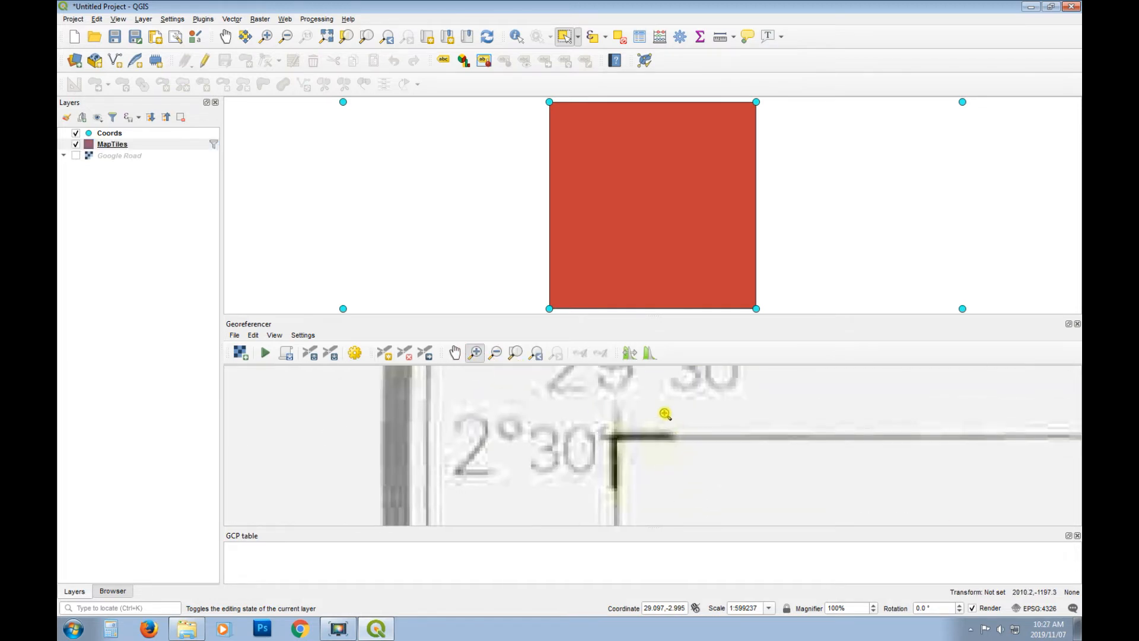
{"action": "left_click_drag", "start_coordinate": [666, 413], "coordinate": [591, 489]}
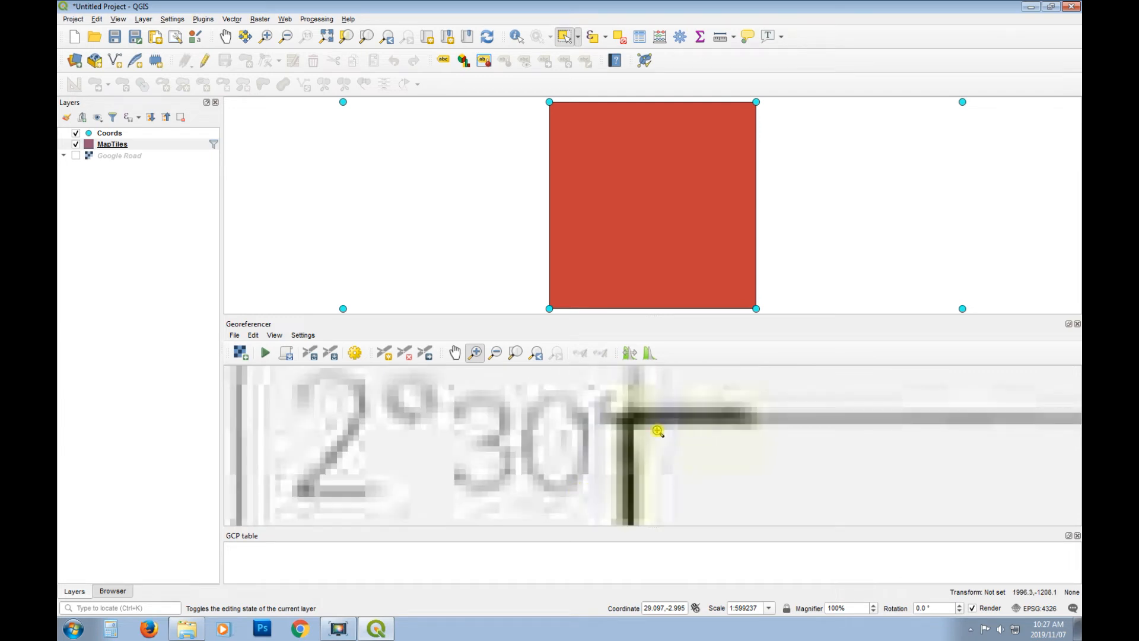
- Add a control point at the scanned map frame's northwest corner, matched to the MapTiles square's northwest corner at X 29.5, Y -2.5
{"action": "left_click_drag", "start_coordinate": [660, 387], "coordinate": [593, 467]}
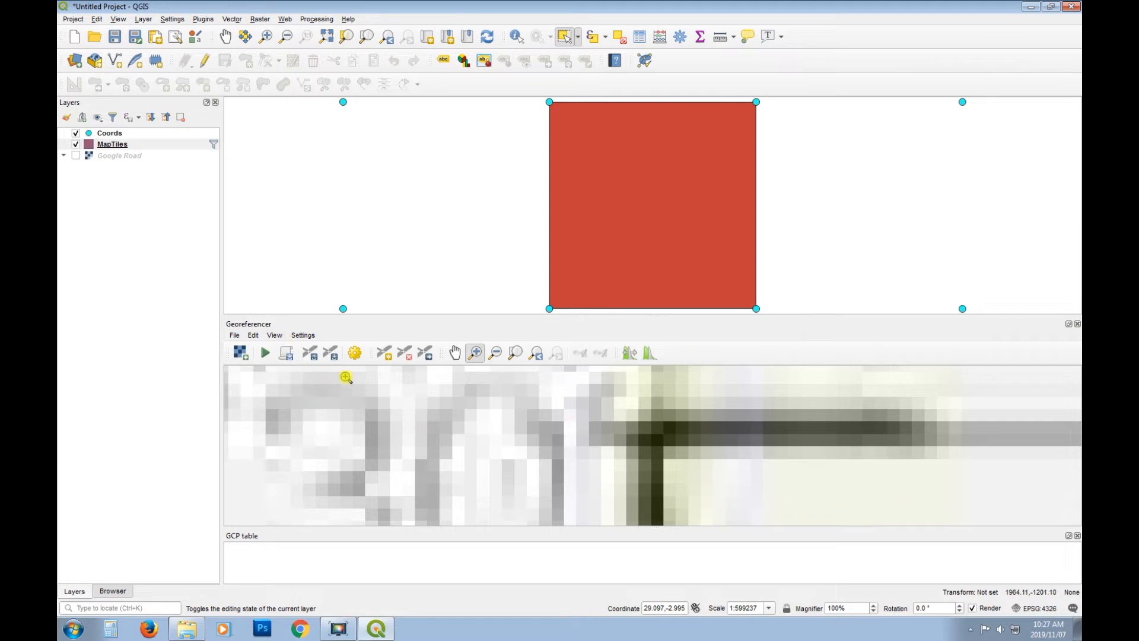
{"action": "left_click", "coordinate": [385, 354]}
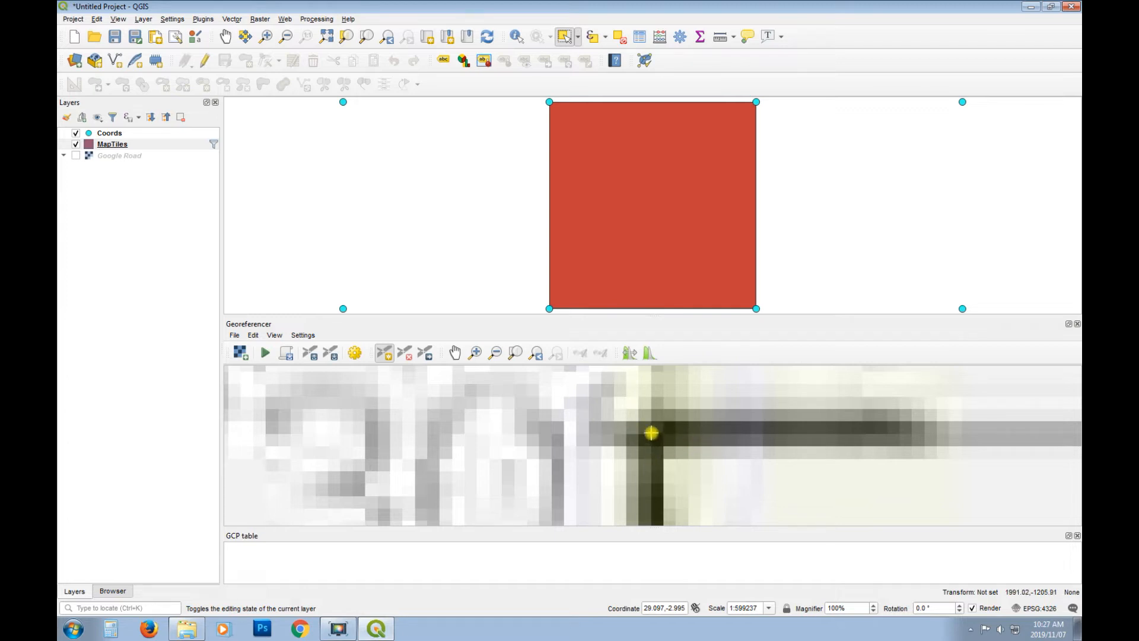
{"action": "left_click", "coordinate": [651, 435]}
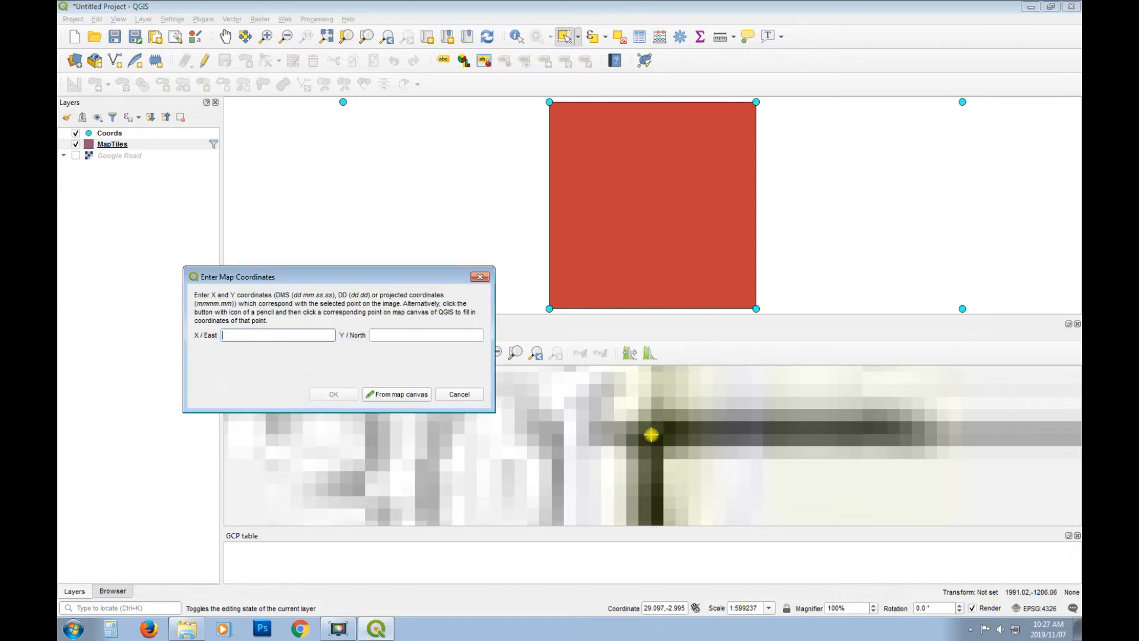
{"action": "left_click", "coordinate": [392, 395]}
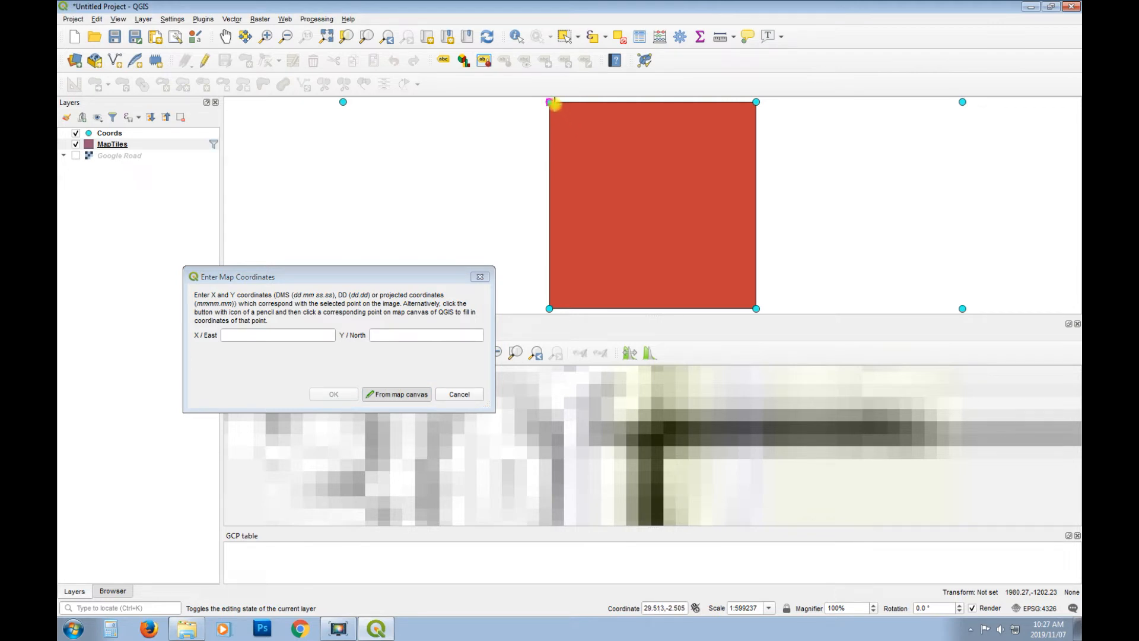
{"action": "left_click", "coordinate": [551, 102]}
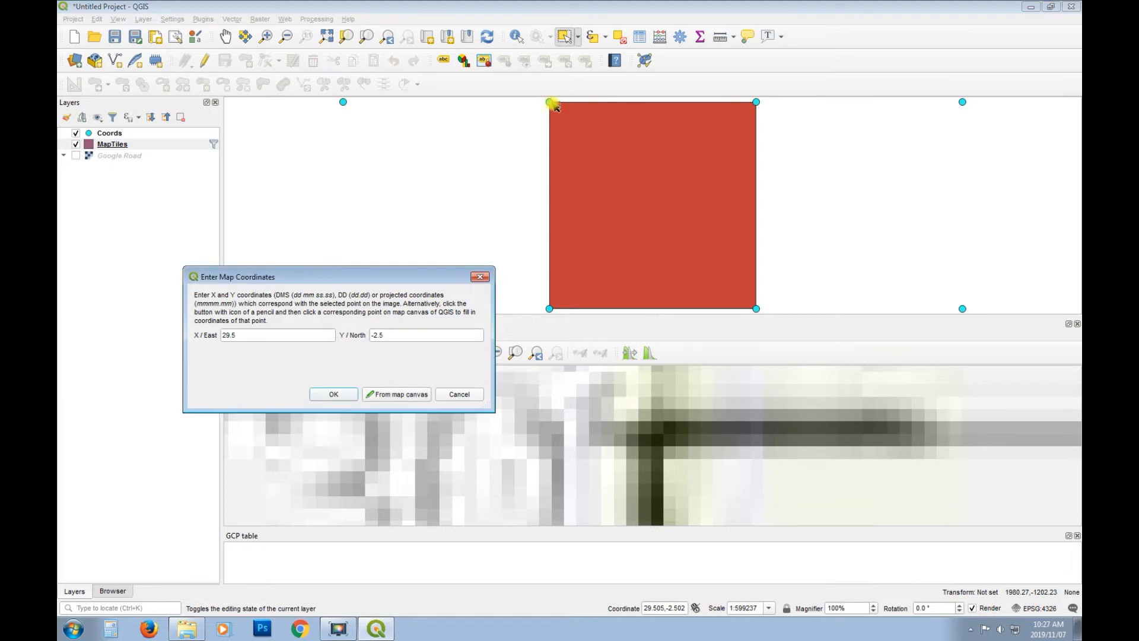
{"action": "left_click", "coordinate": [334, 394]}
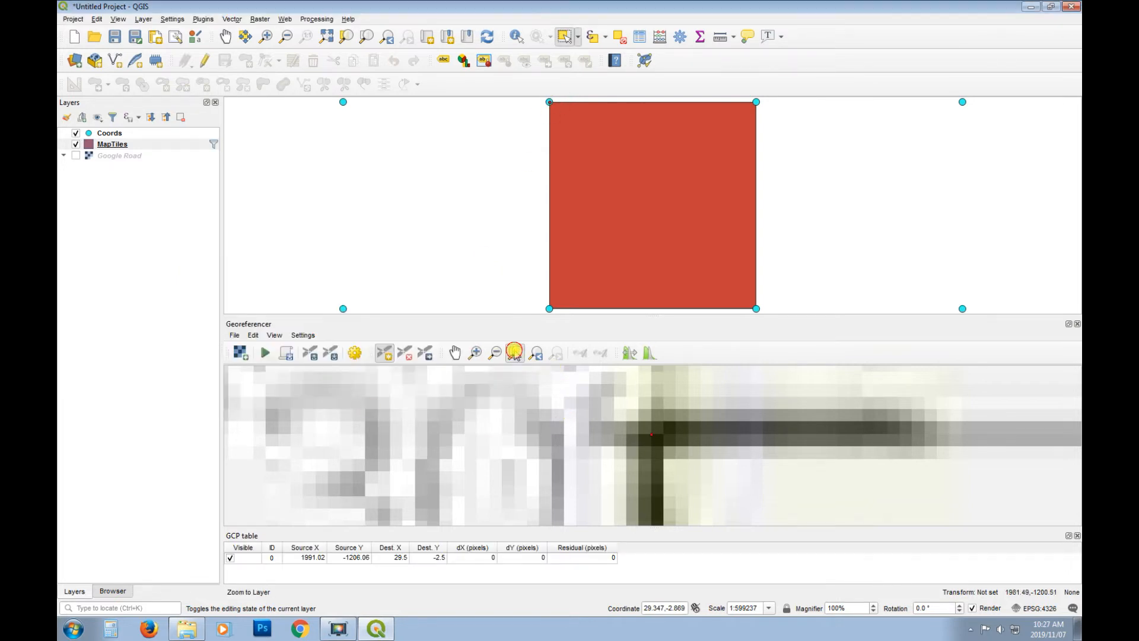
- Add a control point at the scanned map frame's northeast corner, matched to the tile's northeast corner at X 30, Y -2.5
{"action": "left_click", "coordinate": [515, 353]}
{"action": "left_click", "coordinate": [477, 353]}
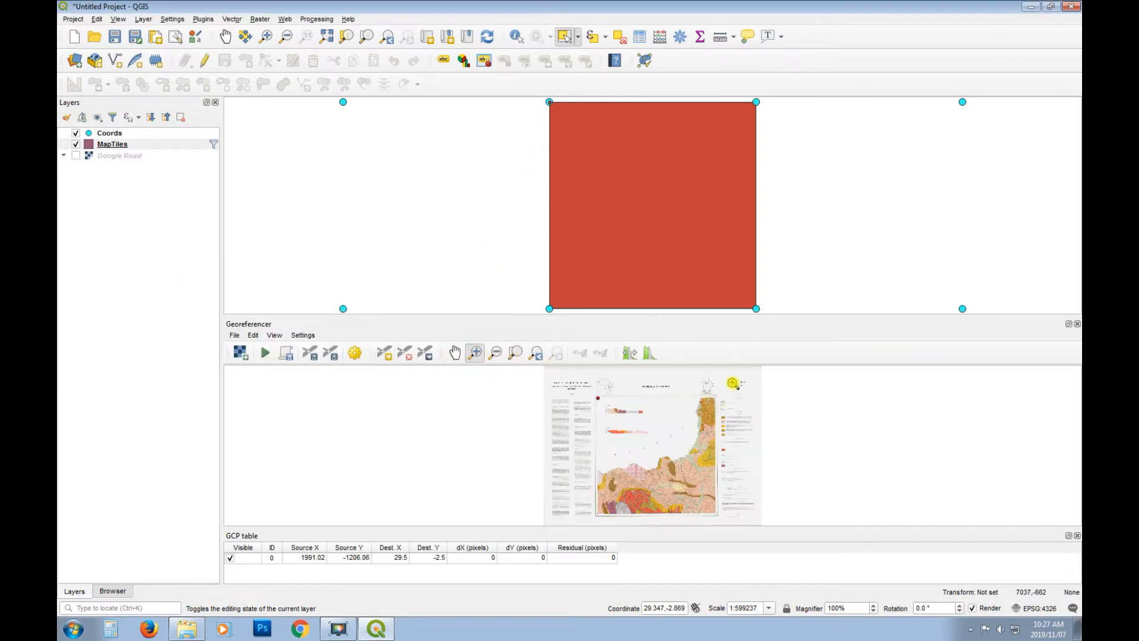
{"action": "left_click_drag", "start_coordinate": [735, 375], "coordinate": [620, 462]}
{"action": "left_click_drag", "start_coordinate": [646, 423], "coordinate": [614, 448]}
{"action": "left_click_drag", "start_coordinate": [675, 418], "coordinate": [615, 445]}
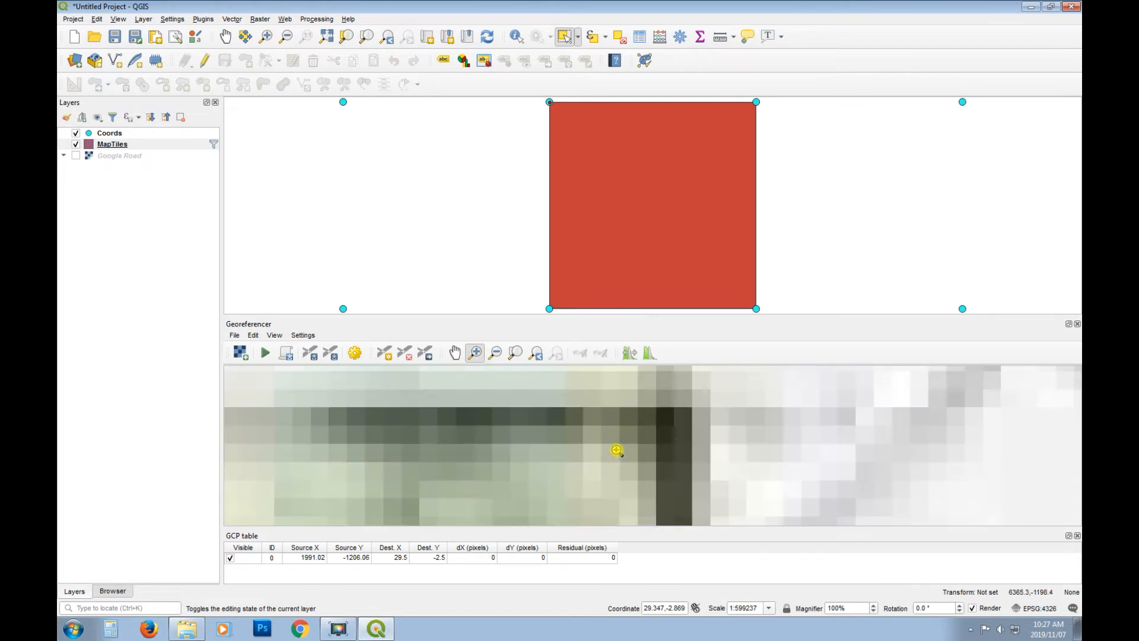
{"action": "left_click", "coordinate": [384, 353]}
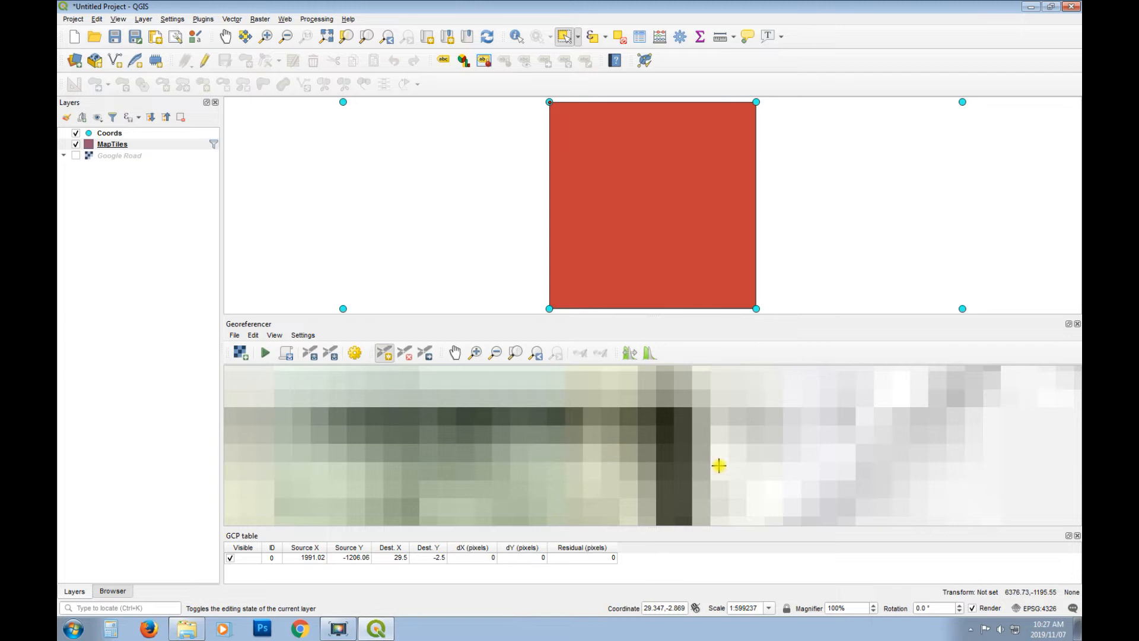
{"action": "left_click", "coordinate": [674, 425]}
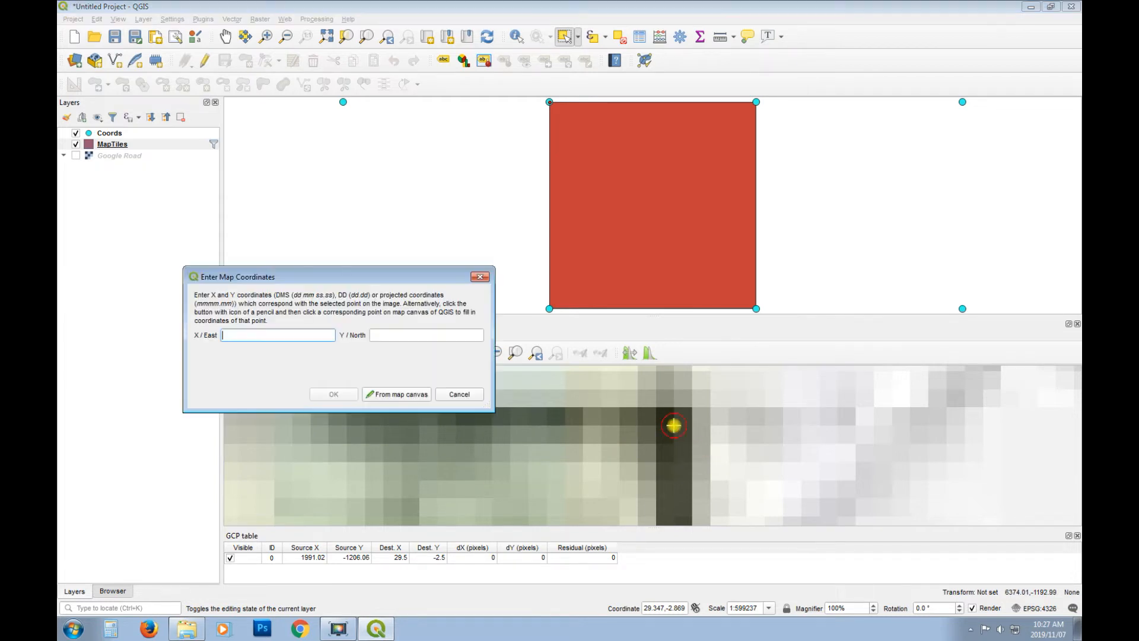
{"action": "left_click", "coordinate": [396, 394]}
{"action": "left_click", "coordinate": [757, 102]}
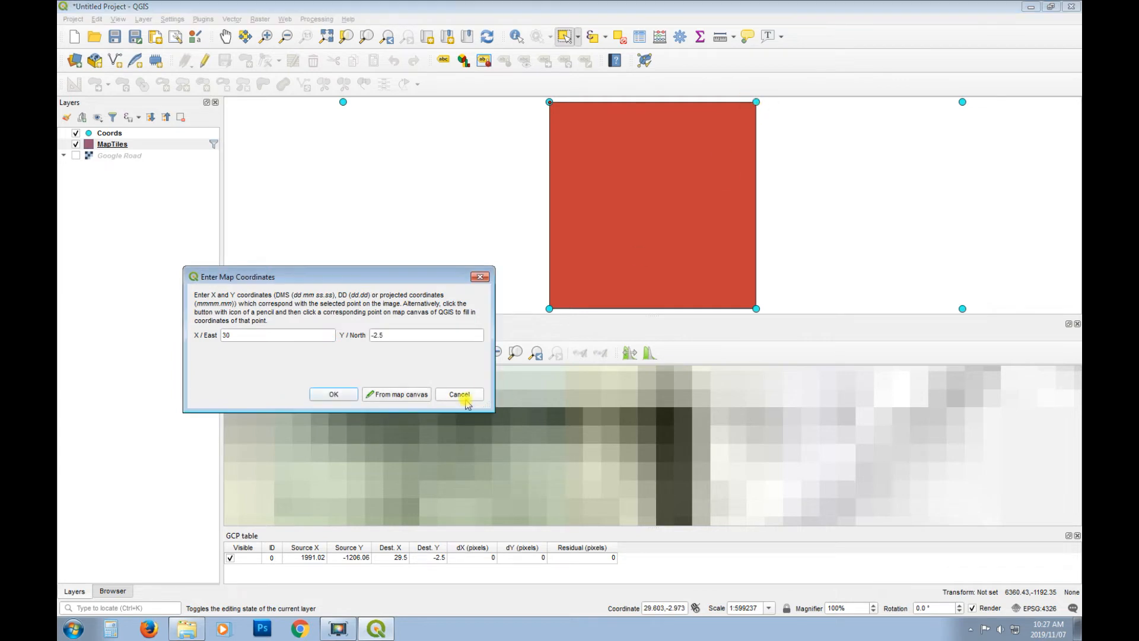
{"action": "left_click", "coordinate": [351, 394]}
- Add a control point at the scanned map frame's southeast corner, matched to the tile's southeast corner at X 30, Y -3
{"action": "left_click", "coordinate": [514, 352]}
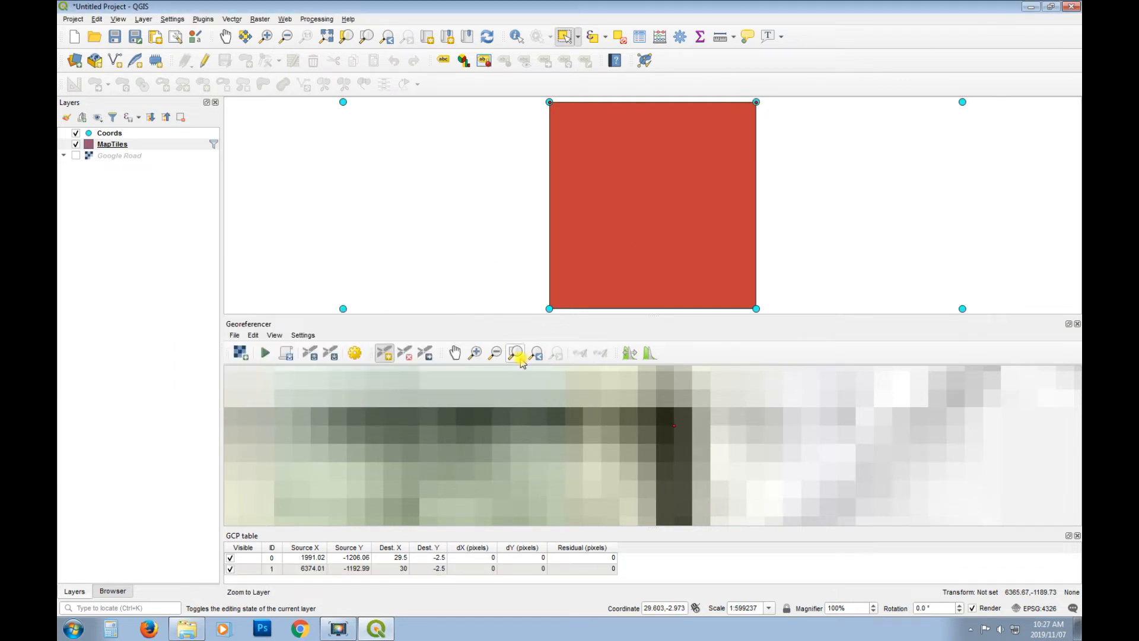
{"action": "left_click", "coordinate": [475, 353]}
{"action": "left_click_drag", "start_coordinate": [741, 505], "coordinate": [702, 521]}
{"action": "left_click_drag", "start_coordinate": [629, 433], "coordinate": [591, 458]}
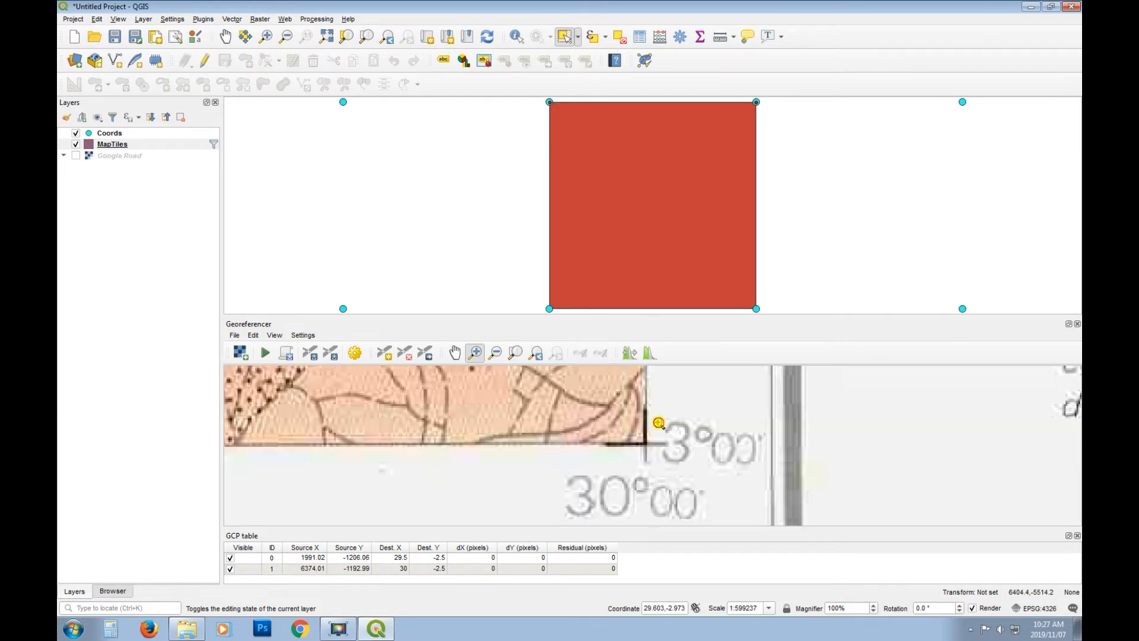
{"action": "left_click", "coordinate": [655, 425]}
{"action": "left_click", "coordinate": [384, 353]}
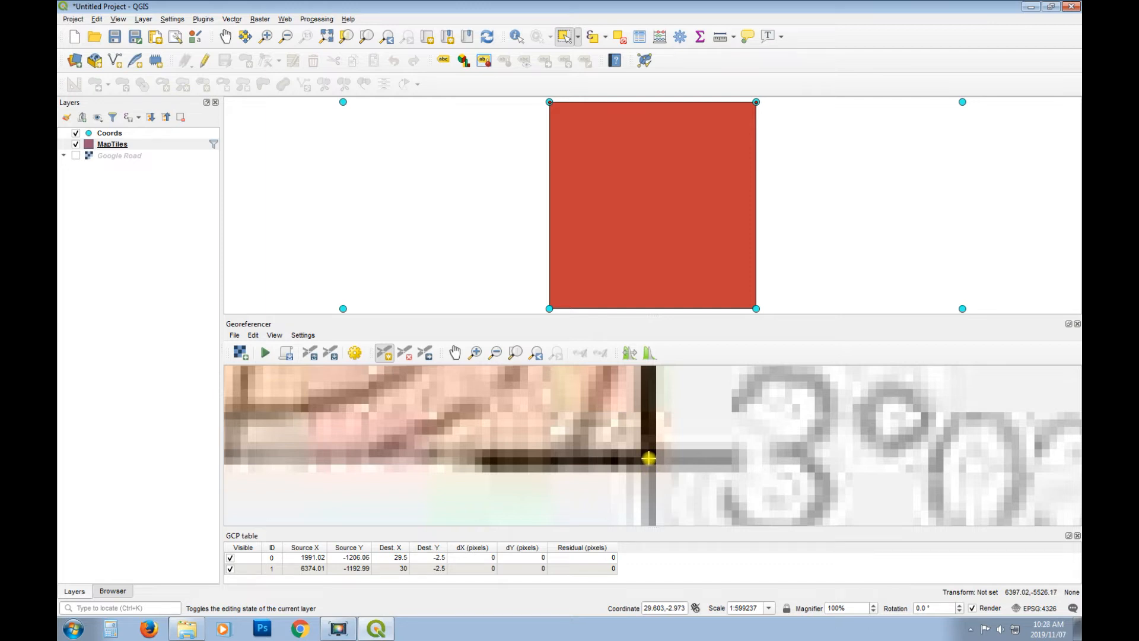
{"action": "left_click", "coordinate": [649, 458]}
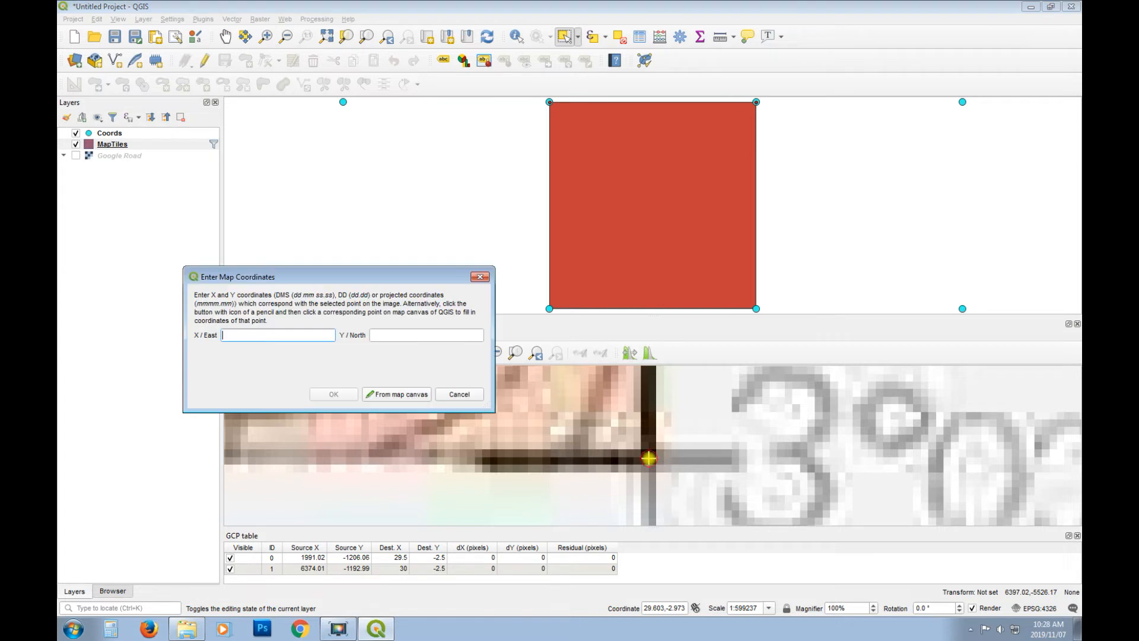
{"action": "left_click", "coordinate": [398, 393]}
{"action": "left_click", "coordinate": [756, 308]}
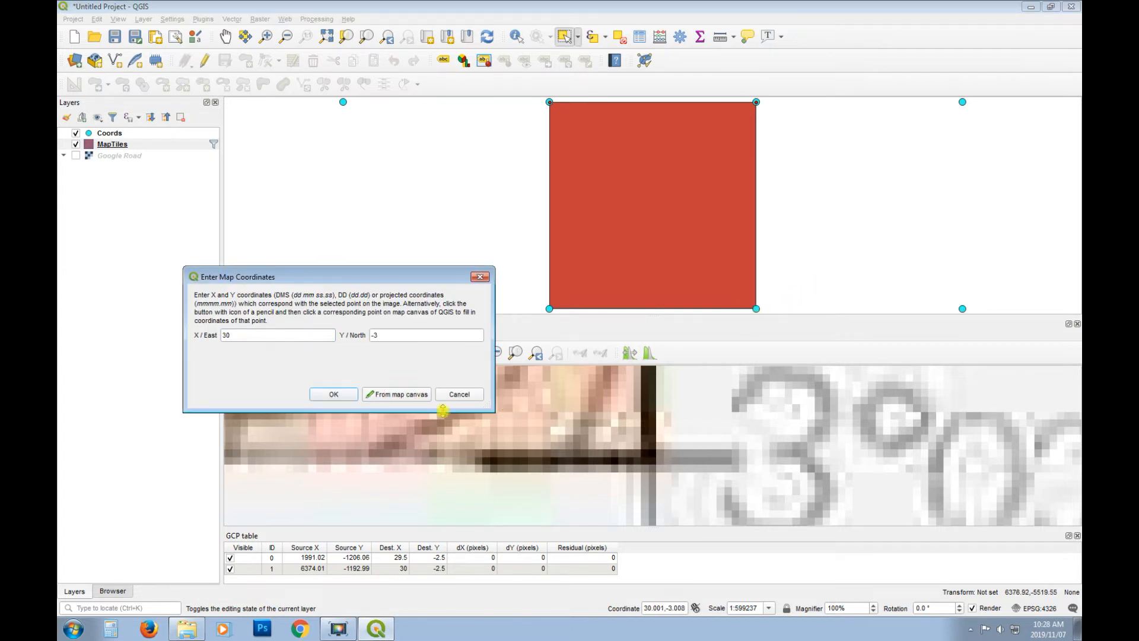
{"action": "left_click", "coordinate": [334, 394]}
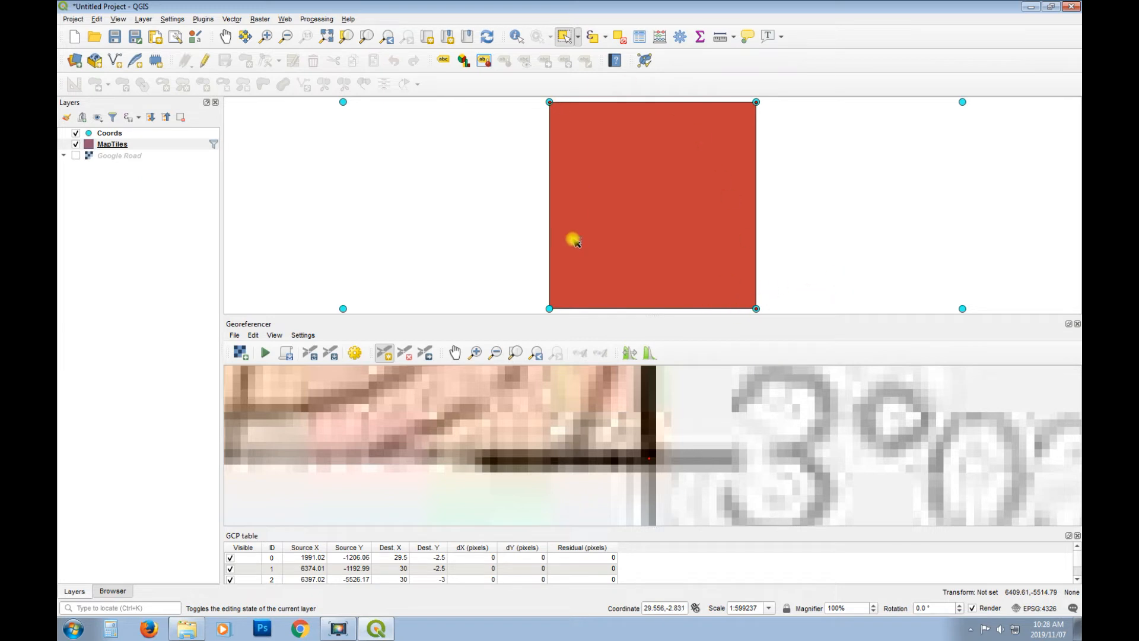
- Add a control point at the scanned map frame's southwest corner, matched to the tile's southwest corner at X 29.5, Y -3
{"action": "left_click", "coordinate": [516, 353]}
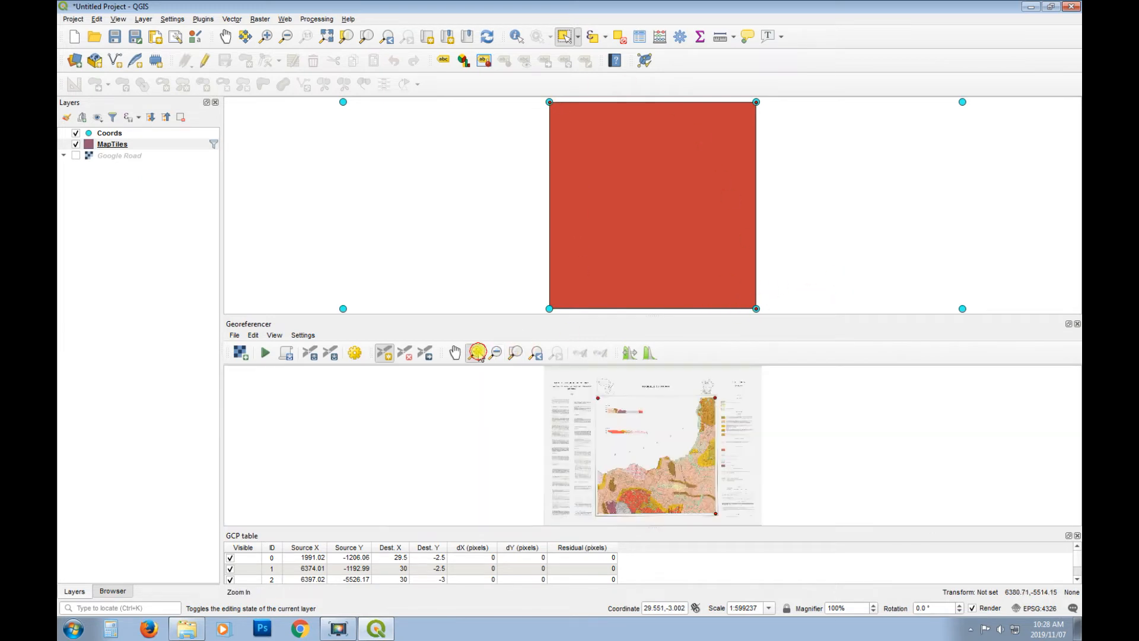
{"action": "left_click", "coordinate": [475, 352]}
{"action": "left_click_drag", "start_coordinate": [612, 505], "coordinate": [584, 521]}
{"action": "left_click_drag", "start_coordinate": [694, 424], "coordinate": [622, 466]}
{"action": "left_click_drag", "start_coordinate": [653, 428], "coordinate": [602, 491]}
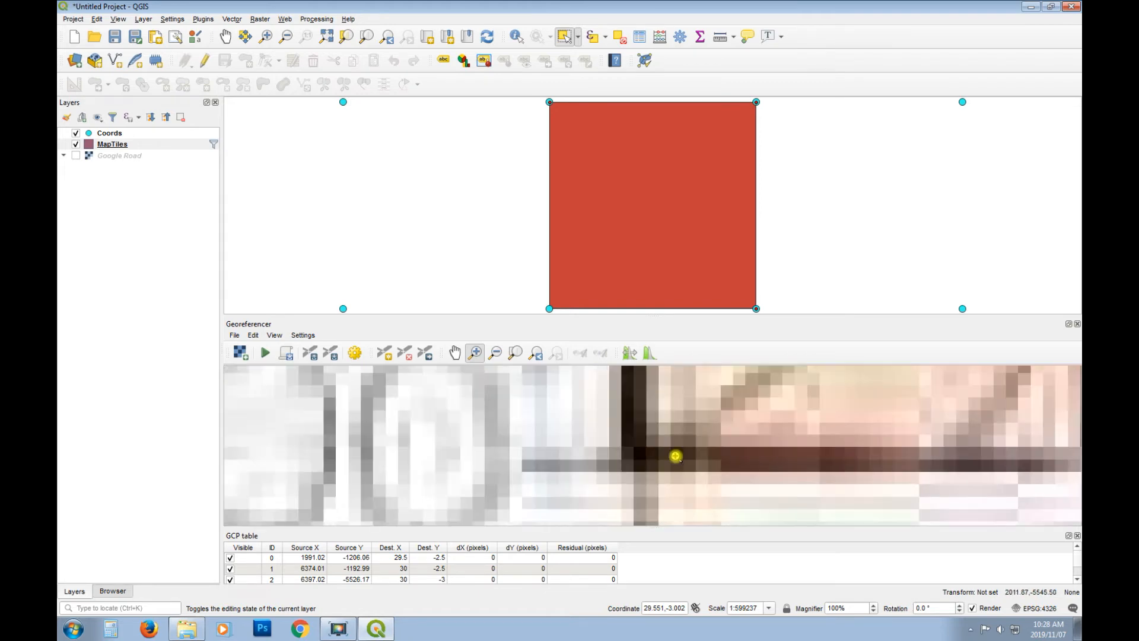
{"action": "left_click_drag", "start_coordinate": [690, 417], "coordinate": [628, 478]}
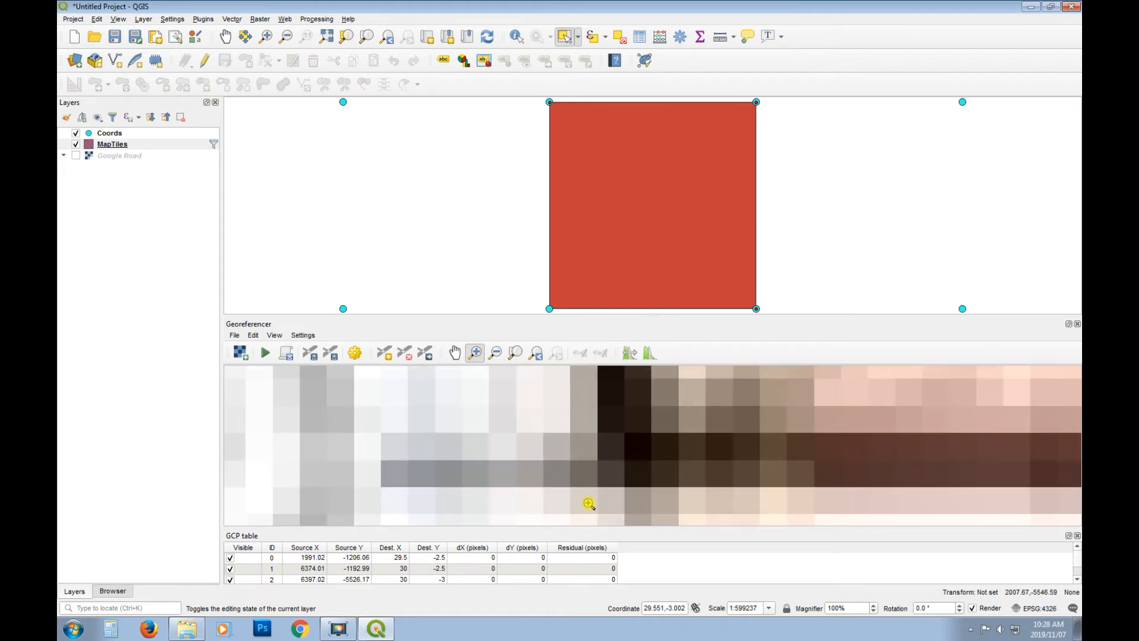
{"action": "left_click", "coordinate": [384, 353]}
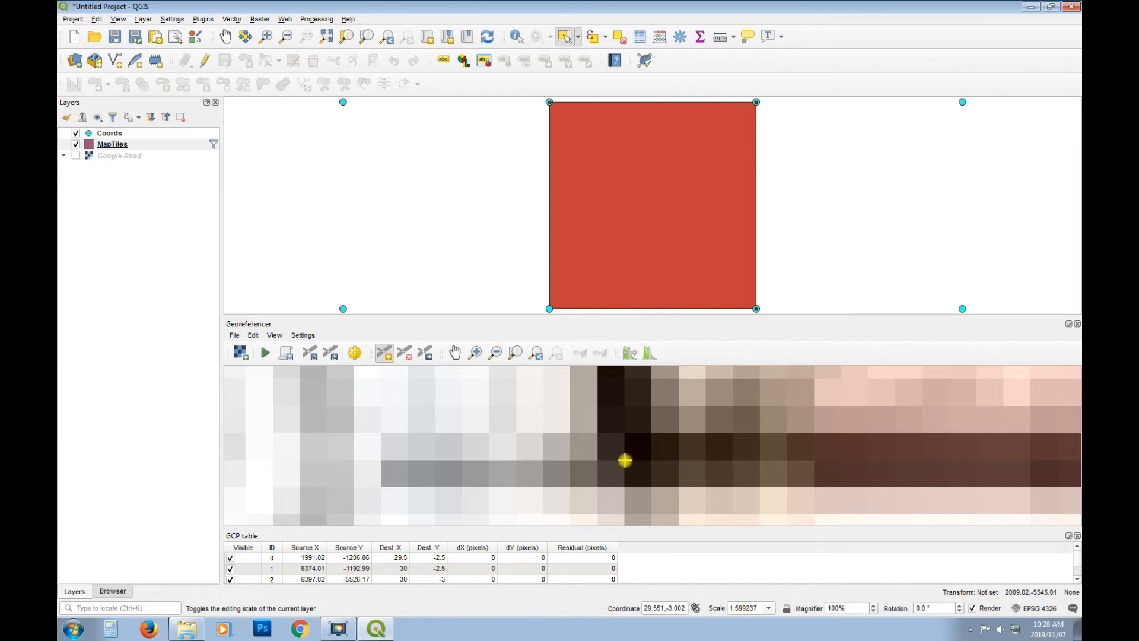
{"action": "left_click", "coordinate": [624, 460]}
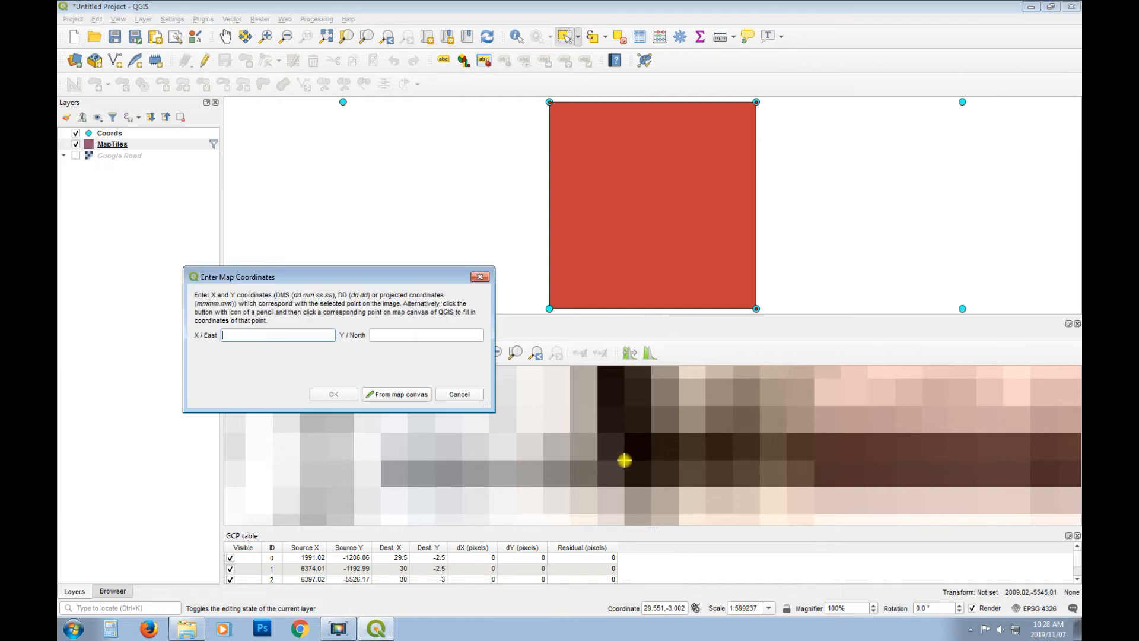
{"action": "left_click", "coordinate": [406, 394]}
{"action": "left_click", "coordinate": [549, 309]}
{"action": "left_click", "coordinate": [332, 394]}
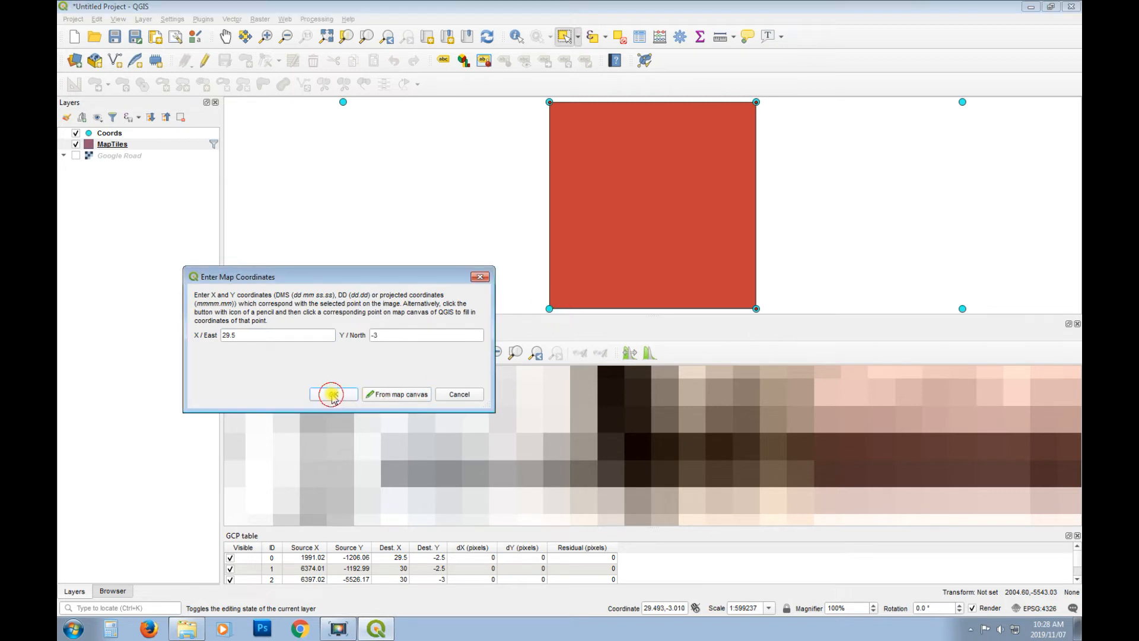
- Set the georeferencing transformation type to Helmert
{"action": "left_click", "coordinate": [508, 355]}
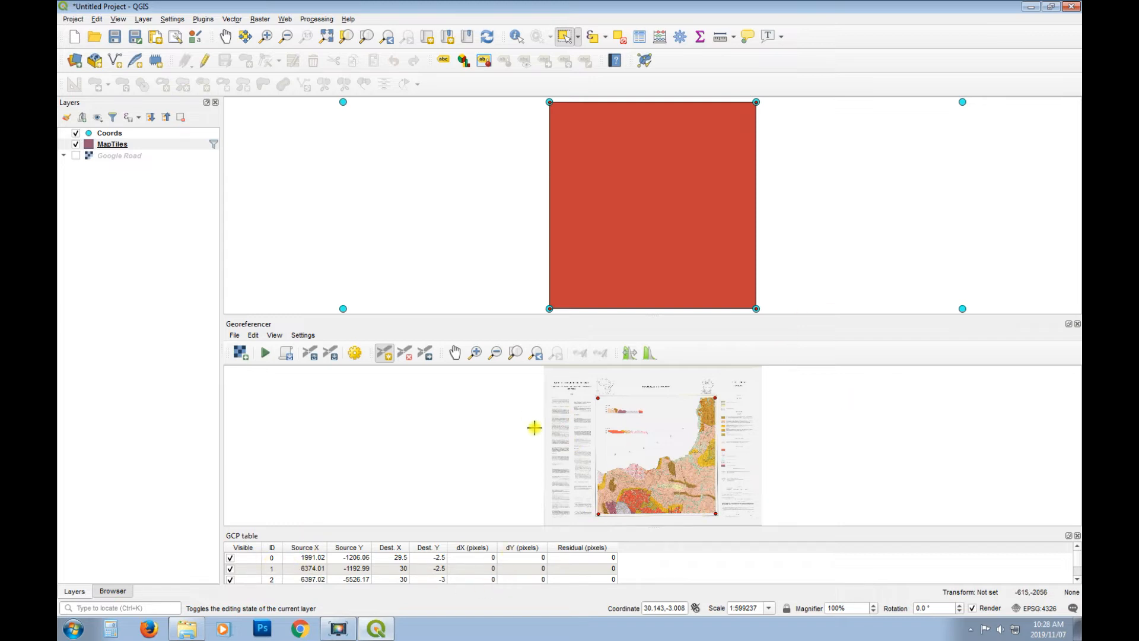
{"action": "left_click", "coordinate": [354, 354]}
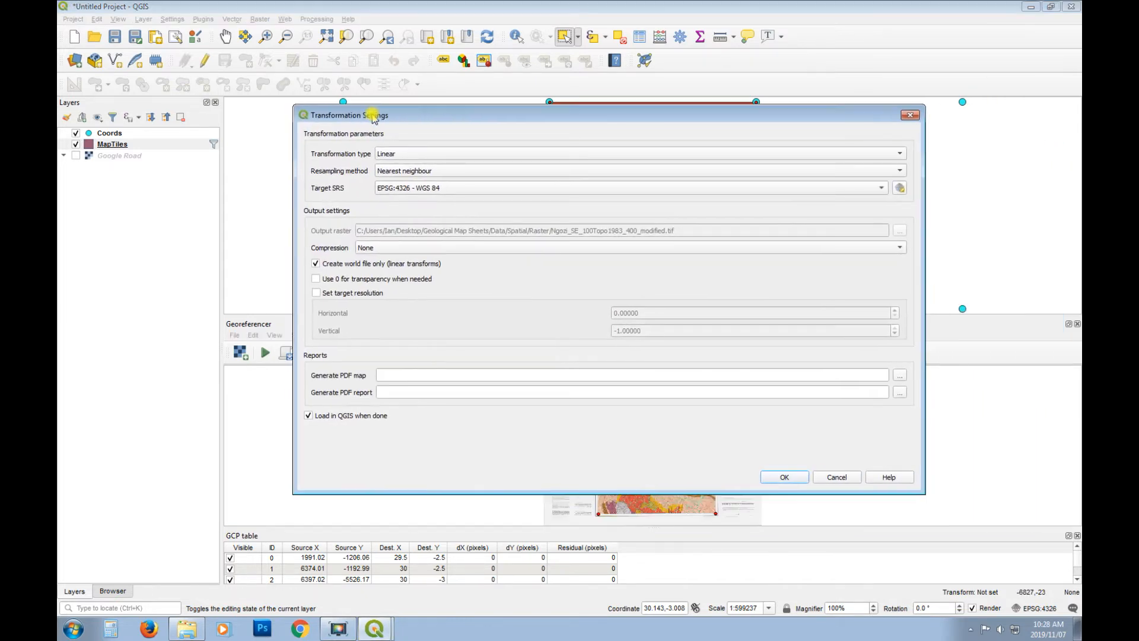
{"action": "left_click", "coordinate": [548, 154]}
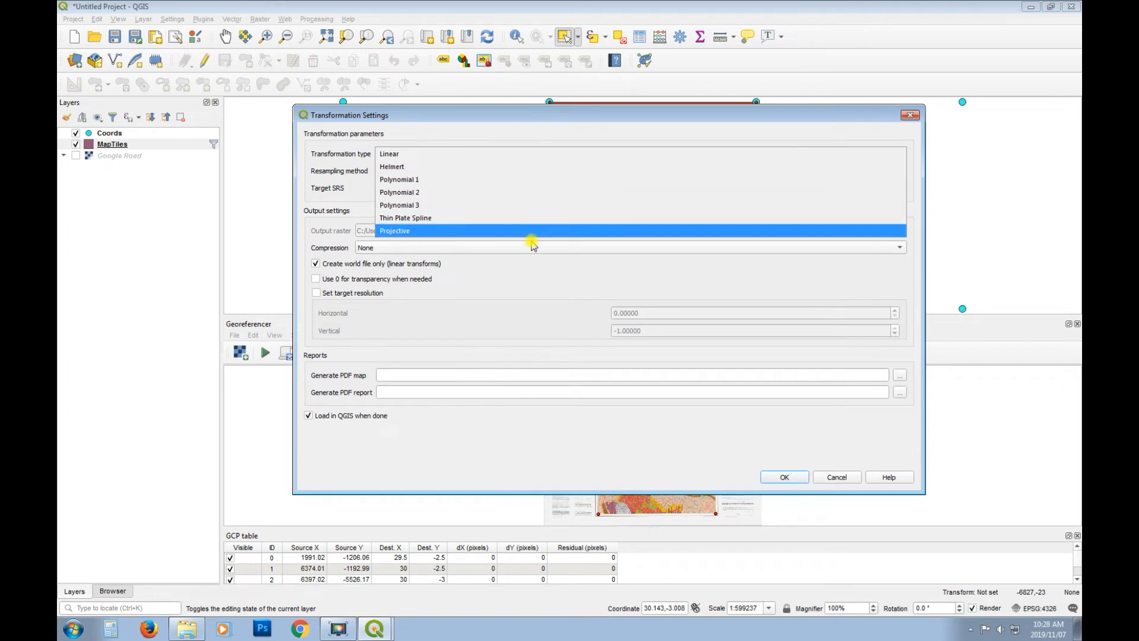
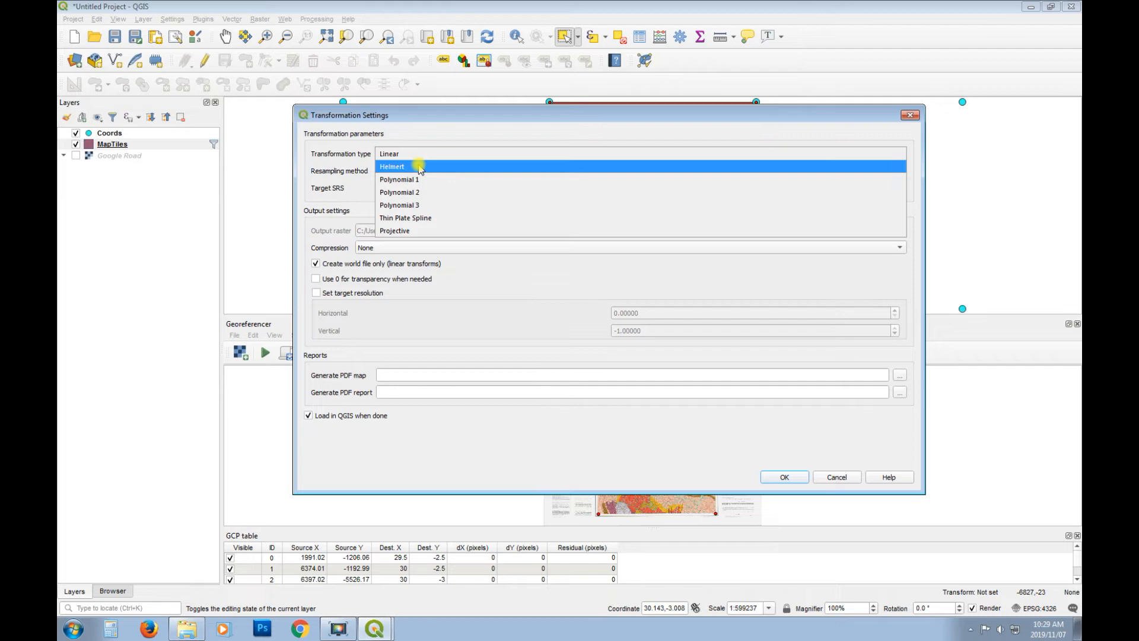
{"action": "left_click", "coordinate": [417, 168]}
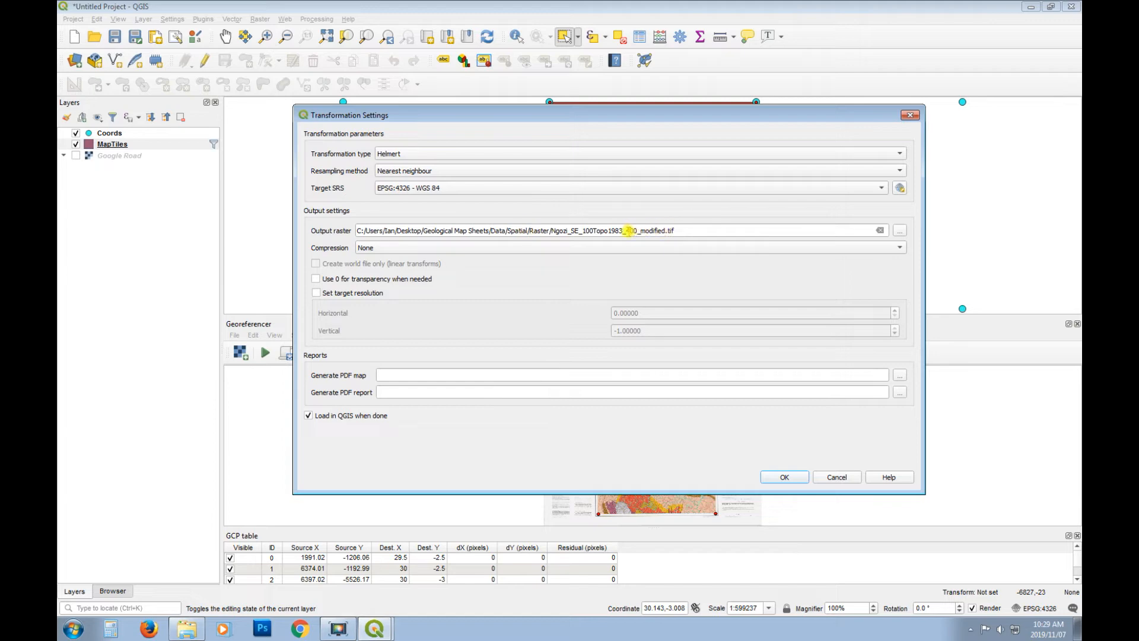
- Shorten the output raster's file name to Ngozi_SE.tif, accept the transformation settings and run the georeferencing
{"action": "left_click", "coordinate": [579, 230]}
{"action": "key", "text": "Delete"}
{"action": "key", "text": "Delete"}
{"action": "key", "text": "Delete"}
{"action": "key", "text": "Delete"}
{"action": "key", "text": "Delete"}
{"action": "key", "text": "Delete"}
{"action": "key", "text": "Delete"}
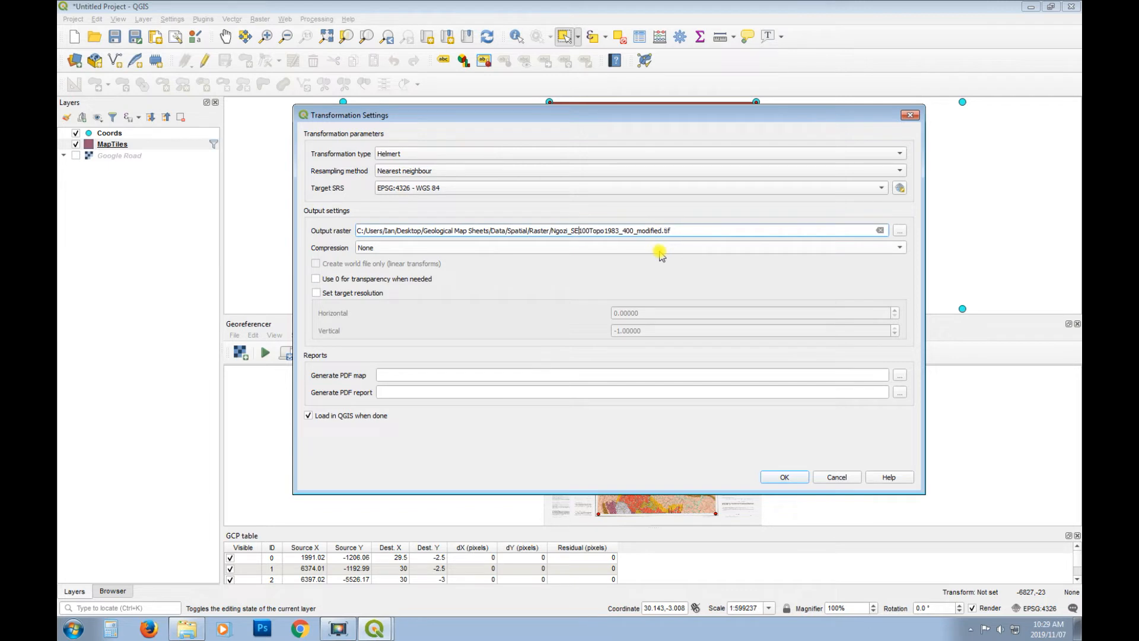
{"action": "key", "text": "Delete"}
{"action": "key", "text": "Delete"}
{"action": "key", "text": "Delete"}
{"action": "key", "text": "Delete"}
{"action": "key", "text": "Delete"}
{"action": "key", "text": "Delete"}
{"action": "key", "text": "Delete"}
{"action": "key", "text": "Delete"}
{"action": "key", "text": "Delete"}
{"action": "key", "text": "Delete"}
{"action": "key", "text": "Delete"}
{"action": "key", "text": "Delete"}
{"action": "key", "text": "Delete"}
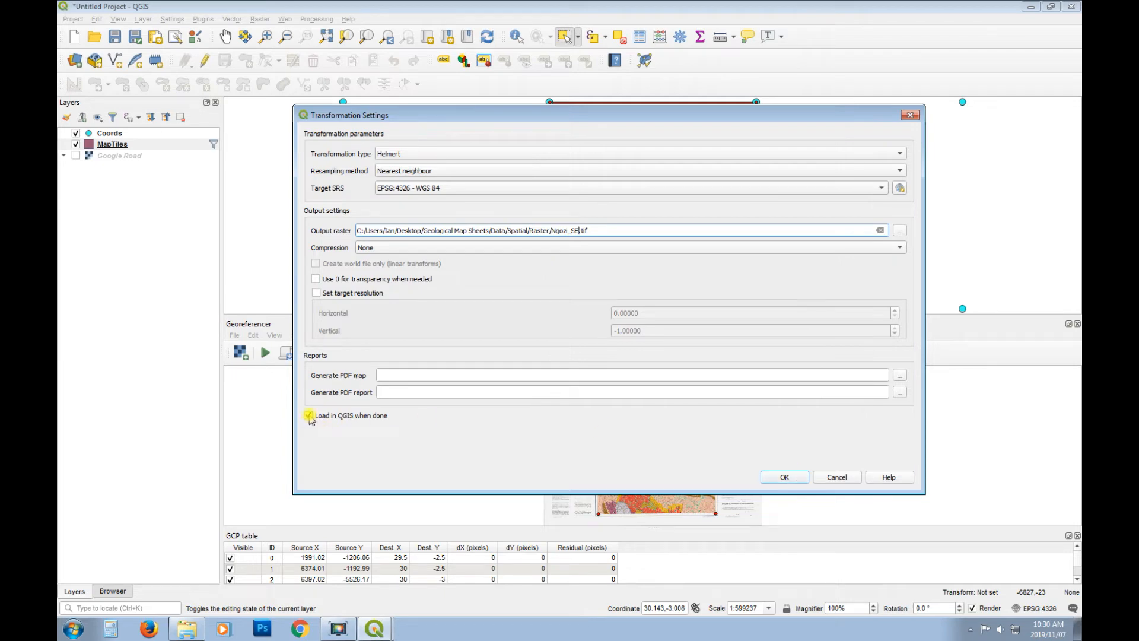
{"action": "left_click", "coordinate": [785, 477]}
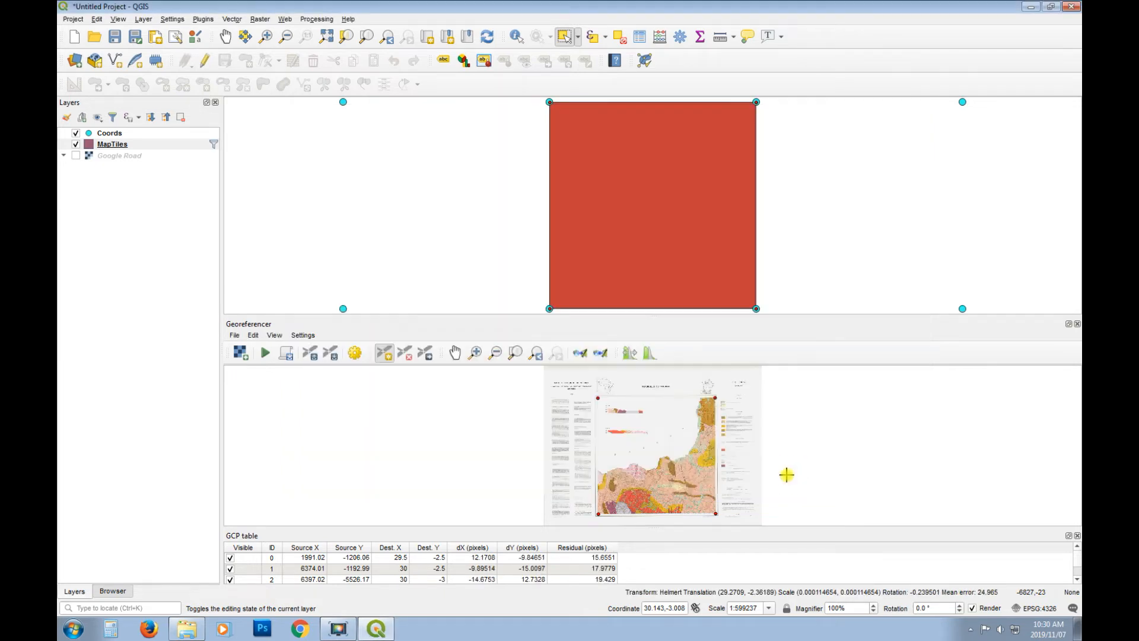
{"action": "left_click", "coordinate": [267, 356]}
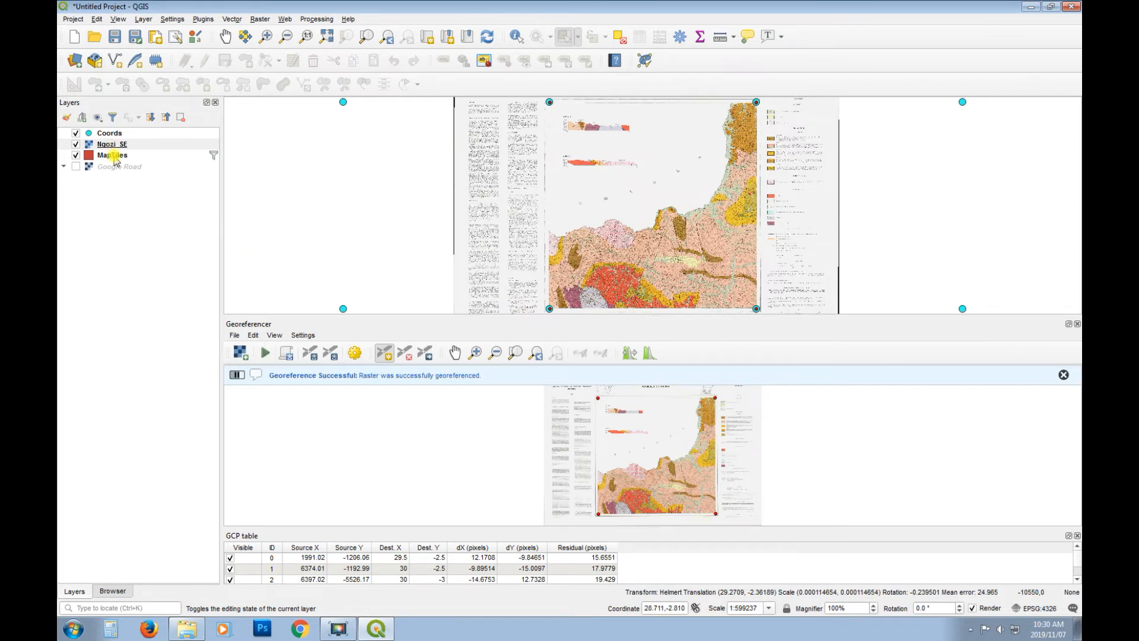
- Move the MapTiles layer above Ngozi_SE and set its simple fill style to No Brush
{"action": "left_click_drag", "start_coordinate": [105, 156], "coordinate": [138, 144]}
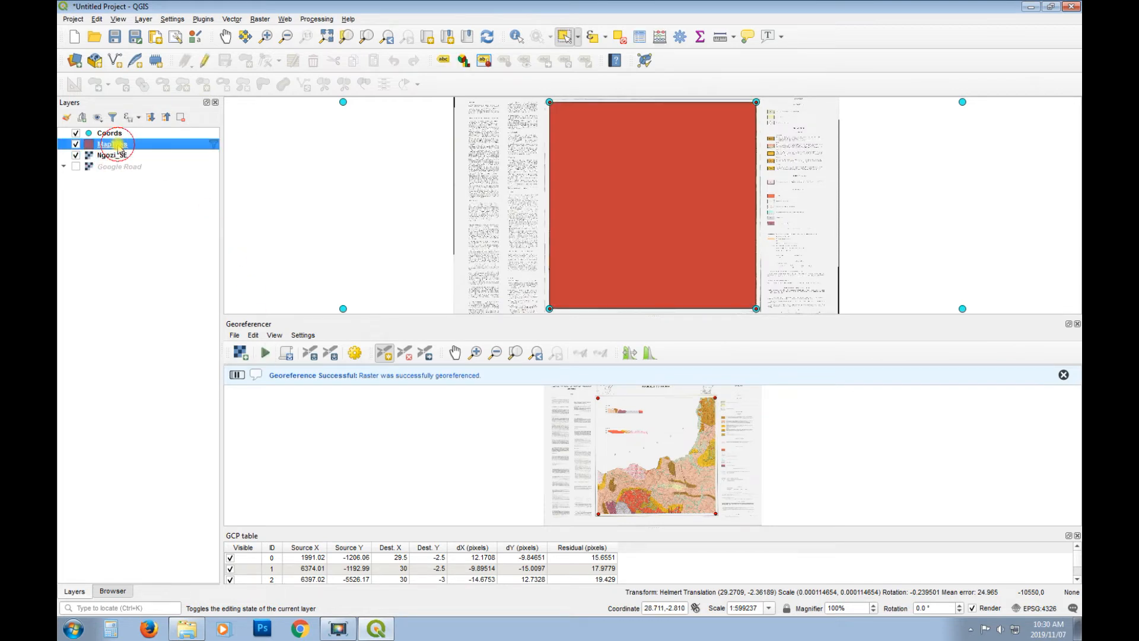
{"action": "right_click", "coordinate": [117, 145]}
{"action": "left_click", "coordinate": [183, 381]}
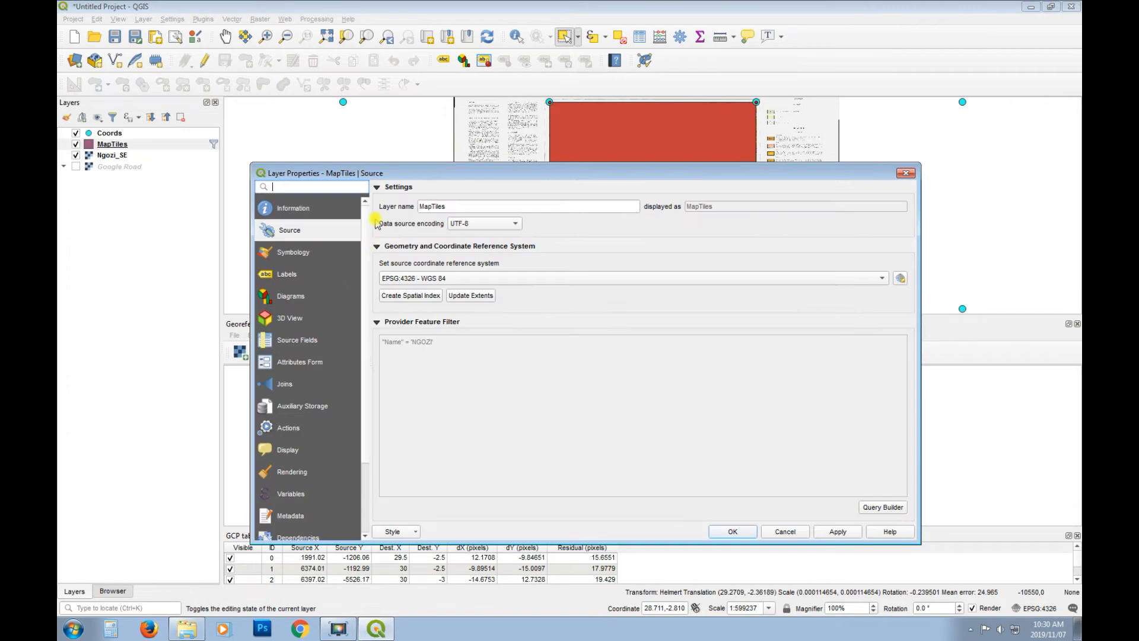
{"action": "left_click", "coordinate": [294, 252]}
{"action": "left_click", "coordinate": [426, 217]}
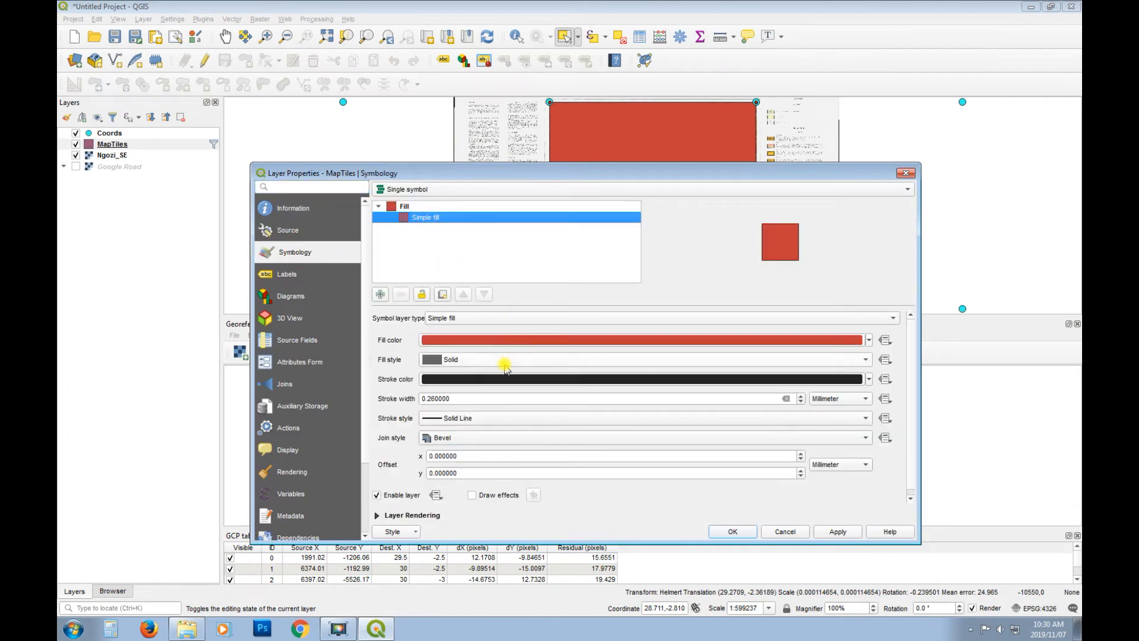
{"action": "left_click", "coordinate": [469, 359]}
{"action": "left_click", "coordinate": [470, 371]}
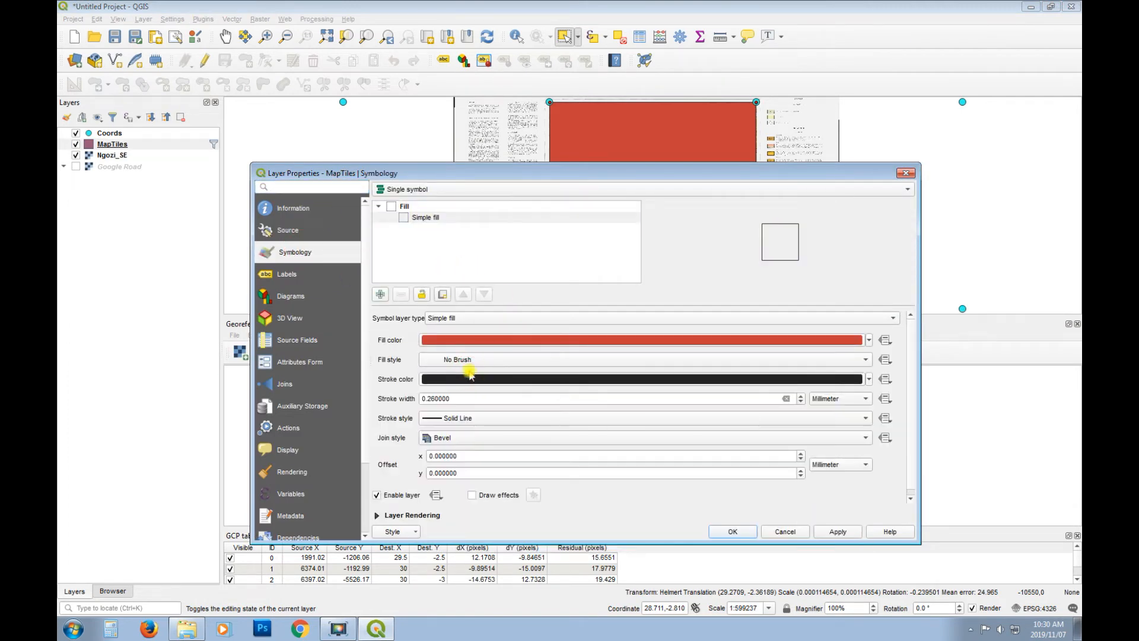
- Set the MapTiles outline to a stroke width of 0.5 mm and a bright cyan stroke colour, and apply the symbology
{"action": "double_click", "coordinate": [463, 399]}
{"action": "type", "text": "0.5"}
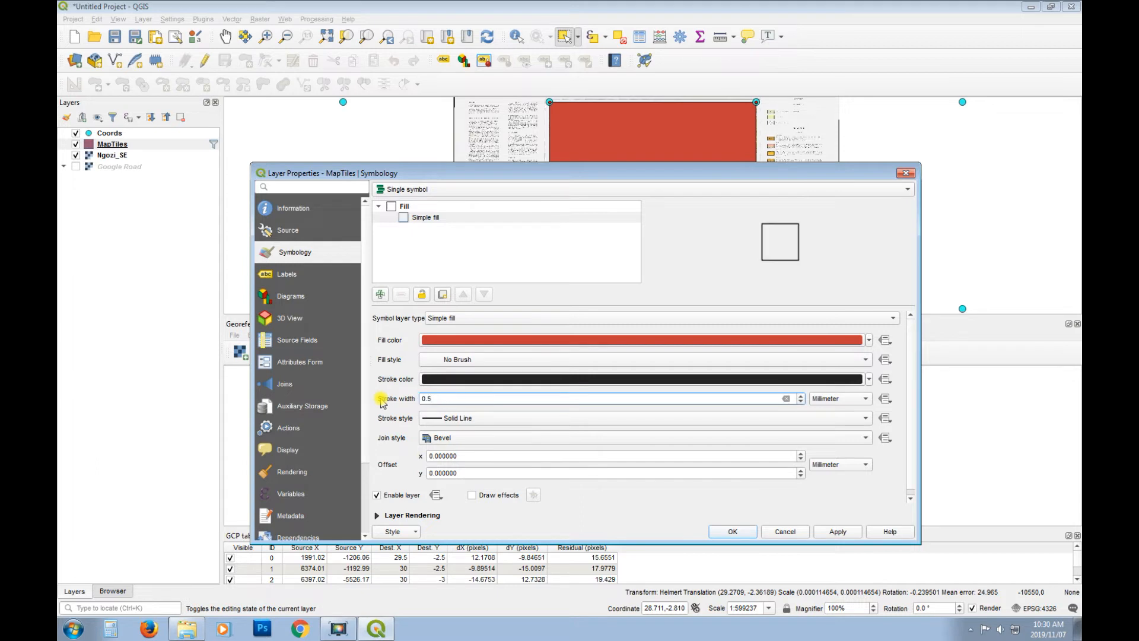
{"action": "left_click", "coordinate": [487, 379]}
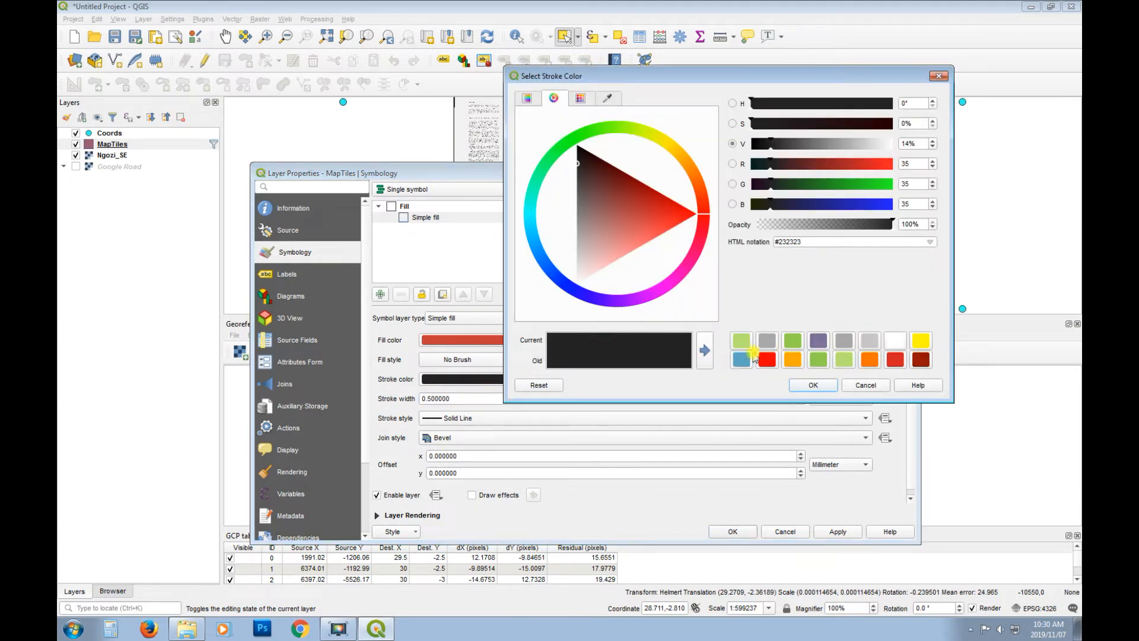
{"action": "left_click", "coordinate": [526, 213]}
{"action": "left_click", "coordinate": [558, 208]}
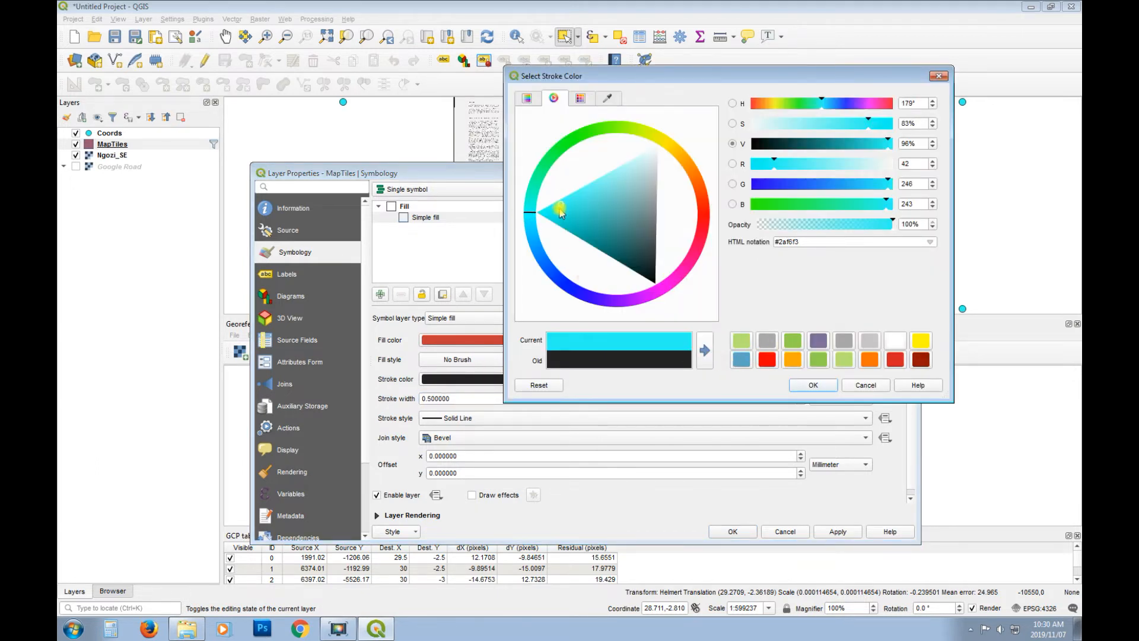
{"action": "left_click", "coordinate": [811, 387]}
{"action": "left_click", "coordinate": [838, 531]}
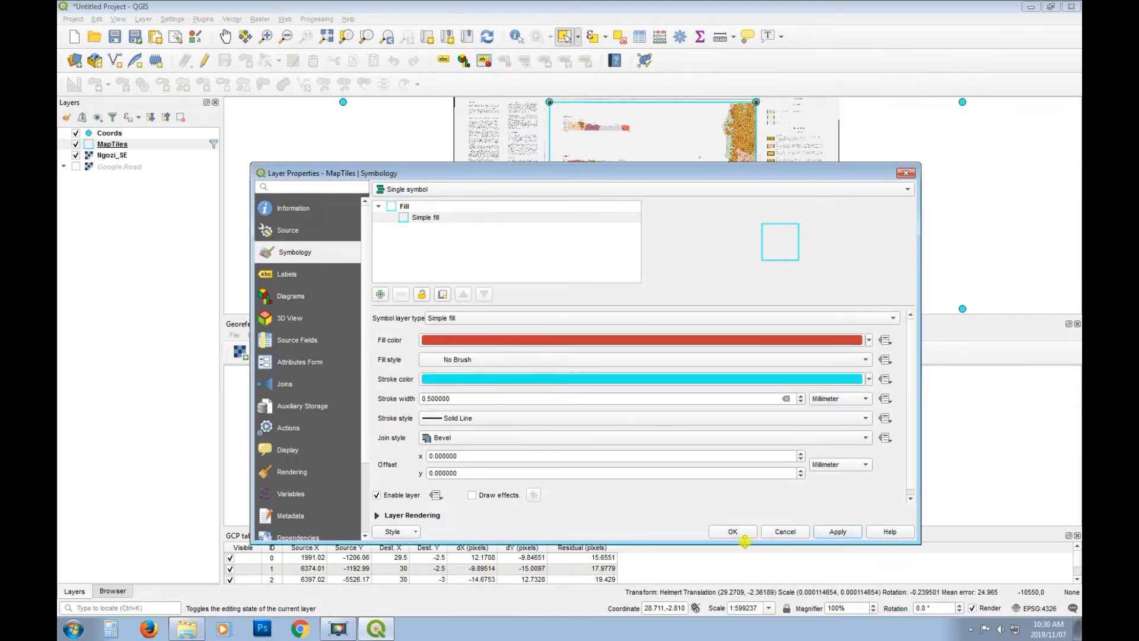
{"action": "left_click", "coordinate": [733, 531]}
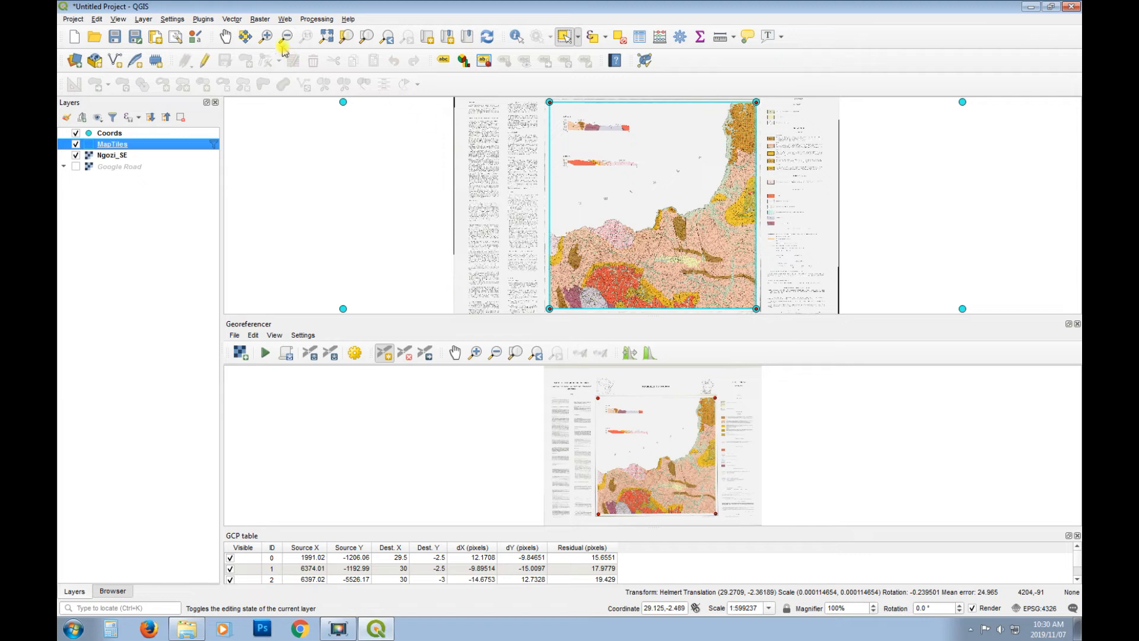
- Measure the offset between the MapTiles outline and the scanned map frame at the southeast corner
{"action": "left_click", "coordinate": [266, 36]}
{"action": "left_click_drag", "start_coordinate": [769, 292], "coordinate": [730, 323]}
{"action": "left_click_drag", "start_coordinate": [724, 174], "coordinate": [655, 236]}
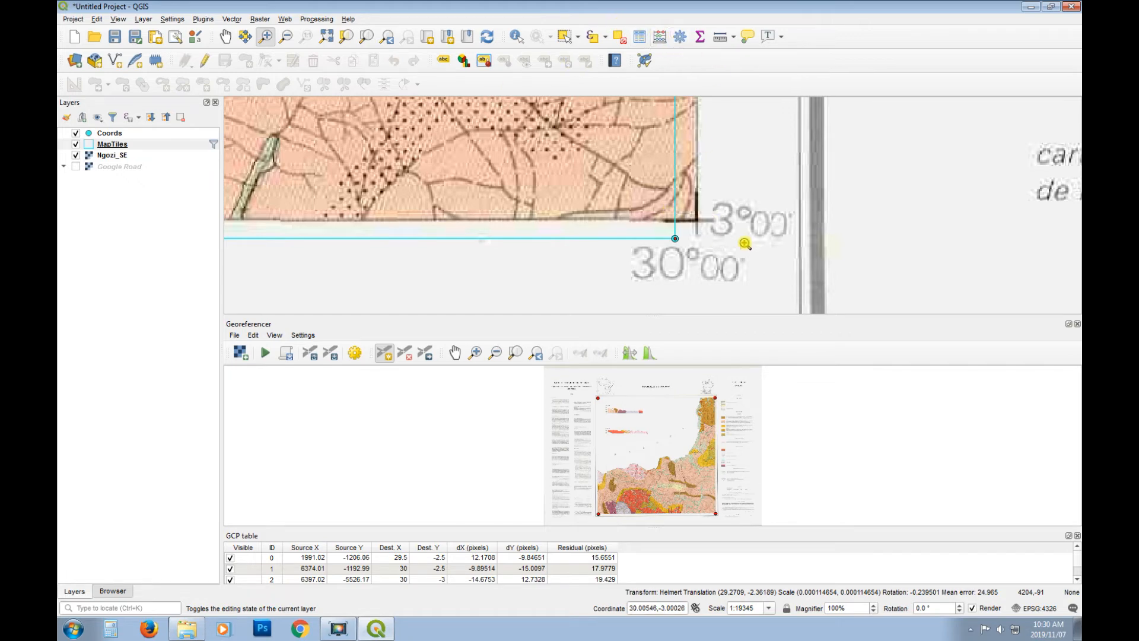
{"action": "left_click", "coordinate": [721, 36]}
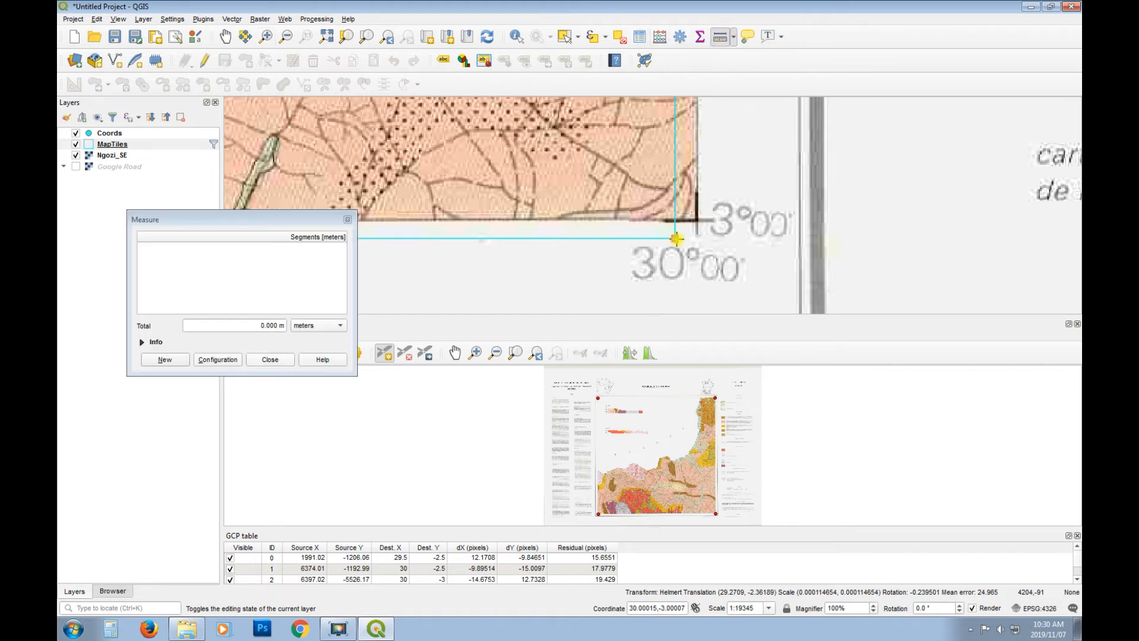
{"action": "left_click", "coordinate": [676, 238]}
{"action": "left_click", "coordinate": [349, 220]}
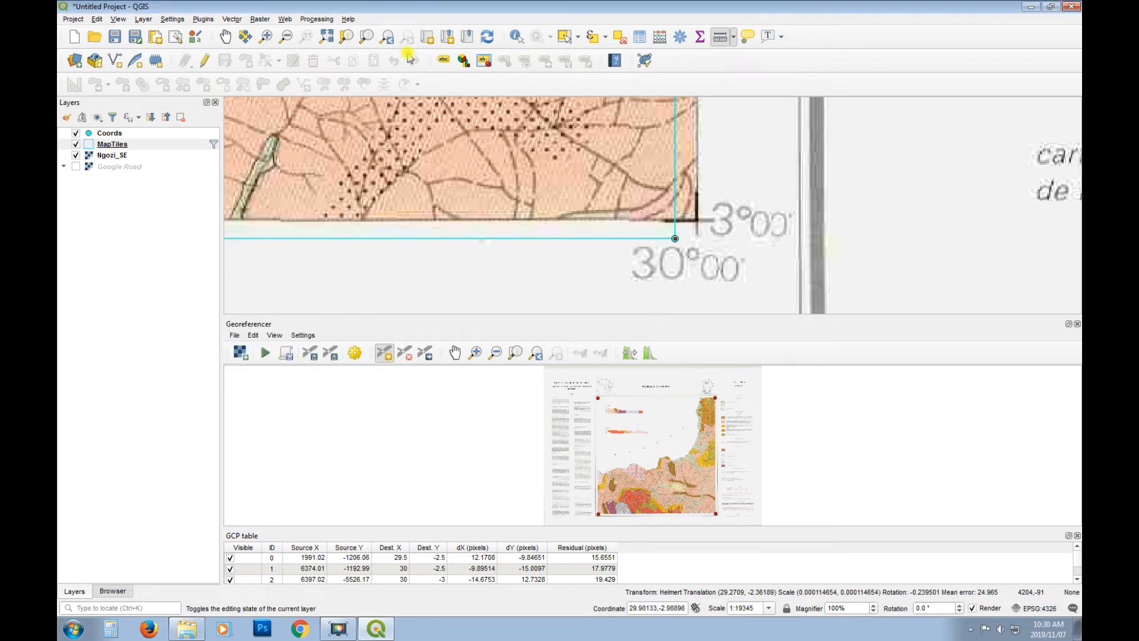
- Examine the alignment of the scanned map frame with the MapTiles outline at the southwest corner
{"action": "left_click", "coordinate": [285, 37]}
{"action": "left_click_drag", "start_coordinate": [354, 101], "coordinate": [588, 232]}
{"action": "left_click_drag", "start_coordinate": [492, 180], "coordinate": [608, 242]}
{"action": "left_click", "coordinate": [266, 36]}
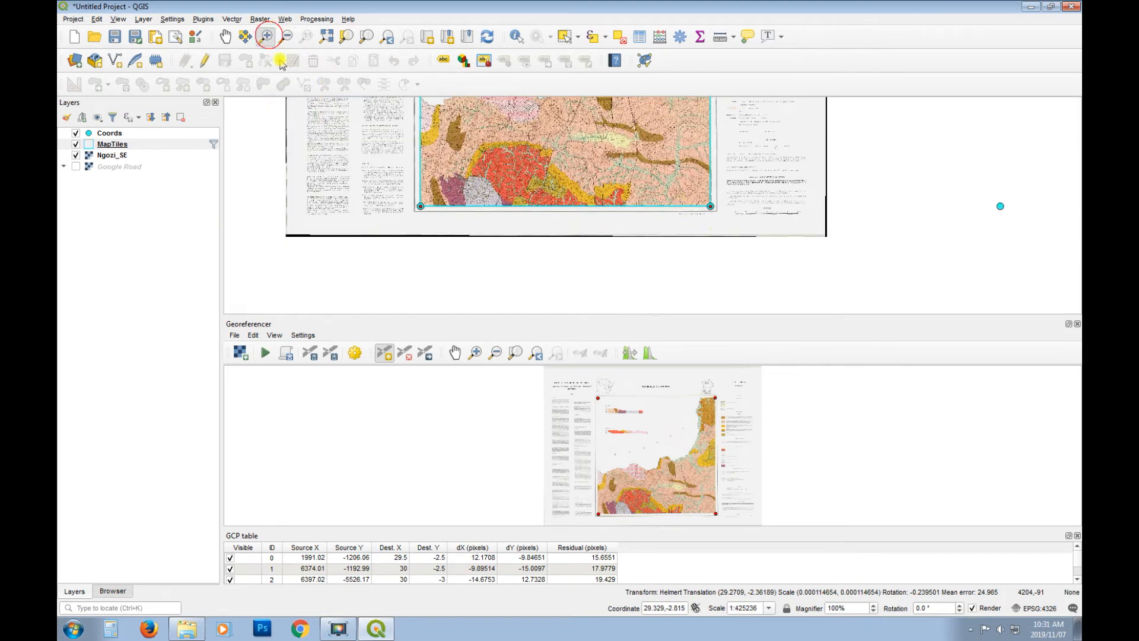
{"action": "left_click_drag", "start_coordinate": [445, 188], "coordinate": [427, 221]}
{"action": "left_click_drag", "start_coordinate": [636, 180], "coordinate": [605, 217]}
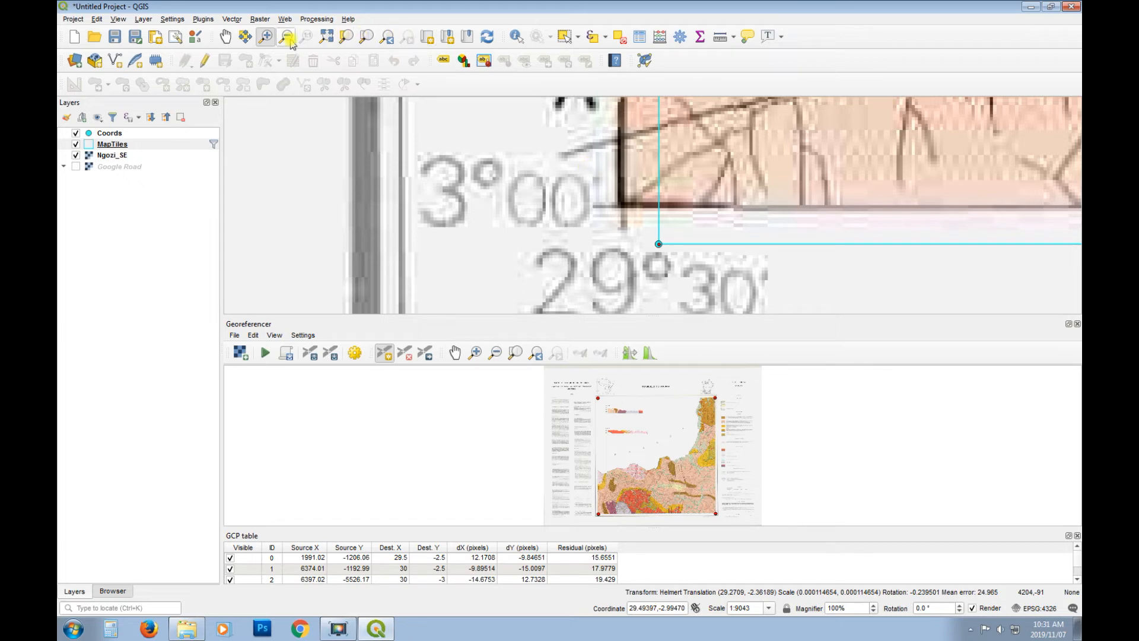
- Examine how the scanned Ngozi_SE frame lines up with the MapTiles outline at the northwest corner
{"action": "left_click", "coordinate": [288, 39]}
{"action": "left_click_drag", "start_coordinate": [568, 155], "coordinate": [684, 263]}
{"action": "left_click_drag", "start_coordinate": [612, 184], "coordinate": [706, 258]}
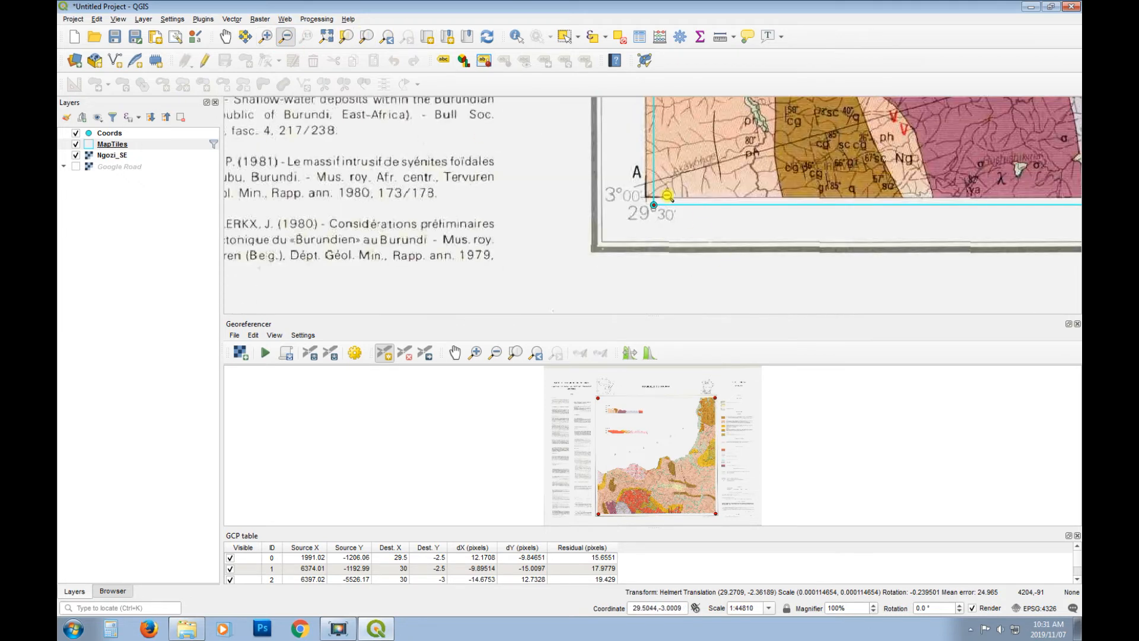
{"action": "left_click_drag", "start_coordinate": [667, 196], "coordinate": [709, 246]}
{"action": "left_click_drag", "start_coordinate": [584, 175], "coordinate": [781, 264]}
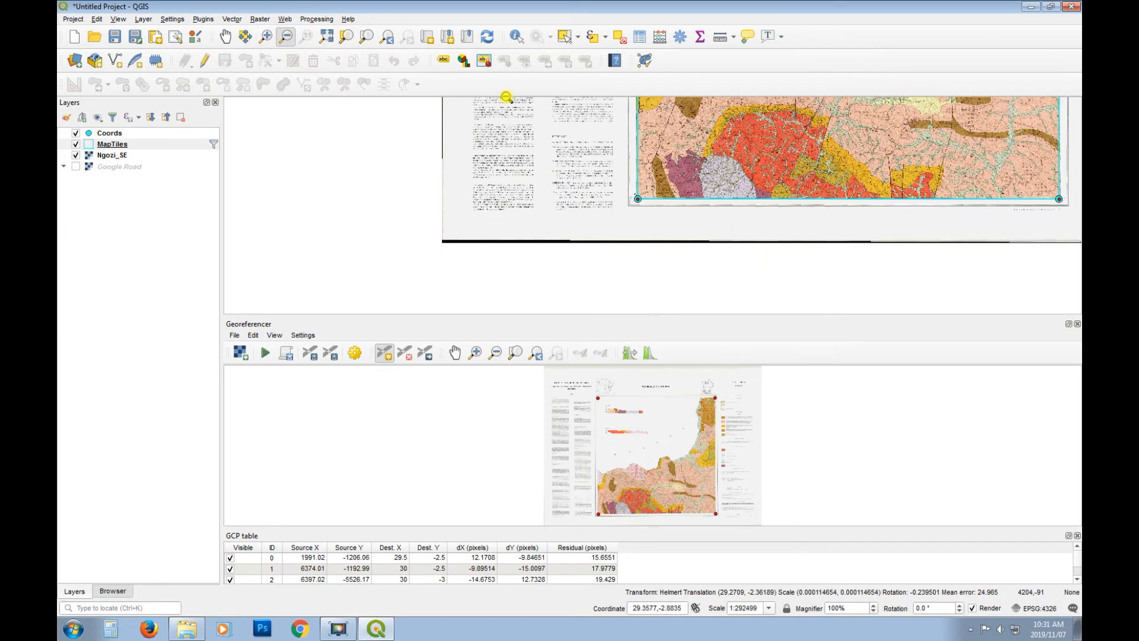
{"action": "left_click", "coordinate": [226, 37]}
{"action": "left_click_drag", "start_coordinate": [603, 144], "coordinate": [603, 263]}
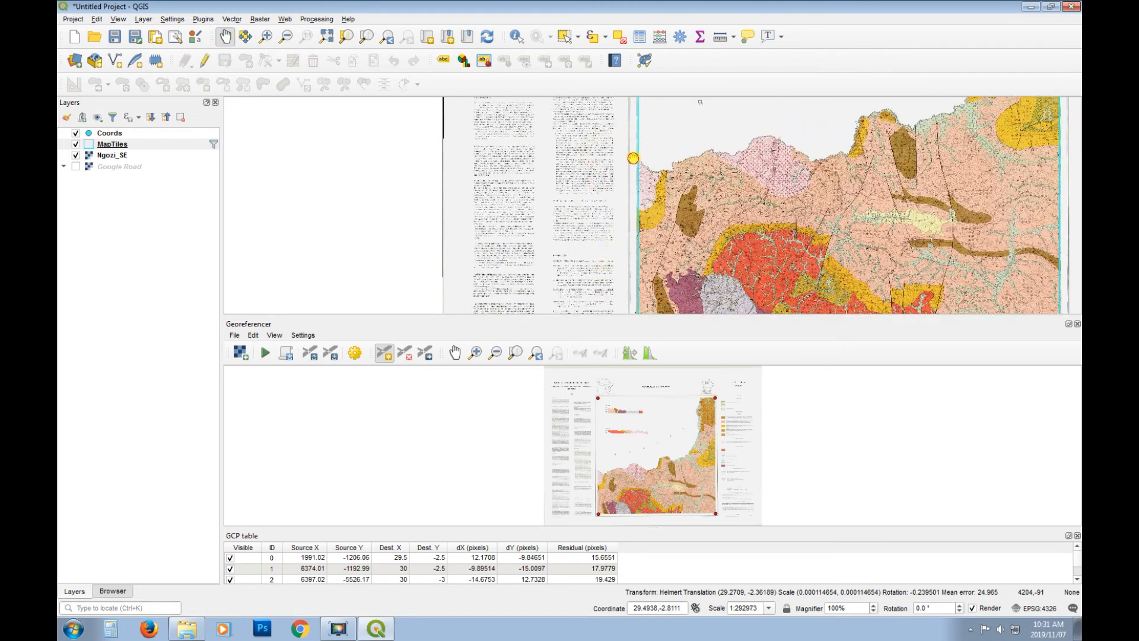
{"action": "left_click_drag", "start_coordinate": [633, 158], "coordinate": [654, 304]}
{"action": "left_click_drag", "start_coordinate": [663, 185], "coordinate": [652, 306]}
{"action": "left_click_drag", "start_coordinate": [665, 186], "coordinate": [592, 239]}
{"action": "left_click", "coordinate": [265, 37]}
{"action": "left_click_drag", "start_coordinate": [729, 175], "coordinate": [654, 223]}
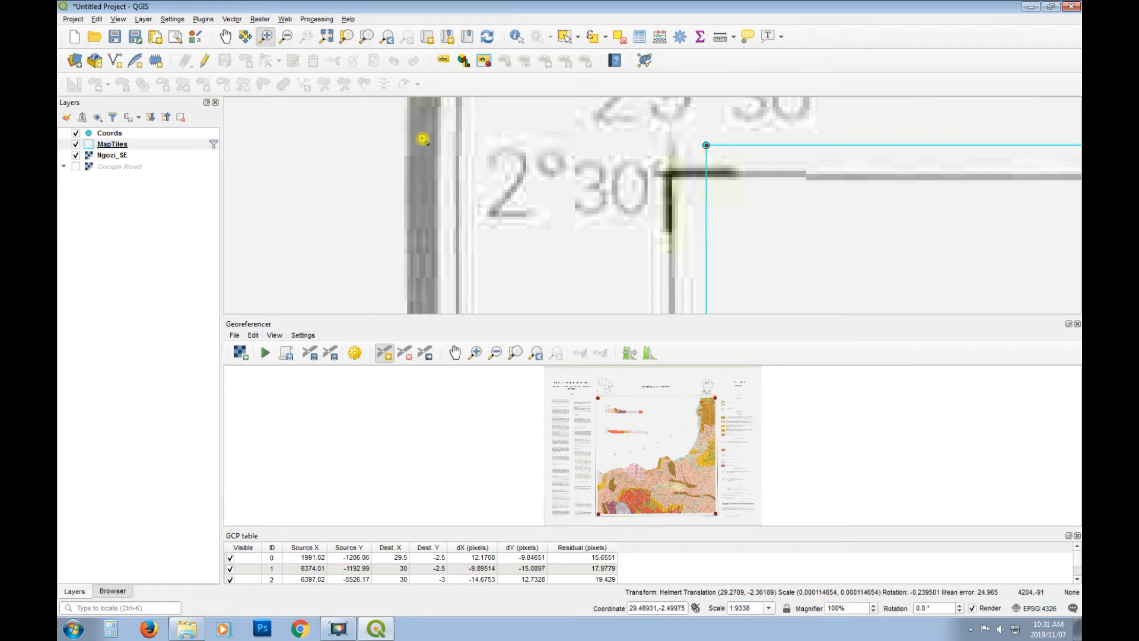
- Set the georeferencing transformation type to Polynomial 1 and the output raster's file name to Ngozi_SE_p1.tif
{"action": "left_click", "coordinate": [355, 353]}
{"action": "left_click", "coordinate": [865, 154]}
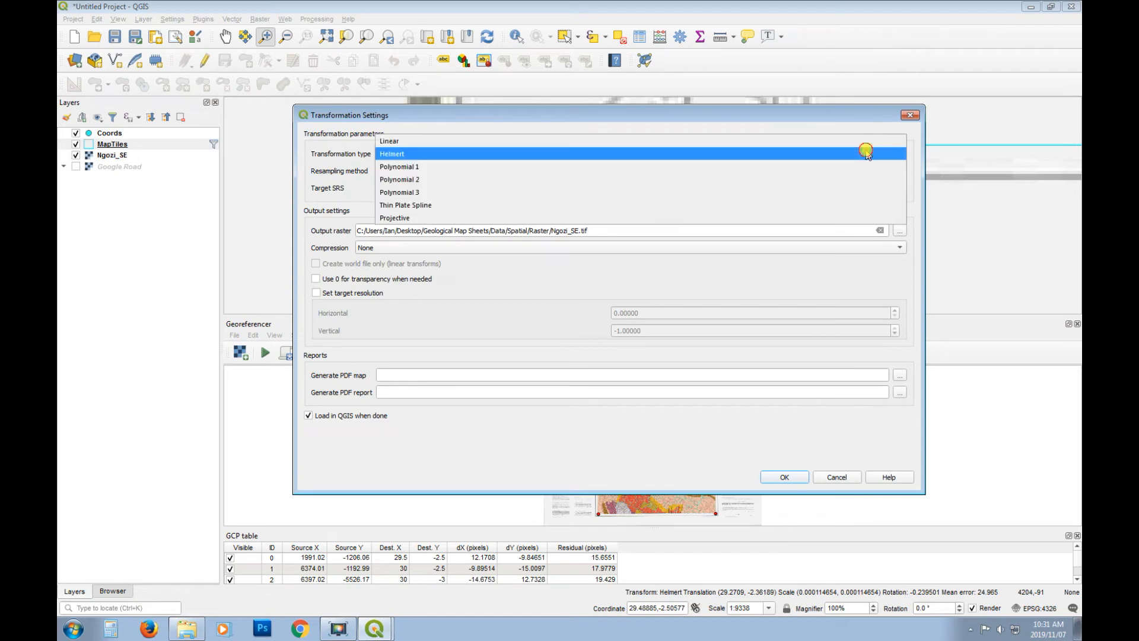
{"action": "left_click", "coordinate": [433, 162]}
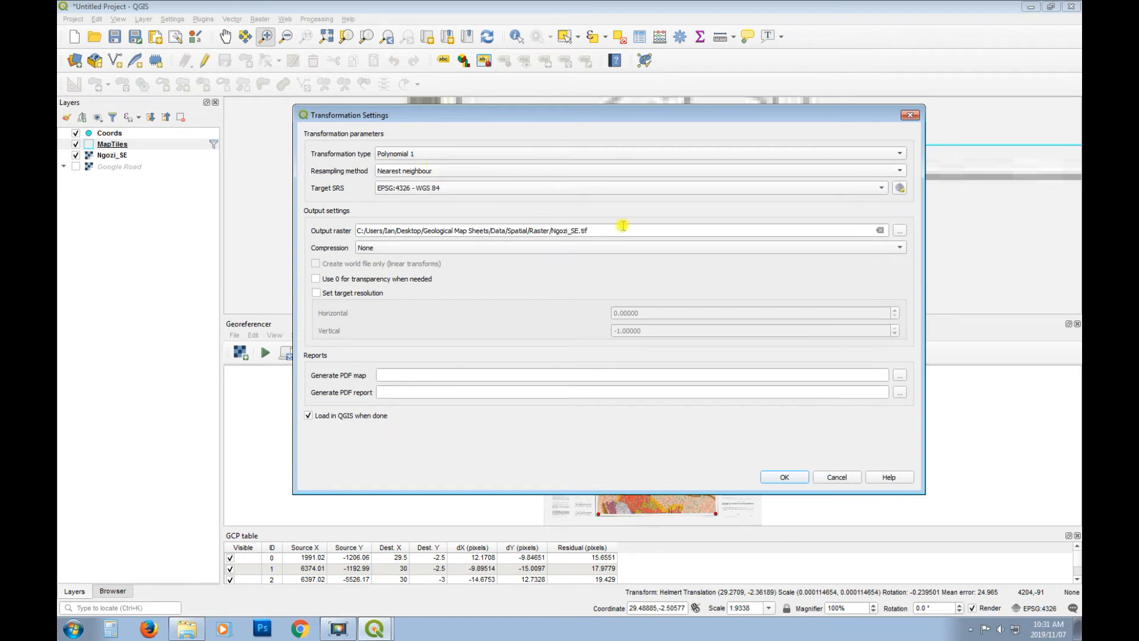
{"action": "left_click", "coordinate": [578, 230]}
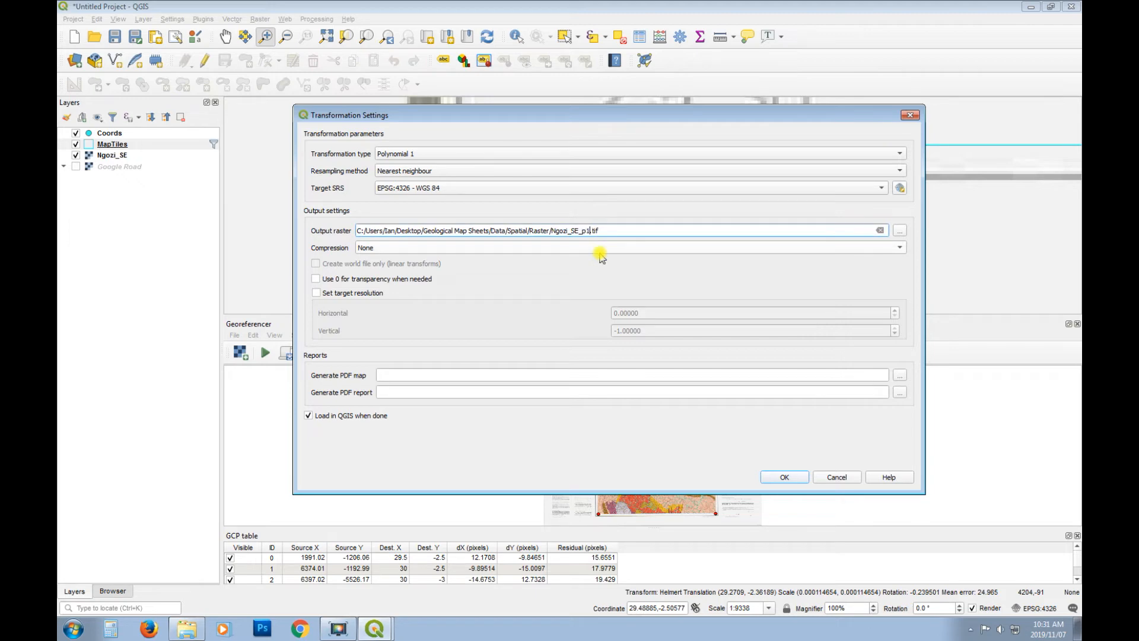
{"action": "left_click", "coordinate": [792, 477]}
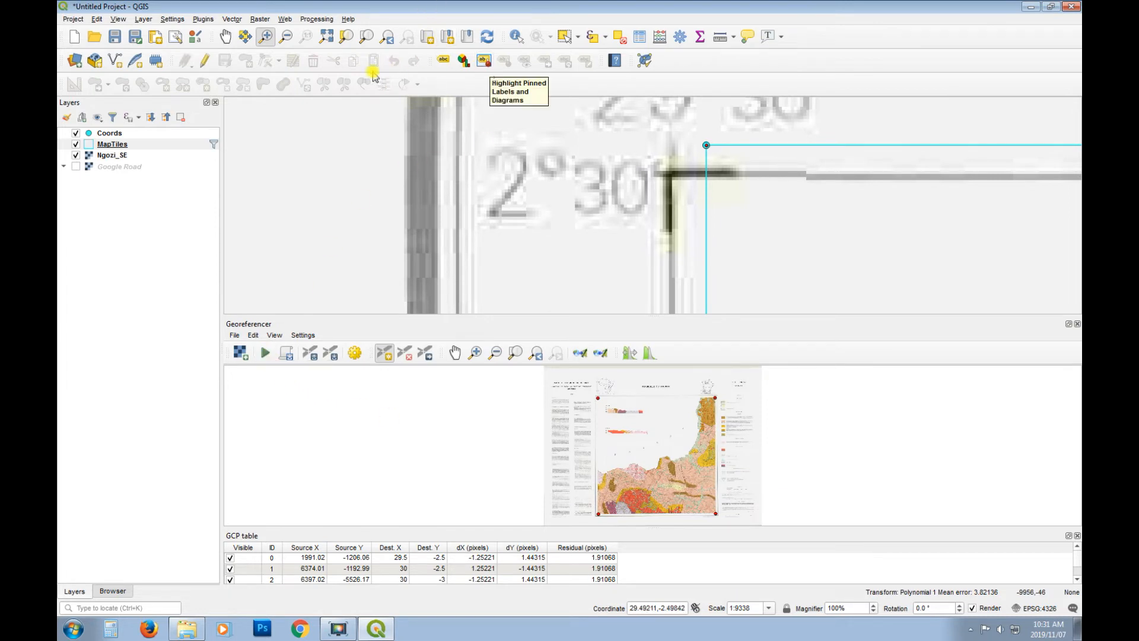
- Run the georeferencing with the Polynomial 1 settings to load the new raster alongside Ngozi_SE
{"action": "left_click", "coordinate": [325, 37]}
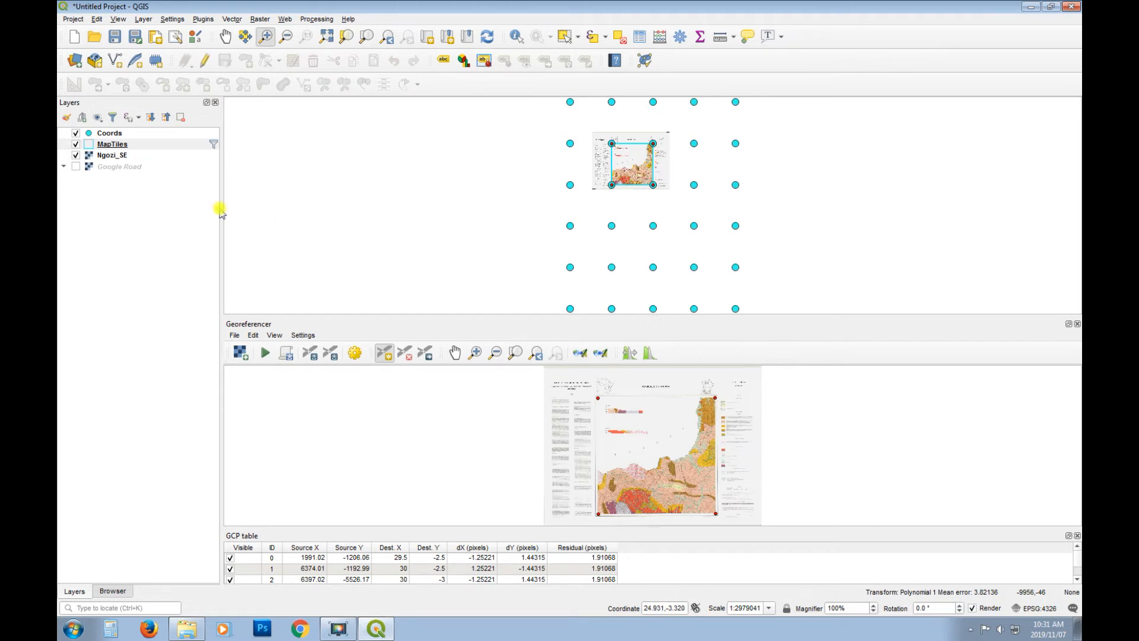
{"action": "right_click", "coordinate": [120, 155]}
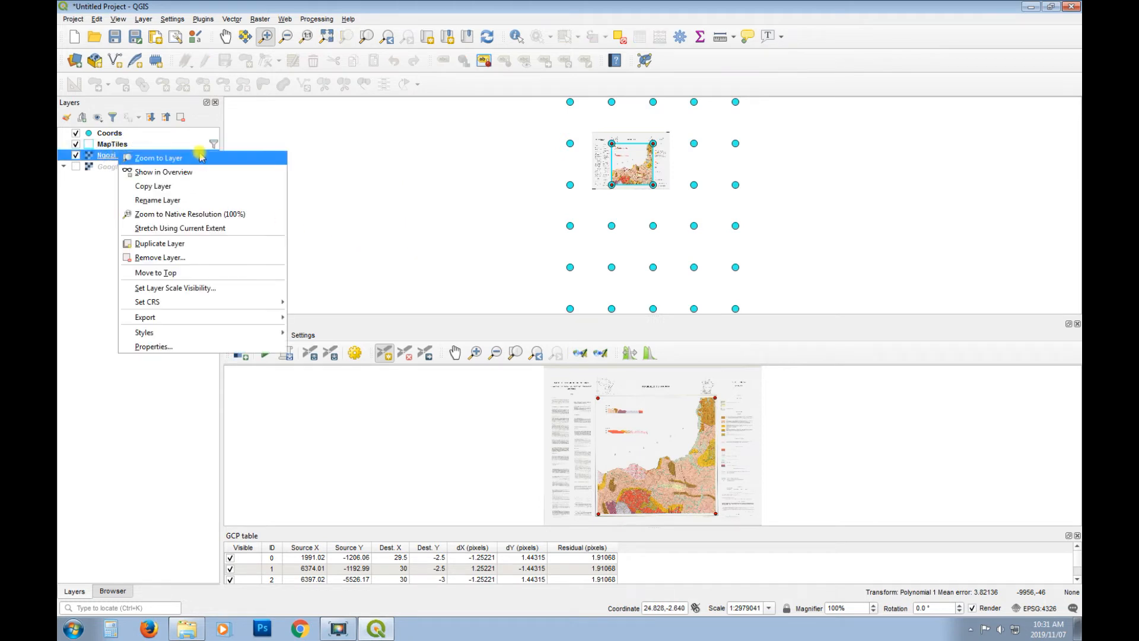
{"action": "left_click", "coordinate": [199, 156]}
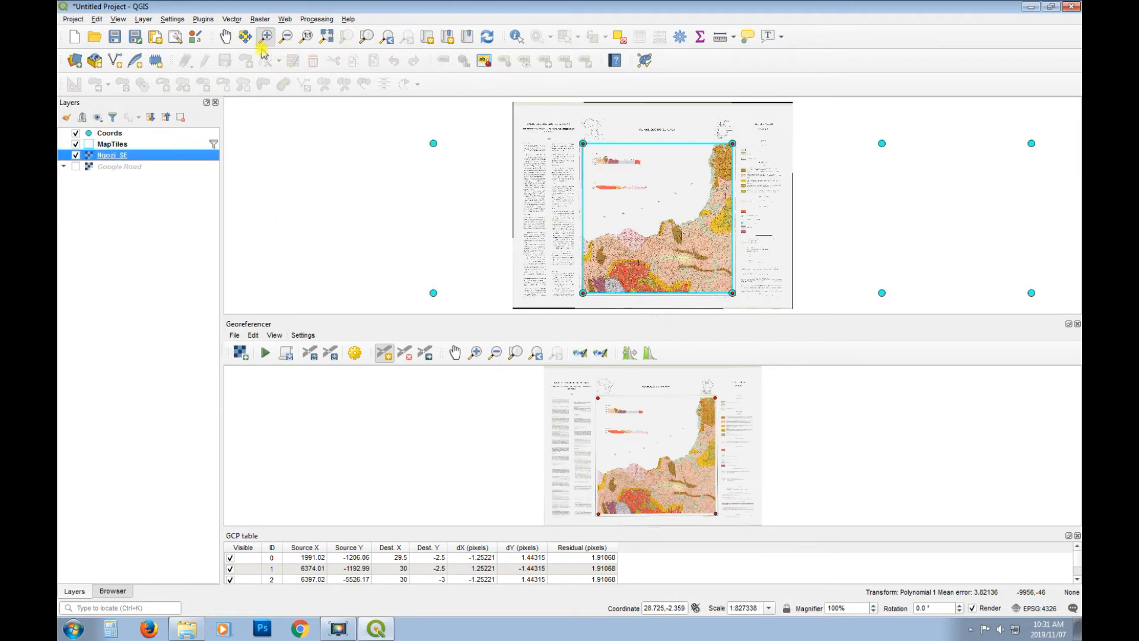
{"action": "left_click", "coordinate": [266, 354]}
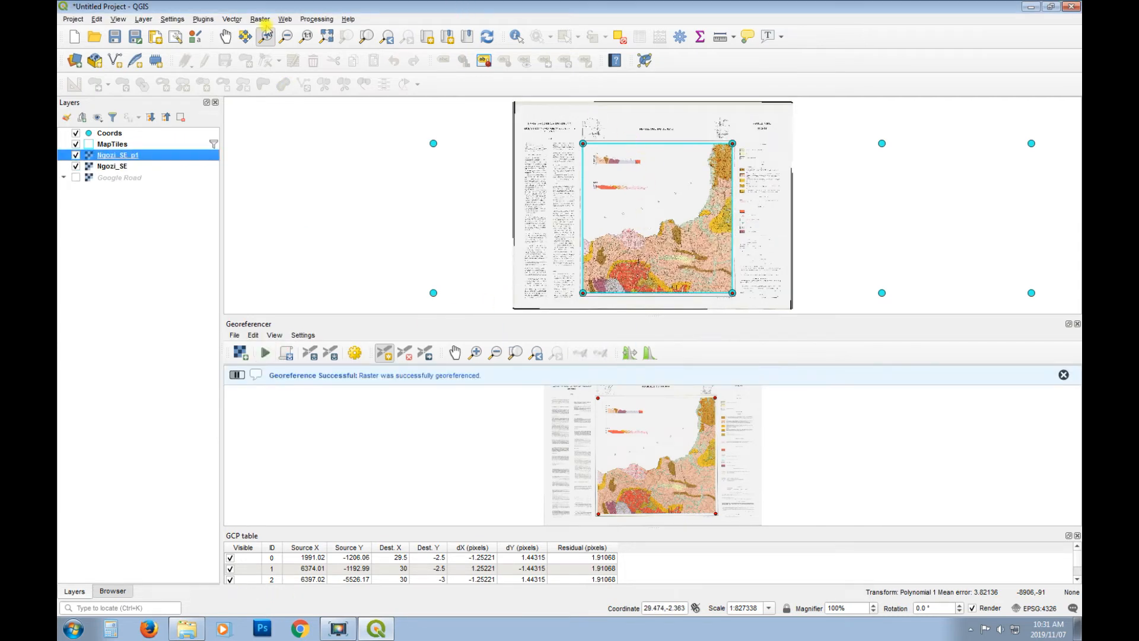
- Hide the Helmert-based Ngozi_SE layer and check the Ngozi_SE_p1 frame against the MapTiles outline at the northwest corner
{"action": "left_click_drag", "start_coordinate": [627, 132], "coordinate": [564, 158]}
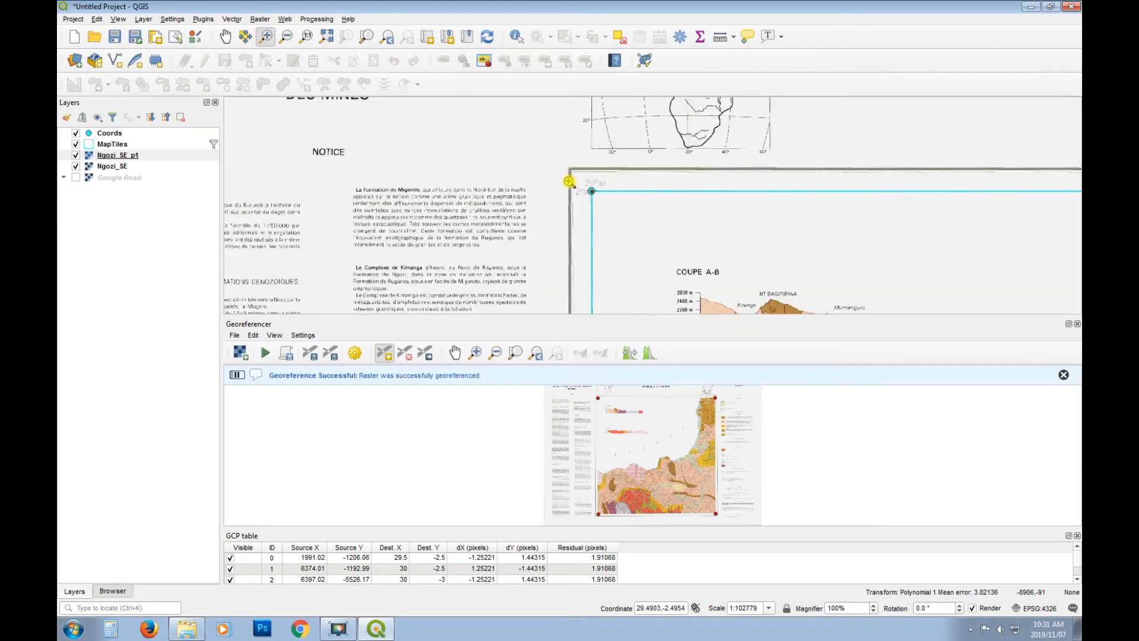
{"action": "left_click_drag", "start_coordinate": [629, 184], "coordinate": [561, 214]}
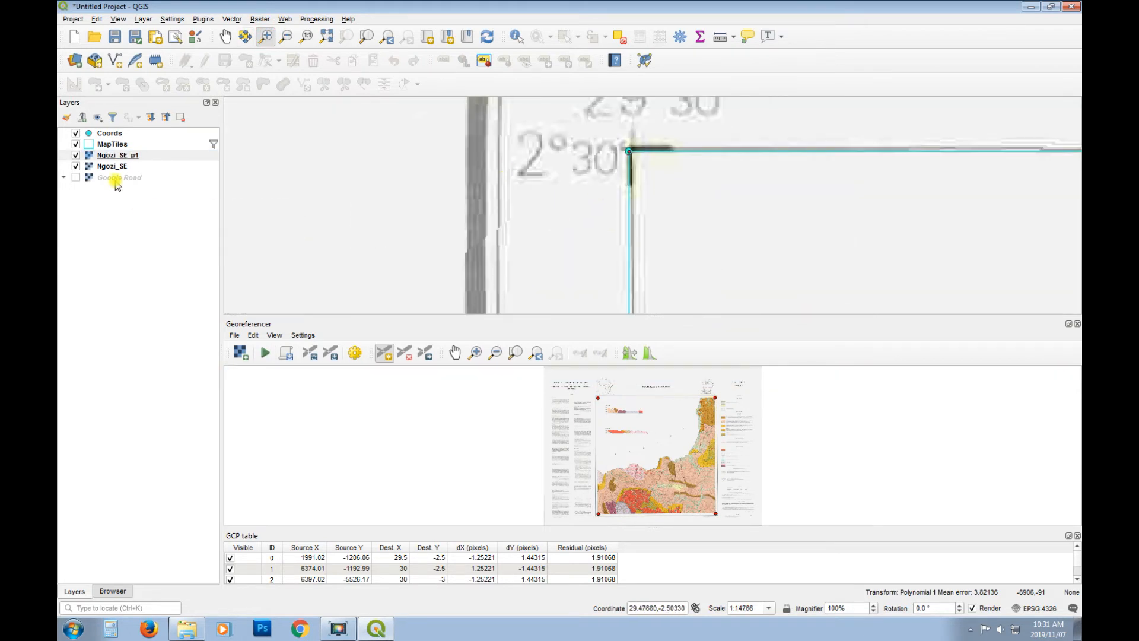
{"action": "left_click", "coordinate": [76, 166]}
{"action": "left_click_drag", "start_coordinate": [674, 127], "coordinate": [816, 289]}
{"action": "left_click", "coordinate": [286, 36]}
{"action": "left_click", "coordinate": [622, 190]}
{"action": "left_click", "coordinate": [601, 177]}
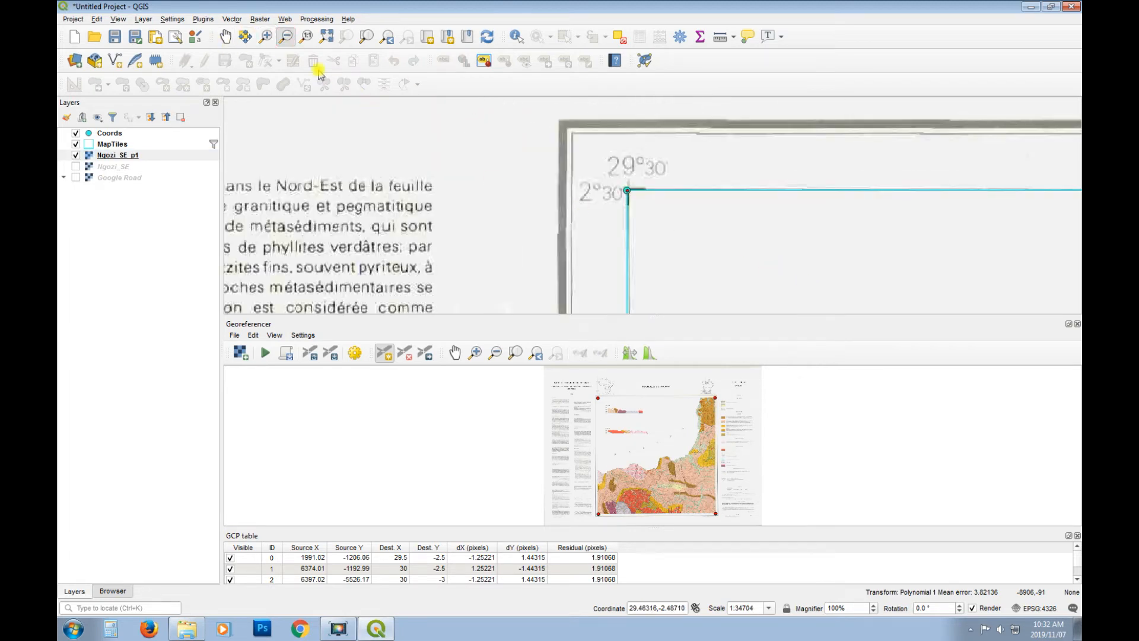
- Measure the offset between the MapTiles outline and the Ngozi_SE_p1 map frame at the northeast corner
{"action": "left_click", "coordinate": [227, 37]}
{"action": "left_click", "coordinate": [148, 145]}
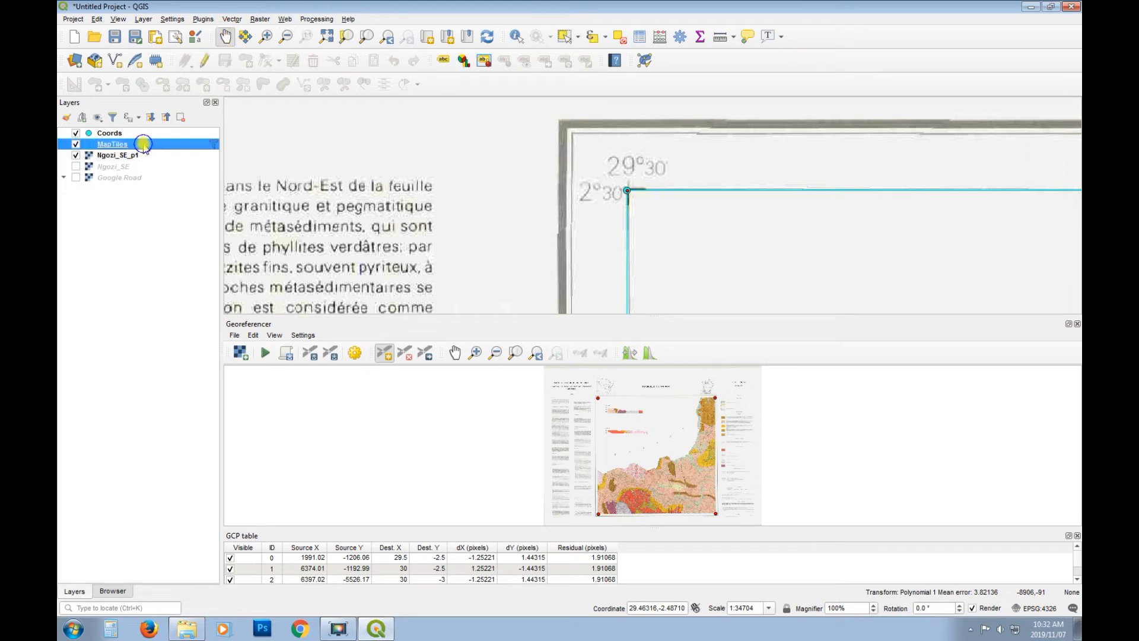
{"action": "right_click", "coordinate": [142, 145]}
{"action": "left_click", "coordinate": [184, 150]}
{"action": "left_click", "coordinate": [266, 37]}
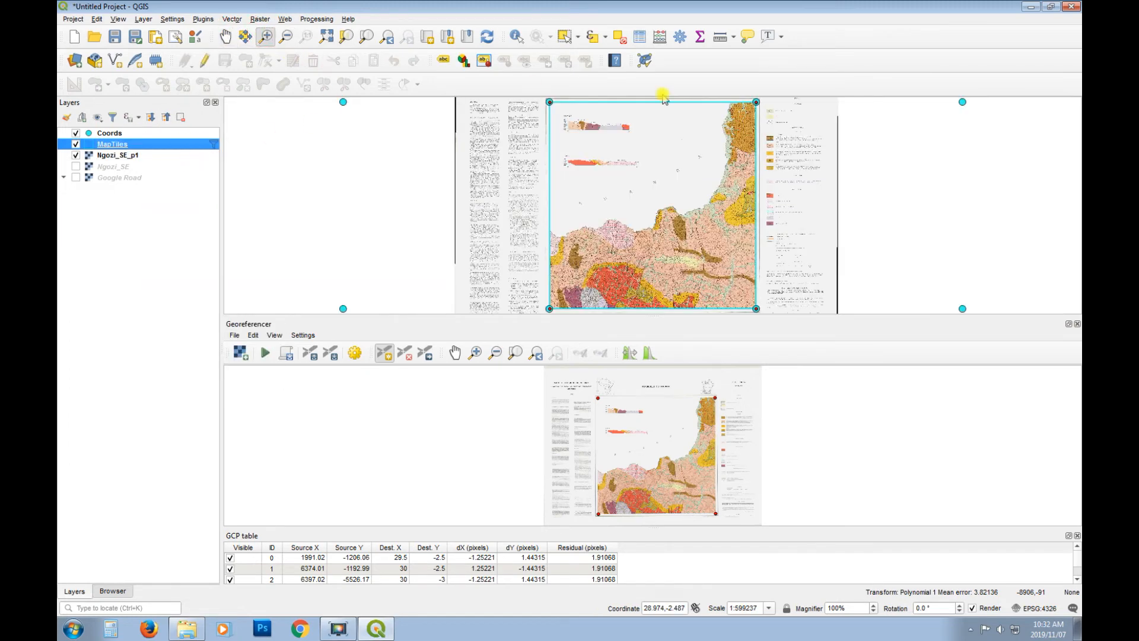
{"action": "left_click_drag", "start_coordinate": [764, 97], "coordinate": [750, 112]}
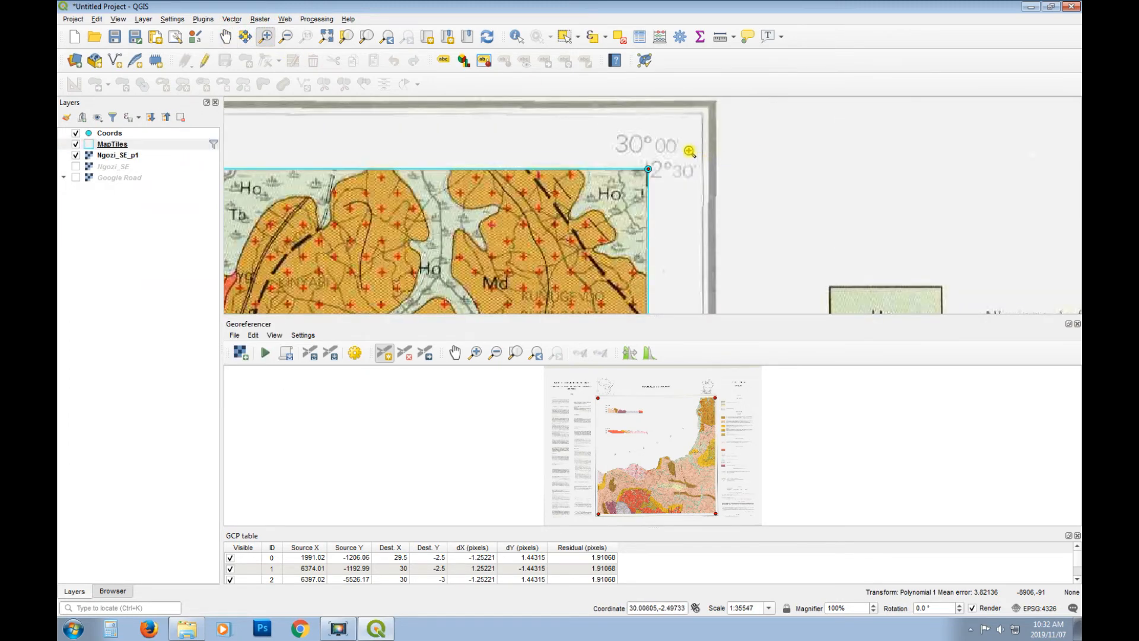
{"action": "left_click_drag", "start_coordinate": [690, 151], "coordinate": [654, 223]}
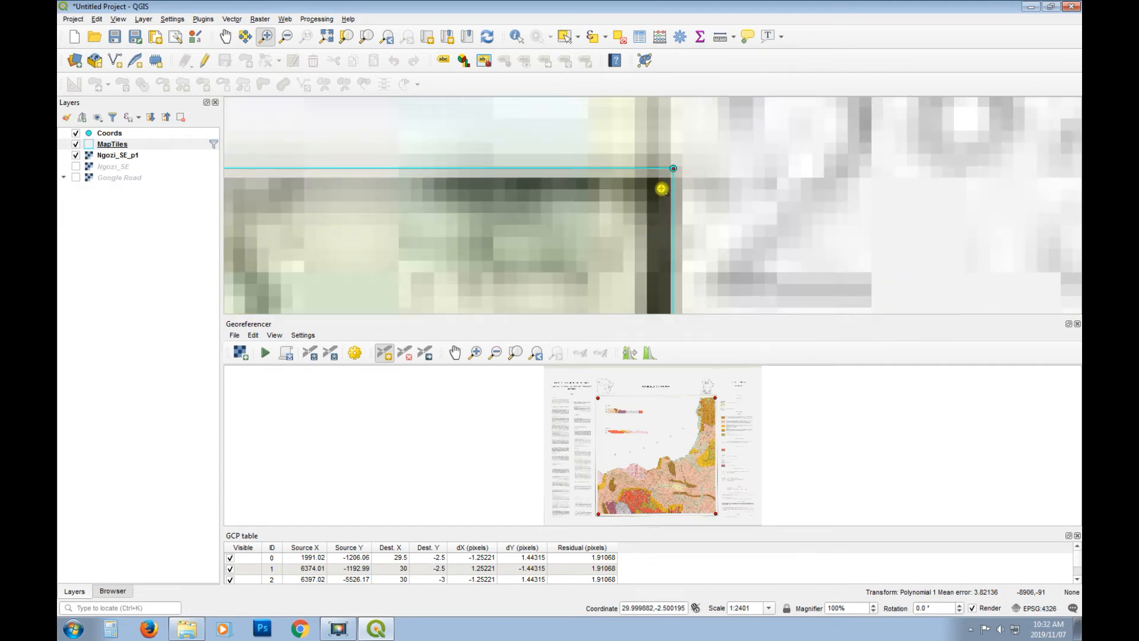
{"action": "left_click", "coordinate": [720, 37]}
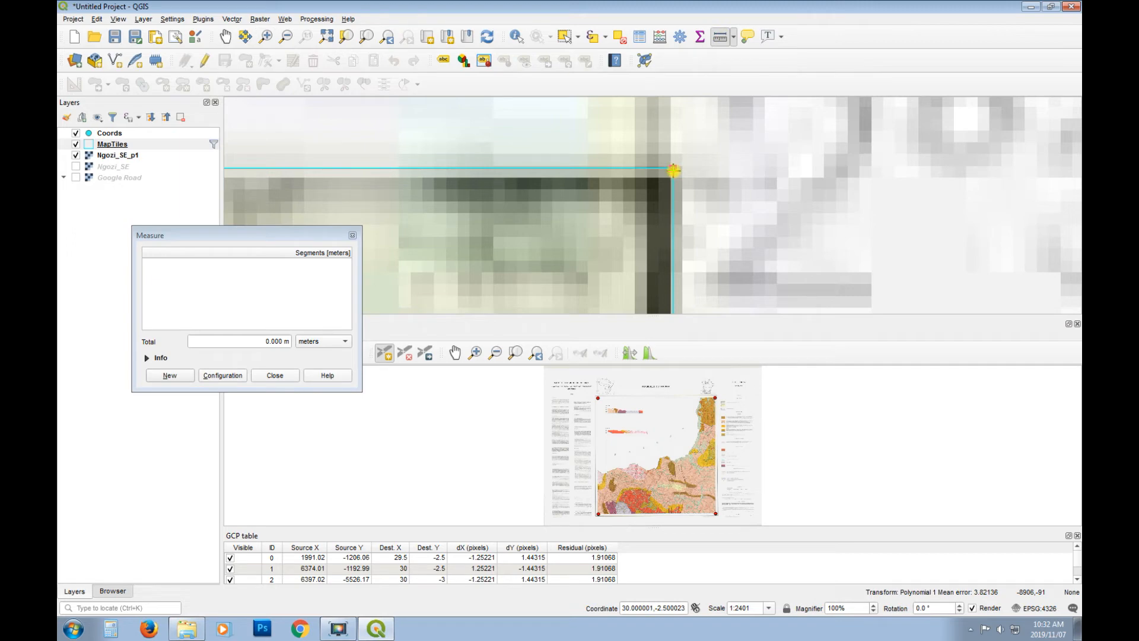
{"action": "left_click", "coordinate": [673, 169]}
{"action": "left_click", "coordinate": [353, 237]}
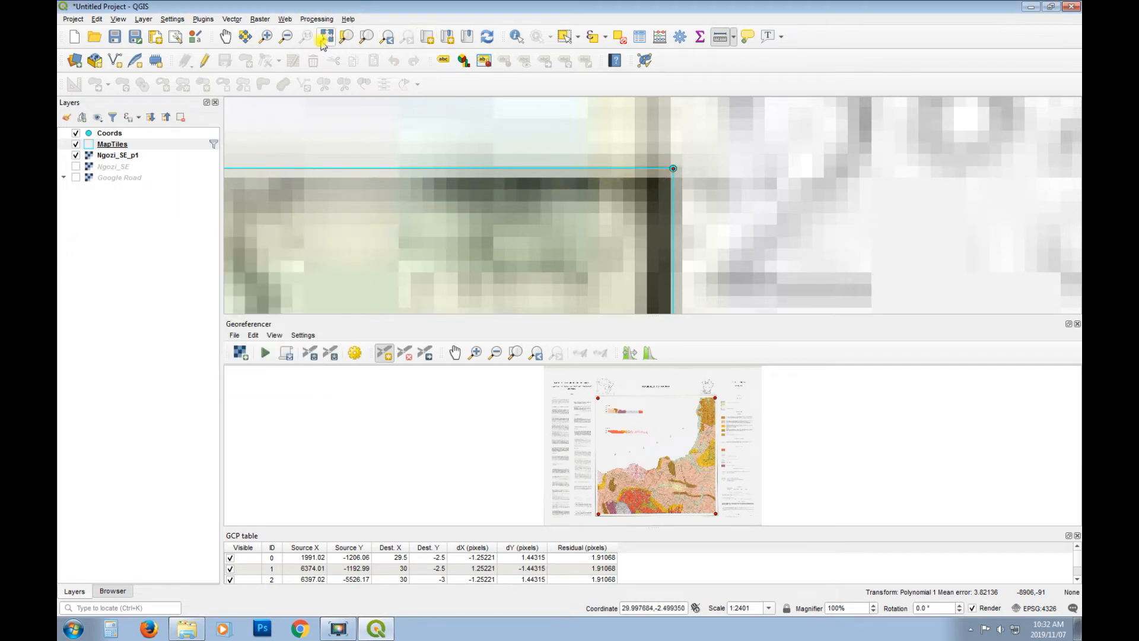
- Check the Ngozi_SE_p1 map frame against the MapTiles outline at the southeast corner, at 30°00' and 3°00'
{"action": "left_click", "coordinate": [283, 36]}
{"action": "left_click", "coordinate": [579, 216]}
{"action": "left_click", "coordinate": [653, 247]}
{"action": "left_click", "coordinate": [714, 269]}
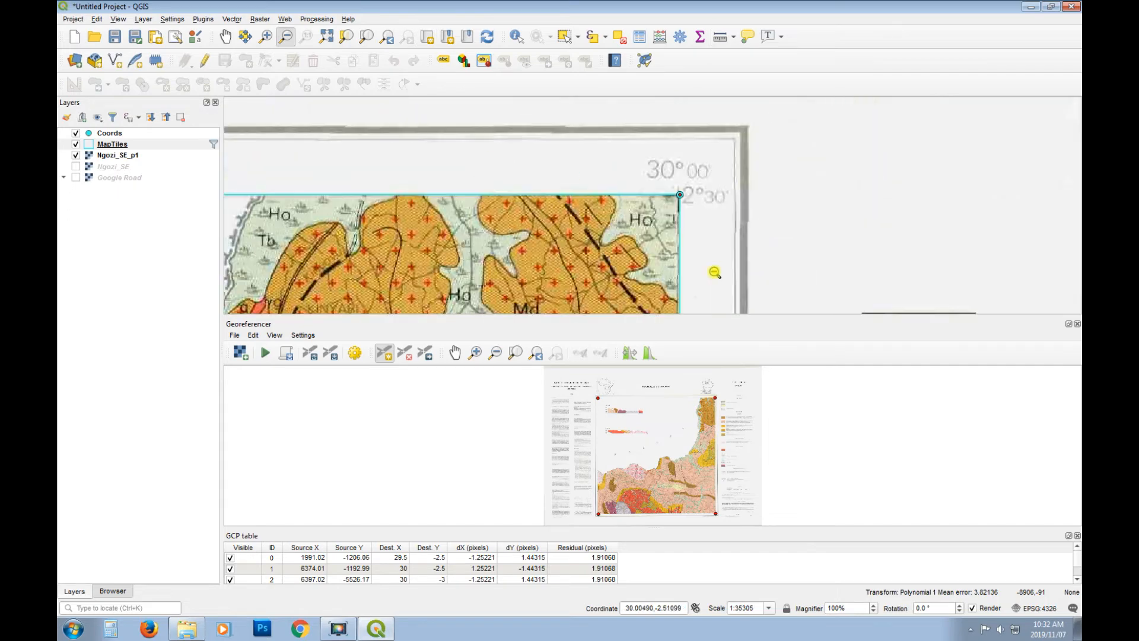
{"action": "left_click_drag", "start_coordinate": [543, 166], "coordinate": [704, 267]}
{"action": "left_click_drag", "start_coordinate": [594, 182], "coordinate": [784, 287]}
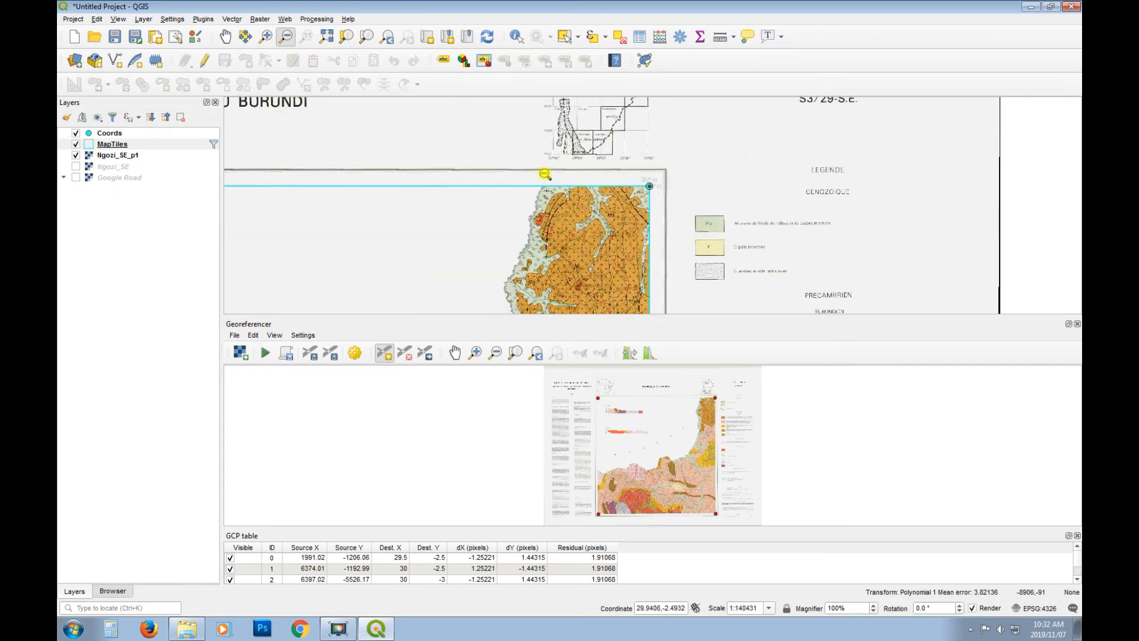
{"action": "left_click_drag", "start_coordinate": [545, 173], "coordinate": [681, 231]}
{"action": "left_click", "coordinate": [226, 36]}
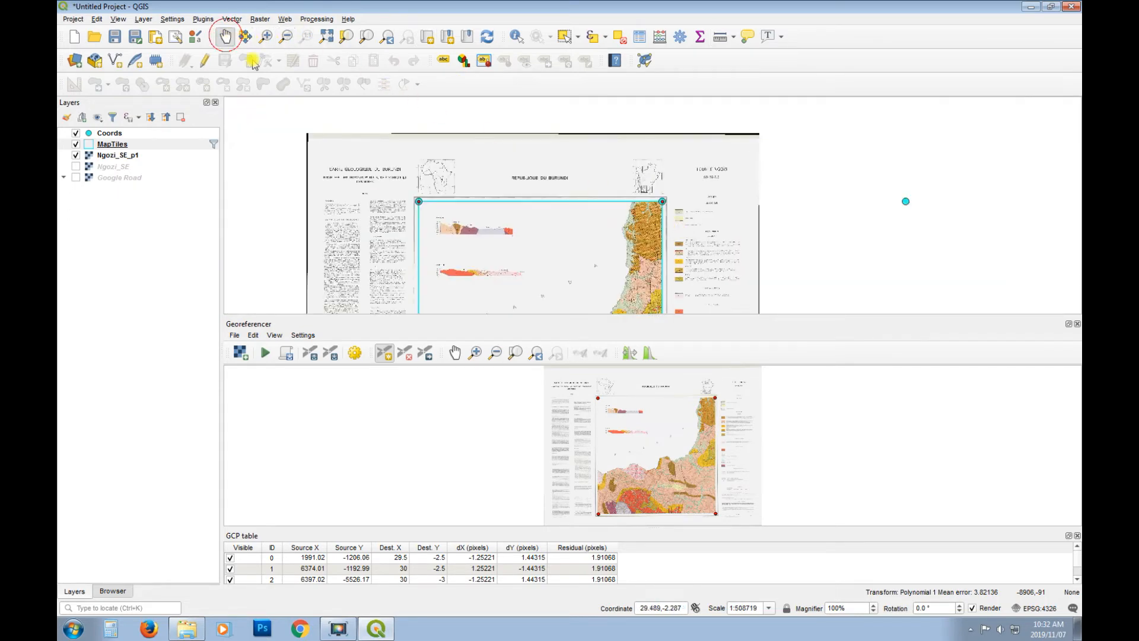
{"action": "left_click_drag", "start_coordinate": [584, 266], "coordinate": [619, 77]}
{"action": "left_click", "coordinate": [266, 36]}
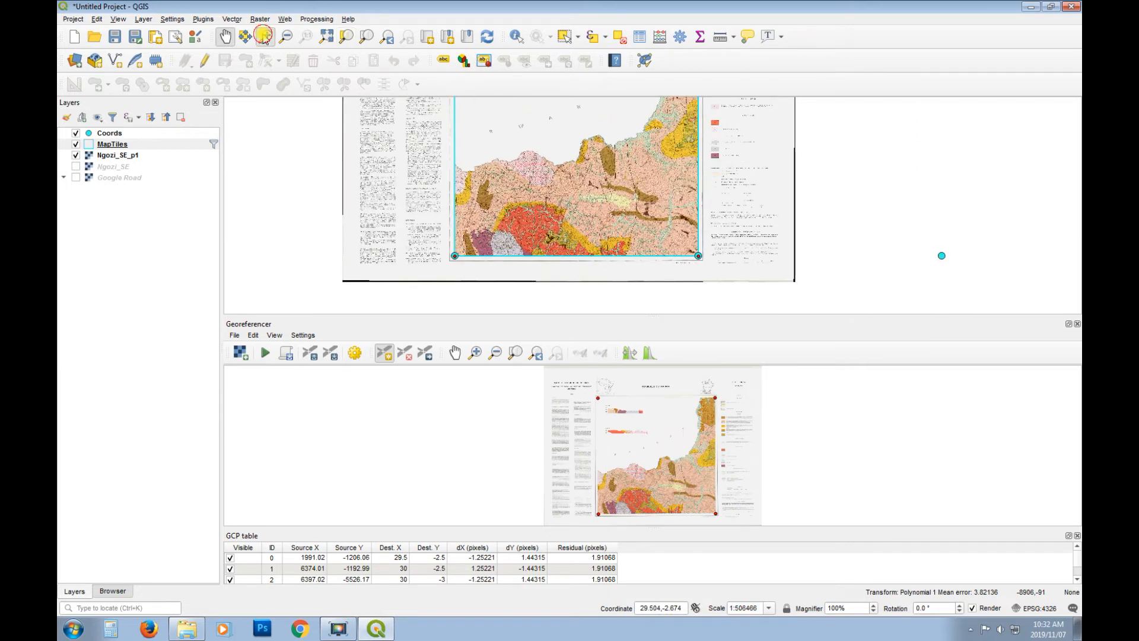
{"action": "left_click_drag", "start_coordinate": [712, 239], "coordinate": [682, 269]}
{"action": "left_click_drag", "start_coordinate": [688, 196], "coordinate": [648, 242]}
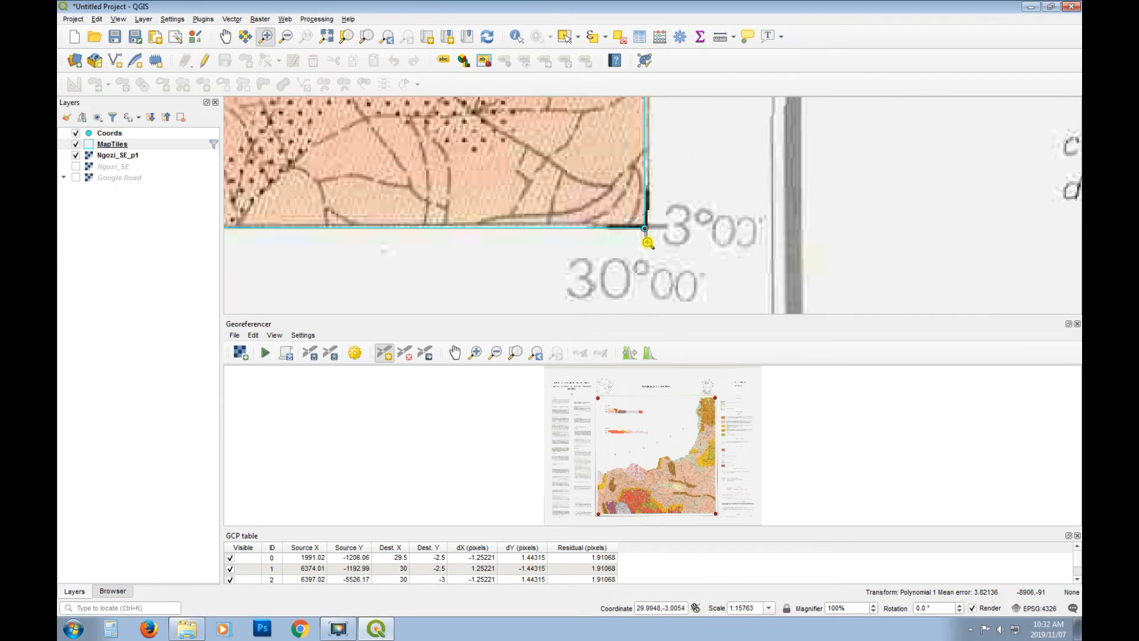
{"action": "left_click_drag", "start_coordinate": [675, 202], "coordinate": [620, 245]}
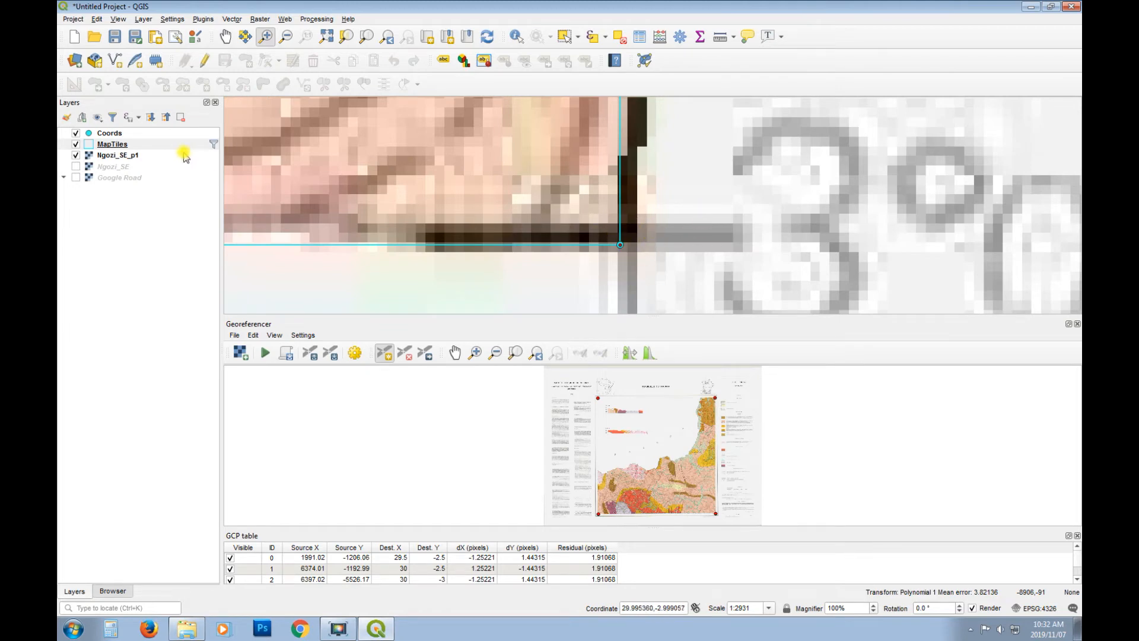
- Zoom the map view to the full extent of the MapTiles layer
{"action": "left_click", "coordinate": [167, 146]}
{"action": "right_click", "coordinate": [168, 145]}
{"action": "left_click", "coordinate": [190, 154]}
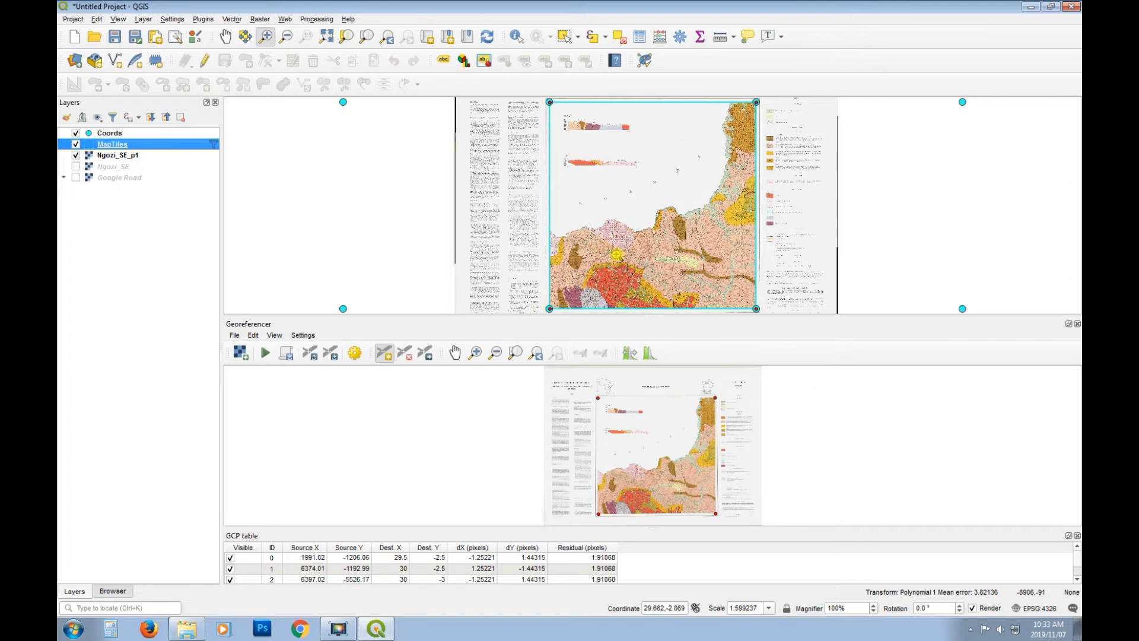
- Remove the Helmert-based Ngozi_SE layer from the project, keeping Ngozi_SE_p1 visible
{"action": "left_click", "coordinate": [118, 155]}
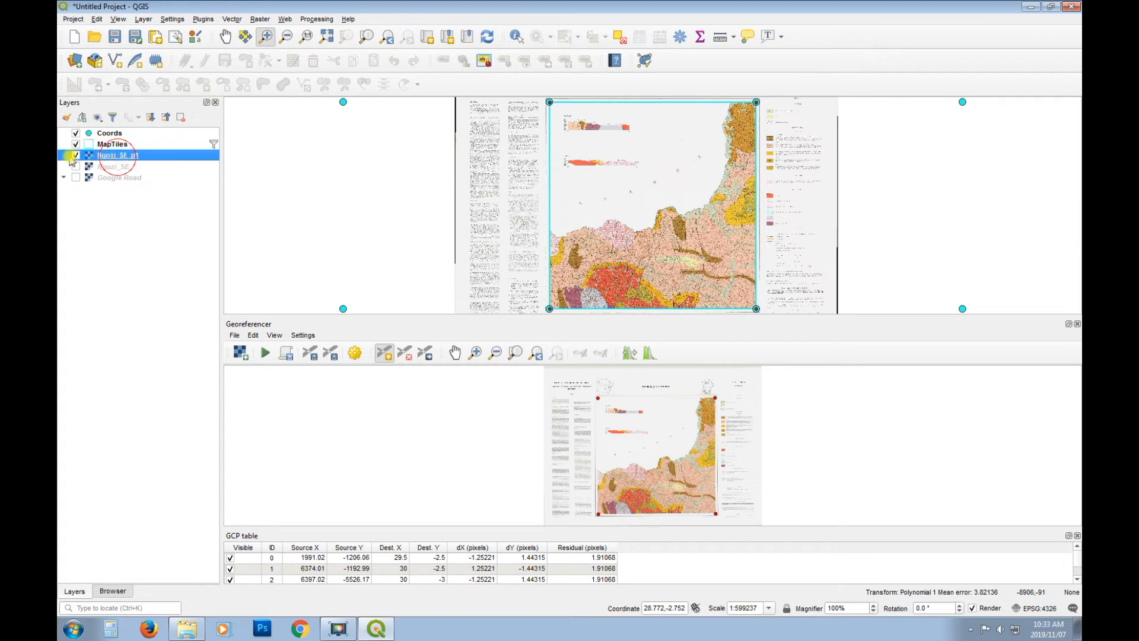
{"action": "left_click", "coordinate": [76, 155]}
{"action": "left_click", "coordinate": [76, 154]}
{"action": "left_click", "coordinate": [119, 167]}
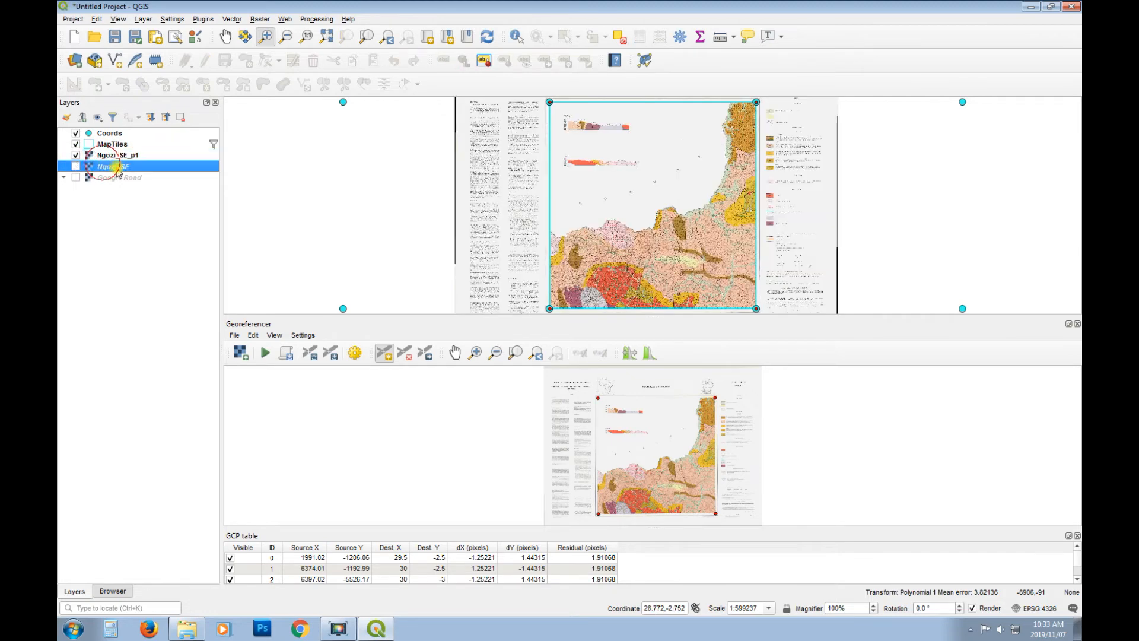
{"action": "right_click", "coordinate": [115, 169]}
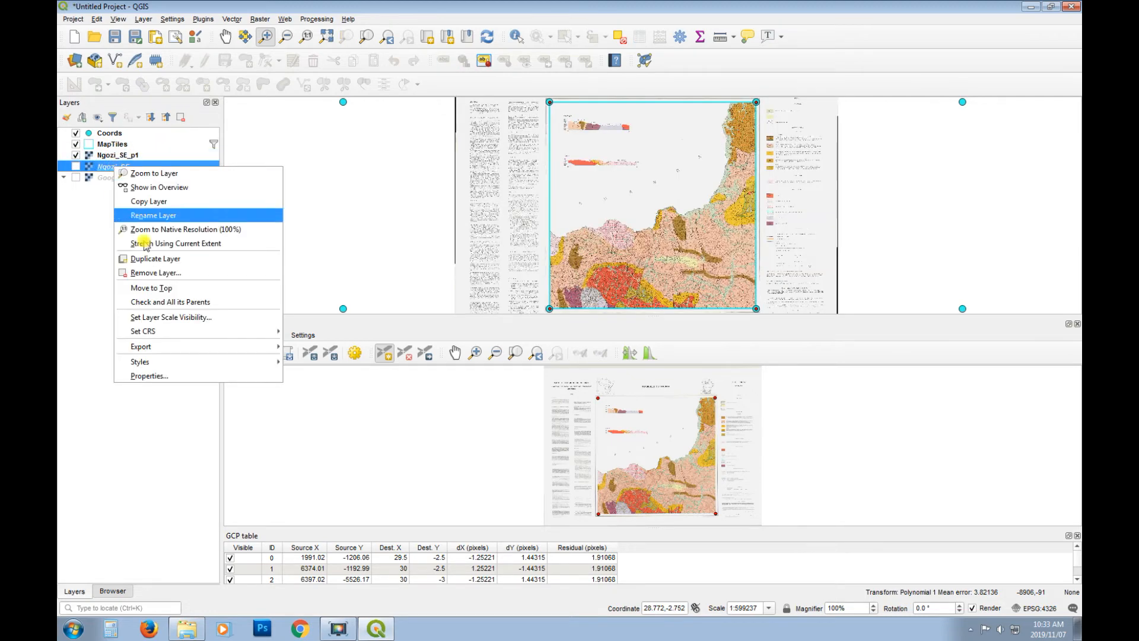
{"action": "left_click", "coordinate": [199, 273]}
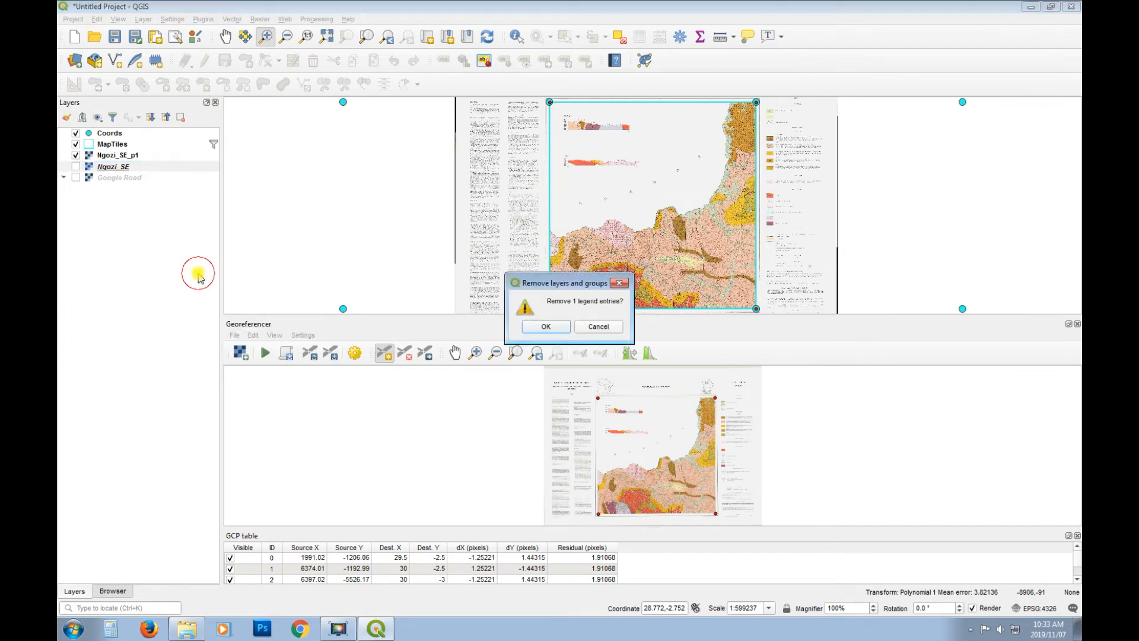
{"action": "left_click", "coordinate": [552, 326]}
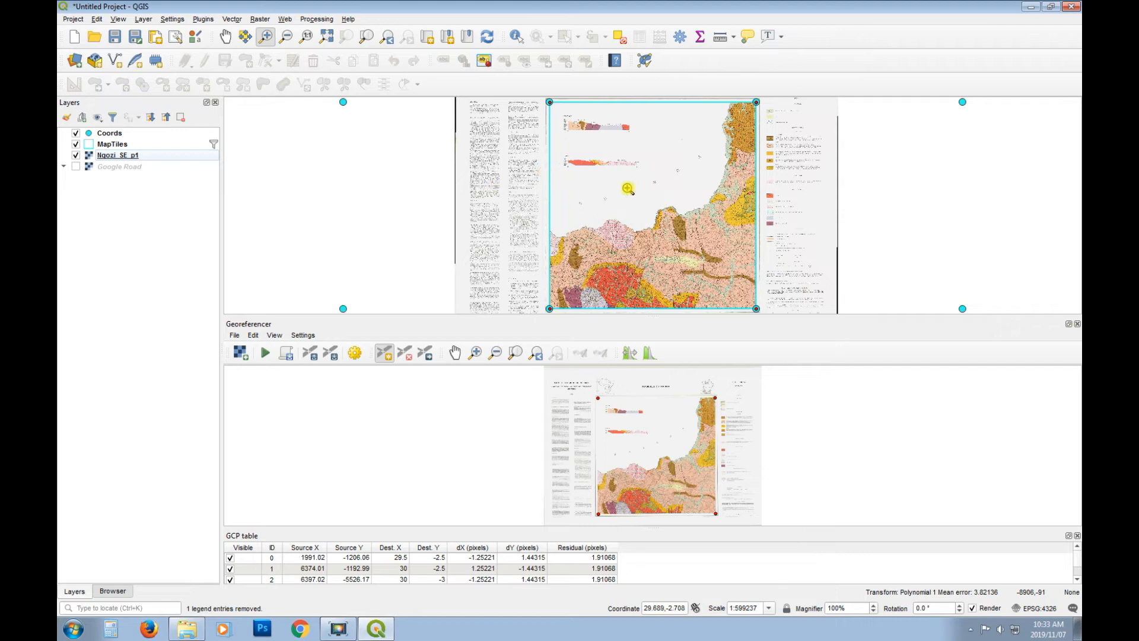
- Examine the legend entries in the map's east margin, from Gisha-Mikiko down to Complexe de Kimanga
{"action": "left_click_drag", "start_coordinate": [836, 119], "coordinate": [754, 249]}
{"action": "left_click_drag", "start_coordinate": [652, 110], "coordinate": [590, 197]}
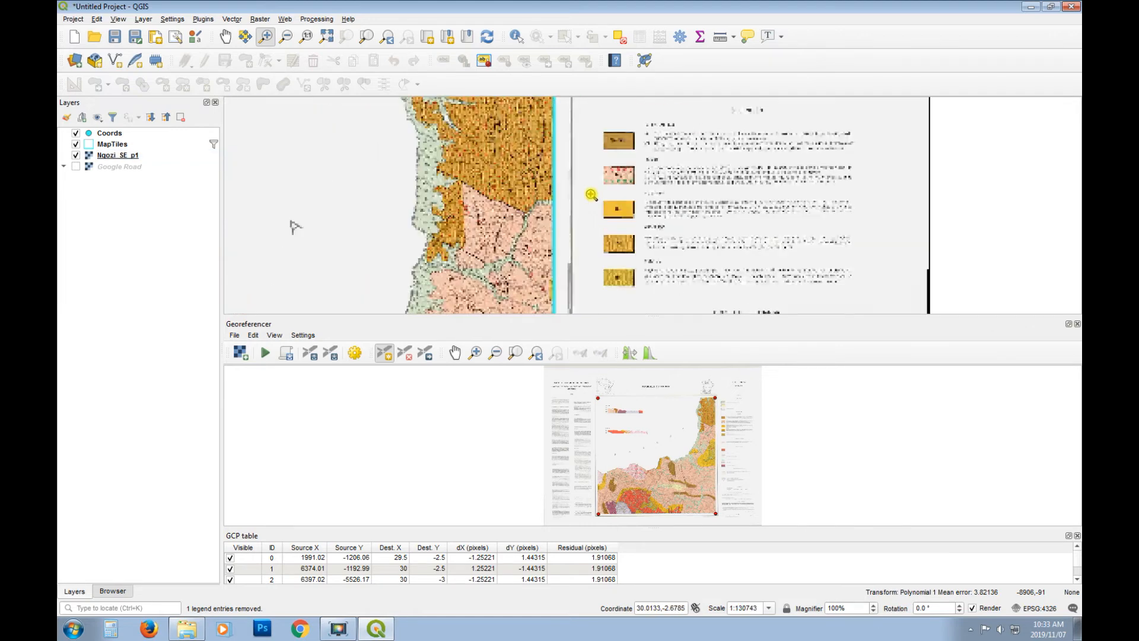
{"action": "left_click_drag", "start_coordinate": [692, 119], "coordinate": [575, 172]}
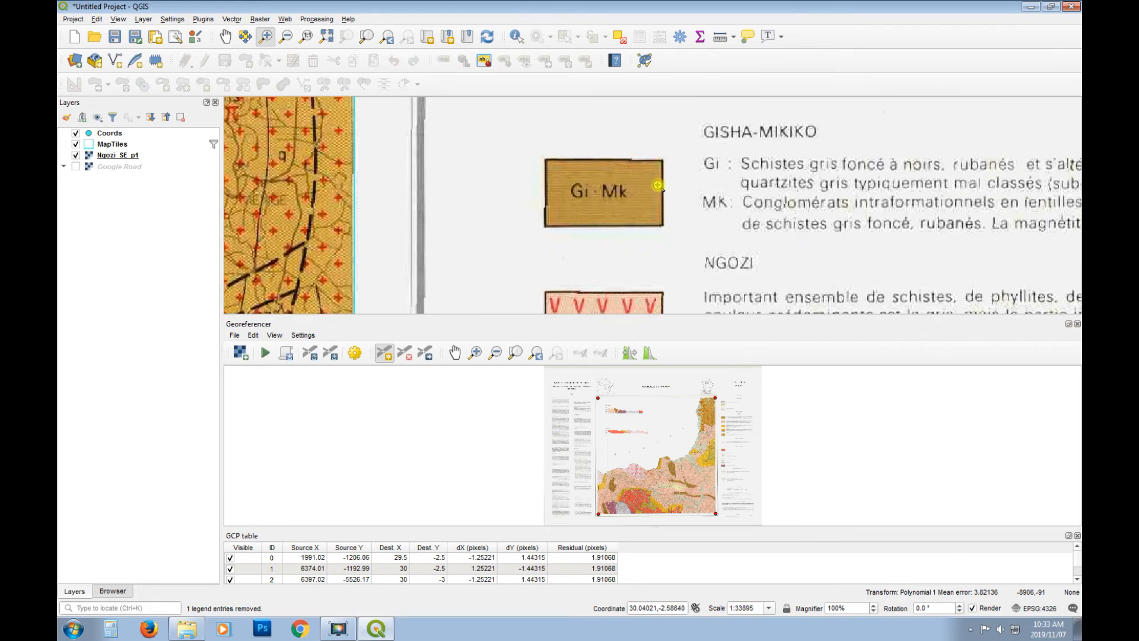
{"action": "left_click", "coordinate": [225, 38]}
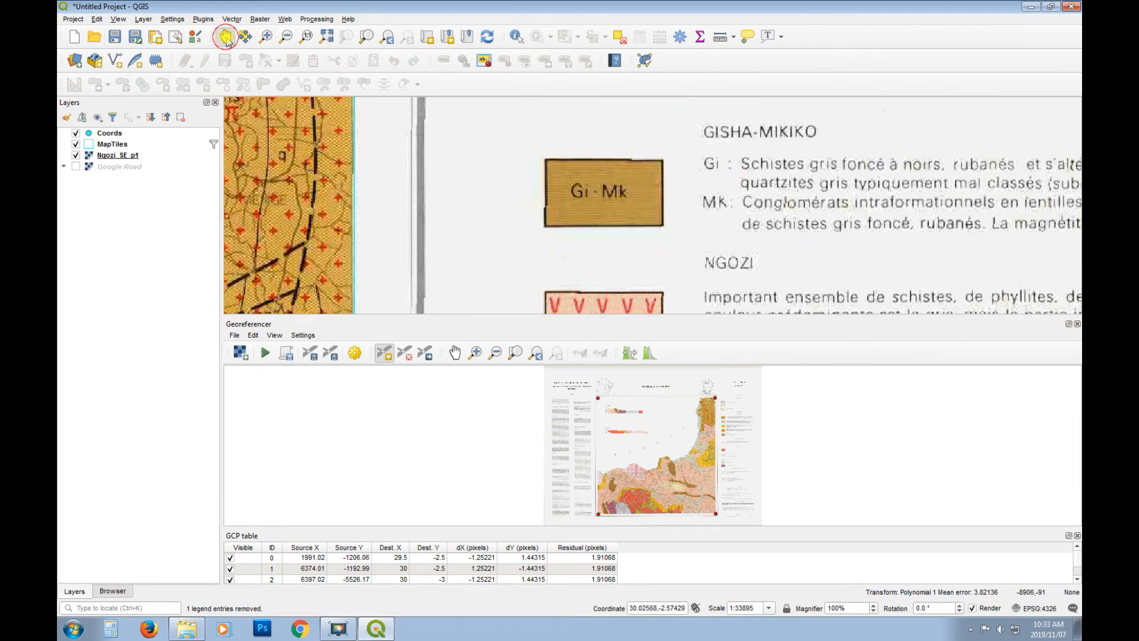
{"action": "left_click_drag", "start_coordinate": [610, 231], "coordinate": [629, 127]}
{"action": "left_click_drag", "start_coordinate": [639, 247], "coordinate": [641, 170]}
{"action": "left_click_drag", "start_coordinate": [641, 261], "coordinate": [641, 143]}
{"action": "left_click_drag", "start_coordinate": [630, 285], "coordinate": [629, 137]}
{"action": "left_click_drag", "start_coordinate": [709, 286], "coordinate": [589, 183]}
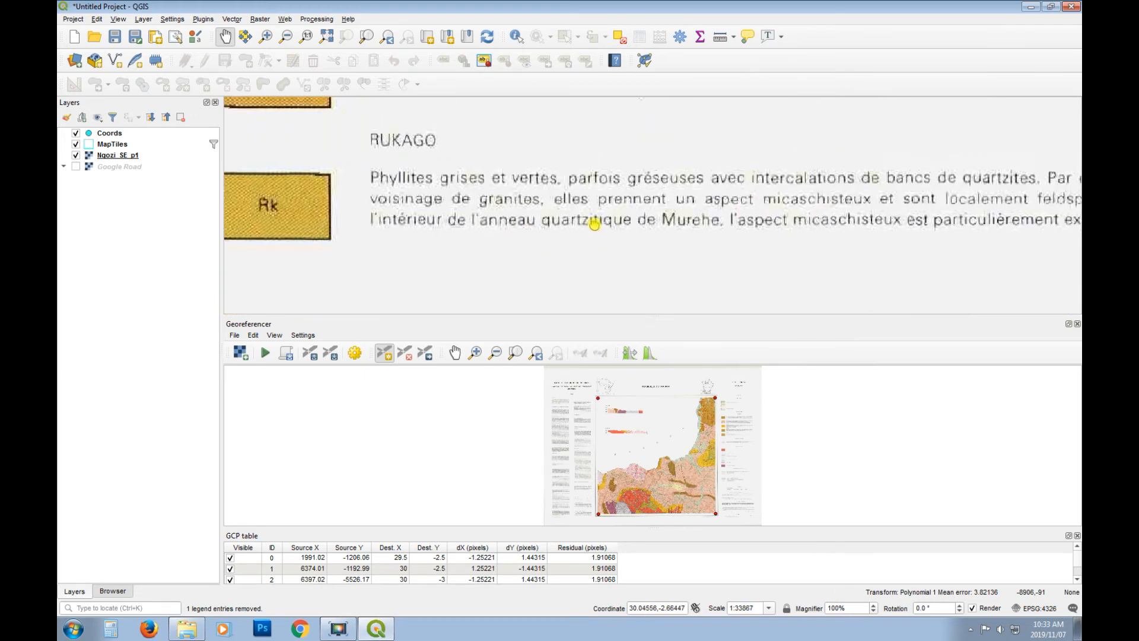
{"action": "left_click_drag", "start_coordinate": [687, 287], "coordinate": [672, 165]}
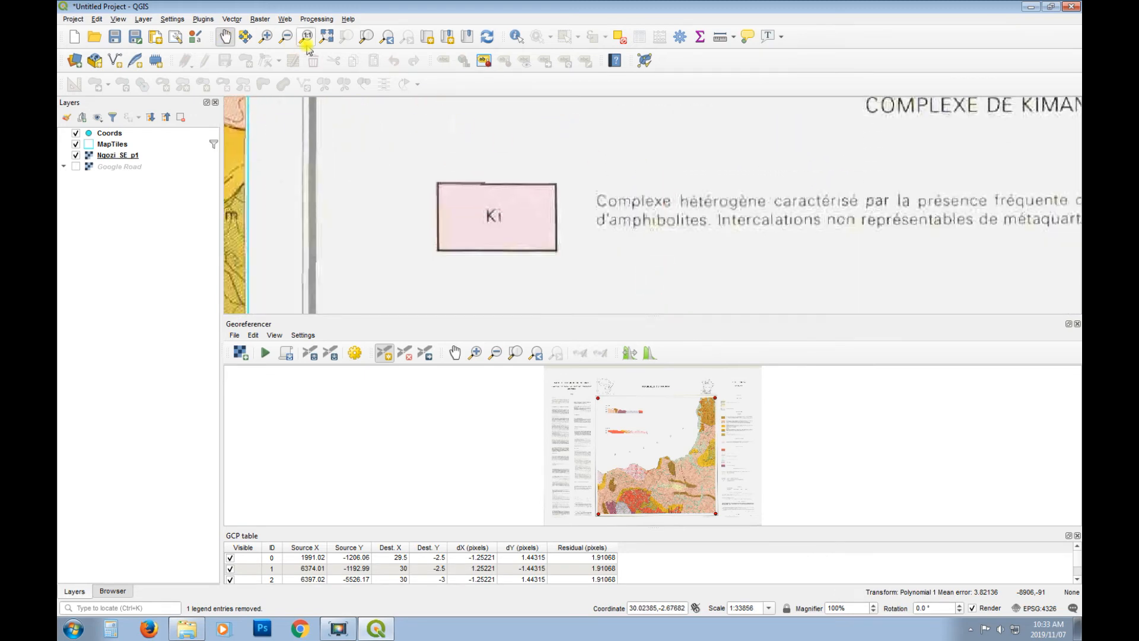
- Examine the coloured geological units across the central and southern part of the Ngozi_SE_p1 map
{"action": "left_click", "coordinate": [285, 36]}
{"action": "left_click_drag", "start_coordinate": [408, 115], "coordinate": [865, 288]}
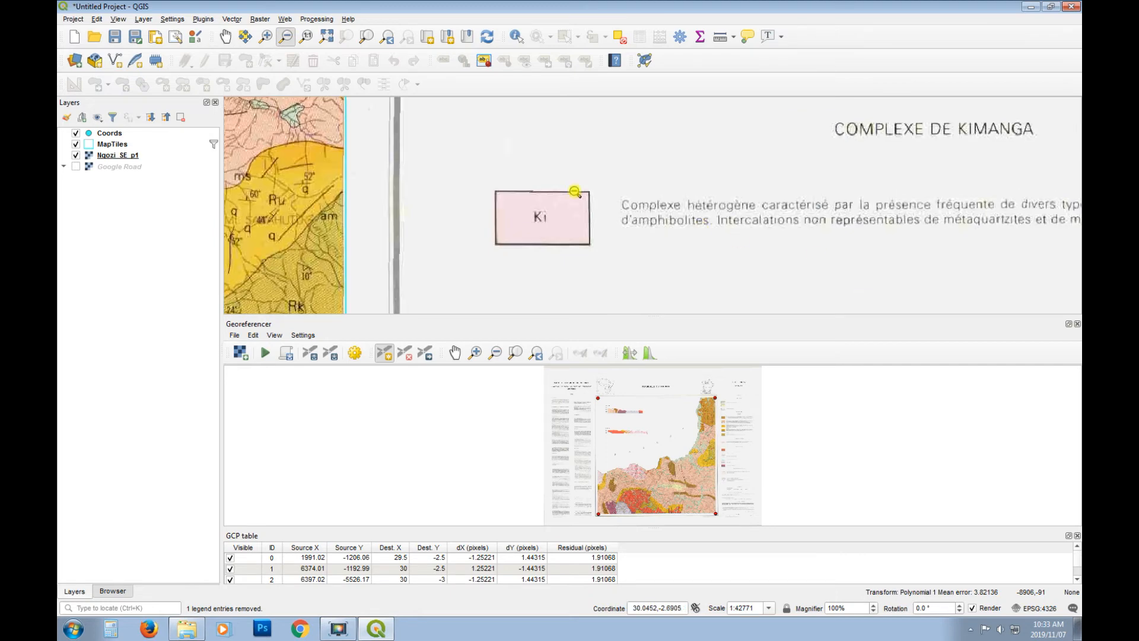
{"action": "left_click_drag", "start_coordinate": [479, 156], "coordinate": [726, 279]}
{"action": "left_click_drag", "start_coordinate": [564, 172], "coordinate": [795, 267]}
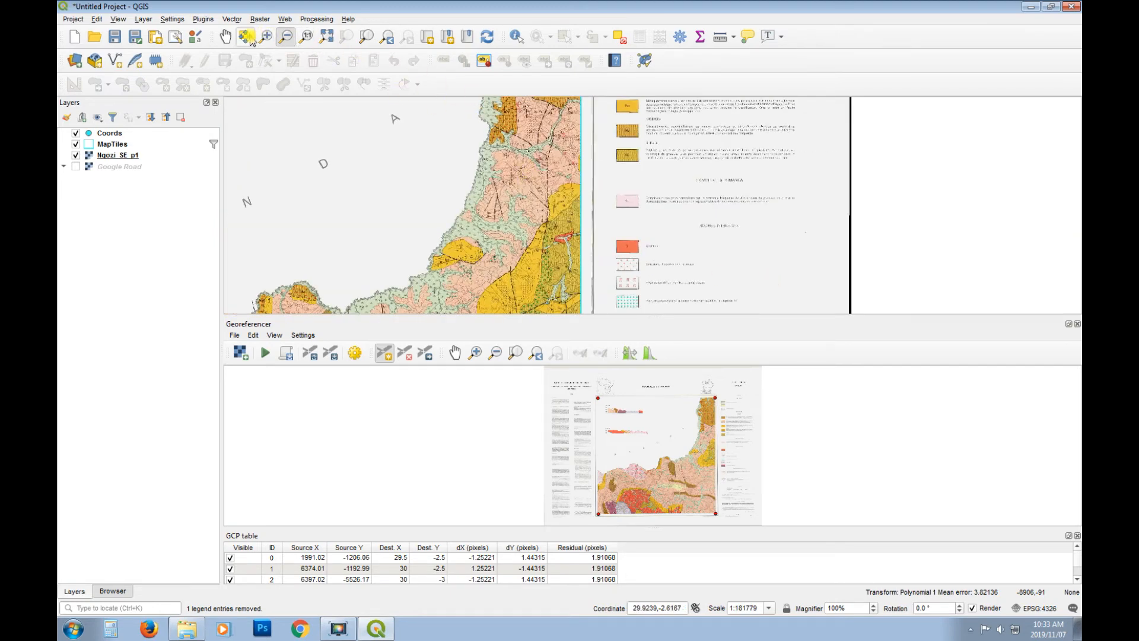
{"action": "left_click", "coordinate": [228, 39]}
{"action": "left_click_drag", "start_coordinate": [710, 168], "coordinate": [656, 298]}
{"action": "left_click_drag", "start_coordinate": [647, 170], "coordinate": [740, 159]}
{"action": "left_click_drag", "start_coordinate": [641, 301], "coordinate": [672, 166]}
{"action": "left_click_drag", "start_coordinate": [564, 304], "coordinate": [765, 239]}
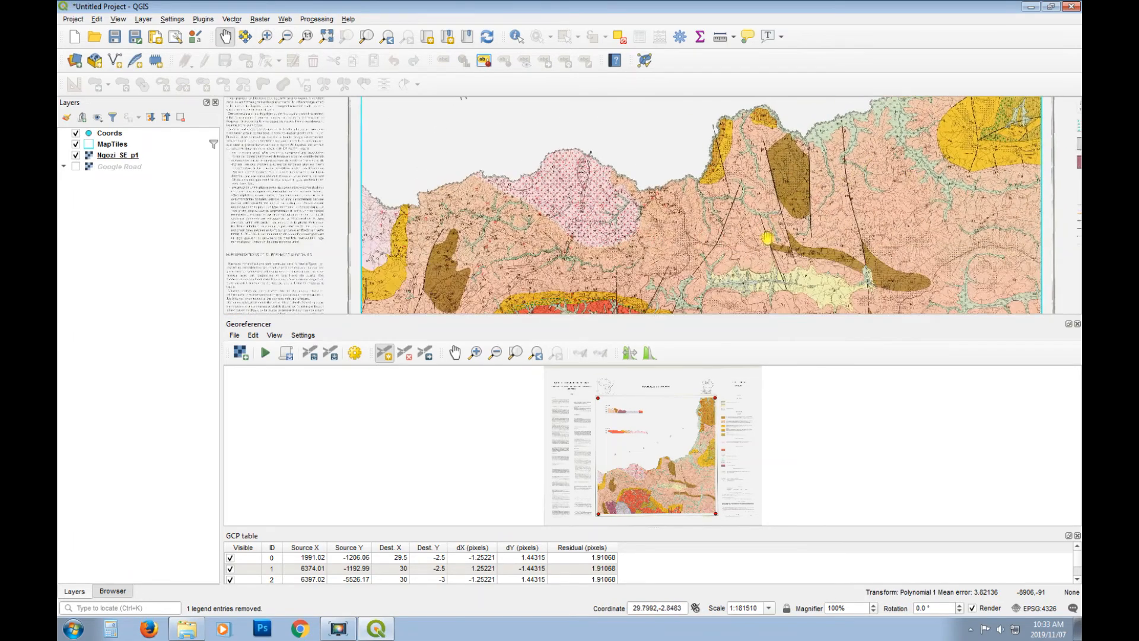
- Compare the units along the map's northeast edge with the Cenozoic and Precambrian legend entries
{"action": "left_click_drag", "start_coordinate": [989, 238], "coordinate": [534, 277]}
{"action": "left_click_drag", "start_coordinate": [642, 172], "coordinate": [674, 290]}
{"action": "left_click_drag", "start_coordinate": [677, 156], "coordinate": [705, 280]}
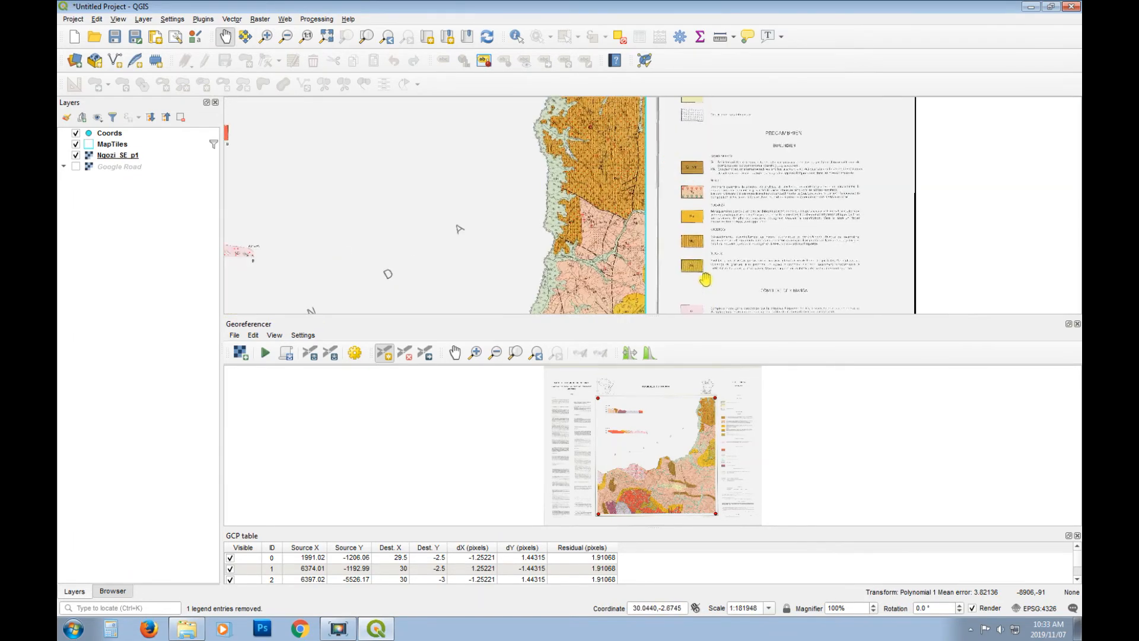
{"action": "left_click_drag", "start_coordinate": [681, 179], "coordinate": [671, 283]}
{"action": "left_click_drag", "start_coordinate": [682, 224], "coordinate": [689, 170]}
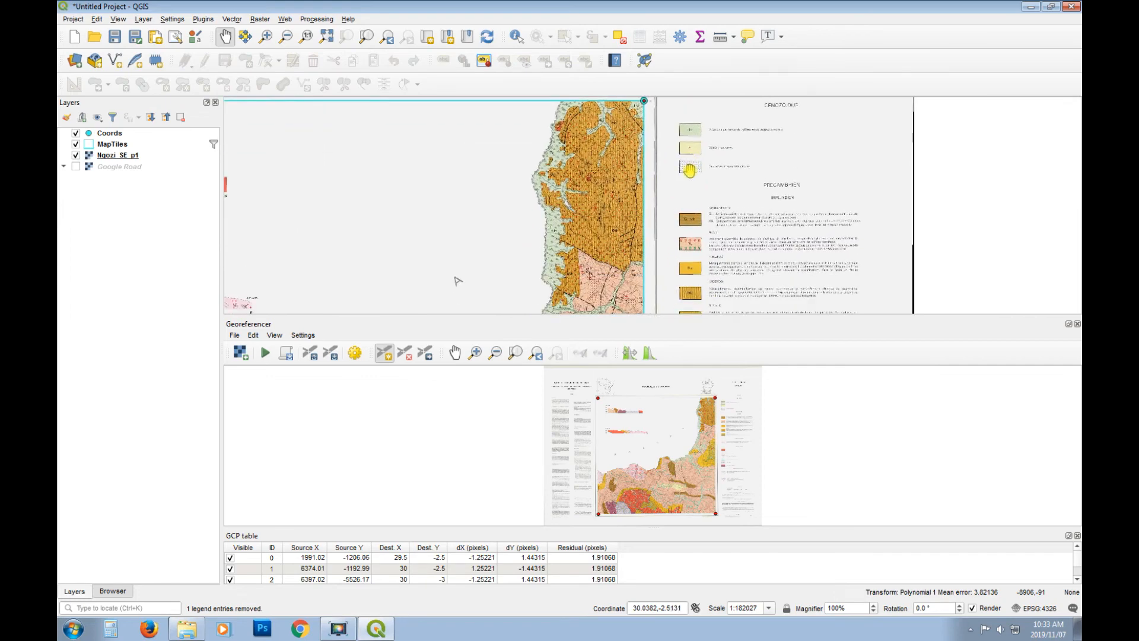
{"action": "left_click_drag", "start_coordinate": [609, 287], "coordinate": [645, 249]}
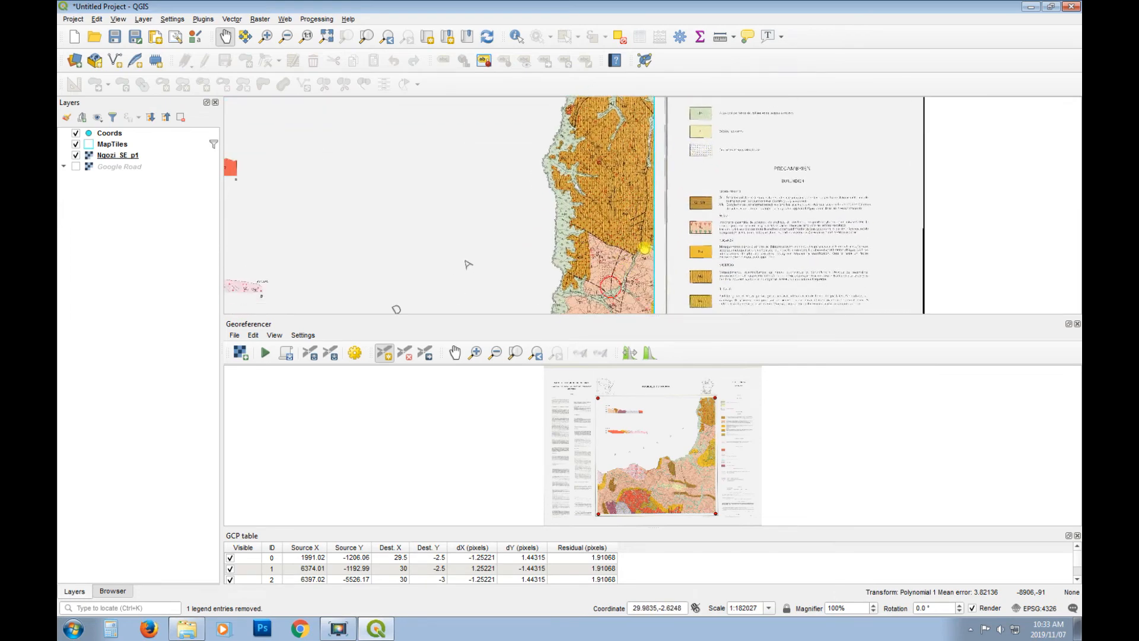
{"action": "left_click_drag", "start_coordinate": [647, 173], "coordinate": [656, 269]}
- Examine the units around the red body in the map's southwest, comparing them with the symbols in the east margin
{"action": "left_click_drag", "start_coordinate": [465, 242], "coordinate": [780, 169]}
{"action": "left_click_drag", "start_coordinate": [595, 252], "coordinate": [671, 134]}
{"action": "left_click_drag", "start_coordinate": [656, 255], "coordinate": [649, 102]}
{"action": "left_click_drag", "start_coordinate": [701, 241], "coordinate": [648, 124]}
{"action": "left_click_drag", "start_coordinate": [488, 232], "coordinate": [709, 179]}
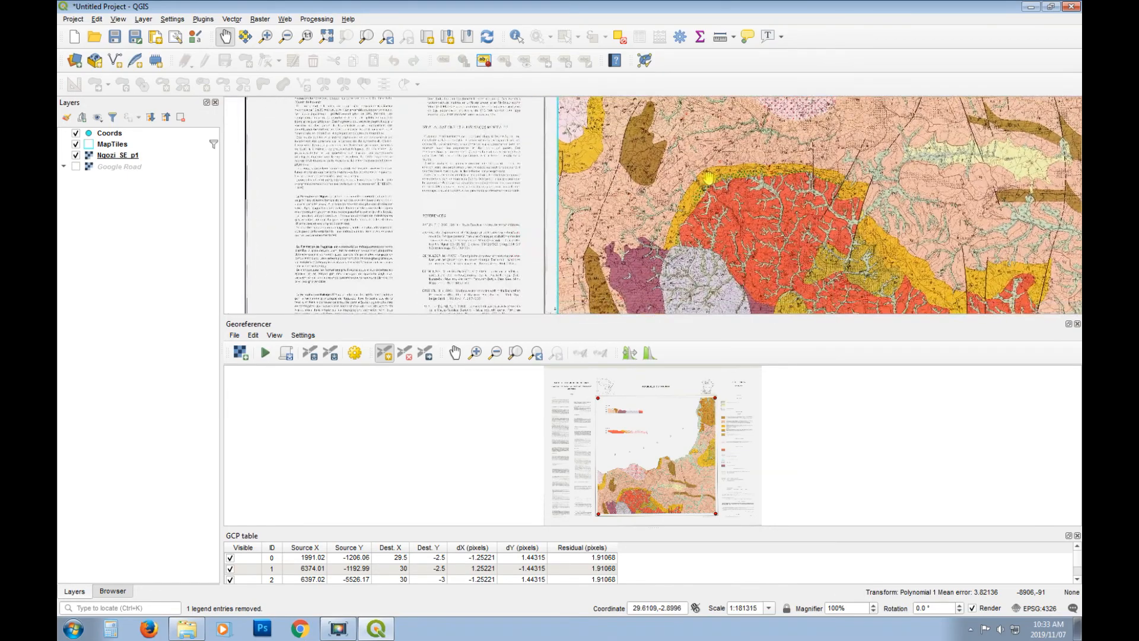
{"action": "left_click_drag", "start_coordinate": [654, 246], "coordinate": [595, 148]}
{"action": "left_click_drag", "start_coordinate": [710, 190], "coordinate": [640, 323]}
{"action": "left_click_drag", "start_coordinate": [904, 208], "coordinate": [582, 221]}
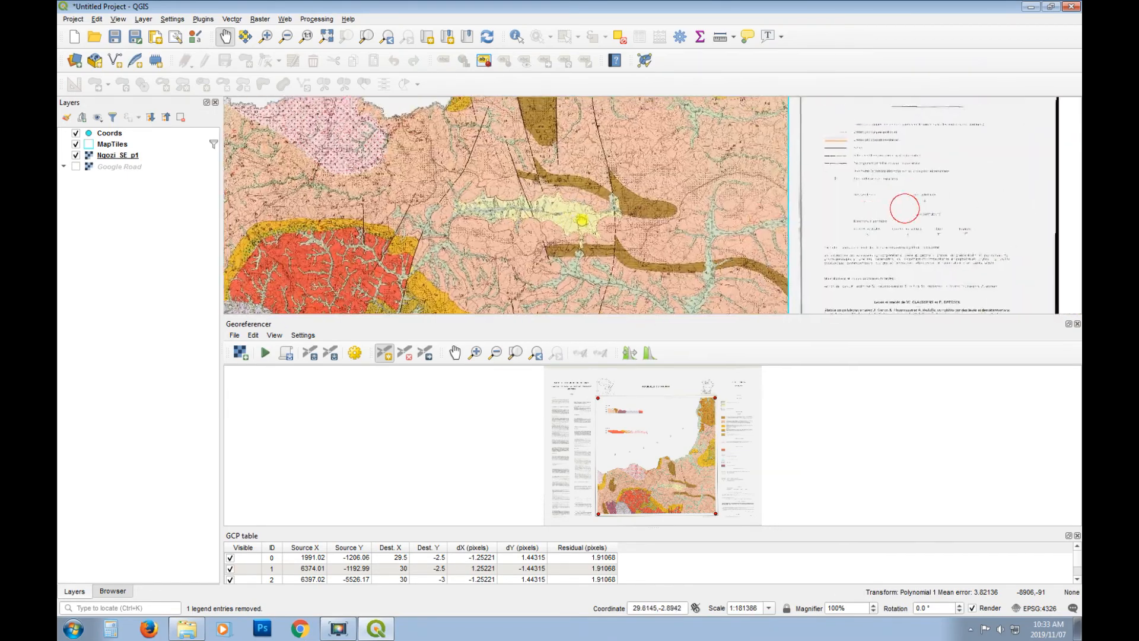
{"action": "left_click_drag", "start_coordinate": [455, 220], "coordinate": [765, 217]}
{"action": "left_click_drag", "start_coordinate": [546, 220], "coordinate": [649, 219]}
- Inspect the brown Gi unit near the map's western edge closely enough to read its labels
{"action": "scroll", "coordinate": [610, 256], "scroll_direction": "up", "scroll_amount": 1}
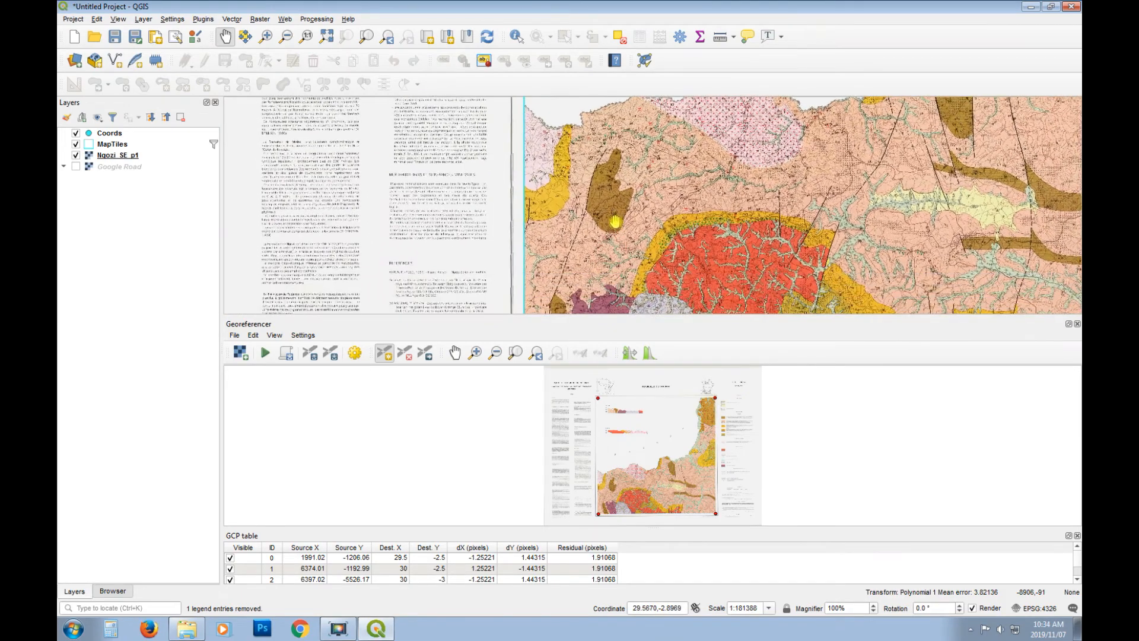
{"action": "left_click_drag", "start_coordinate": [624, 166], "coordinate": [635, 219]}
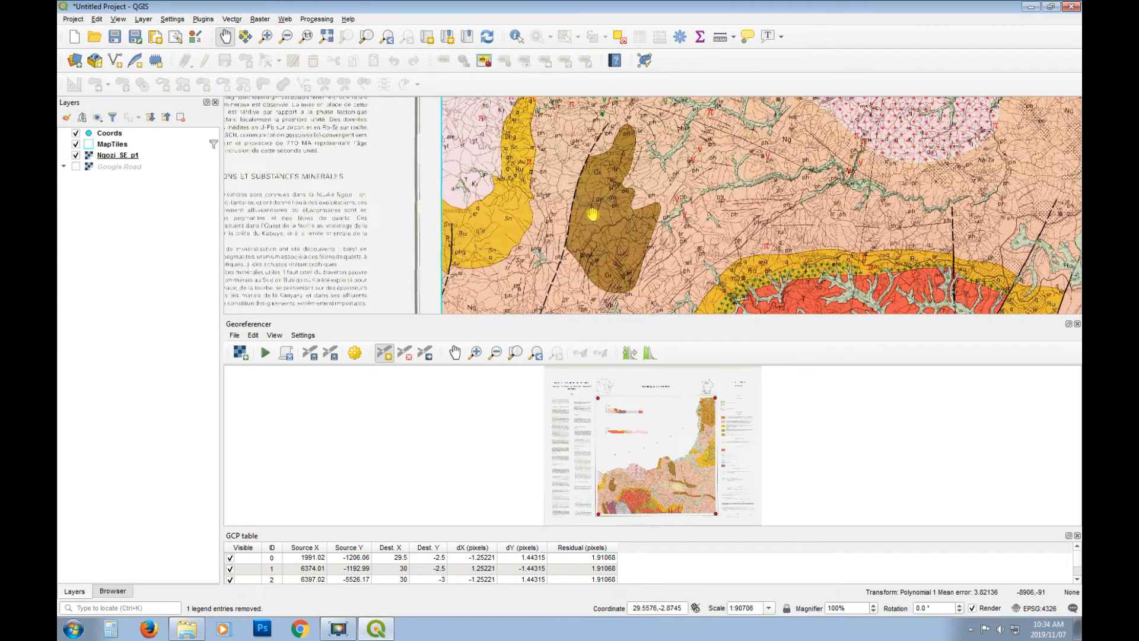
{"action": "scroll", "coordinate": [596, 217], "scroll_direction": "up", "scroll_amount": 3}
{"action": "scroll", "coordinate": [603, 208], "scroll_direction": "down", "scroll_amount": 3}
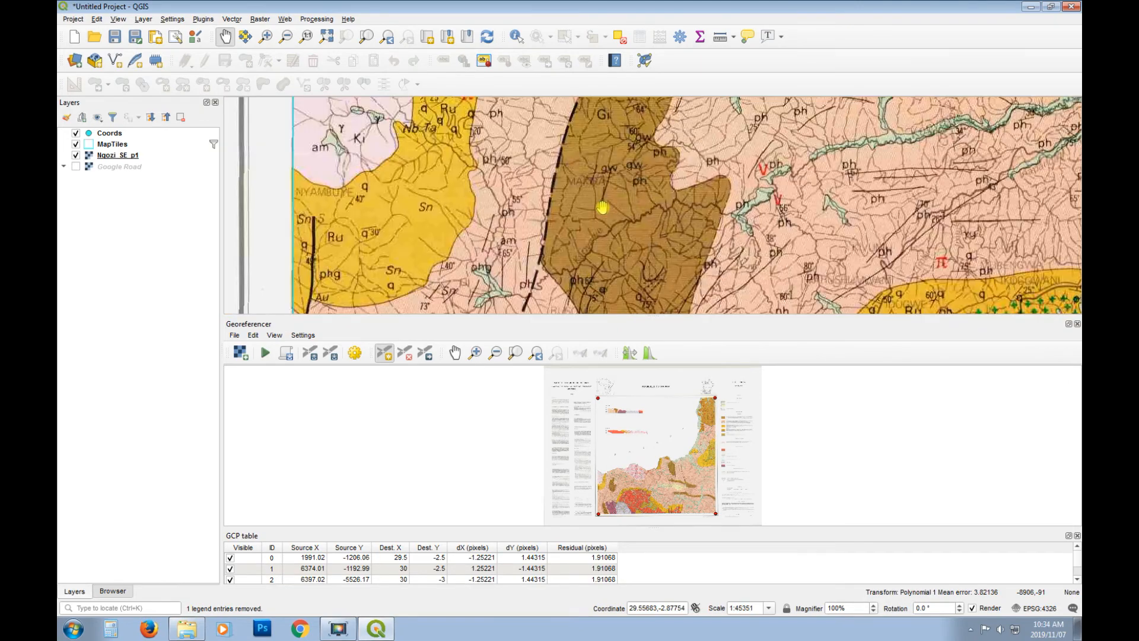
{"action": "scroll", "coordinate": [607, 169], "scroll_direction": "up", "scroll_amount": 2}
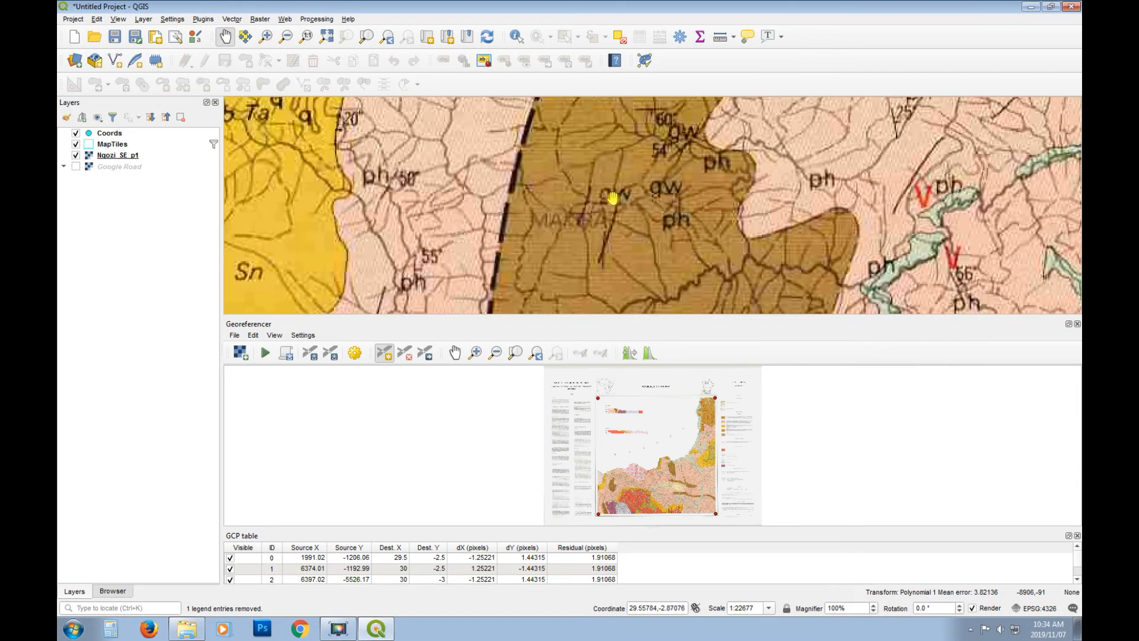
{"action": "scroll", "coordinate": [613, 195], "scroll_direction": "down", "scroll_amount": 1}
{"action": "left_click_drag", "start_coordinate": [614, 155], "coordinate": [508, 193]}
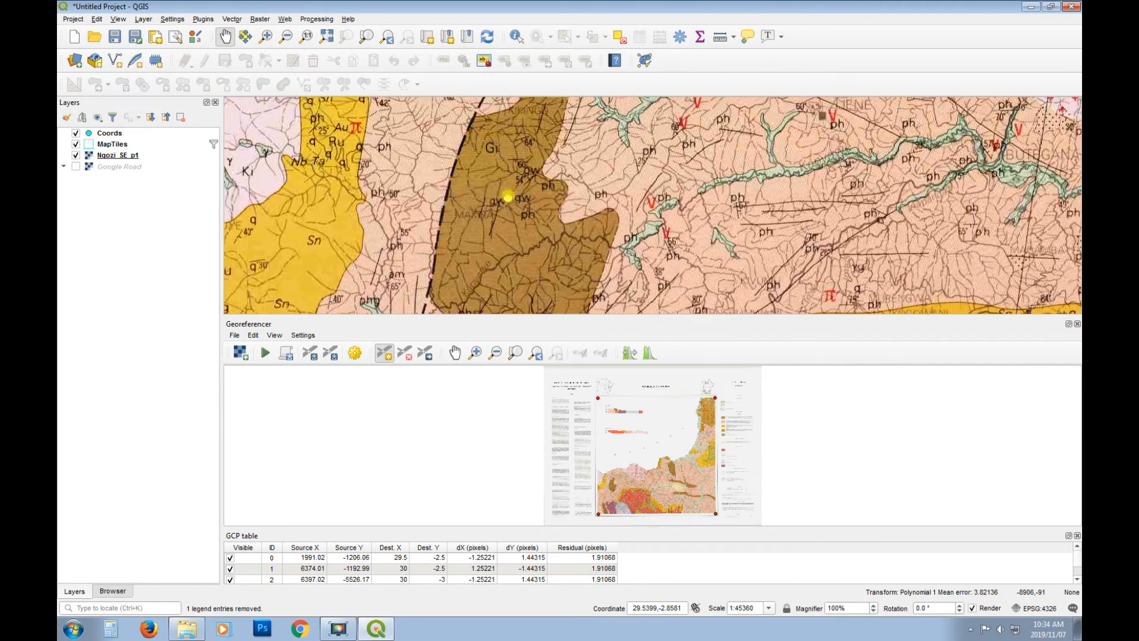
- Look up the brown unit in the legend by its Gi-Mk entry under Gisha-Mikiko
{"action": "scroll", "coordinate": [587, 219], "scroll_direction": "down", "scroll_amount": 4}
{"action": "scroll", "coordinate": [683, 190], "scroll_direction": "up", "scroll_amount": 6}
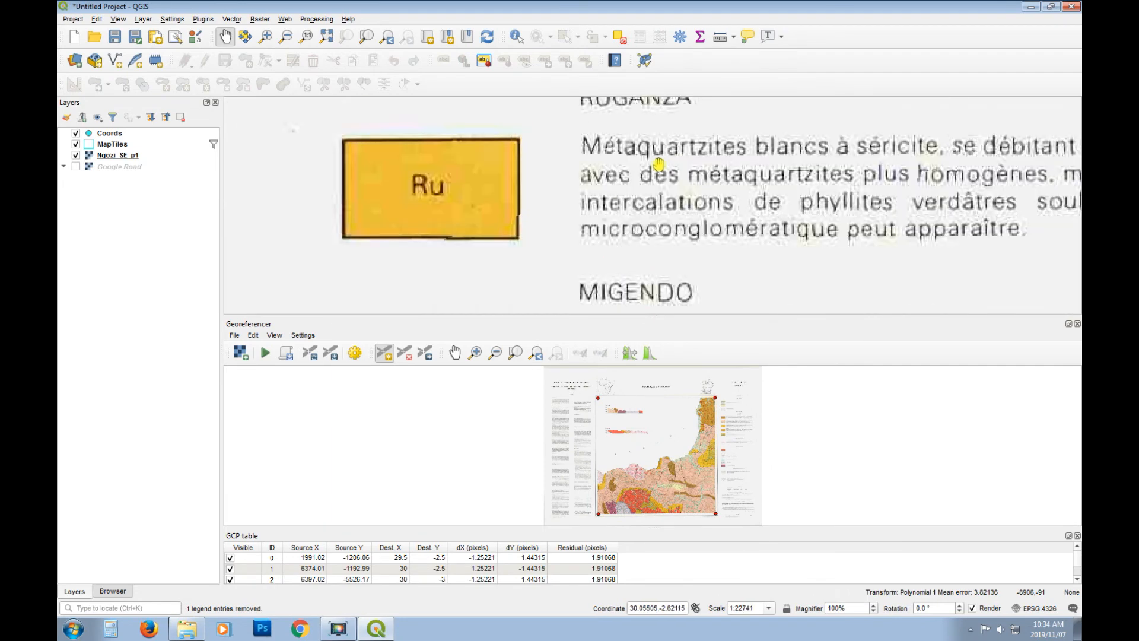
{"action": "scroll", "coordinate": [593, 178], "scroll_direction": "down", "scroll_amount": 3}
{"action": "left_click_drag", "start_coordinate": [592, 179], "coordinate": [626, 261]}
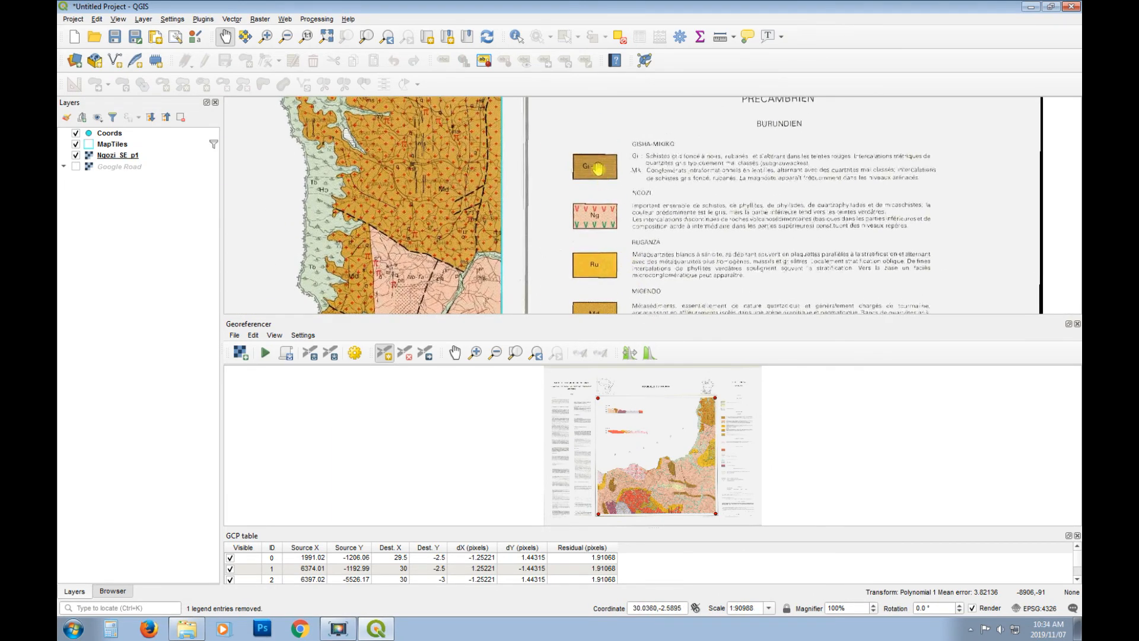
{"action": "scroll", "coordinate": [598, 160], "scroll_direction": "up", "scroll_amount": 2}
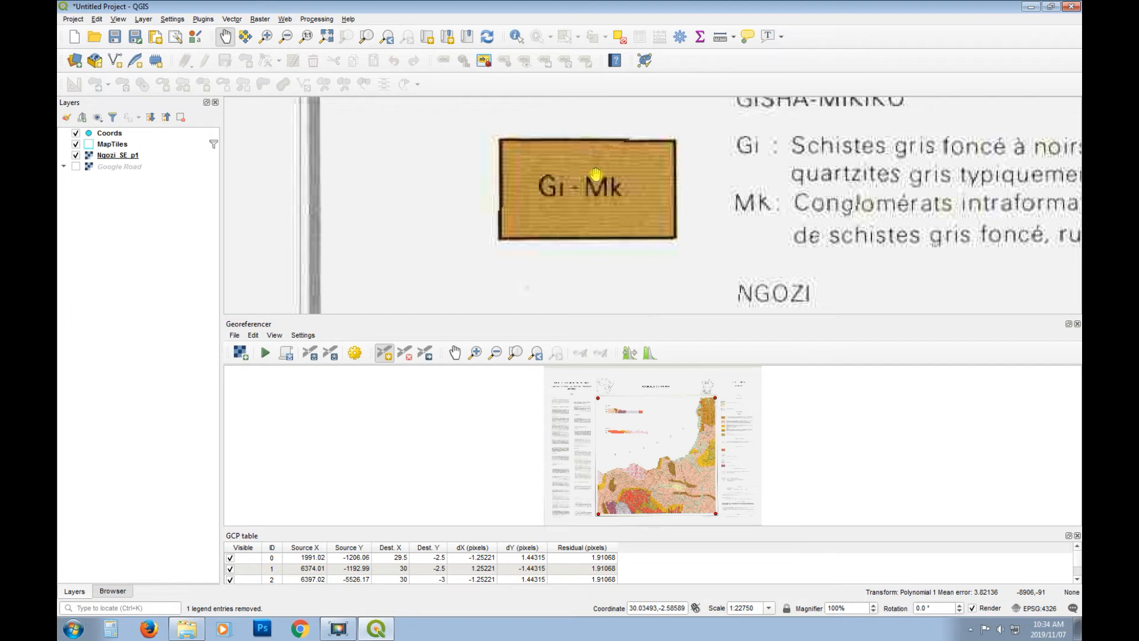
{"action": "left_click", "coordinate": [285, 36]}
{"action": "left_click_drag", "start_coordinate": [508, 138], "coordinate": [671, 257]}
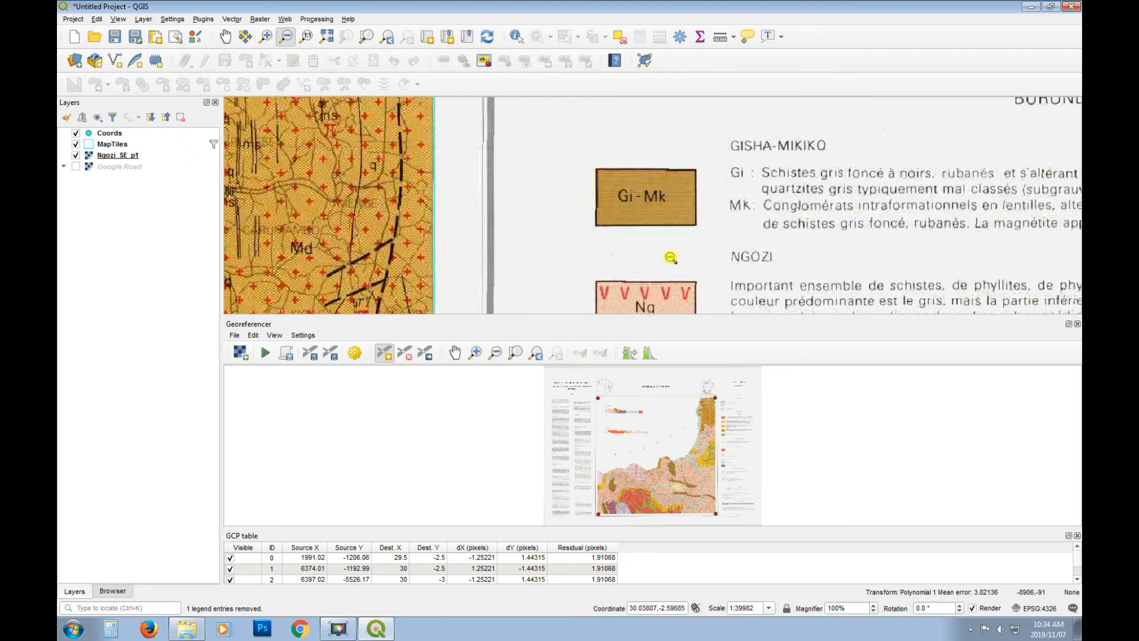
{"action": "left_click_drag", "start_coordinate": [582, 186], "coordinate": [686, 277]}
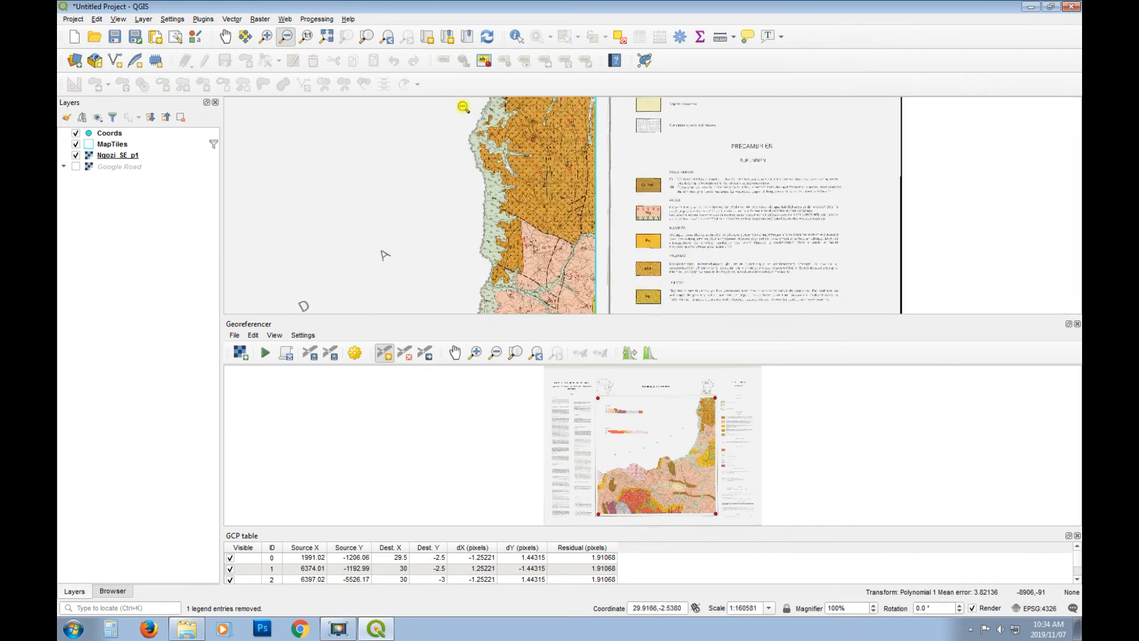
- Close the Georeferencer panel so the map canvas has the full window, and bring the whole Ngozi map face into view
{"action": "left_click_drag", "start_coordinate": [505, 167], "coordinate": [586, 228]}
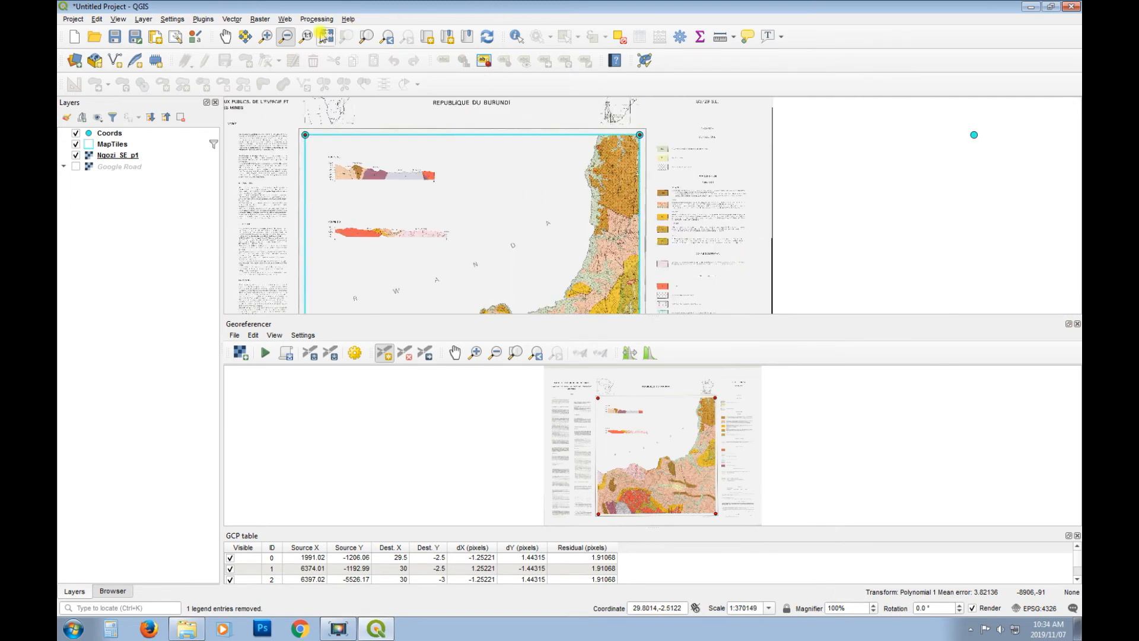
{"action": "left_click", "coordinate": [225, 36]}
{"action": "left_click_drag", "start_coordinate": [433, 196], "coordinate": [590, 159]}
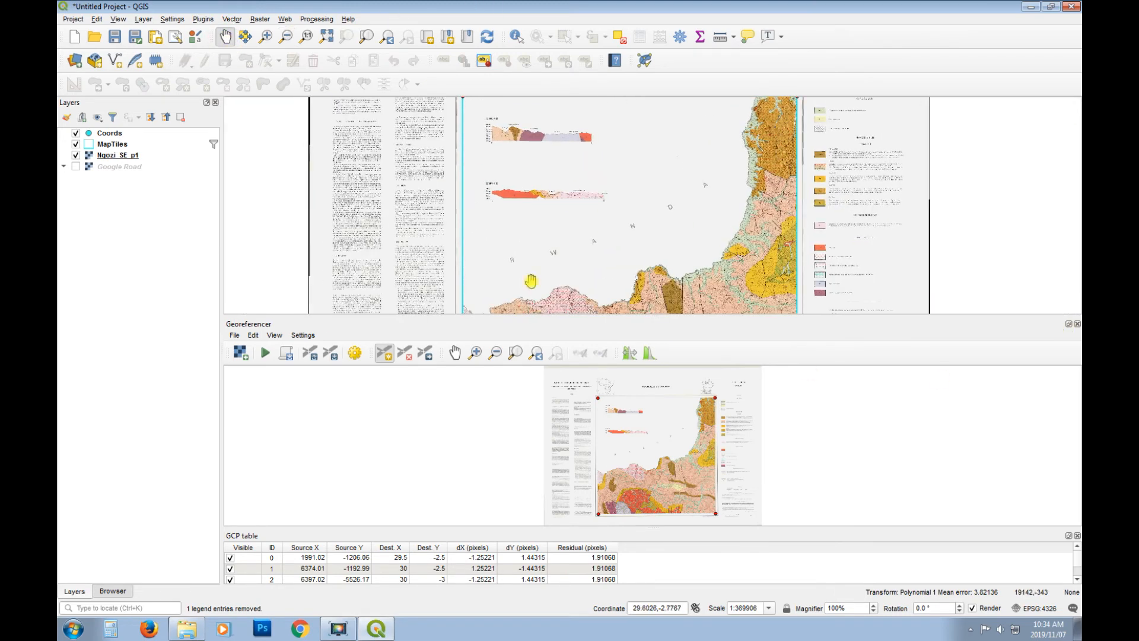
{"action": "left_click", "coordinate": [234, 334]}
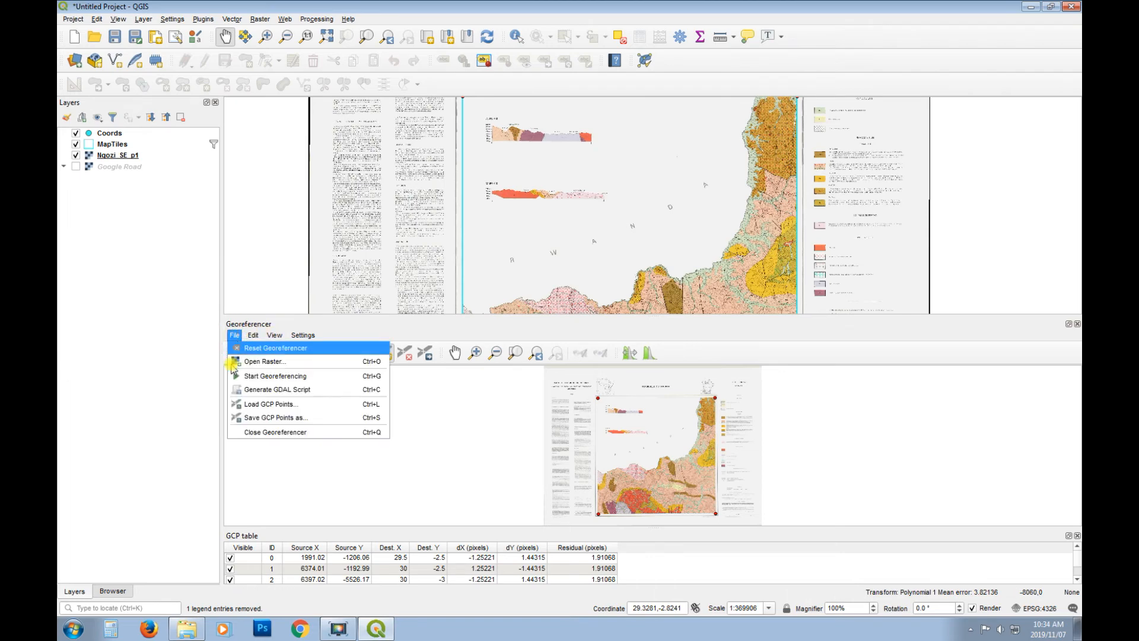
{"action": "left_click", "coordinate": [300, 431]}
{"action": "left_click", "coordinate": [569, 327]}
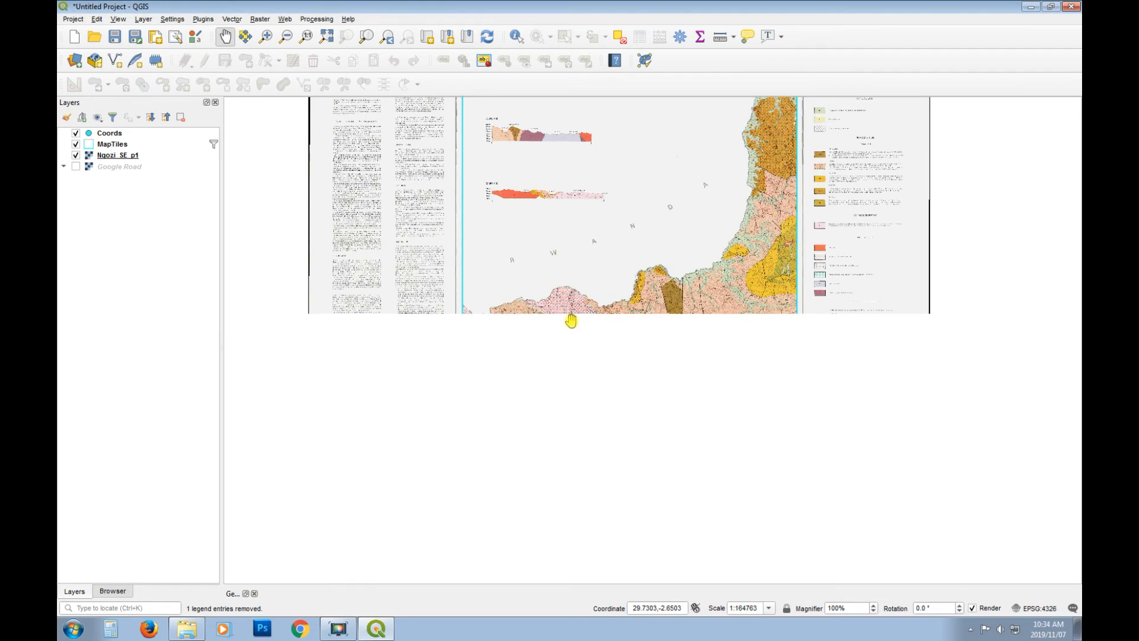
{"action": "scroll", "coordinate": [582, 294], "scroll_direction": "down", "scroll_amount": 1}
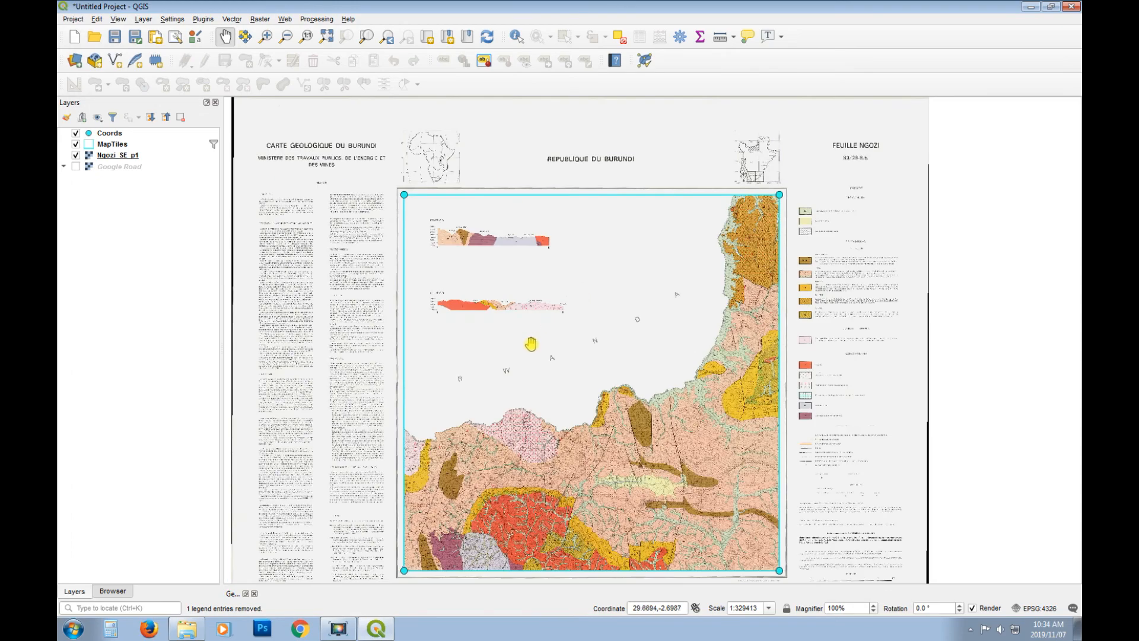
{"action": "left_click_drag", "start_coordinate": [532, 338], "coordinate": [590, 252]}
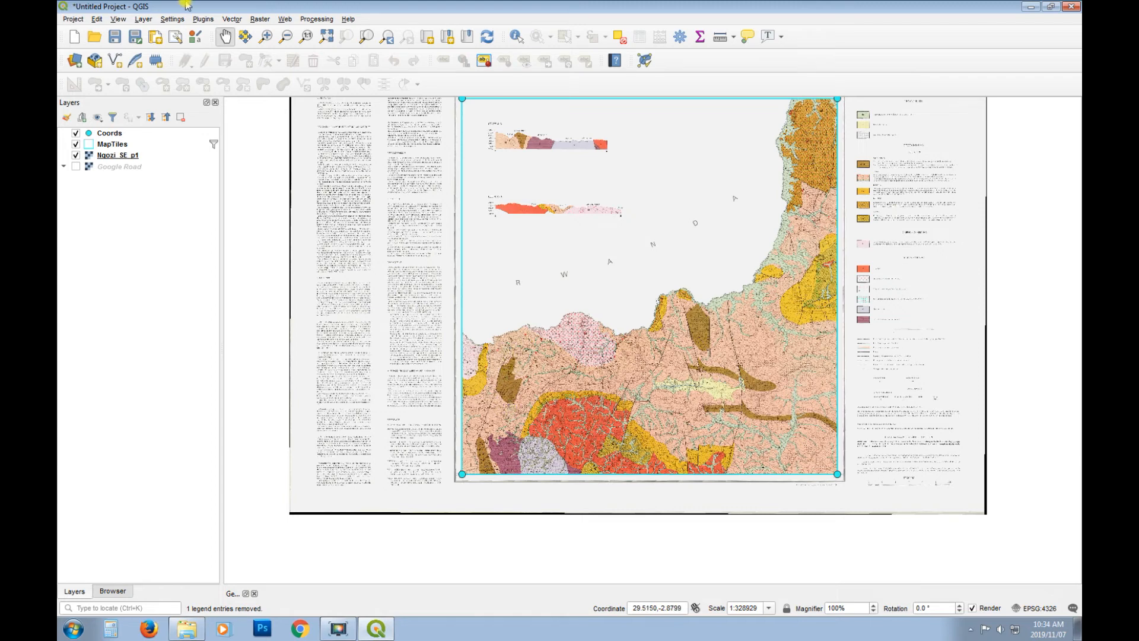
- Examine the boundaries and labels of the brown Gi and yellow Ru units near the map's western edge
{"action": "left_click", "coordinate": [266, 36]}
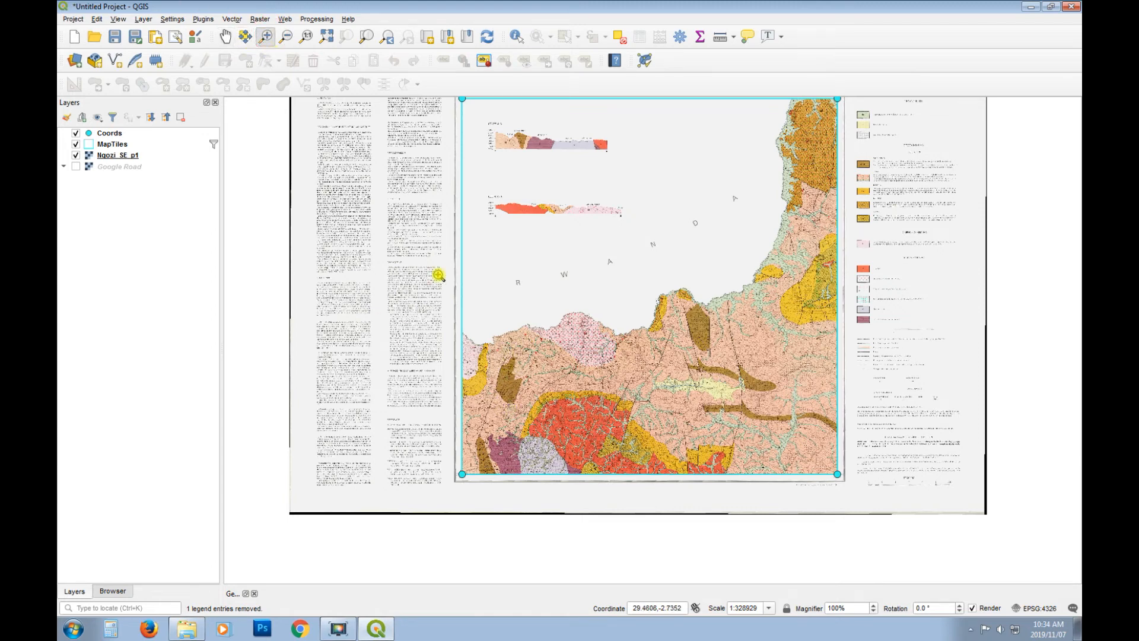
{"action": "left_click_drag", "start_coordinate": [549, 310], "coordinate": [452, 429]}
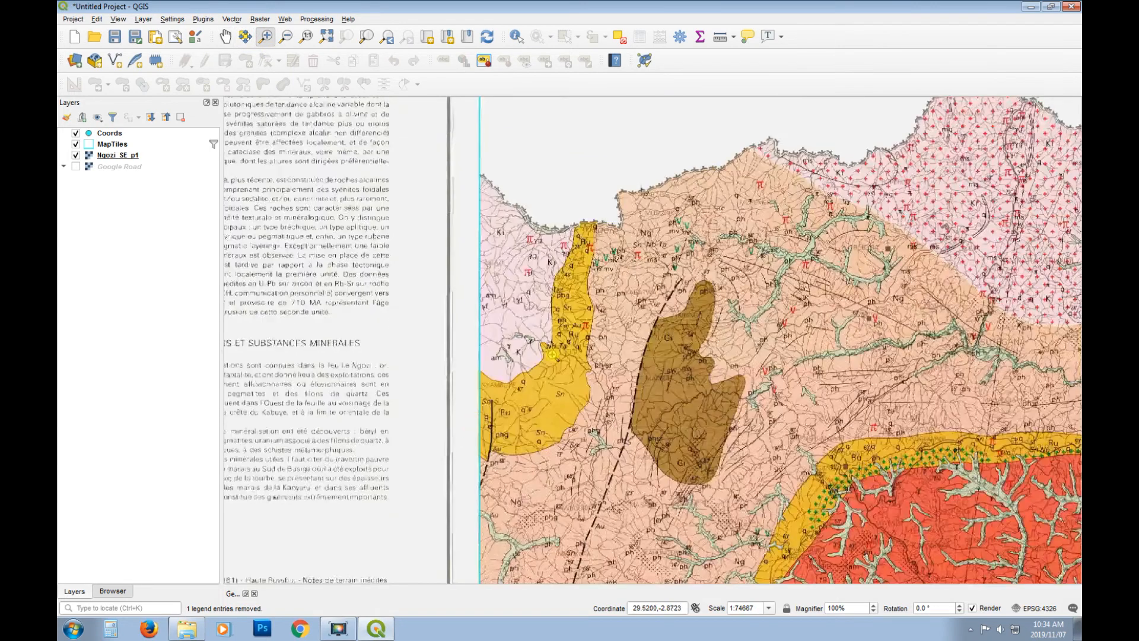
{"action": "left_click_drag", "start_coordinate": [484, 202], "coordinate": [765, 521]}
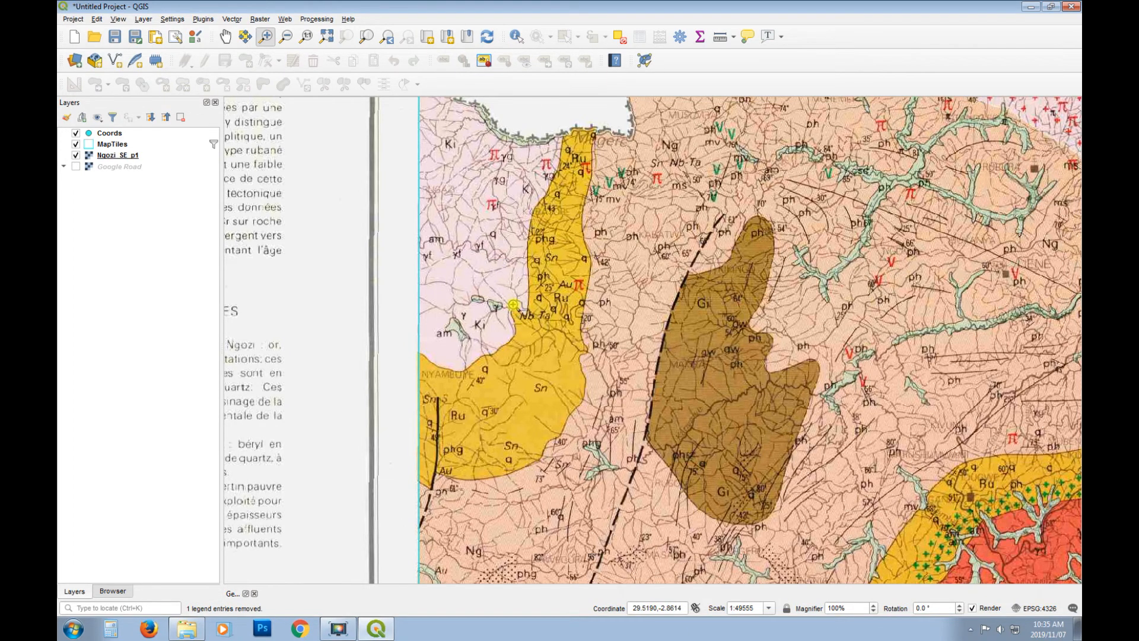
{"action": "scroll", "coordinate": [513, 304], "scroll_direction": "down", "scroll_amount": 1}
{"action": "scroll", "coordinate": [500, 290], "scroll_direction": "down", "scroll_amount": 1}
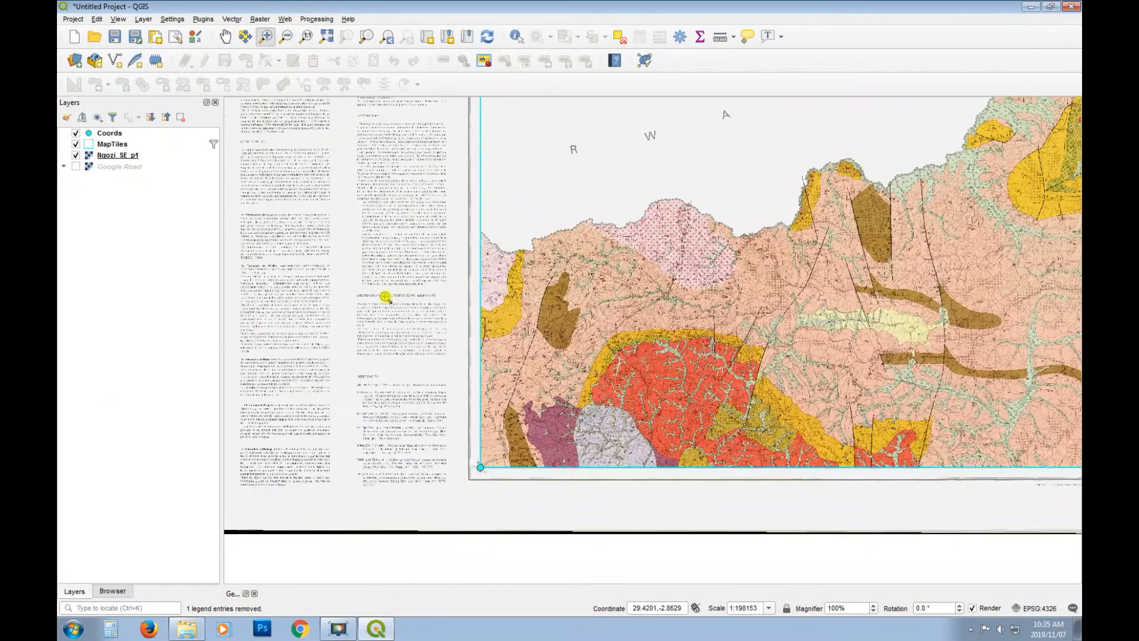
{"action": "scroll", "coordinate": [386, 297], "scroll_direction": "down", "scroll_amount": 1}
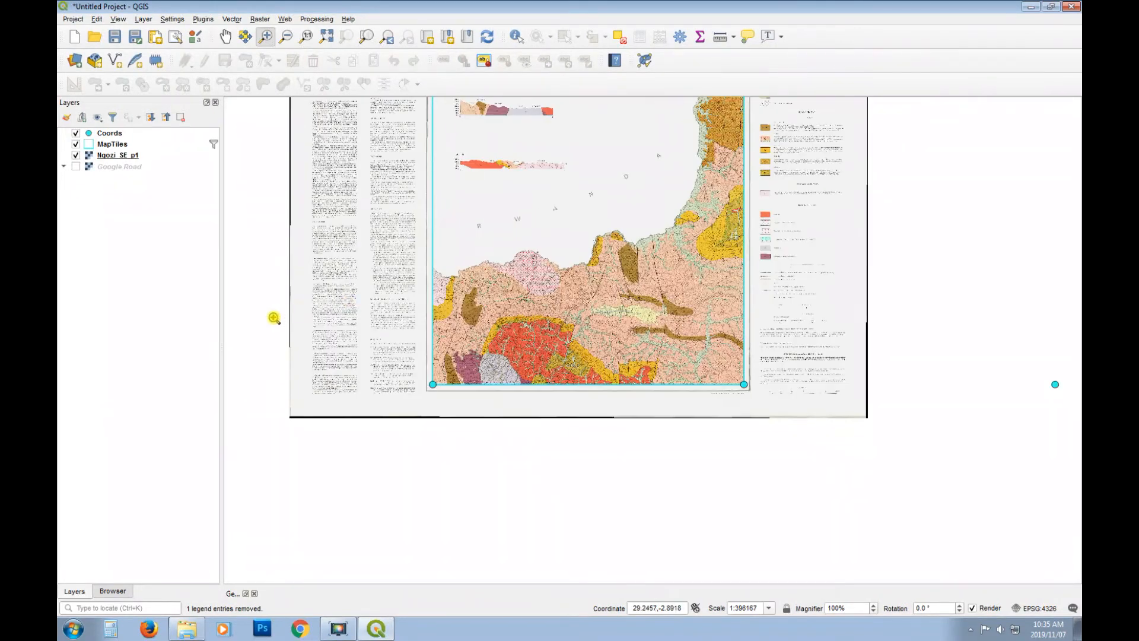
- Select the MapTiles polygon that covers the Ngozi map sheet
{"action": "left_click", "coordinate": [228, 39]}
{"action": "left_click_drag", "start_coordinate": [534, 188], "coordinate": [575, 285]}
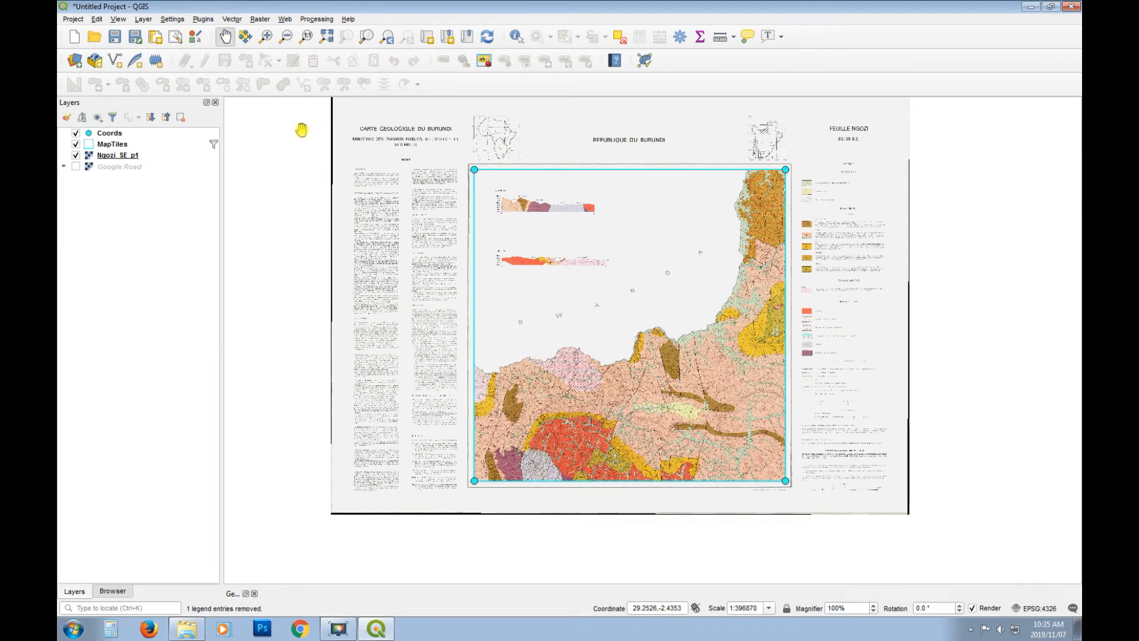
{"action": "left_click", "coordinate": [86, 143]}
{"action": "left_click", "coordinate": [564, 39]}
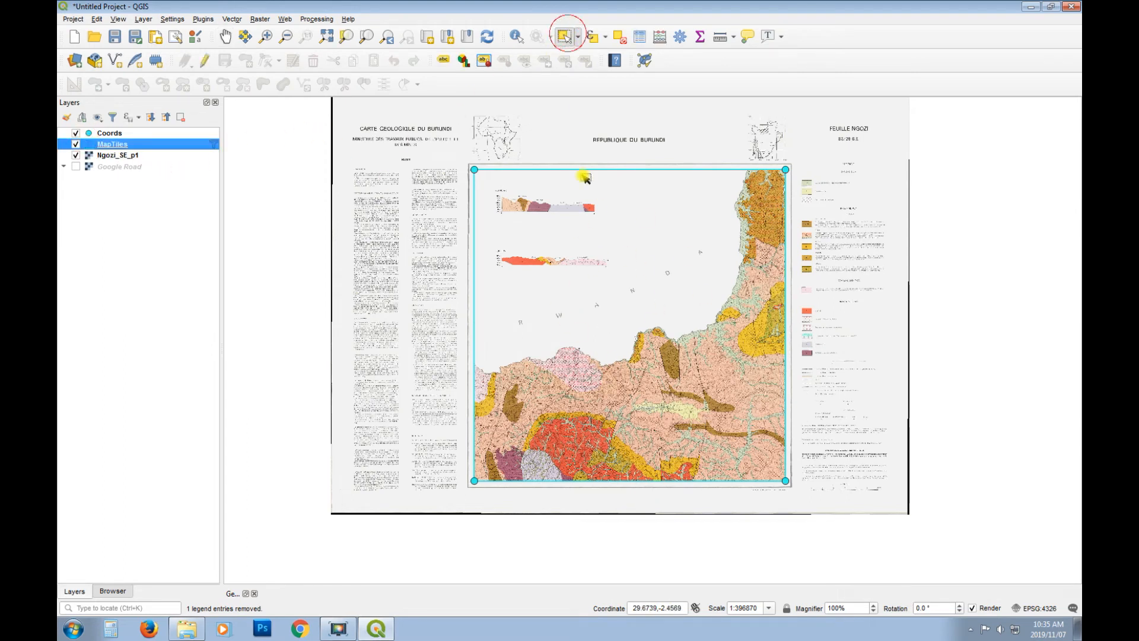
{"action": "left_click", "coordinate": [580, 336]}
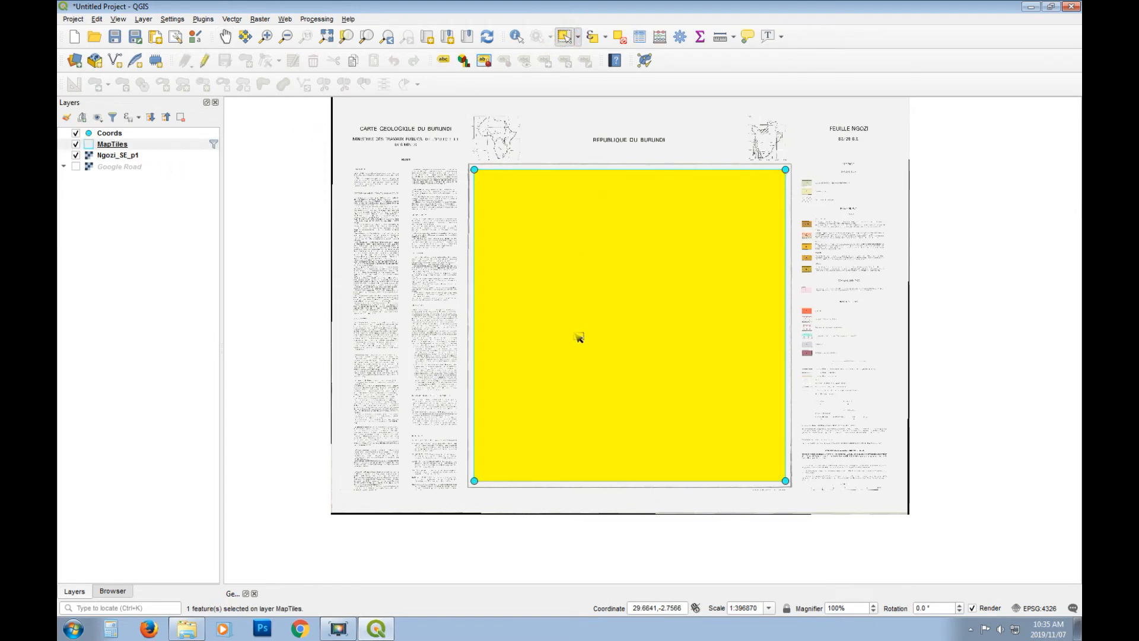
- Export only the selected MapTiles feature to the Vector folder as an ESRI Shapefile named NGOZI_GEO, in EPSG:4326, and add it to the map
{"action": "right_click", "coordinate": [105, 145]}
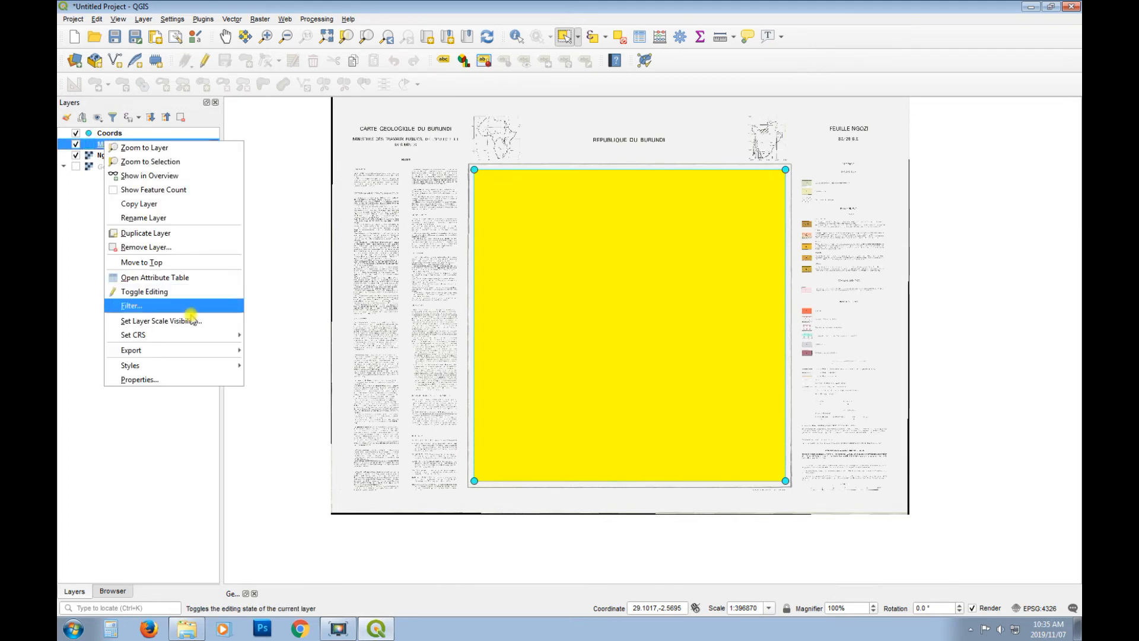
{"action": "mouse_move", "coordinate": [229, 350]}
{"action": "left_click", "coordinate": [277, 350]}
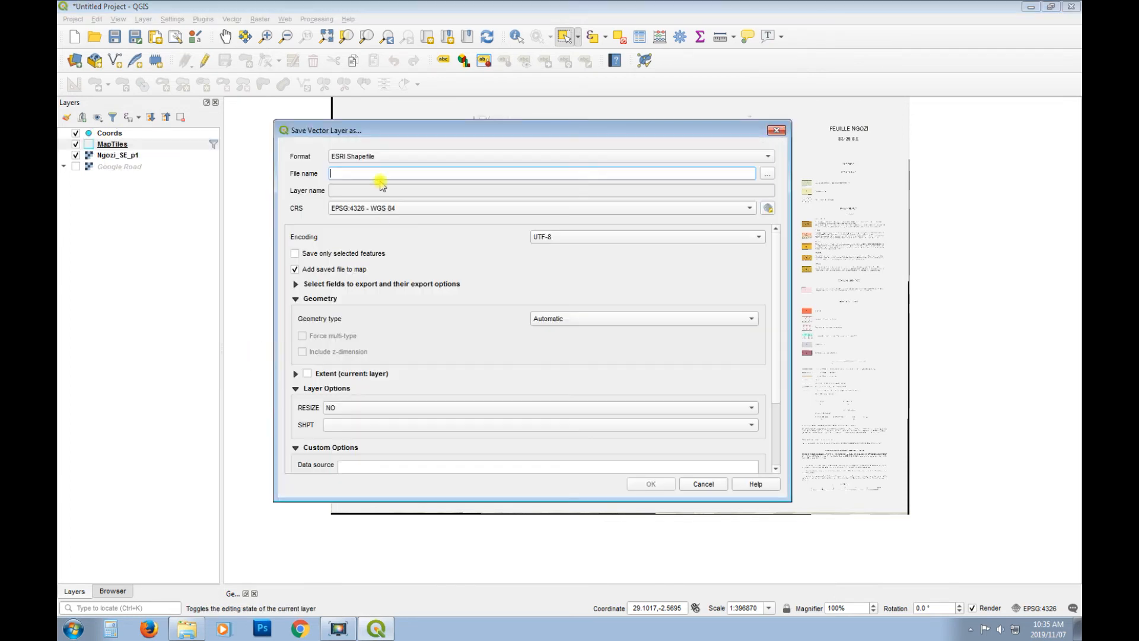
{"action": "left_click", "coordinate": [295, 254]}
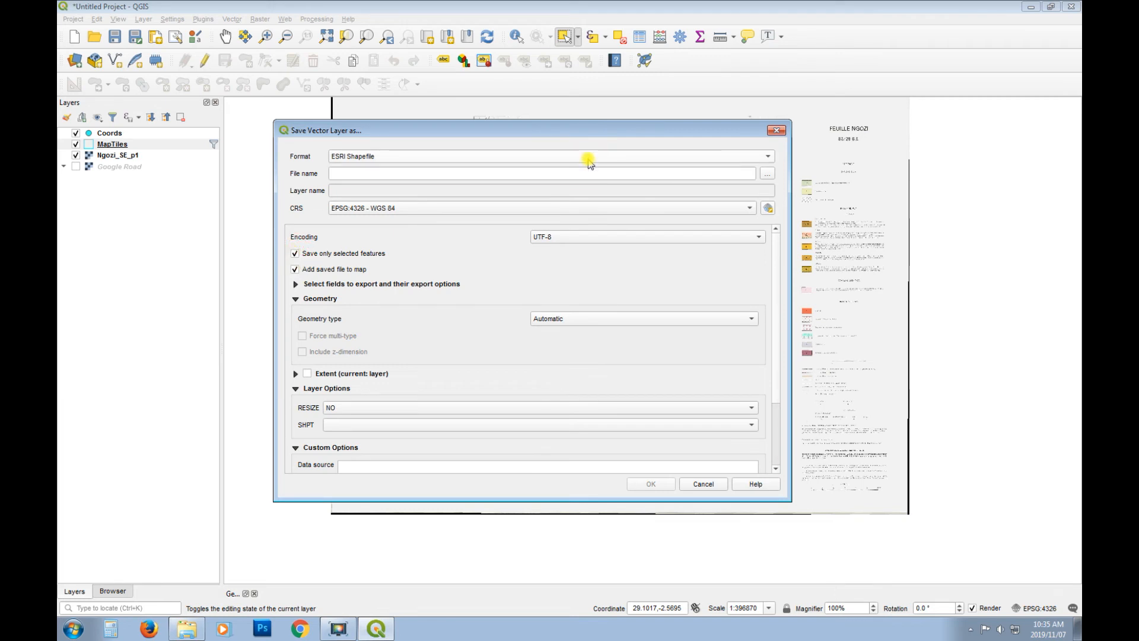
{"action": "left_click", "coordinate": [769, 173]}
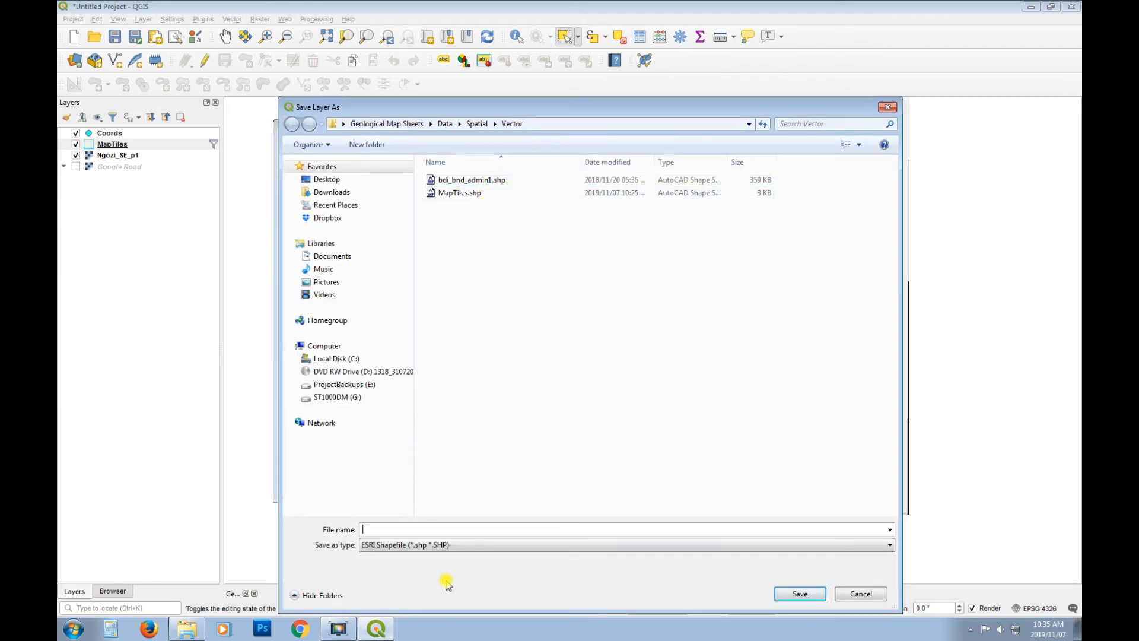
{"action": "type", "text": "NGOZI_GEO"}
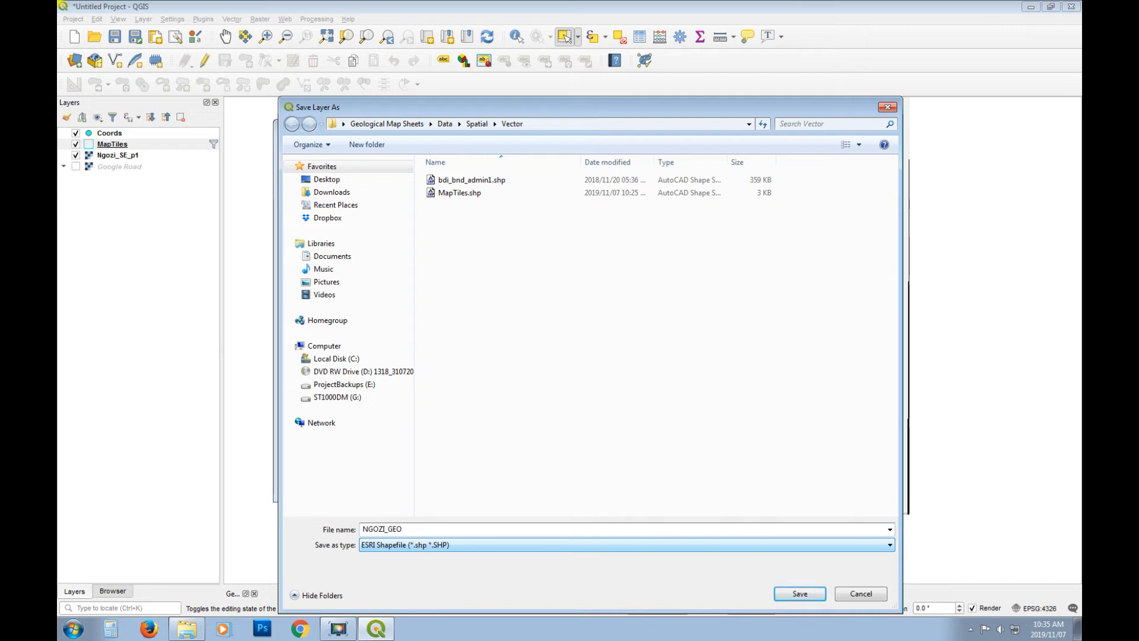
{"action": "left_click", "coordinate": [783, 595]}
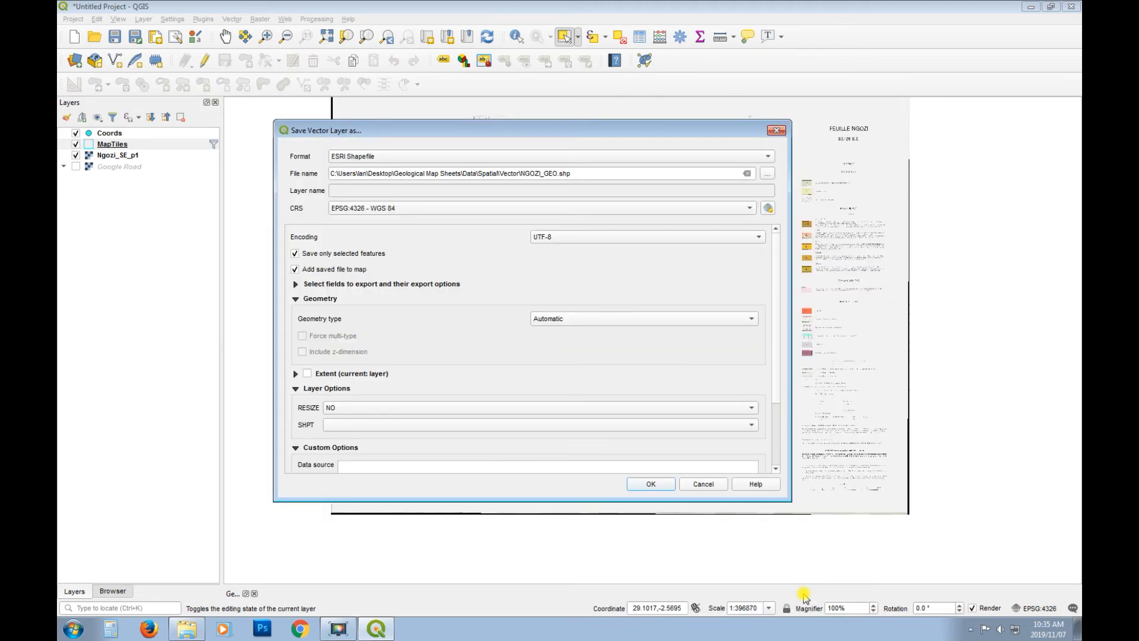
{"action": "left_click", "coordinate": [651, 484]}
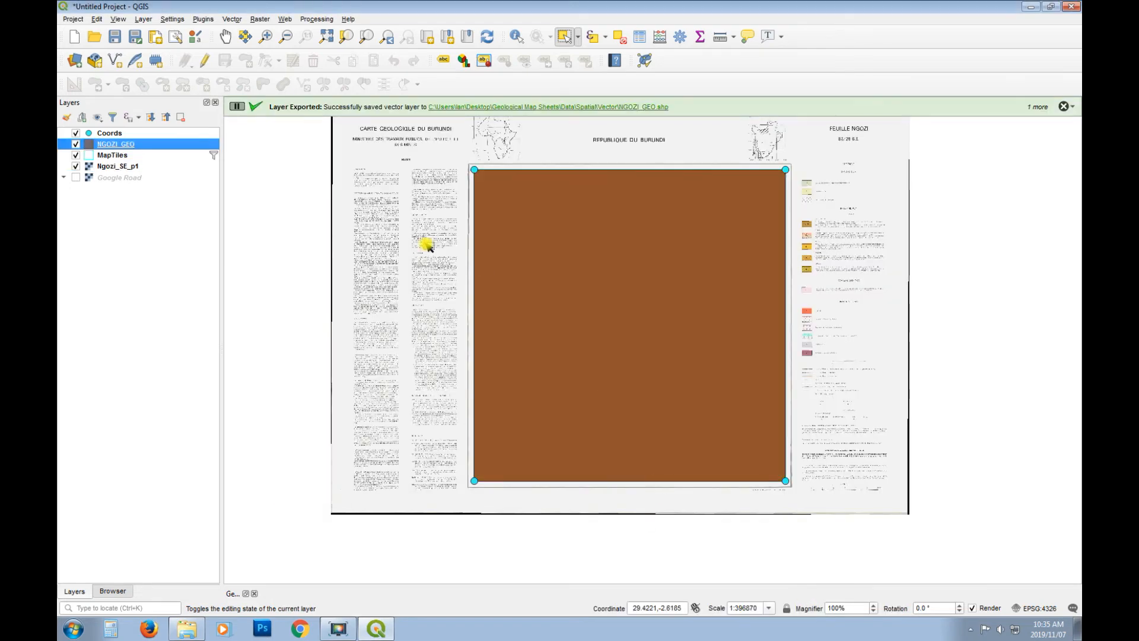
- Hide the MapTiles layer and change the simple fill colour of NGOZI_GEO to bright green
{"action": "left_click", "coordinate": [76, 155]}
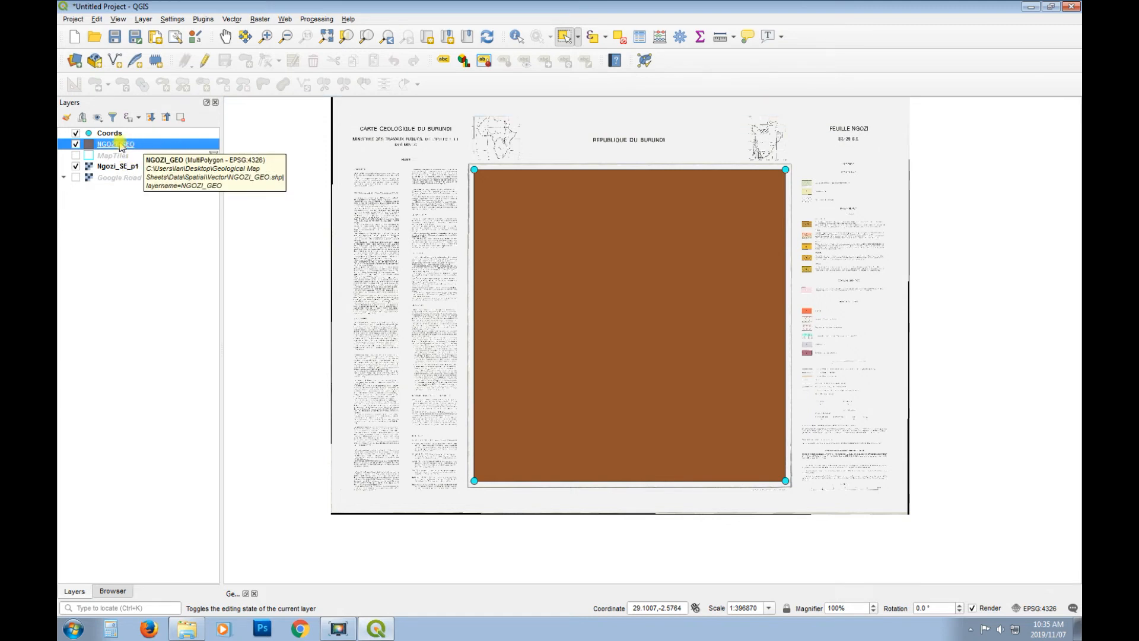
{"action": "left_click", "coordinate": [119, 146]}
{"action": "right_click", "coordinate": [119, 145]}
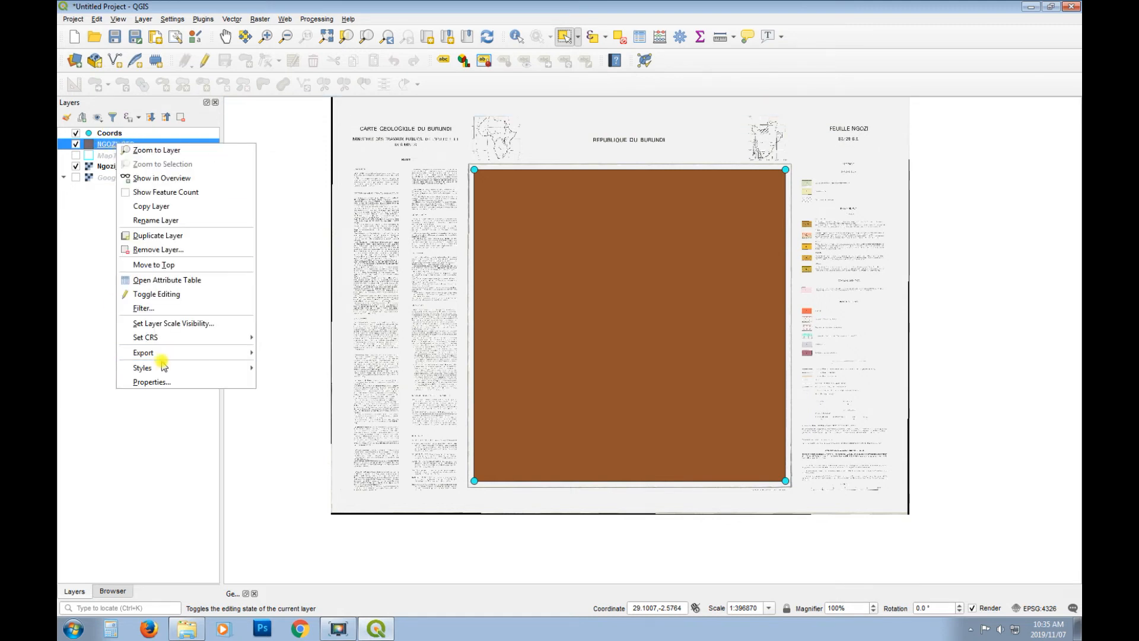
{"action": "left_click", "coordinate": [172, 382]}
{"action": "left_click", "coordinate": [428, 218]}
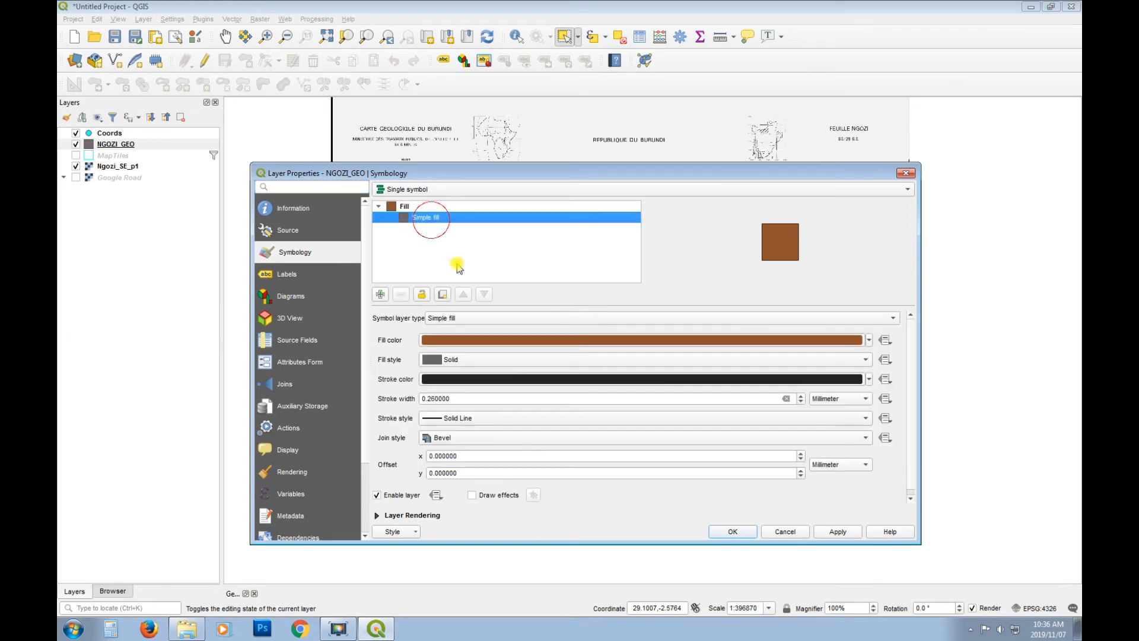
{"action": "left_click", "coordinate": [591, 339]}
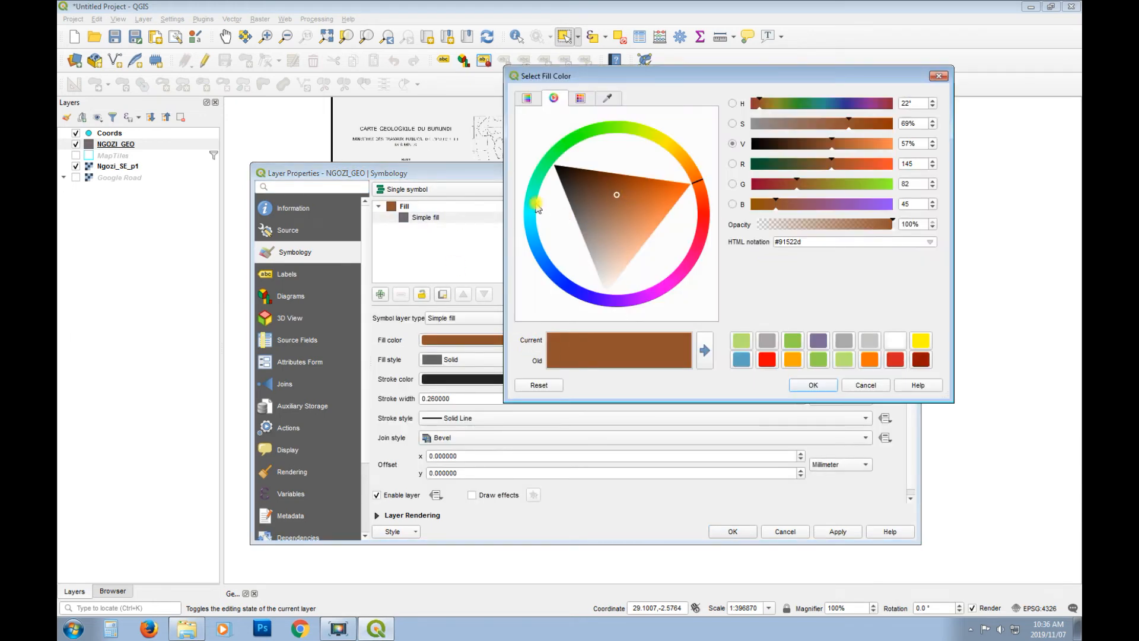
{"action": "left_click", "coordinate": [556, 151]}
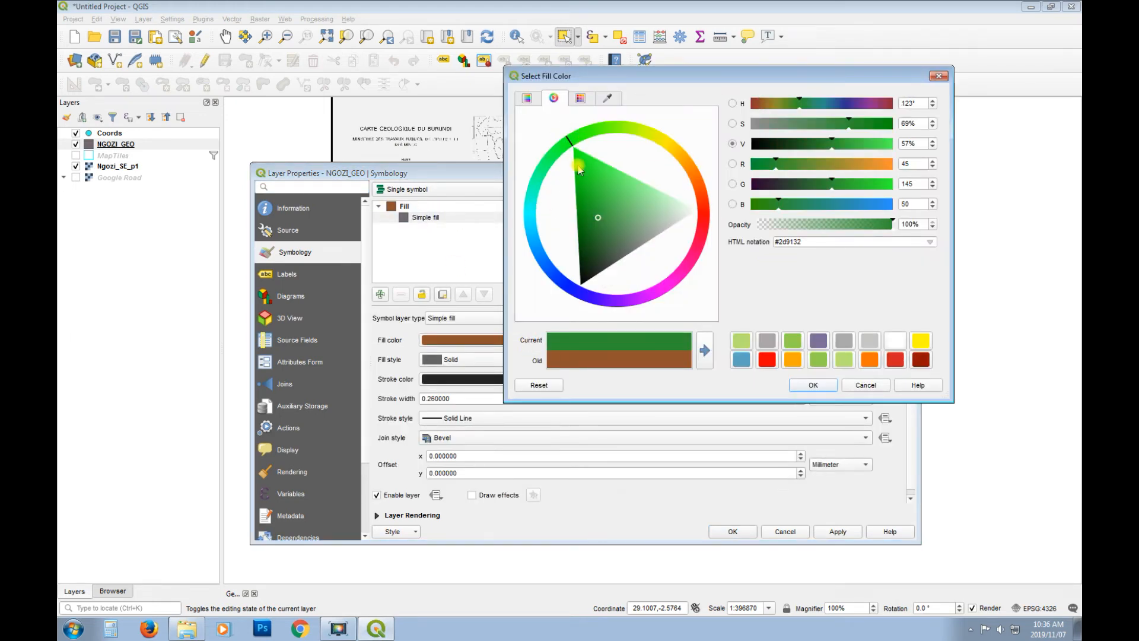
{"action": "left_click", "coordinate": [586, 161]}
{"action": "left_click", "coordinate": [811, 385]}
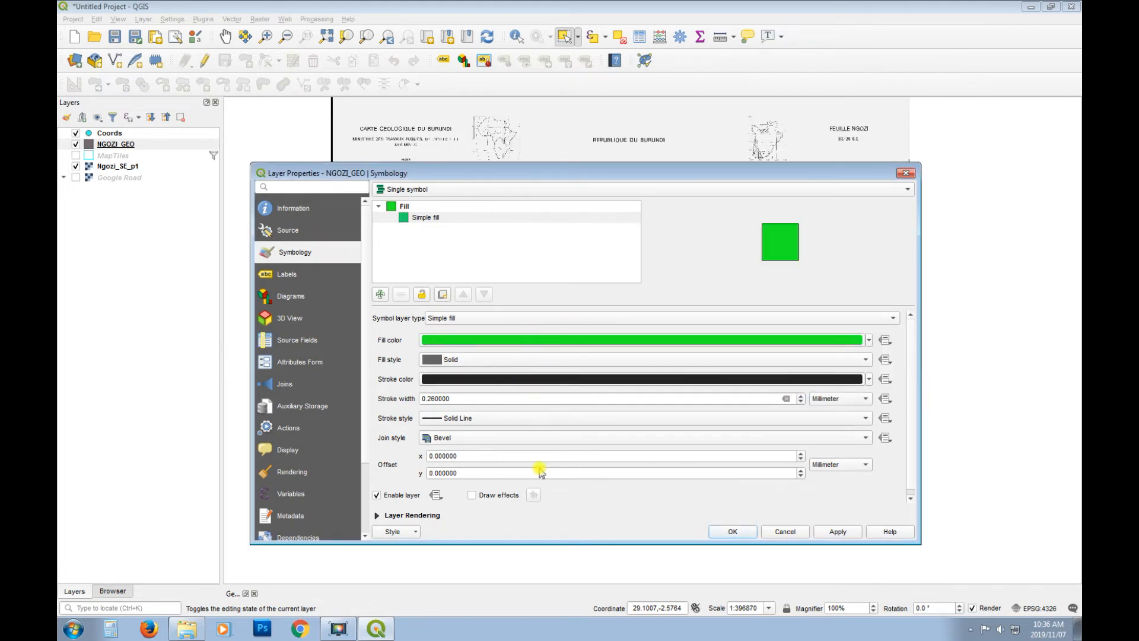
- Set the NGOZI_GEO layer's opacity to 33.5 % and apply the symbology
{"action": "left_click", "coordinate": [379, 515]}
{"action": "left_click_drag", "start_coordinate": [845, 452], "coordinate": [658, 458]}
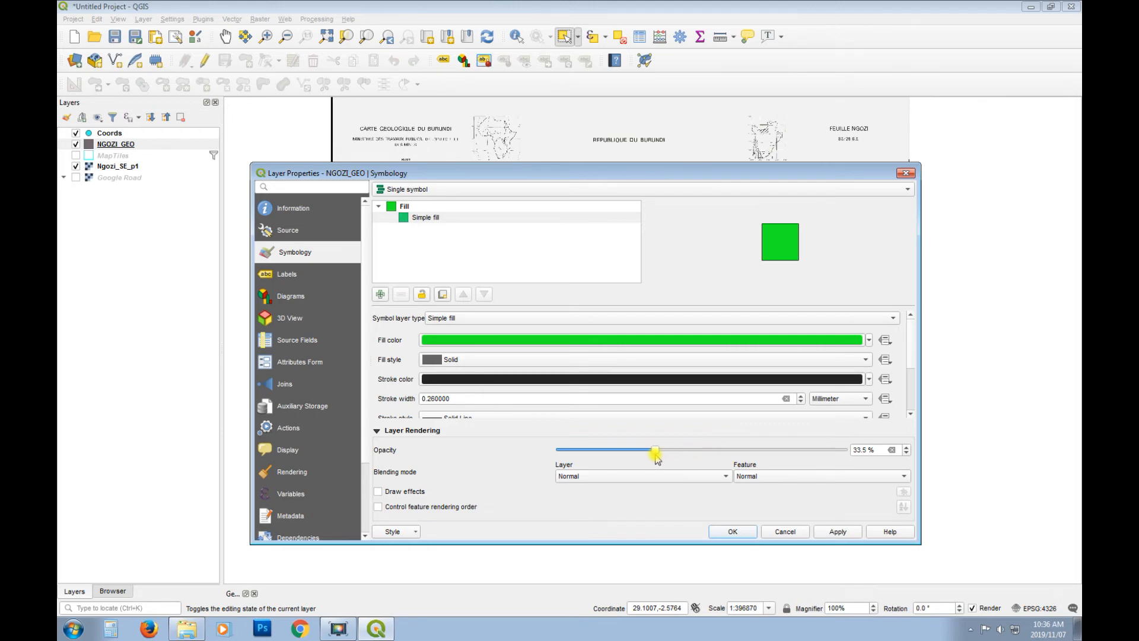
{"action": "left_click", "coordinate": [734, 532]}
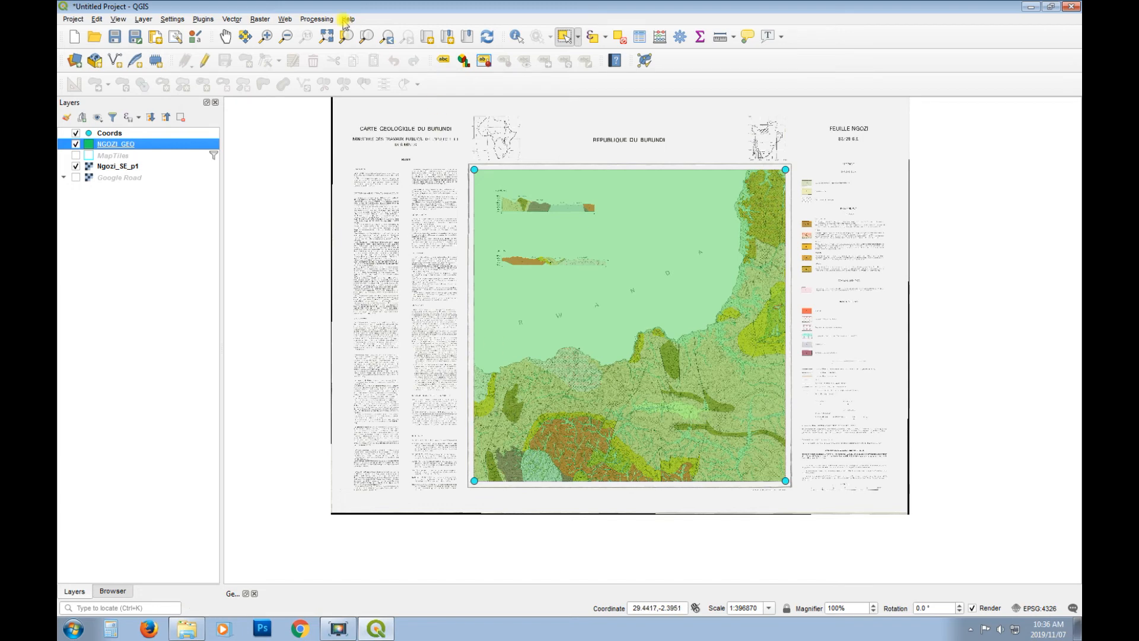
- Get a close view of the Gi unit under the green overlay and check whether the Advanced Digitizing Toolbar is enabled
{"action": "left_click", "coordinate": [265, 36]}
{"action": "left_click_drag", "start_coordinate": [549, 366], "coordinate": [465, 438]}
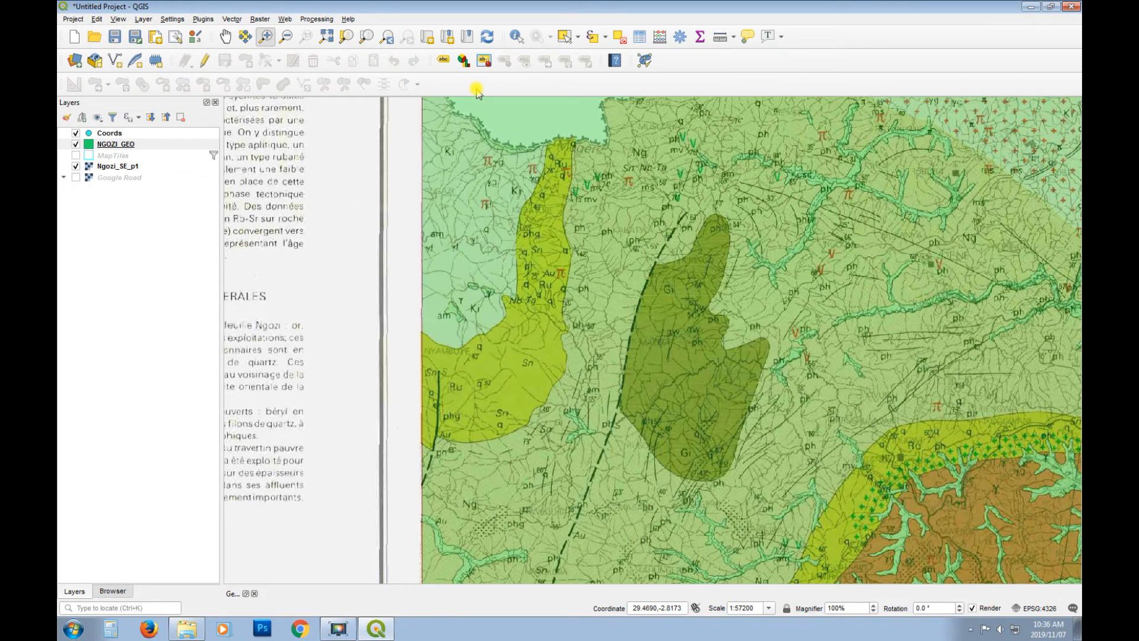
{"action": "right_click", "coordinate": [854, 45]}
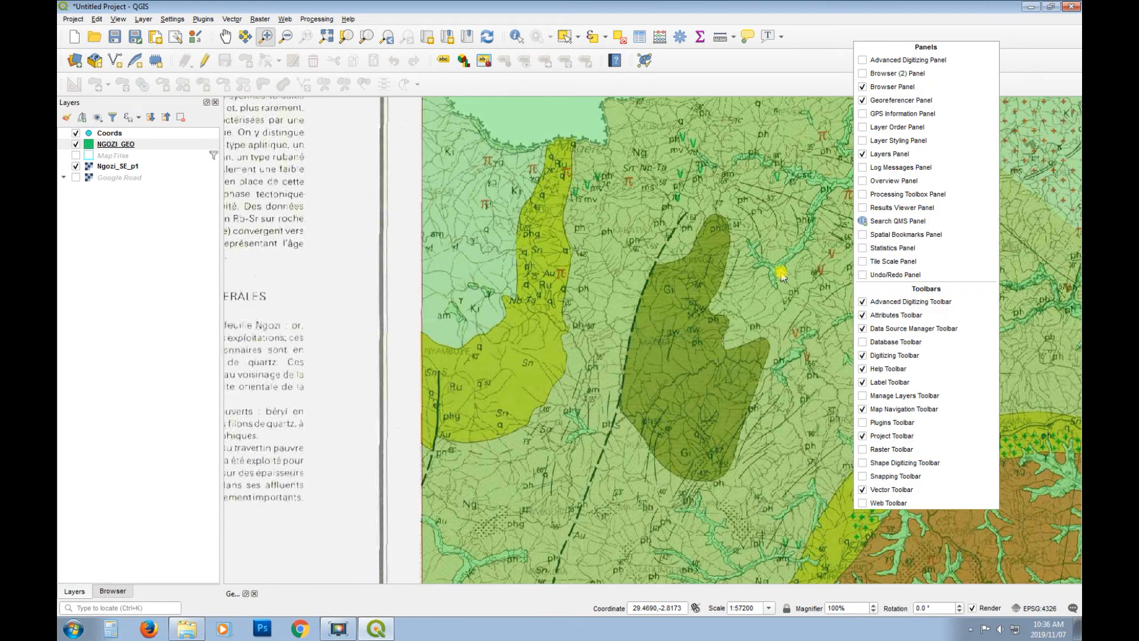
{"action": "left_click", "coordinate": [118, 19]}
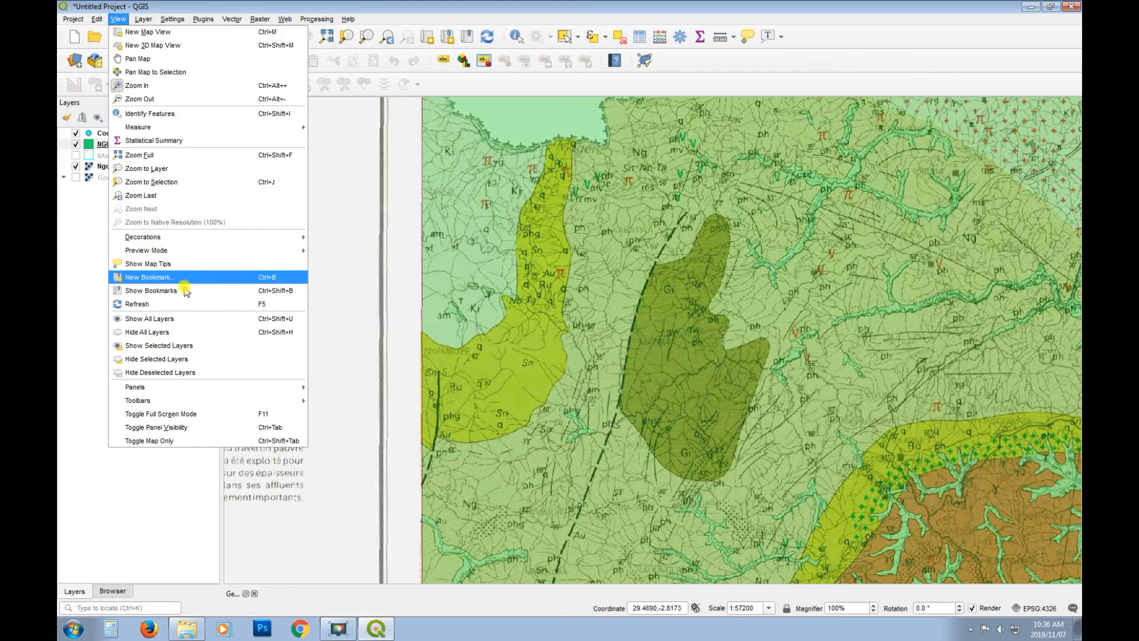
{"action": "mouse_move", "coordinate": [190, 402]}
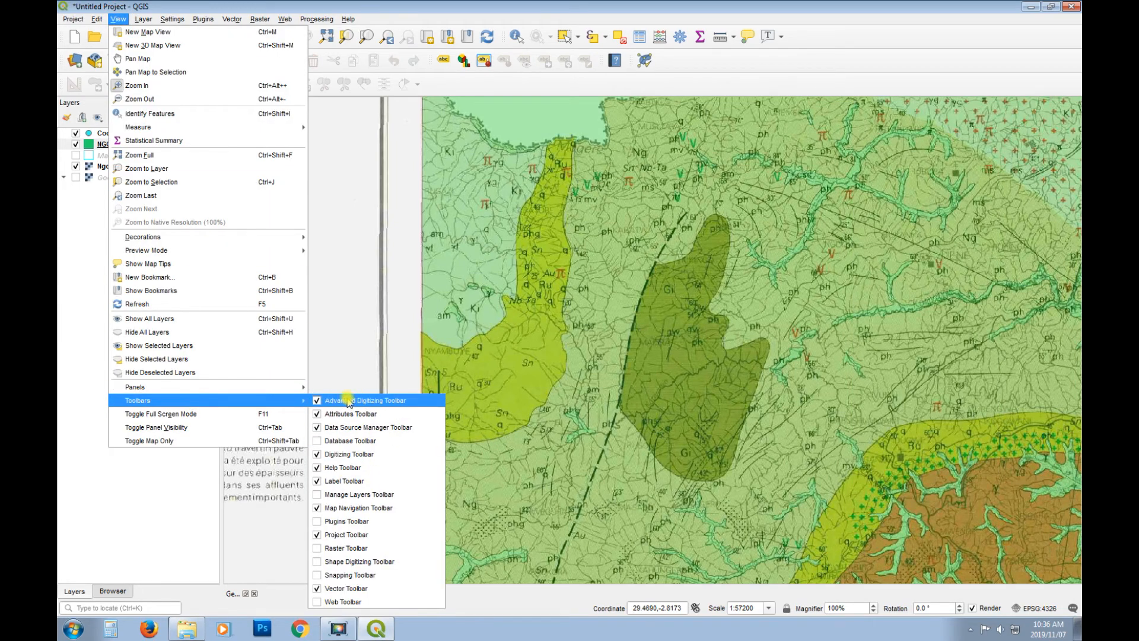
{"action": "left_click", "coordinate": [822, 68]}
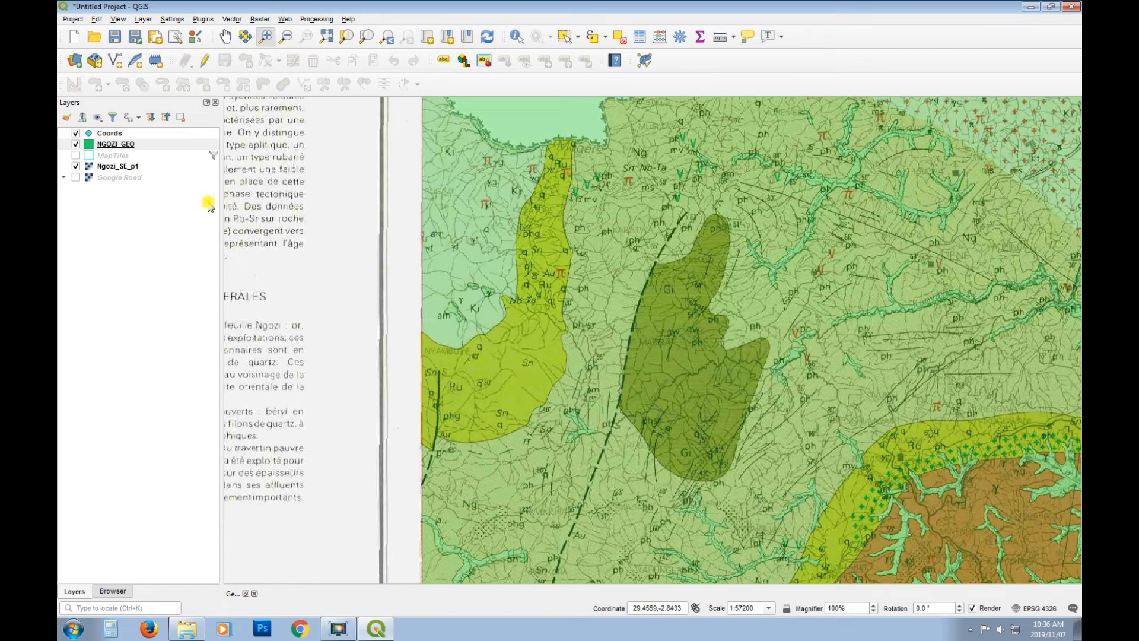
- Turn on editing for the NGOZI_GEO layer and activate the Fill Ring tool
{"action": "left_click", "coordinate": [145, 145]}
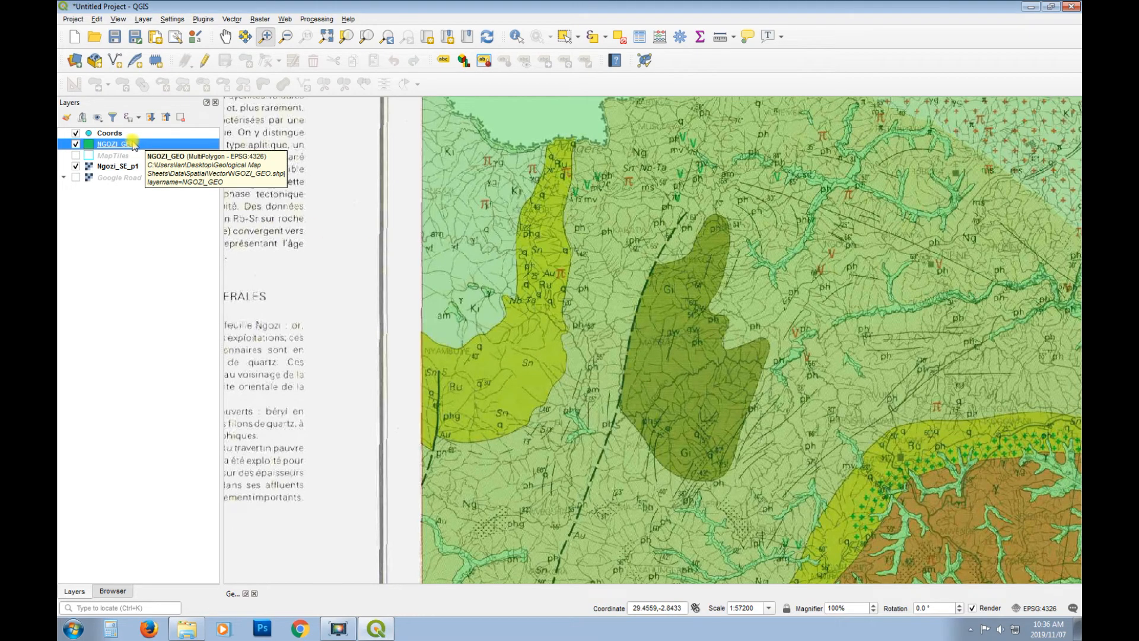
{"action": "left_click", "coordinate": [202, 69]}
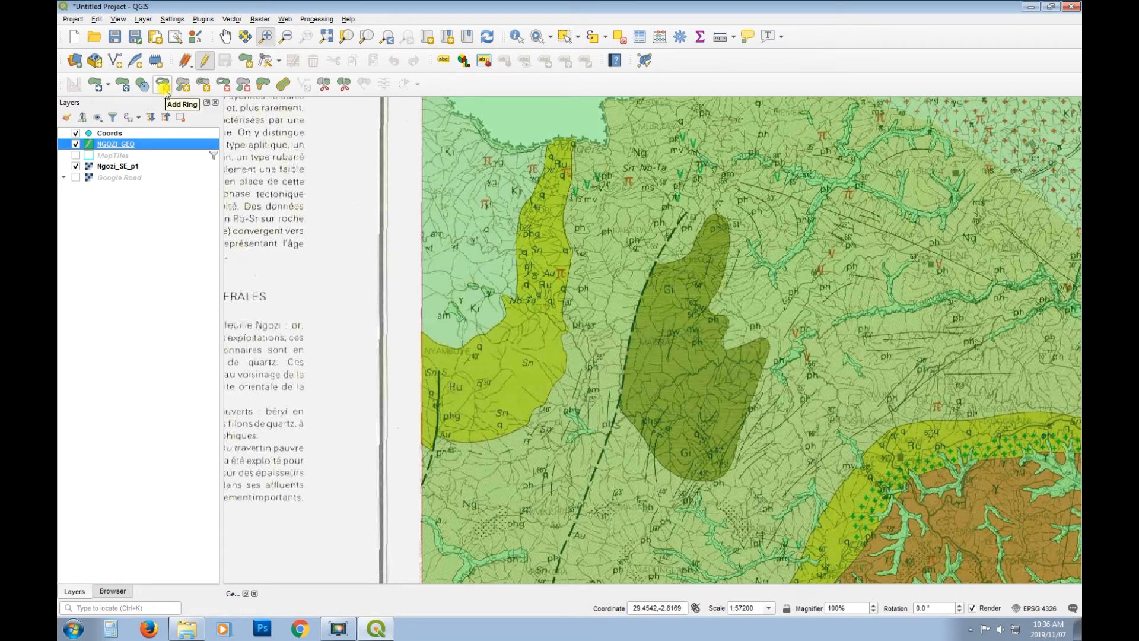
{"action": "left_click", "coordinate": [203, 86]}
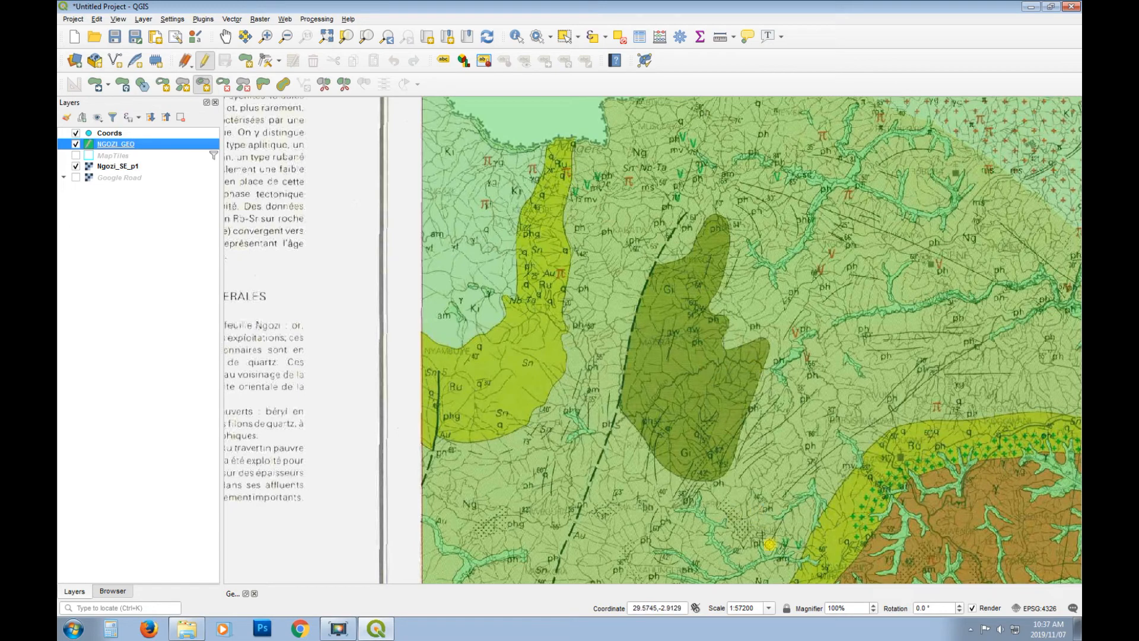
- Trace the Gi unit's full boundary with Fill Ring in NGOZI_GEO and accept the default attributes for the new polygon
{"action": "left_click", "coordinate": [267, 37]}
{"action": "left_click_drag", "start_coordinate": [537, 193], "coordinate": [814, 485]}
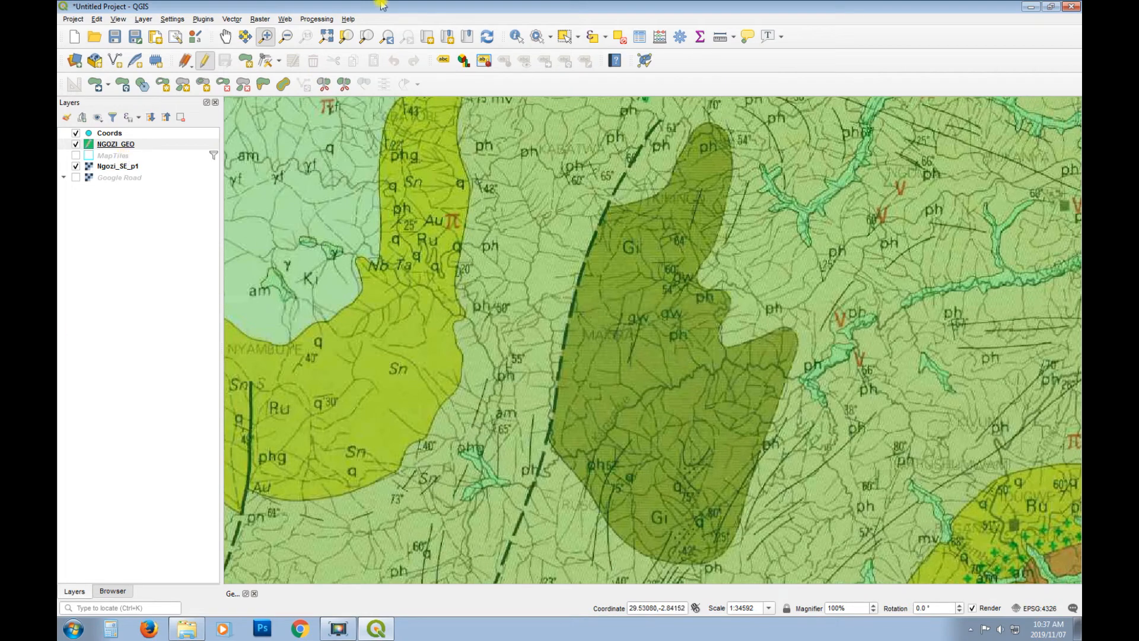
{"action": "left_click", "coordinate": [203, 84]}
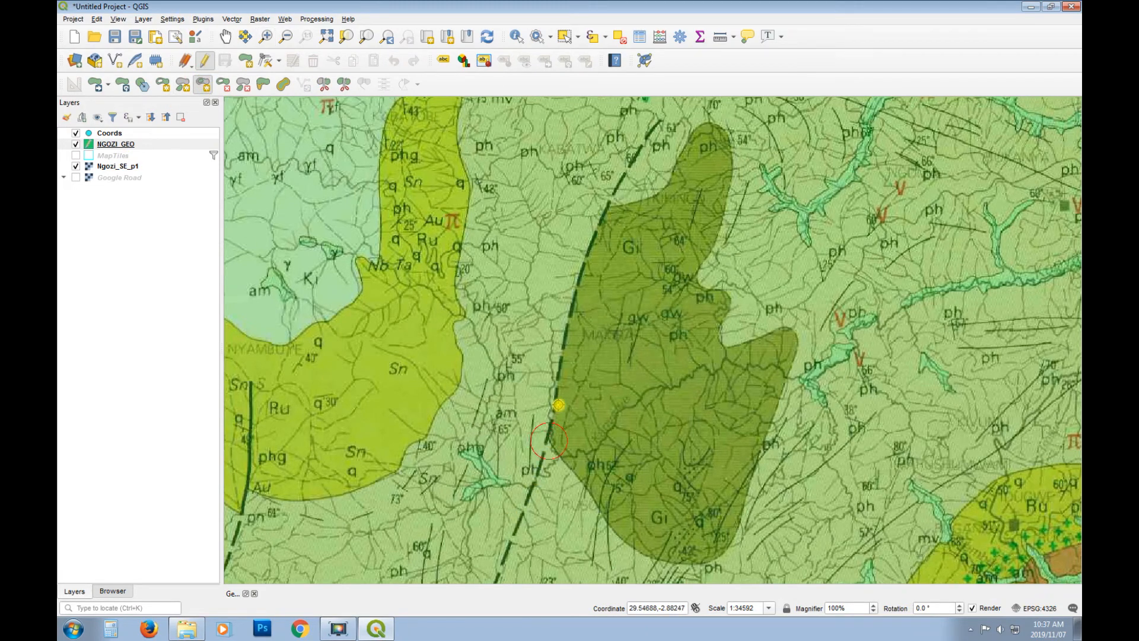
{"action": "left_click", "coordinate": [558, 392]}
{"action": "left_click", "coordinate": [568, 327]}
{"action": "left_click", "coordinate": [583, 273]}
{"action": "left_click", "coordinate": [607, 206]}
{"action": "left_click", "coordinate": [665, 185]}
{"action": "left_click", "coordinate": [709, 122]}
{"action": "left_click", "coordinate": [752, 340]}
{"action": "left_click", "coordinate": [799, 340]}
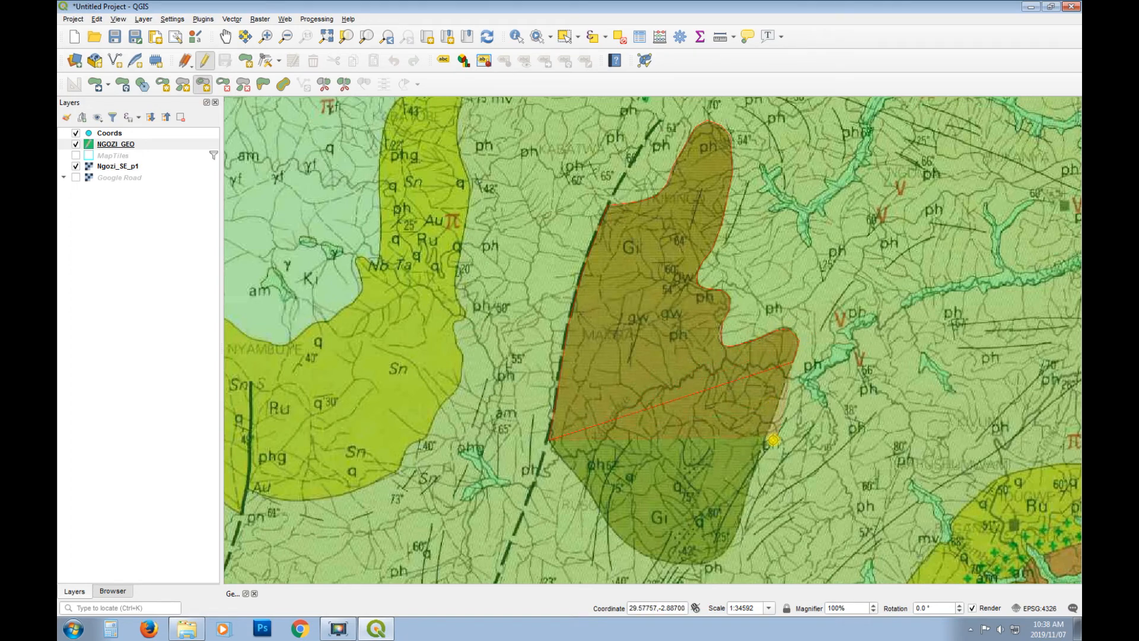
{"action": "left_click", "coordinate": [760, 452]}
{"action": "left_click", "coordinate": [738, 526]}
{"action": "left_click", "coordinate": [725, 550]}
{"action": "left_click", "coordinate": [707, 561]}
{"action": "left_click", "coordinate": [679, 562]}
{"action": "left_click", "coordinate": [651, 559]}
{"action": "left_click", "coordinate": [633, 548]}
{"action": "left_click", "coordinate": [605, 522]}
{"action": "left_click", "coordinate": [582, 482]}
{"action": "left_click", "coordinate": [552, 449]}
{"action": "right_click", "coordinate": [566, 444]}
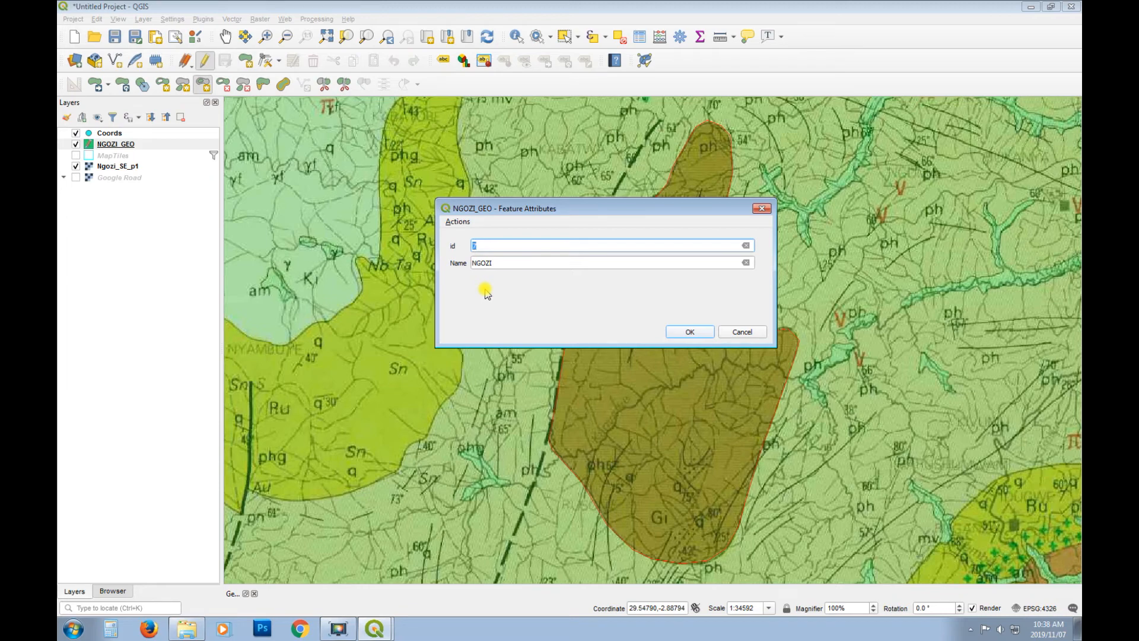
{"action": "left_click", "coordinate": [694, 332]}
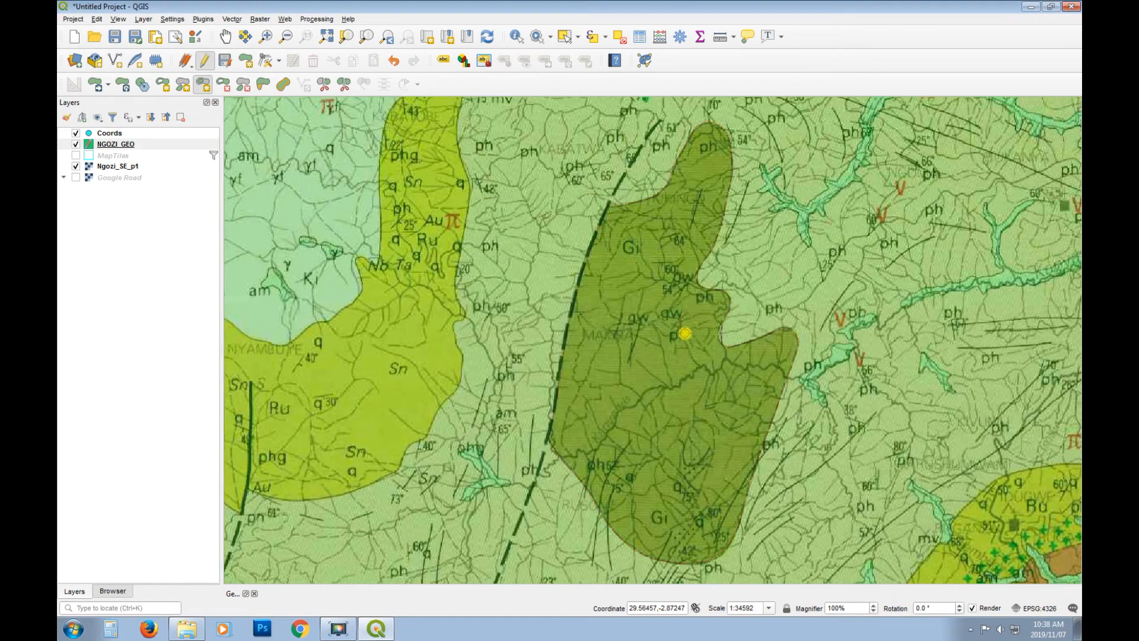
- Add a text field named Formation with a length of 25 to the NGOZI_GEO attribute table
{"action": "right_click", "coordinate": [135, 145]}
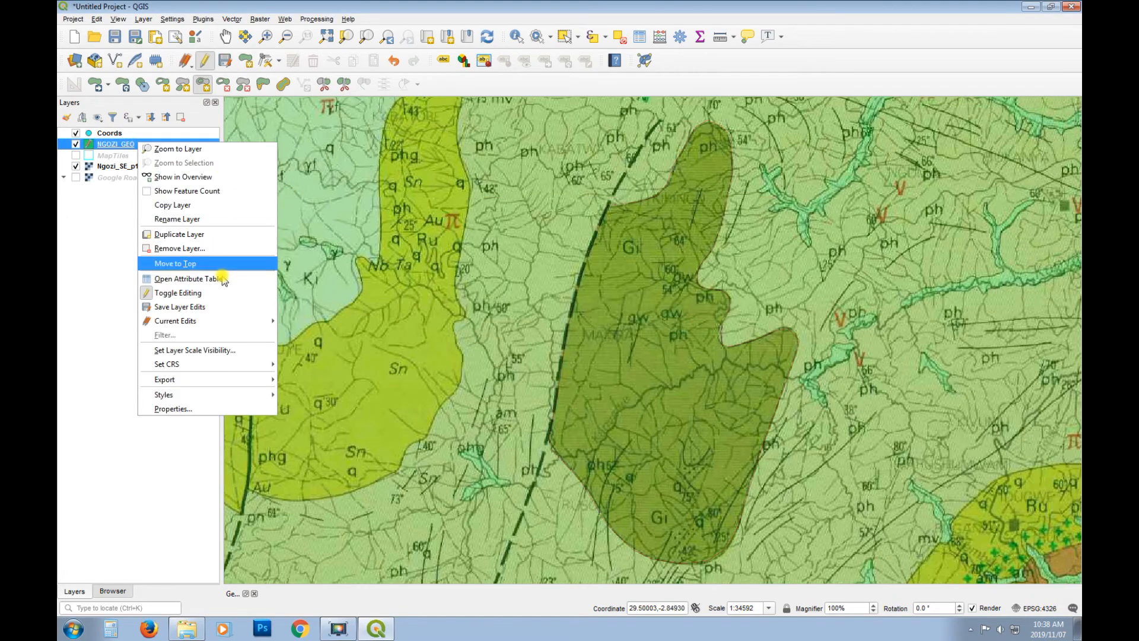
{"action": "left_click", "coordinate": [219, 264]}
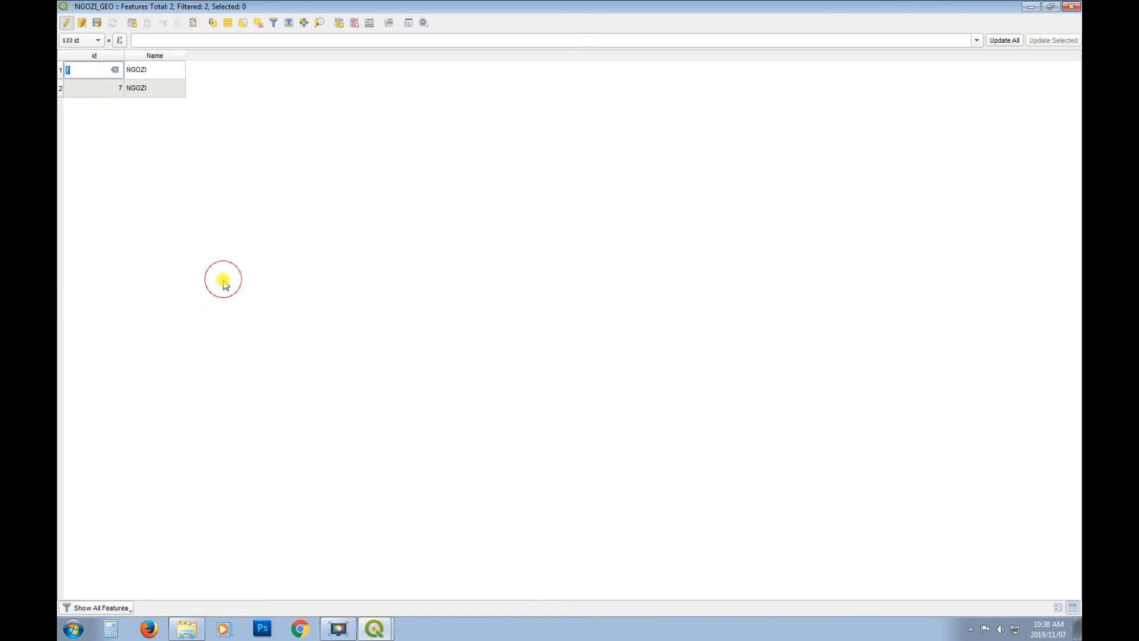
{"action": "left_click", "coordinate": [340, 23]}
{"action": "left_click", "coordinate": [564, 267]}
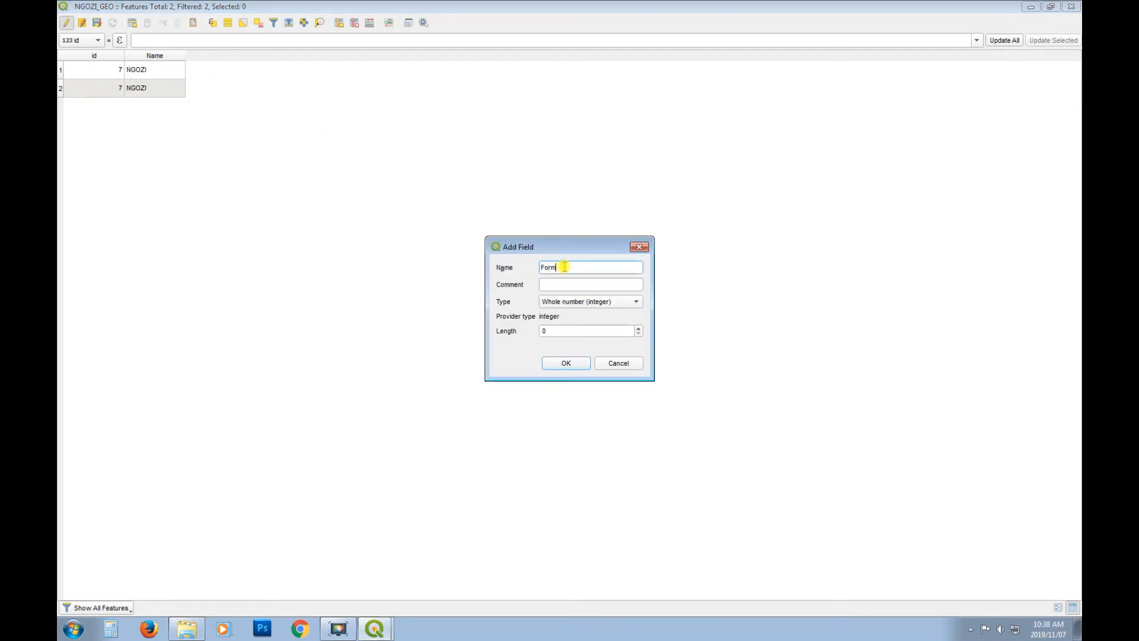
{"action": "left_click", "coordinate": [606, 302]}
{"action": "left_click", "coordinate": [581, 343]}
{"action": "double_click", "coordinate": [542, 328]}
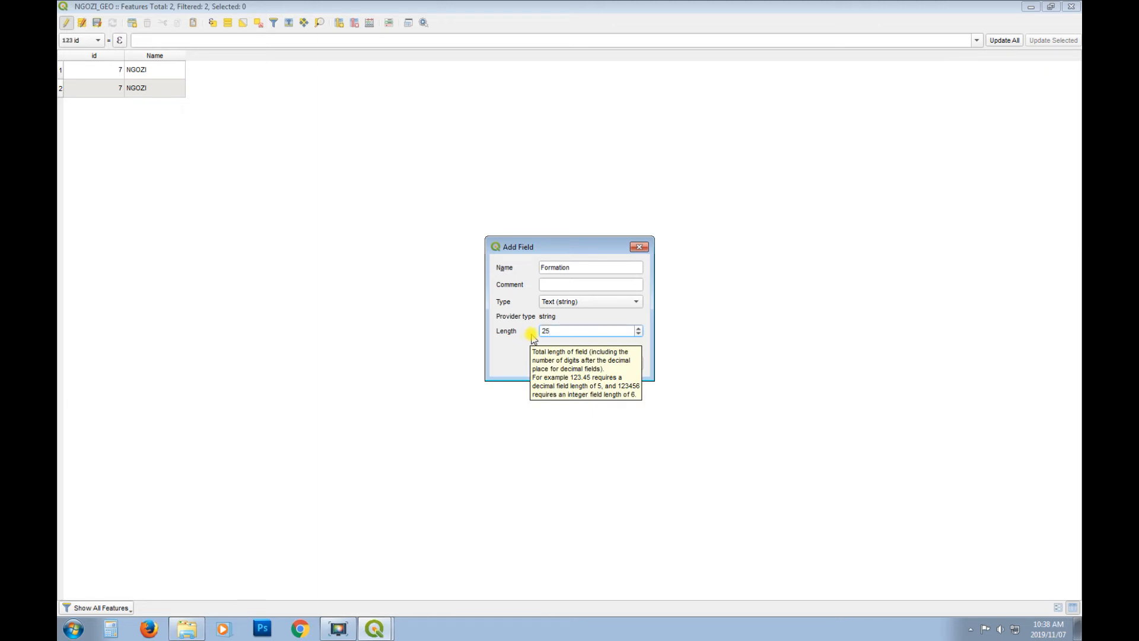
{"action": "type", "text": "25"}
{"action": "left_click", "coordinate": [561, 361]}
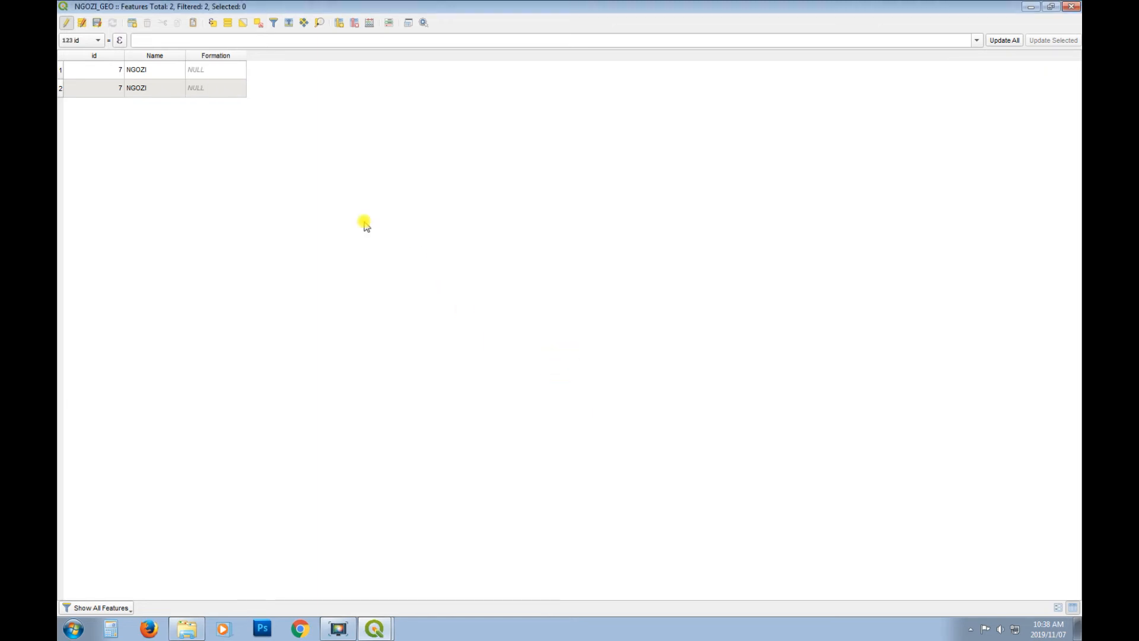
{"action": "left_click", "coordinate": [1065, 7]}
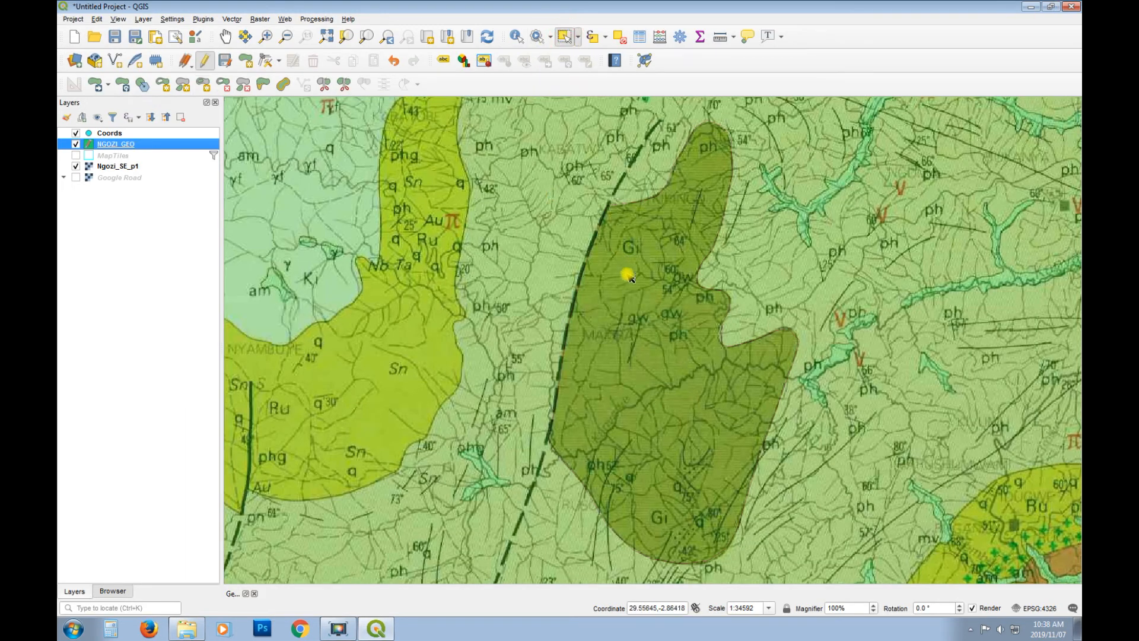
- Select the Gi polygon on the map and set its Formation attribute to "Gi - MK"
{"action": "left_click", "coordinate": [630, 277]}
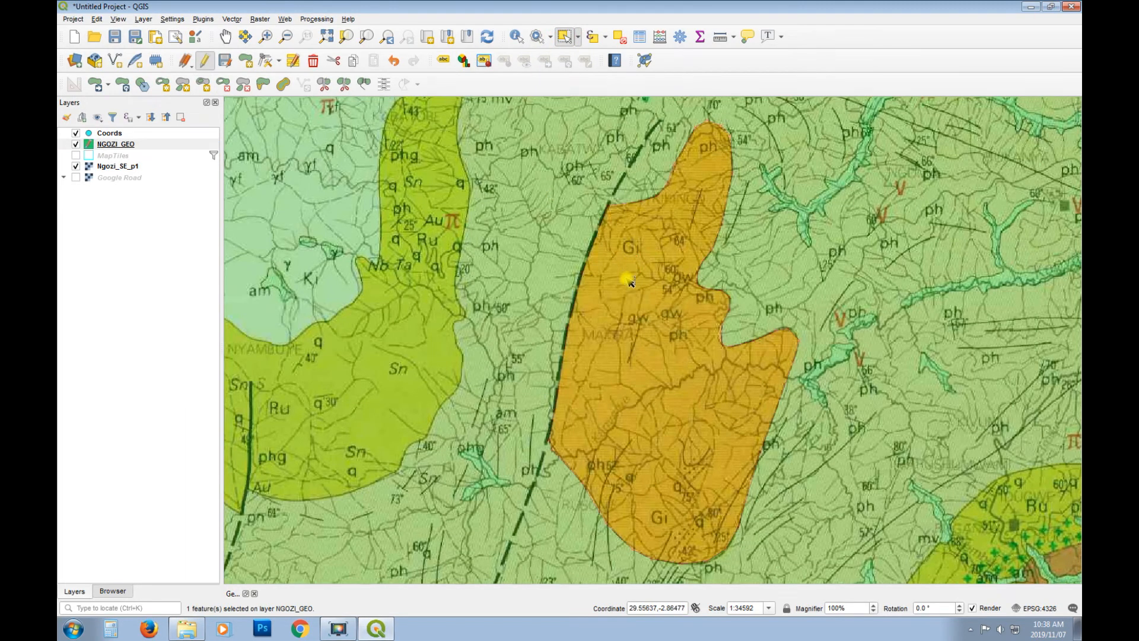
{"action": "left_click", "coordinate": [640, 36]}
{"action": "double_click", "coordinate": [213, 72]}
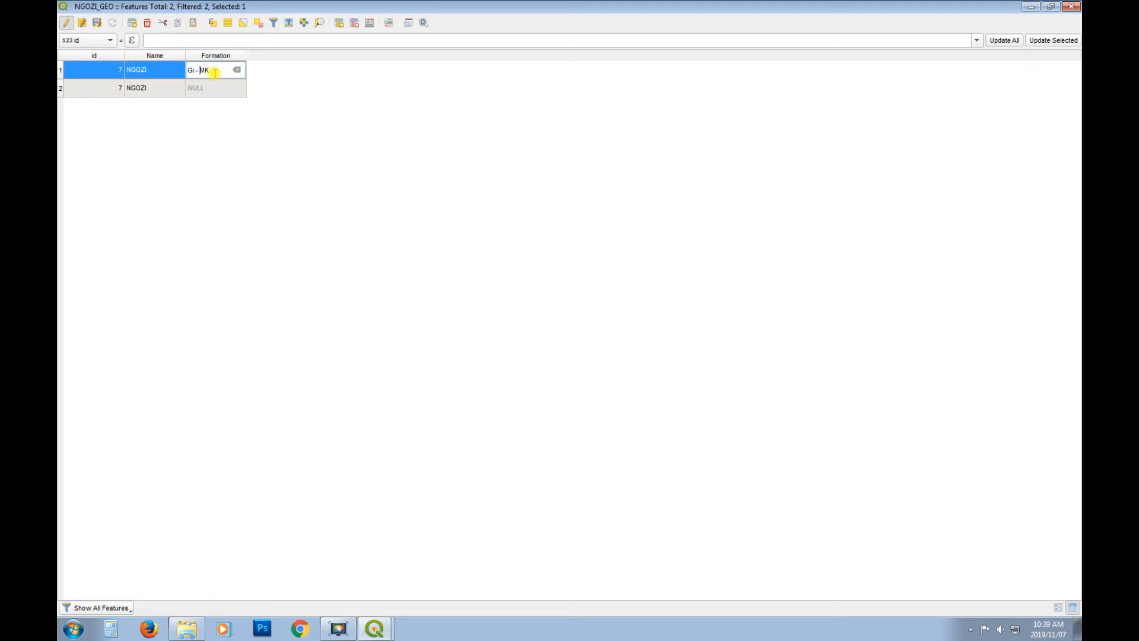
{"action": "double_click", "coordinate": [212, 88]}
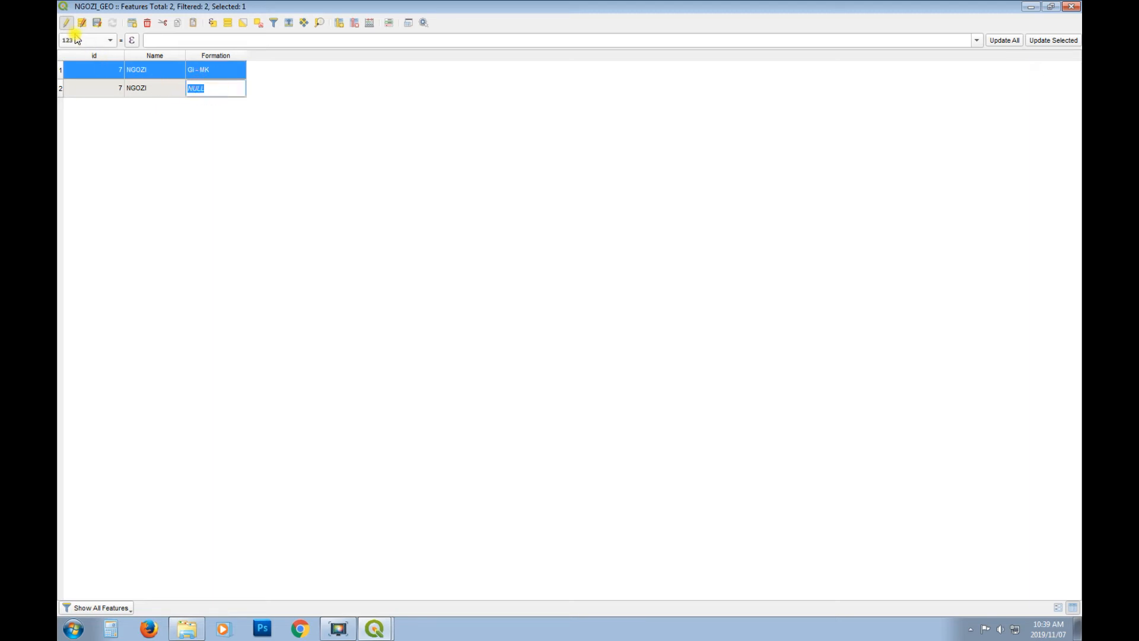
{"action": "left_click", "coordinate": [1072, 7]}
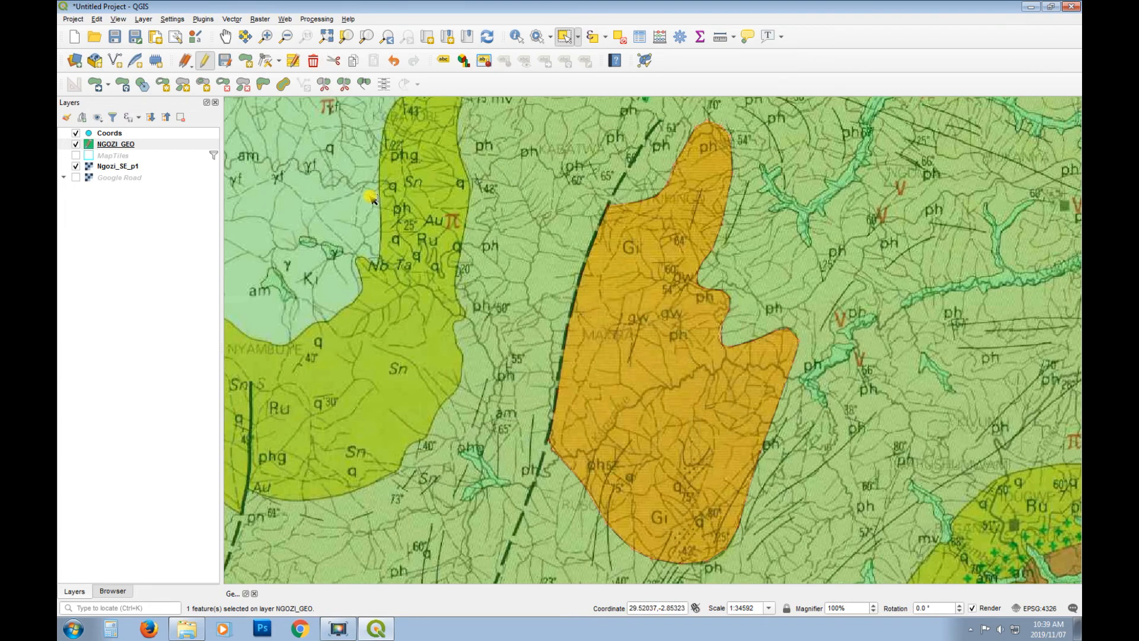
- Show the full NGOZI_GEO extent and alternately select the surrounding polygon and the Gi polygon to check that they are separate features
{"action": "right_click", "coordinate": [119, 145]}
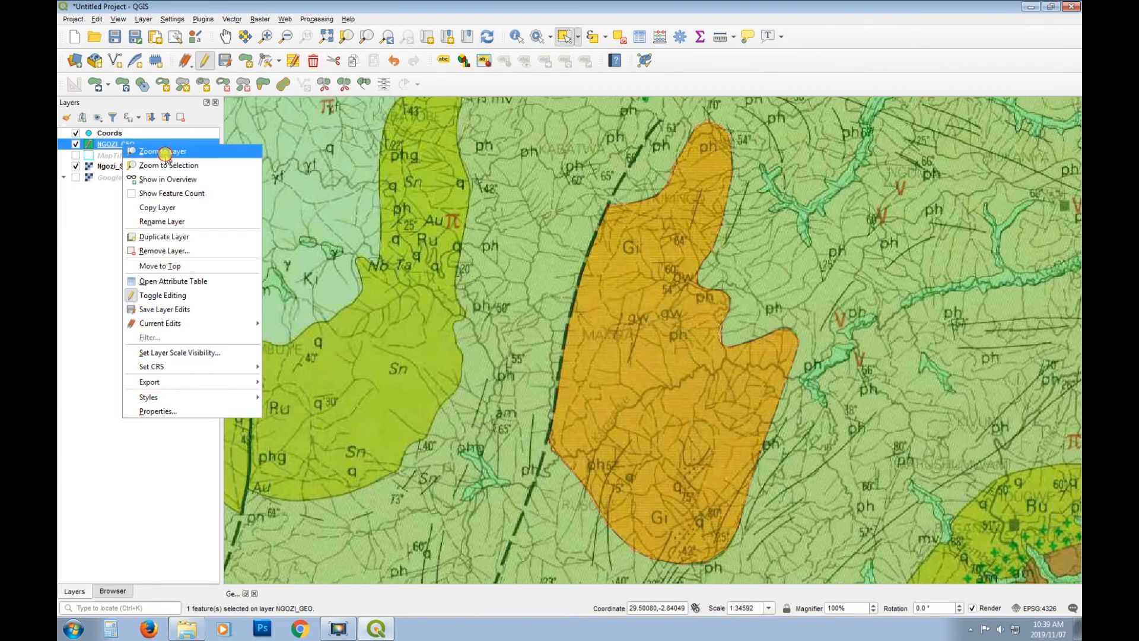
{"action": "left_click", "coordinate": [165, 149]}
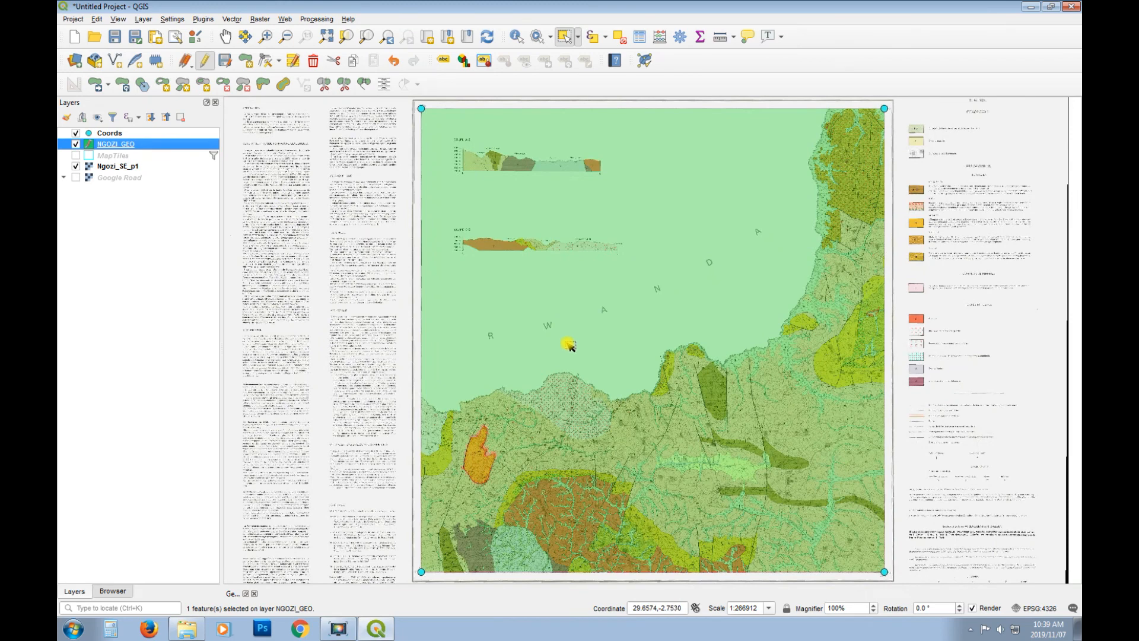
{"action": "left_click", "coordinate": [582, 252]}
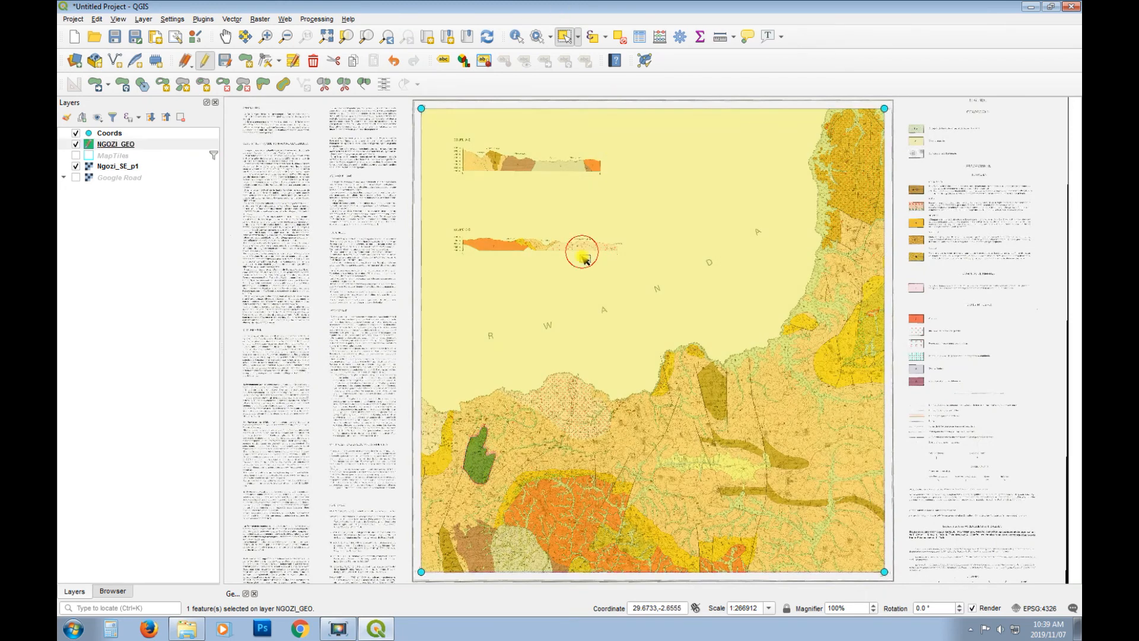
{"action": "left_click", "coordinate": [477, 464]}
{"action": "left_click", "coordinate": [538, 465]}
{"action": "left_click", "coordinate": [487, 461]}
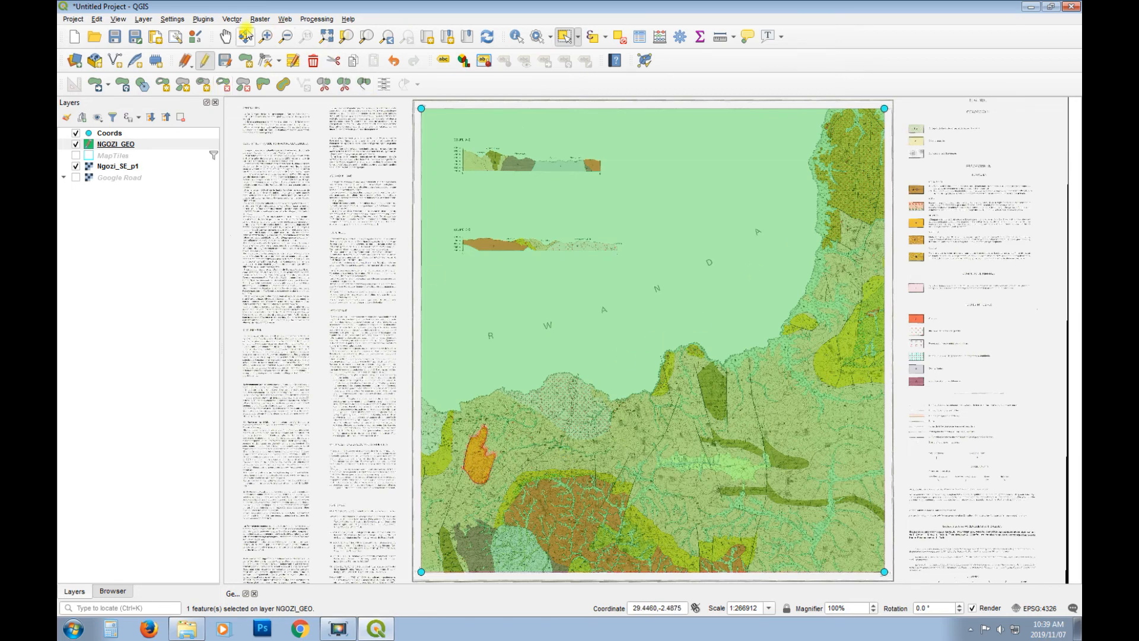
- Select the surrounding NGOZI_GEO polygon and split off the Ru unit at the map's western edge along its mapped boundary
{"action": "left_click", "coordinate": [266, 36]}
{"action": "left_click_drag", "start_coordinate": [381, 376], "coordinate": [510, 514]}
{"action": "left_click_drag", "start_coordinate": [539, 165], "coordinate": [774, 561]}
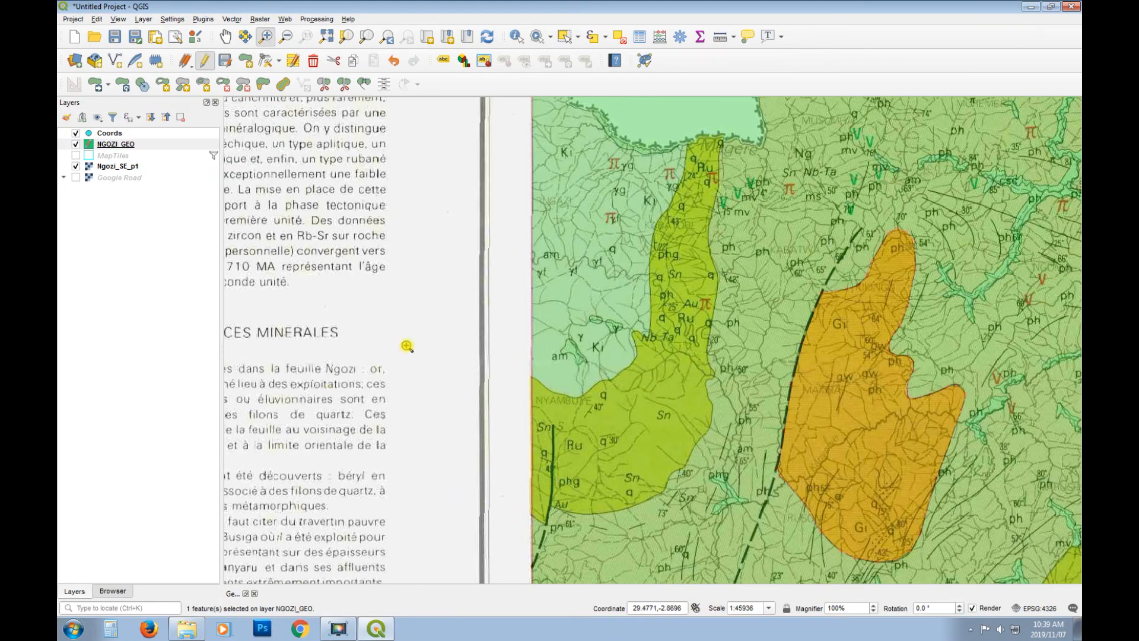
{"action": "left_click", "coordinate": [564, 37]}
{"action": "left_click", "coordinate": [324, 85]}
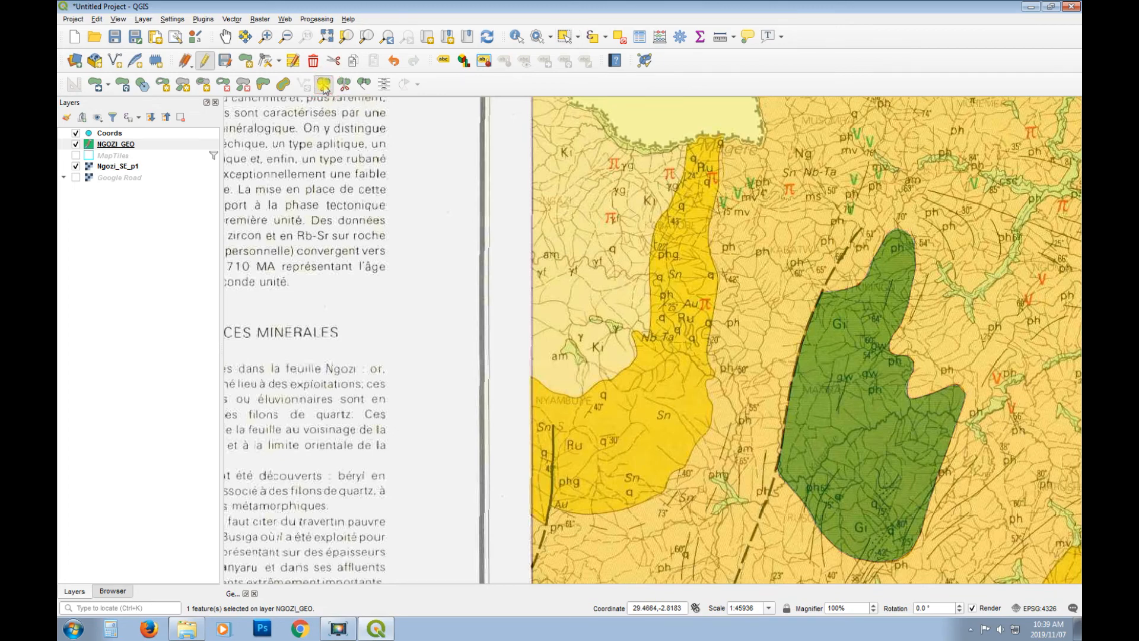
{"action": "left_click", "coordinate": [517, 506]}
{"action": "left_click", "coordinate": [546, 525]}
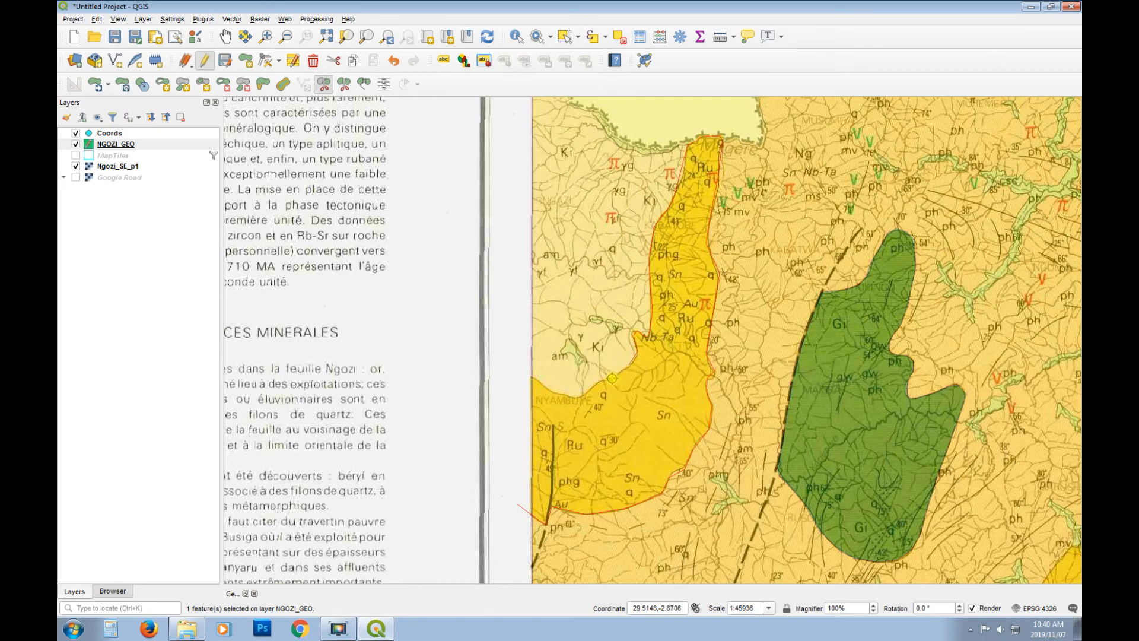
{"action": "left_click", "coordinate": [582, 393]}
{"action": "left_click", "coordinate": [601, 238]}
{"action": "key", "text": "BackSpace"}
{"action": "left_click", "coordinate": [532, 378]}
{"action": "right_click", "coordinate": [446, 321]}
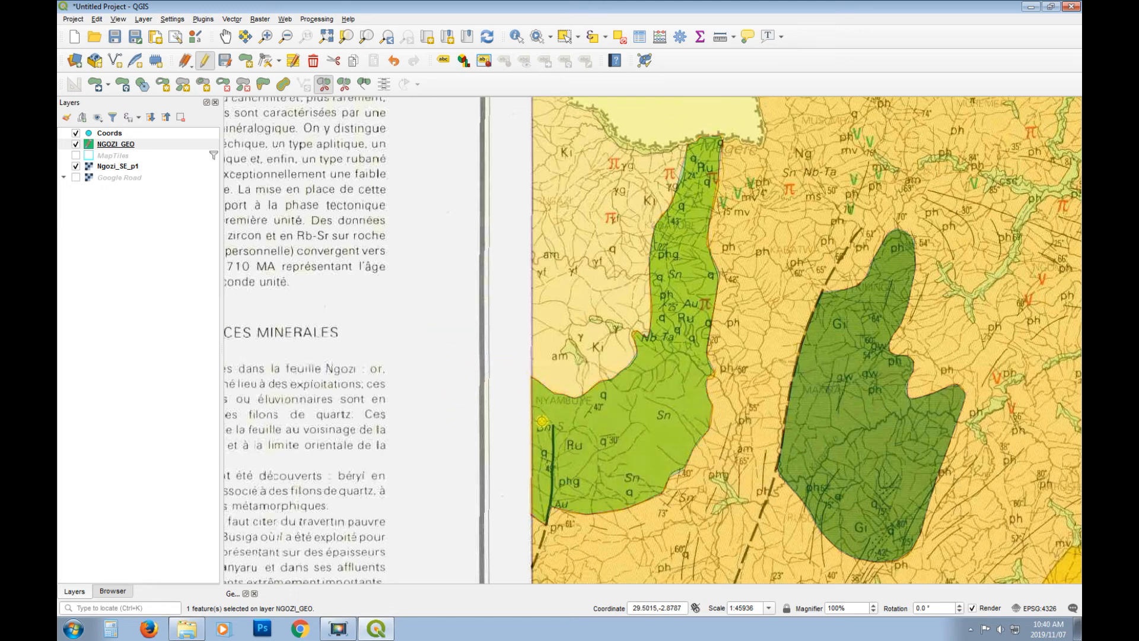
- Select the split-off Ru polygon, temporarily hiding NGOZI_GEO to check the original map colours beneath it
{"action": "left_click", "coordinate": [564, 36]}
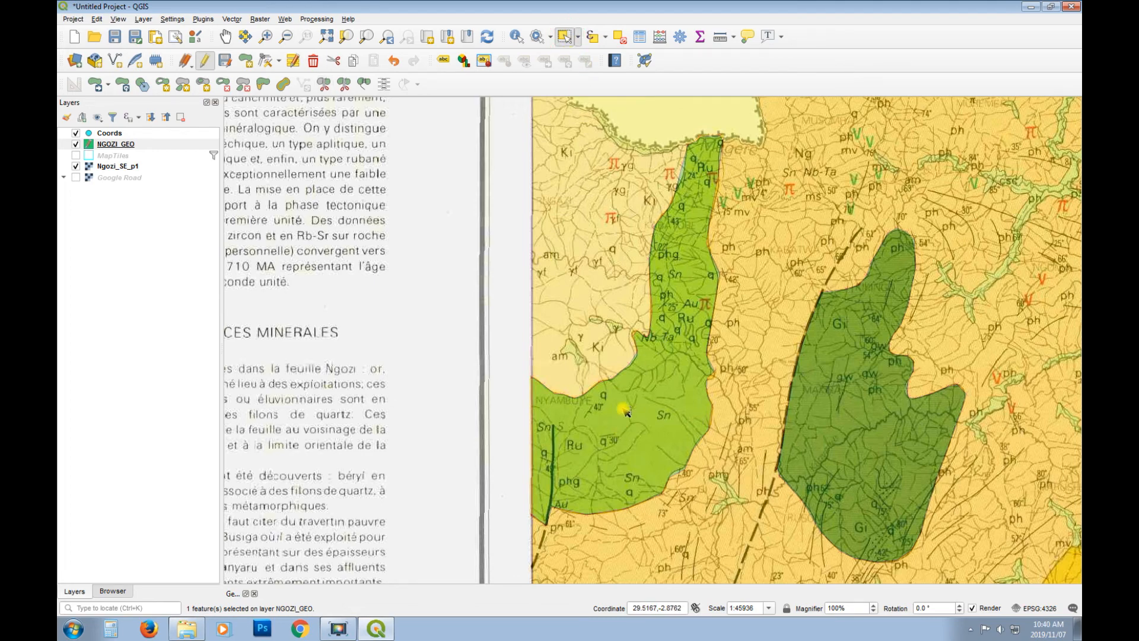
{"action": "left_click", "coordinate": [76, 145]}
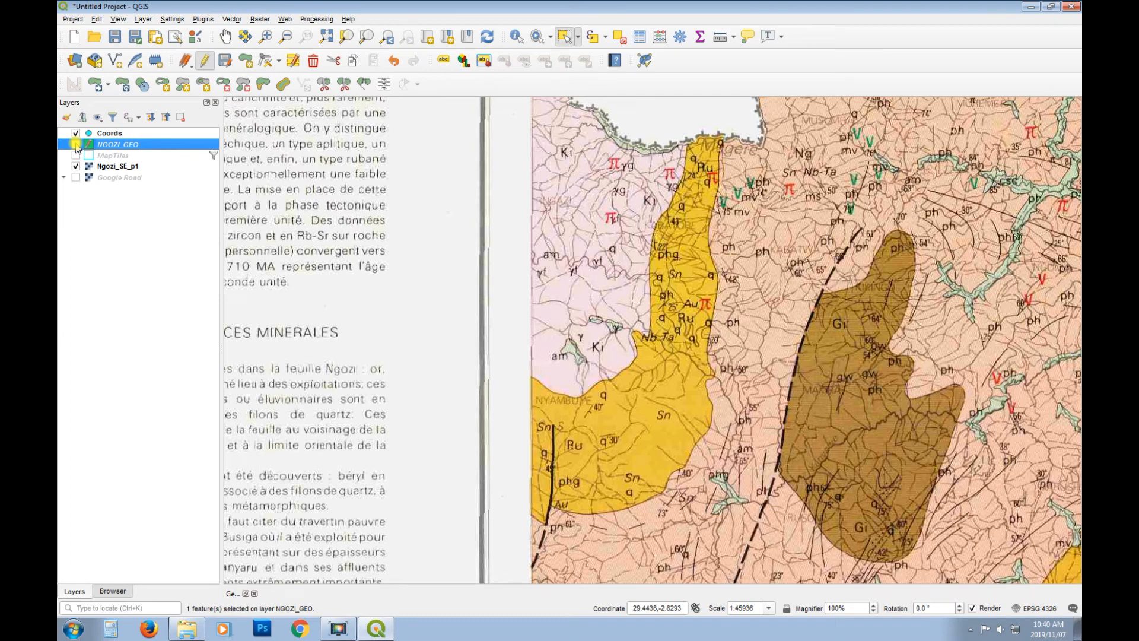
{"action": "left_click", "coordinate": [76, 145]}
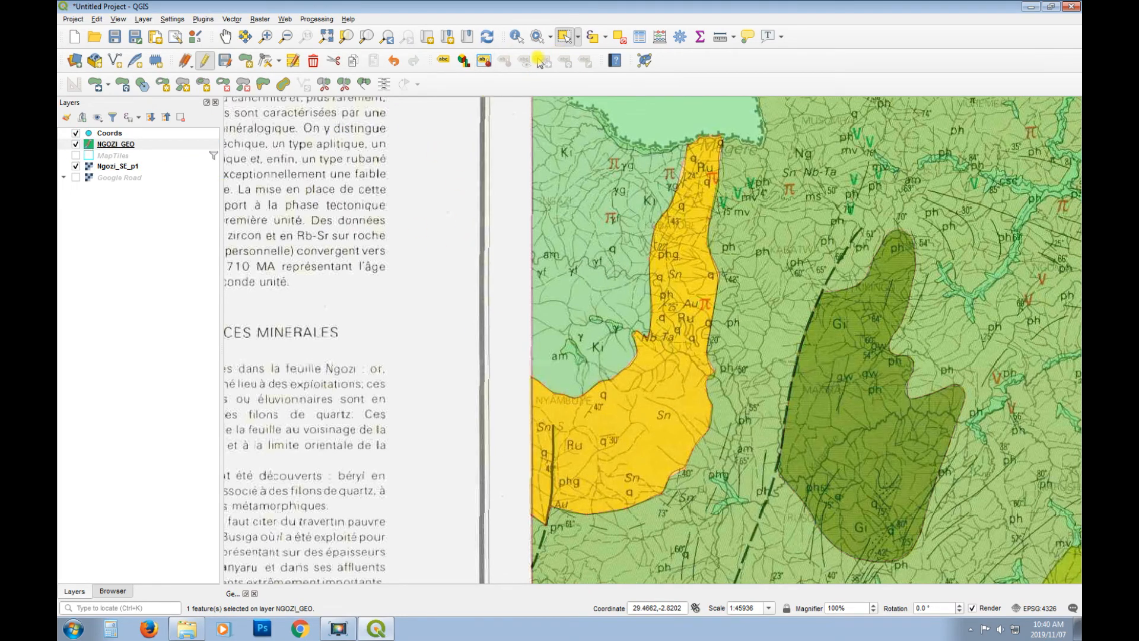
- Check the Ru entry in the Ngozi_SE_p1 map legend and set the selected polygon's Formation attribute to "Ru"
{"action": "left_click", "coordinate": [110, 167]}
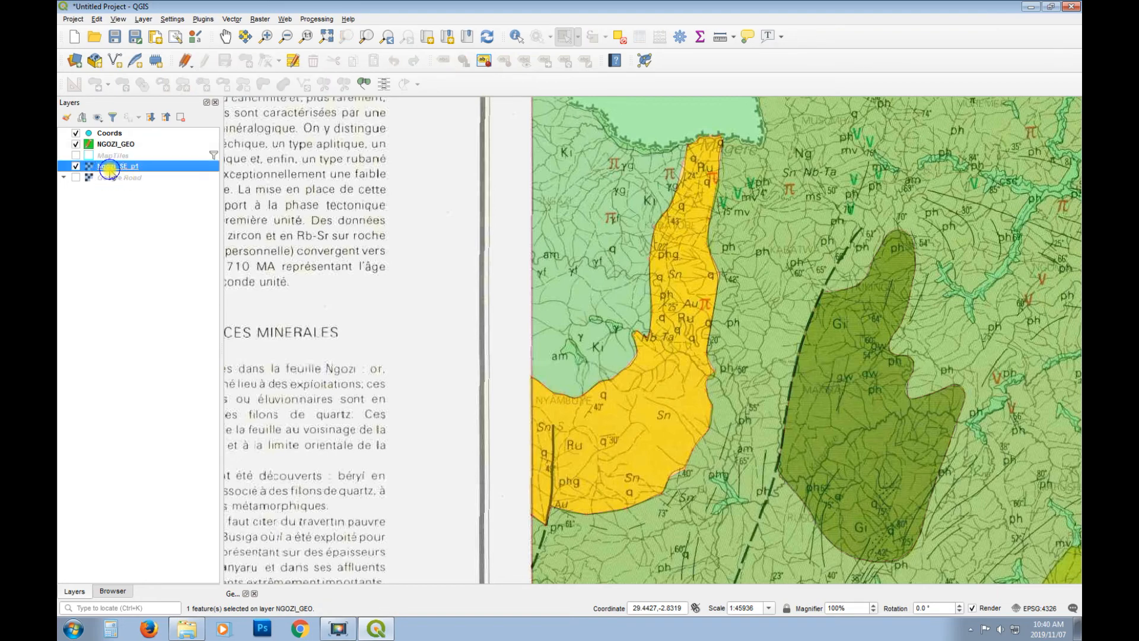
{"action": "right_click", "coordinate": [111, 170]}
{"action": "left_click", "coordinate": [164, 176]}
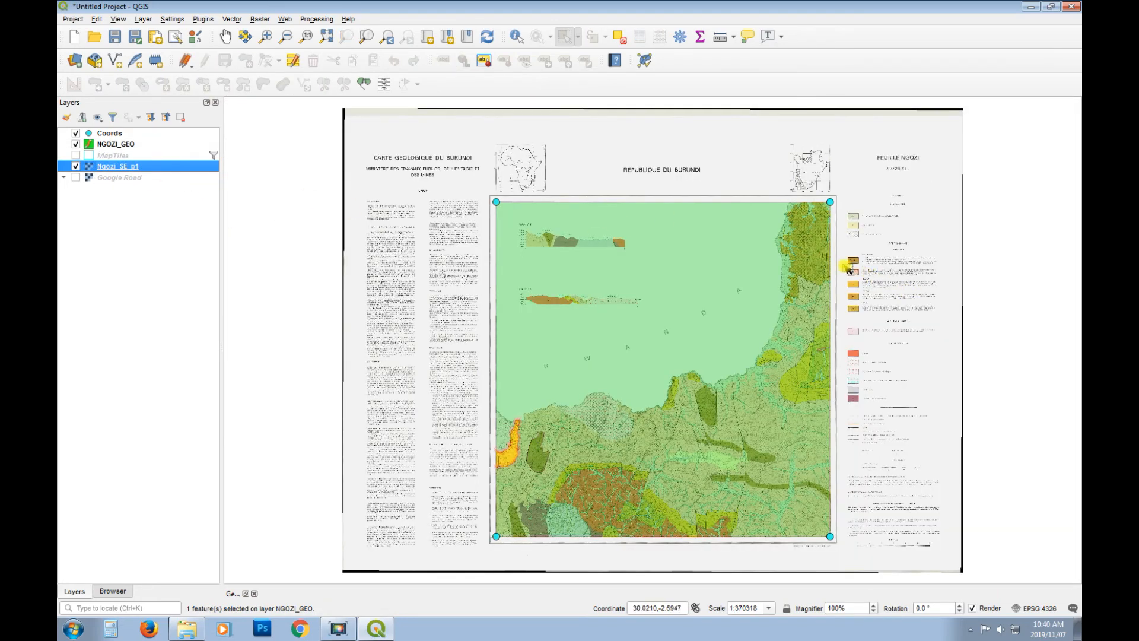
{"action": "left_click", "coordinate": [266, 36]}
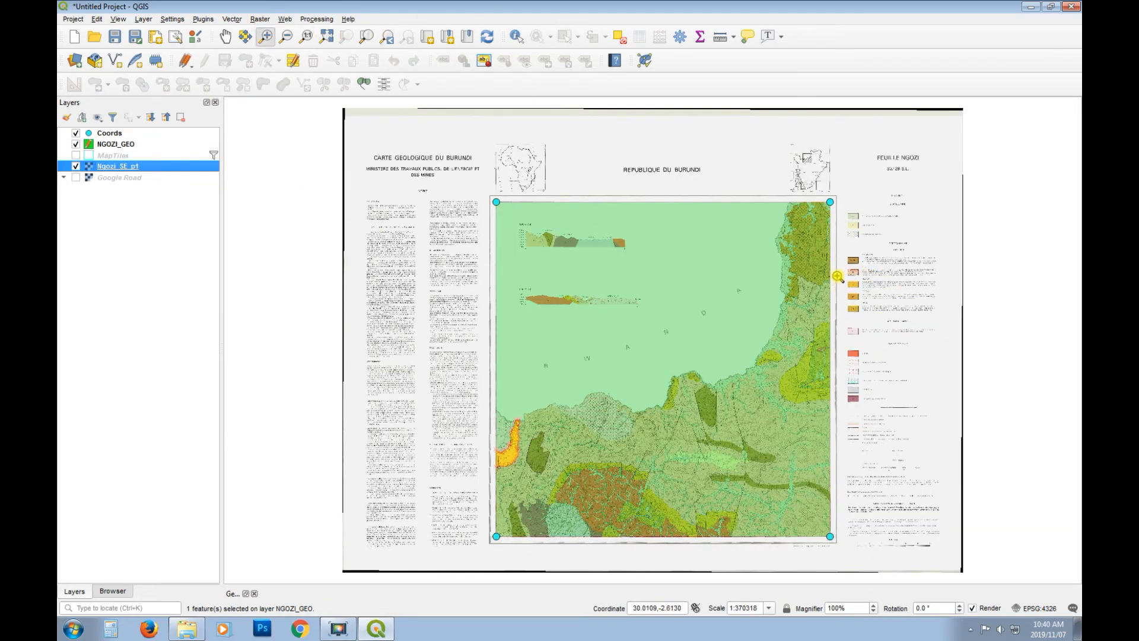
{"action": "left_click_drag", "start_coordinate": [839, 266], "coordinate": [888, 318]}
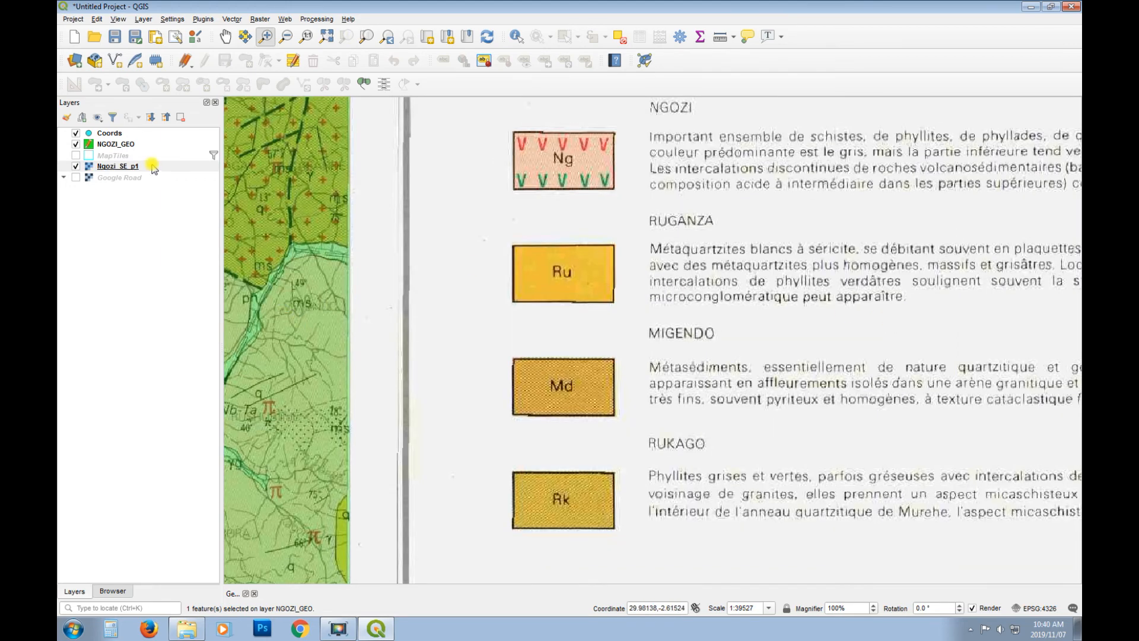
{"action": "left_click", "coordinate": [113, 145]}
{"action": "right_click", "coordinate": [112, 144]}
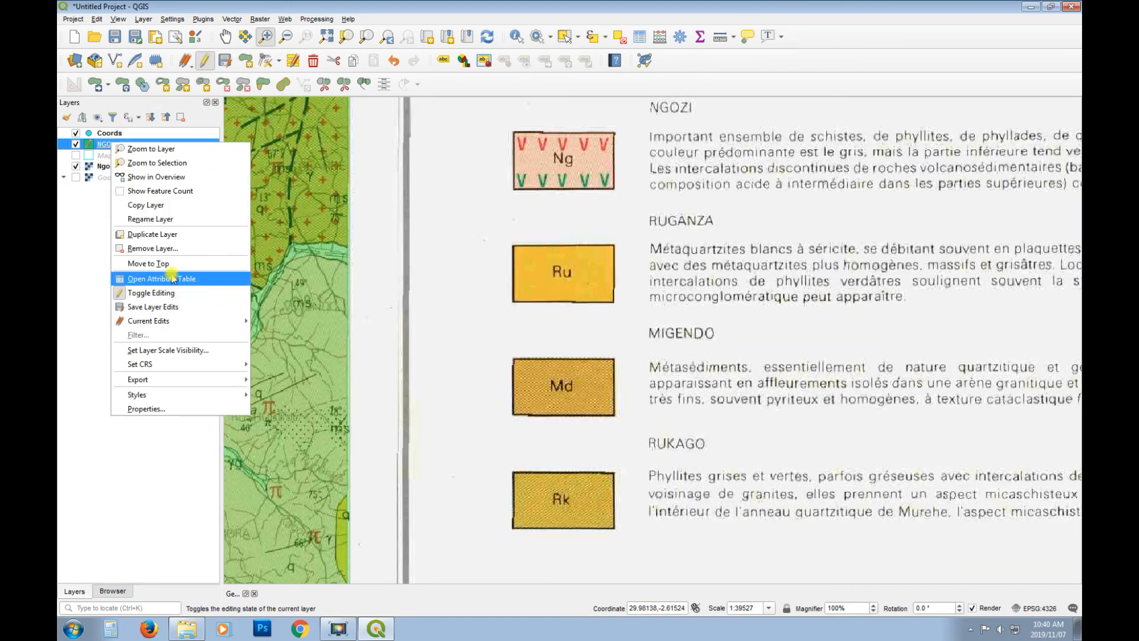
{"action": "left_click", "coordinate": [178, 273]}
{"action": "double_click", "coordinate": [215, 71]}
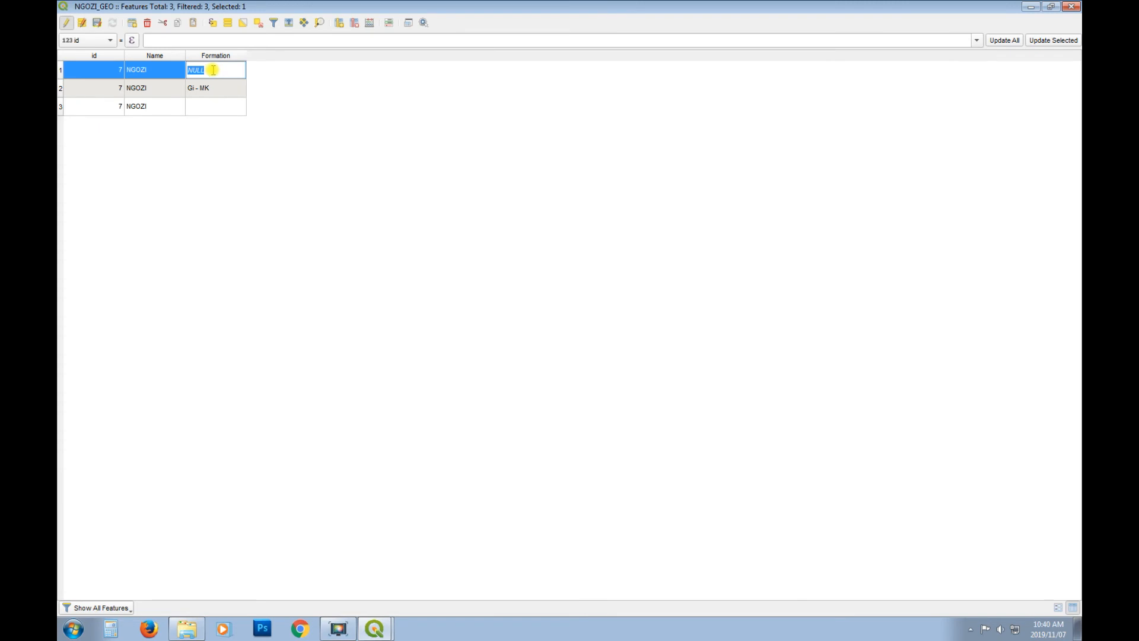
{"action": "key", "text": "Return"}
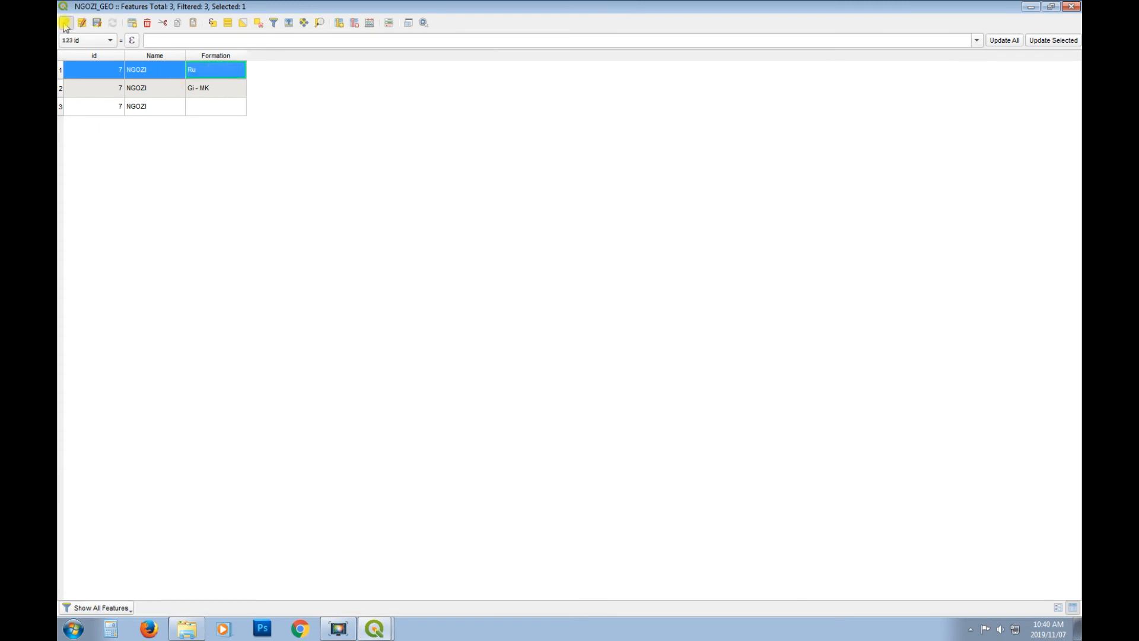
{"action": "left_click", "coordinate": [1071, 6]}
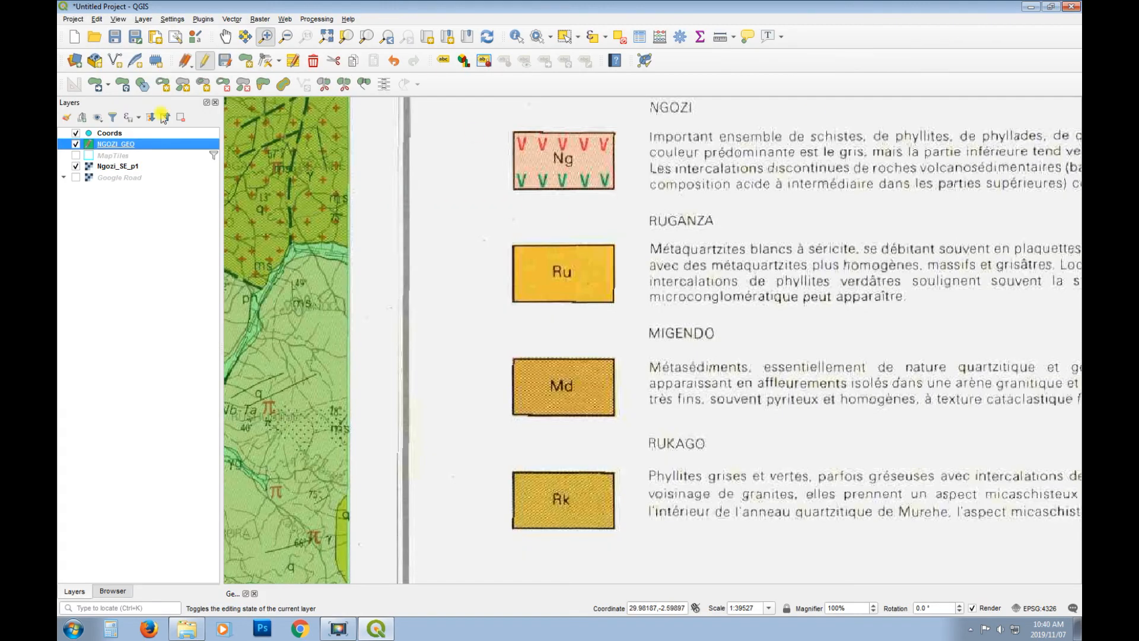
- Select the surrounding NGOZI_GEO polygon and the Ru polygon beside the Ki unit at the map's western edge for Split Features
{"action": "right_click", "coordinate": [114, 144]}
{"action": "left_click", "coordinate": [151, 149]}
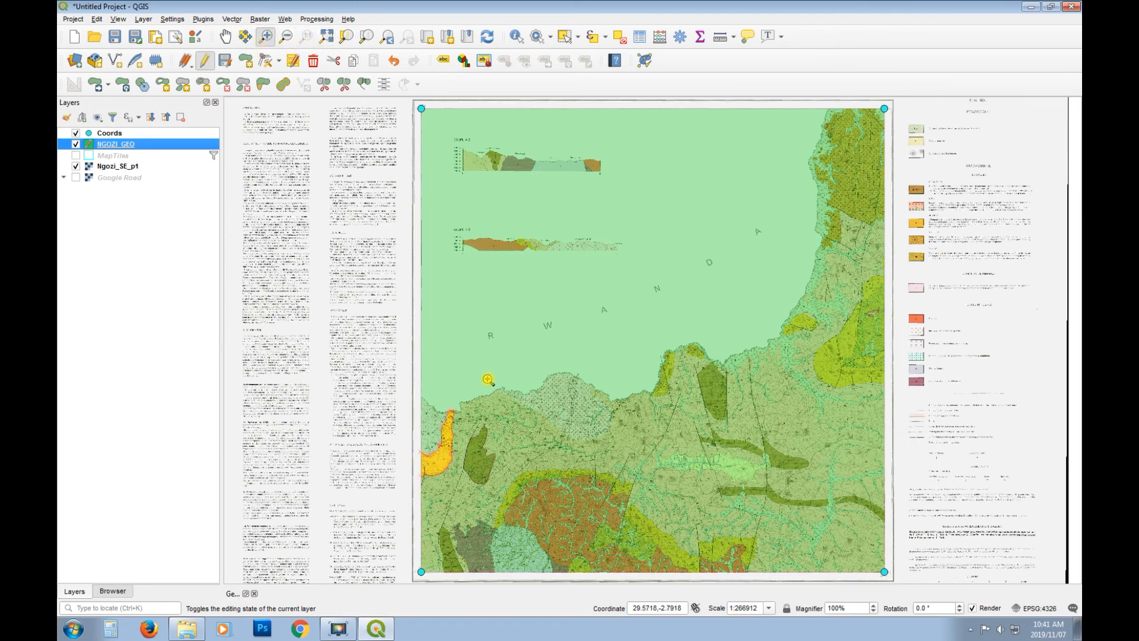
{"action": "left_click_drag", "start_coordinate": [488, 379], "coordinate": [392, 518]}
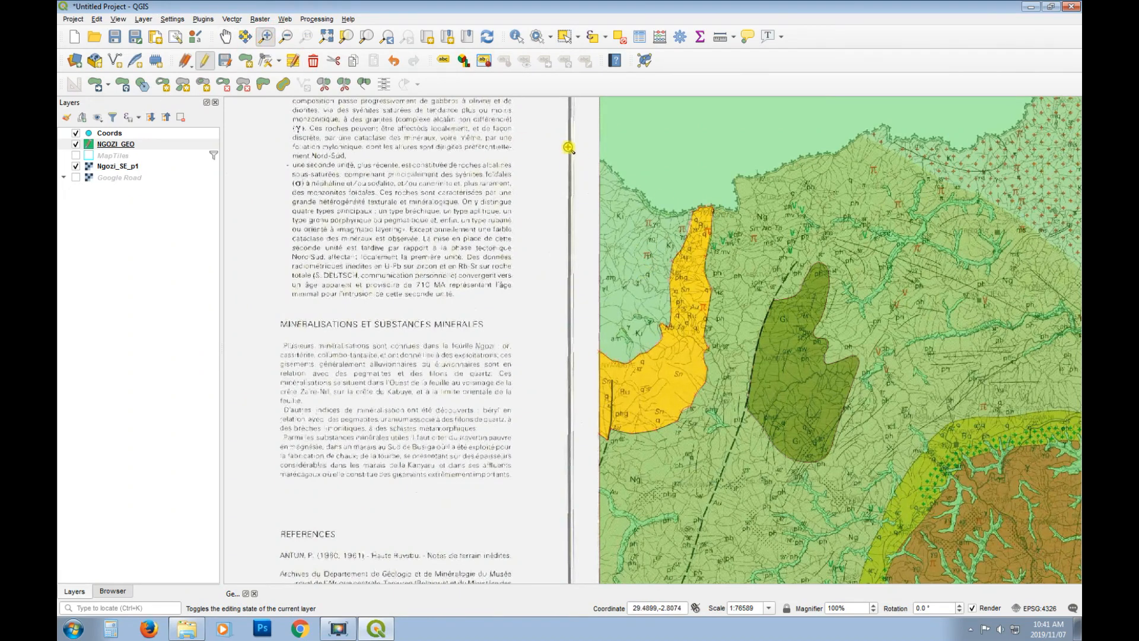
{"action": "left_click_drag", "start_coordinate": [567, 138], "coordinate": [734, 268]}
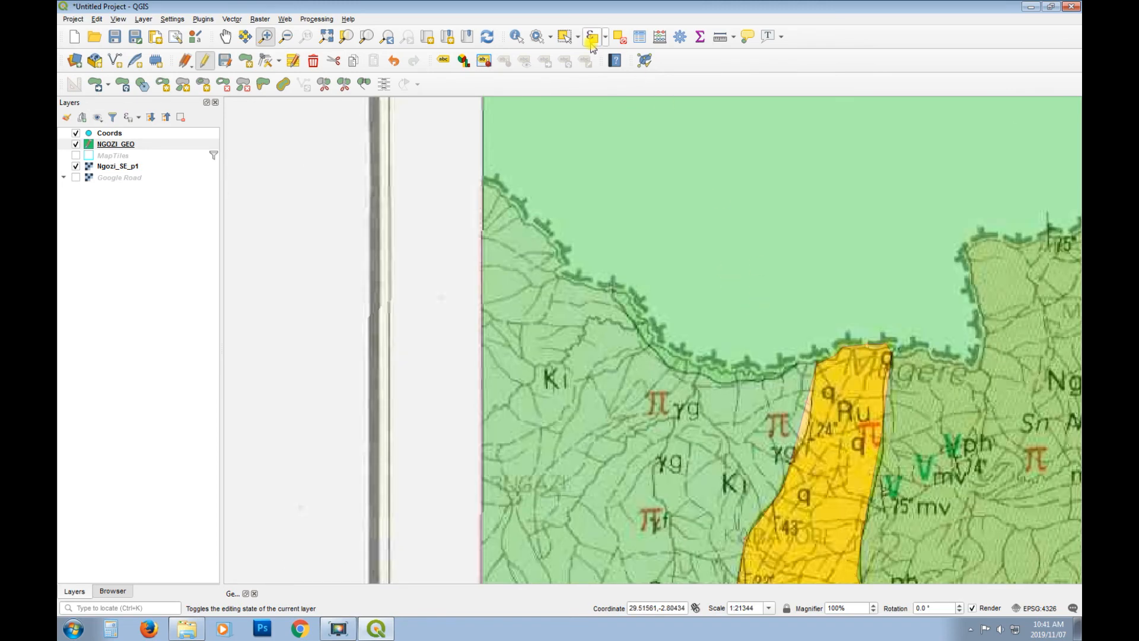
{"action": "left_click", "coordinate": [564, 36]}
{"action": "left_click_drag", "start_coordinate": [849, 326], "coordinate": [761, 393]}
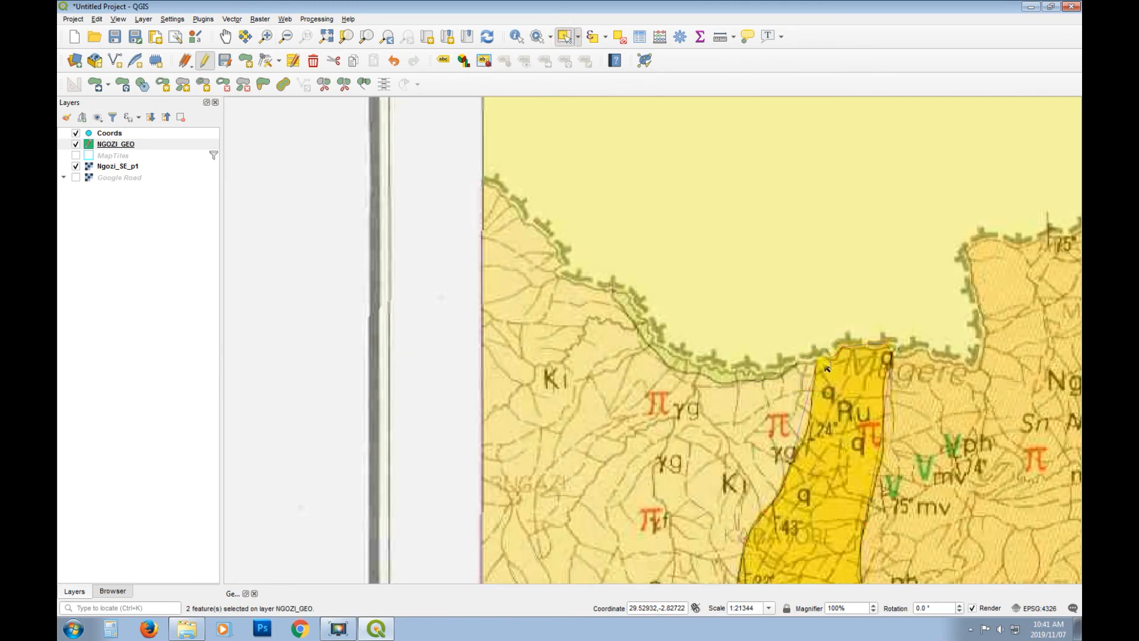
{"action": "left_click", "coordinate": [325, 85]}
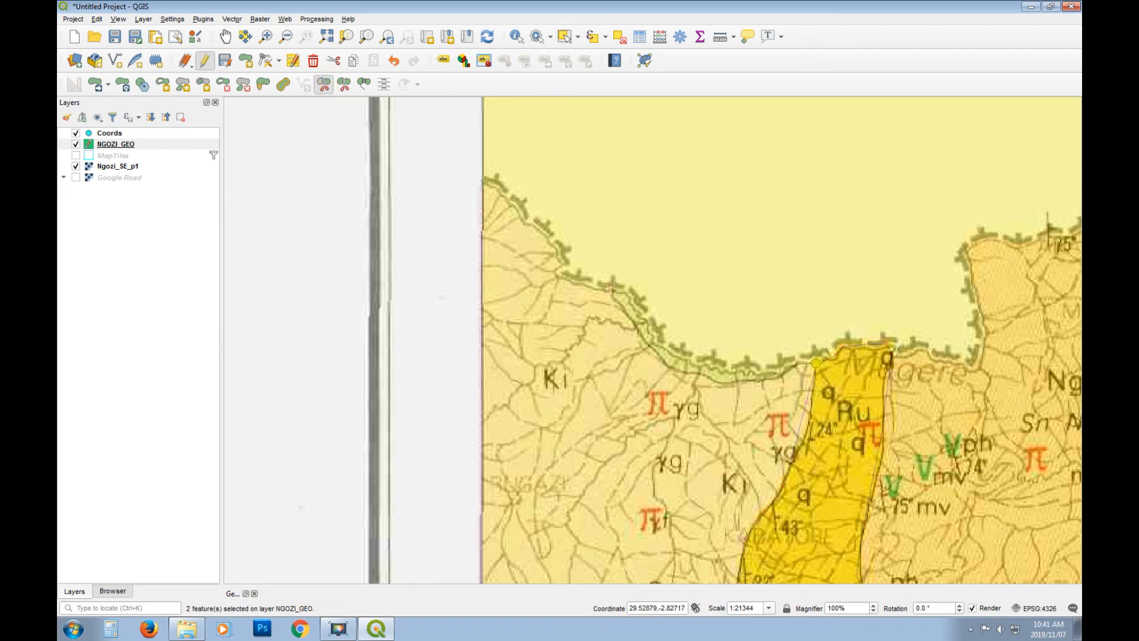
- Enable vertex snapping for the NGOZI_GEO layer and disable it for Coords in the project snapping settings
{"action": "left_click", "coordinate": [73, 18]}
{"action": "left_click", "coordinate": [140, 185]}
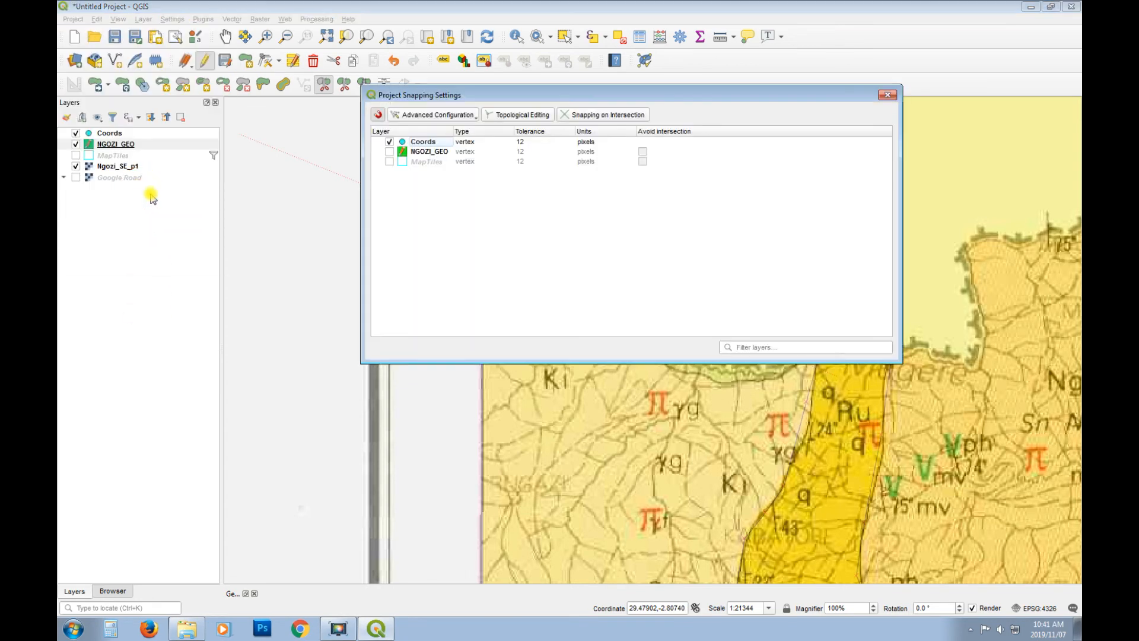
{"action": "left_click", "coordinate": [389, 151]}
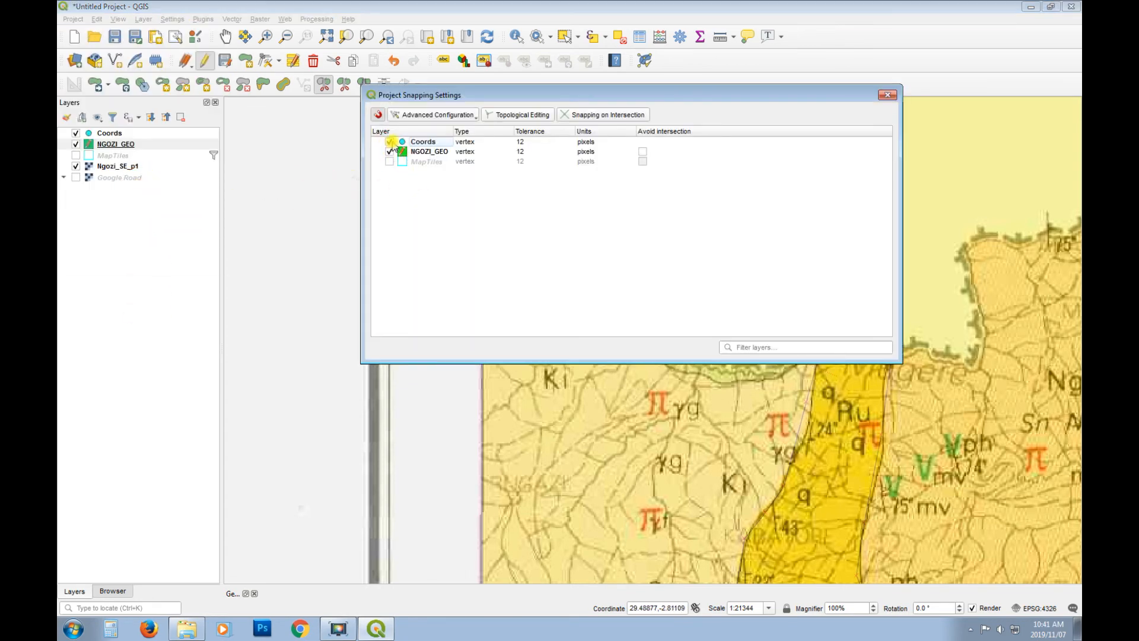
{"action": "left_click", "coordinate": [390, 142]}
{"action": "left_click", "coordinate": [887, 95]}
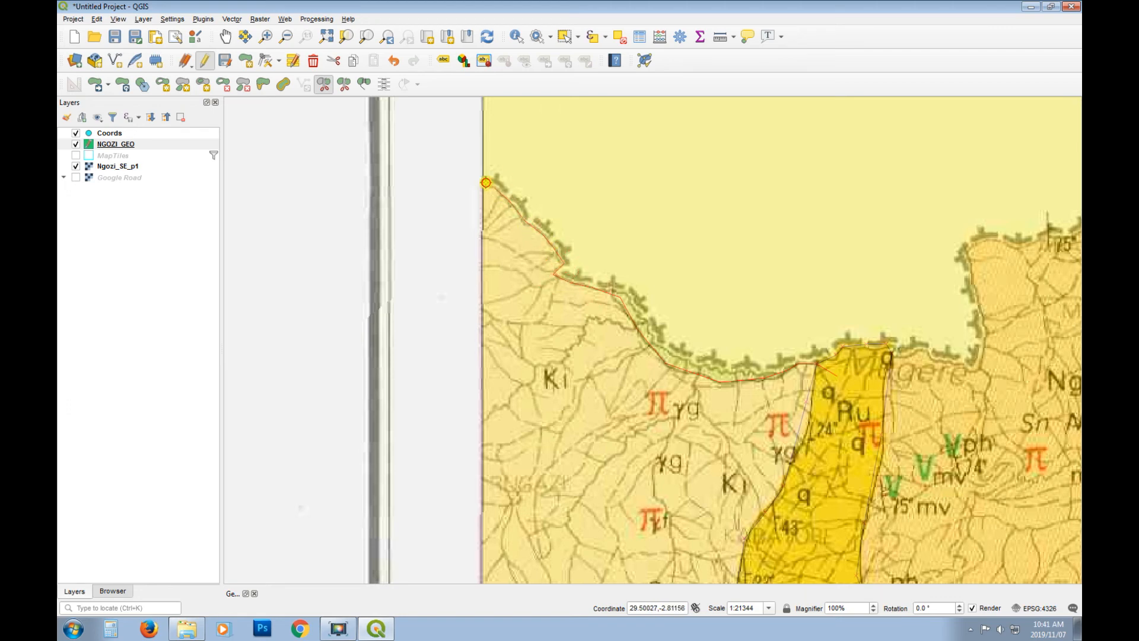
- Split off the Ki unit along its northern boundary from the Ru polygon to the western map edge, select it and check the scan beneath
{"action": "right_click", "coordinate": [424, 201]}
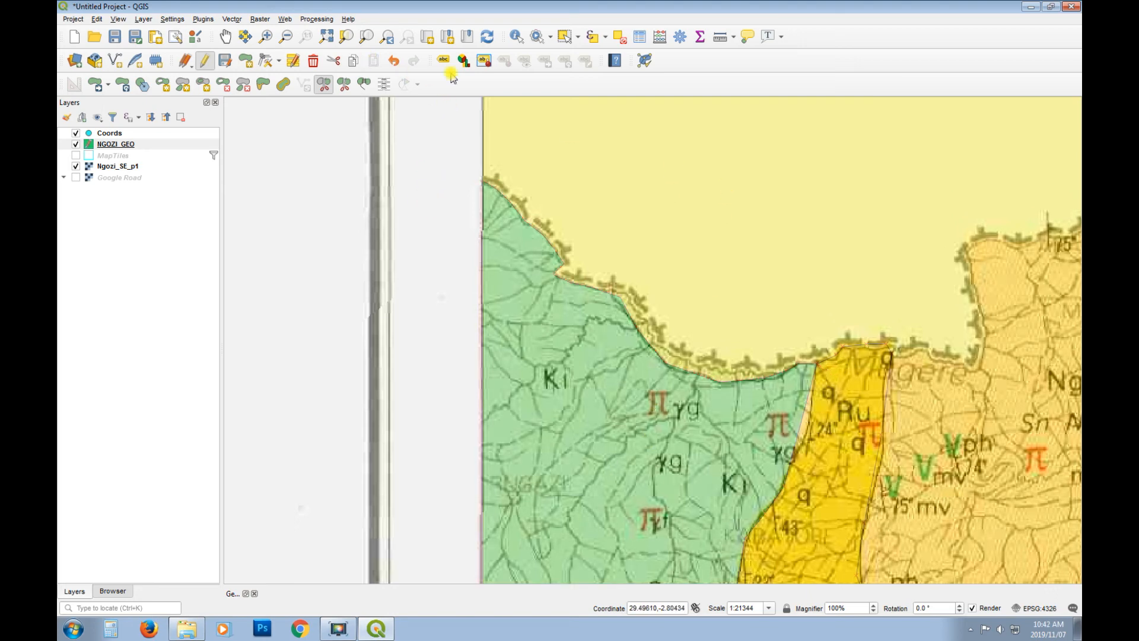
{"action": "left_click", "coordinate": [563, 37]}
{"action": "left_click", "coordinate": [599, 389]}
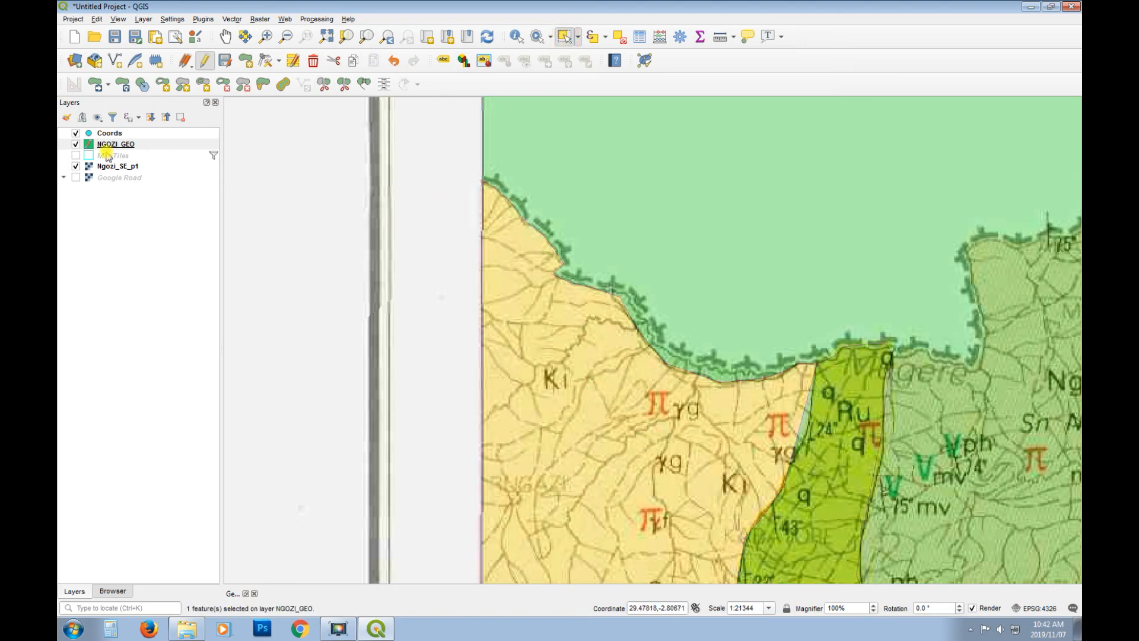
{"action": "left_click", "coordinate": [77, 145]}
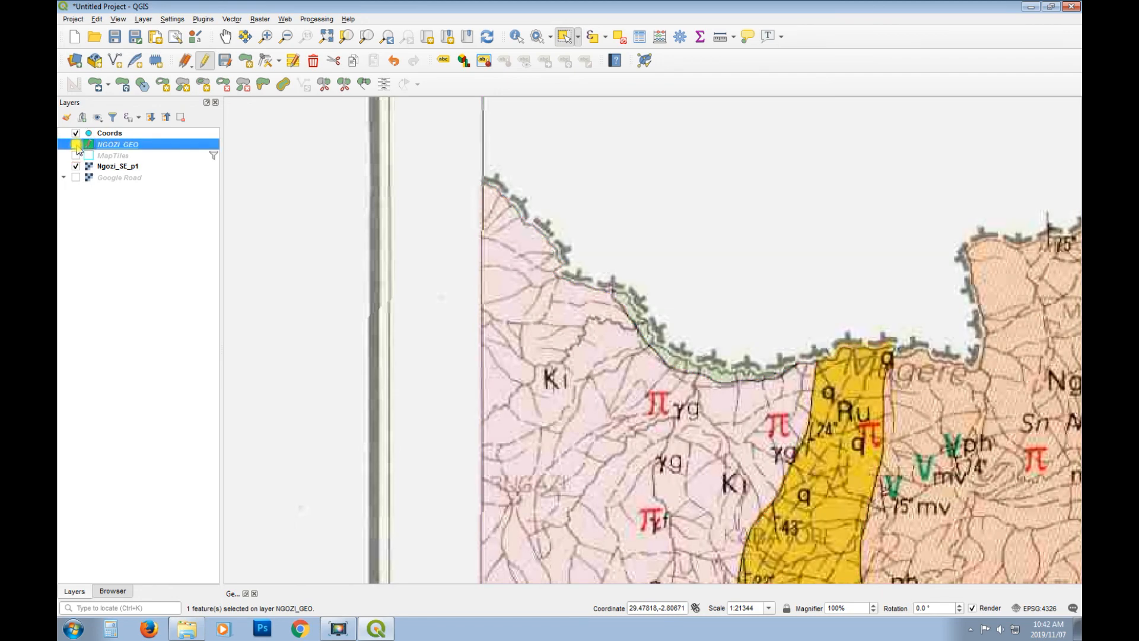
{"action": "left_click", "coordinate": [76, 144]}
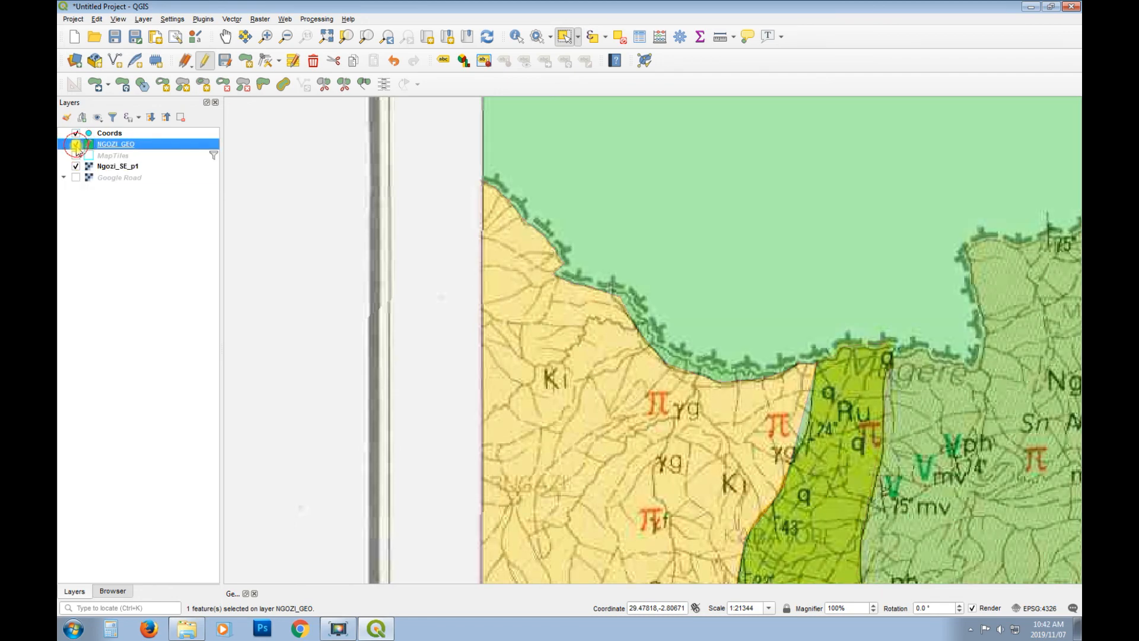
- Check the Ki entry in the Ngozi_SE_p1 map legend and set the selected polygon's Formation attribute to "Ki"
{"action": "left_click", "coordinate": [121, 168]}
{"action": "right_click", "coordinate": [122, 168]}
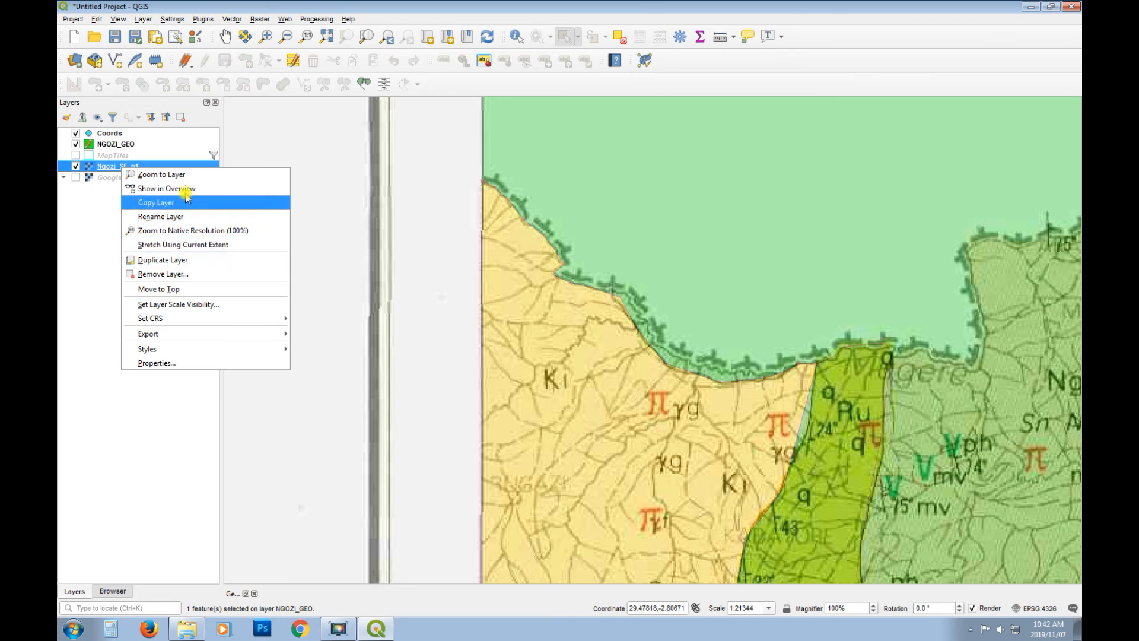
{"action": "left_click", "coordinate": [177, 173]}
{"action": "left_click", "coordinate": [266, 37]}
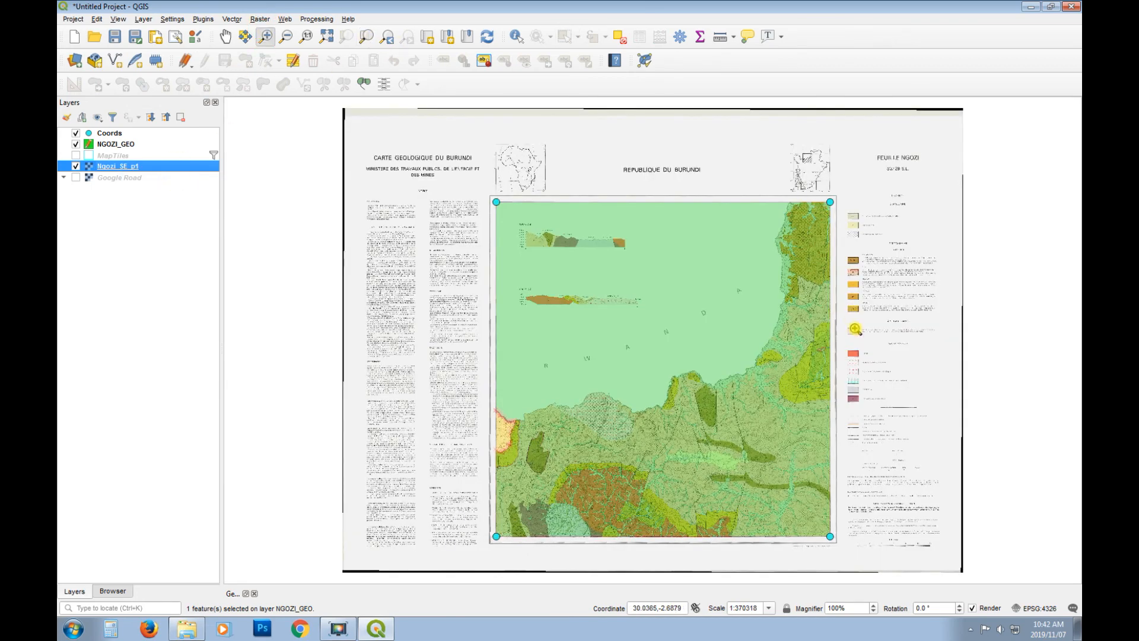
{"action": "left_click_drag", "start_coordinate": [904, 254], "coordinate": [842, 418]}
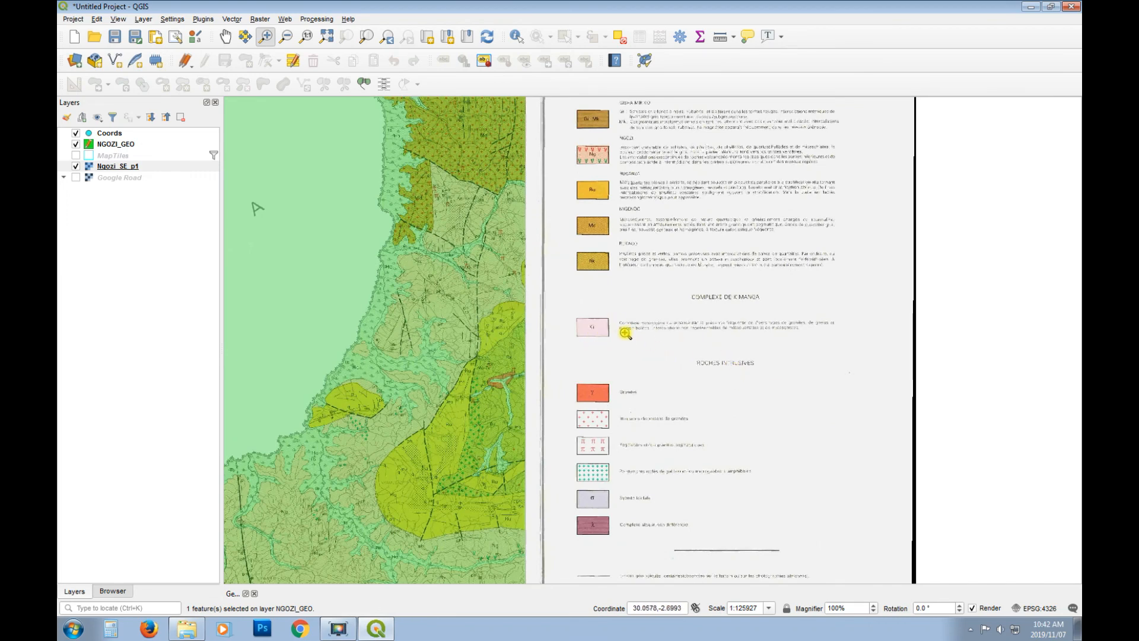
{"action": "left_click_drag", "start_coordinate": [628, 310], "coordinate": [560, 356]}
{"action": "left_click", "coordinate": [124, 144]}
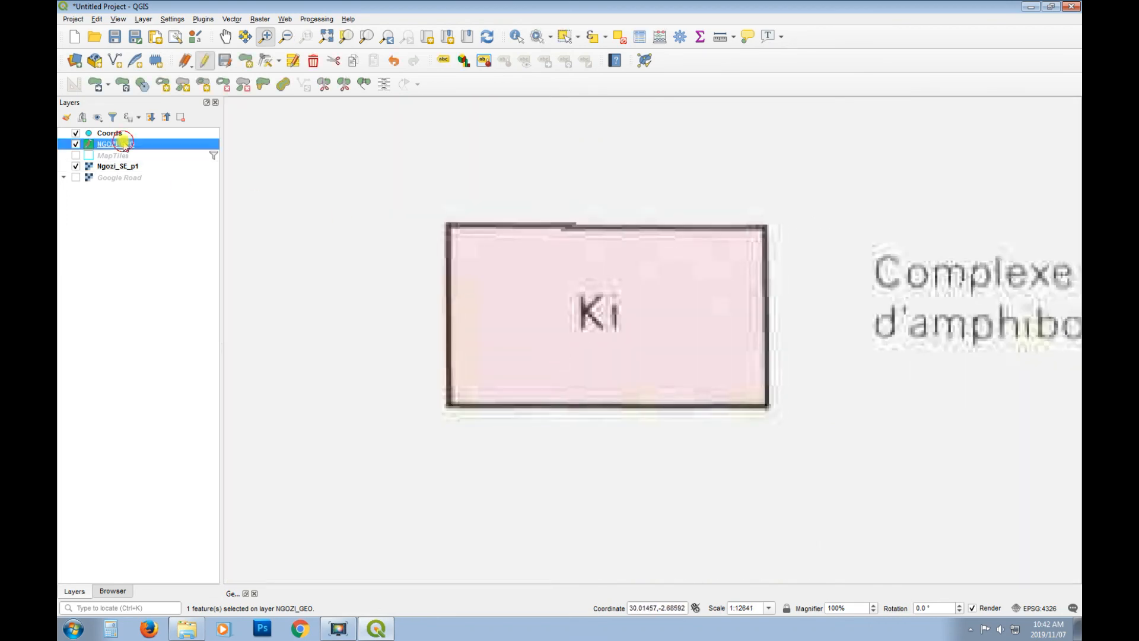
{"action": "right_click", "coordinate": [123, 145]}
{"action": "left_click", "coordinate": [224, 275]}
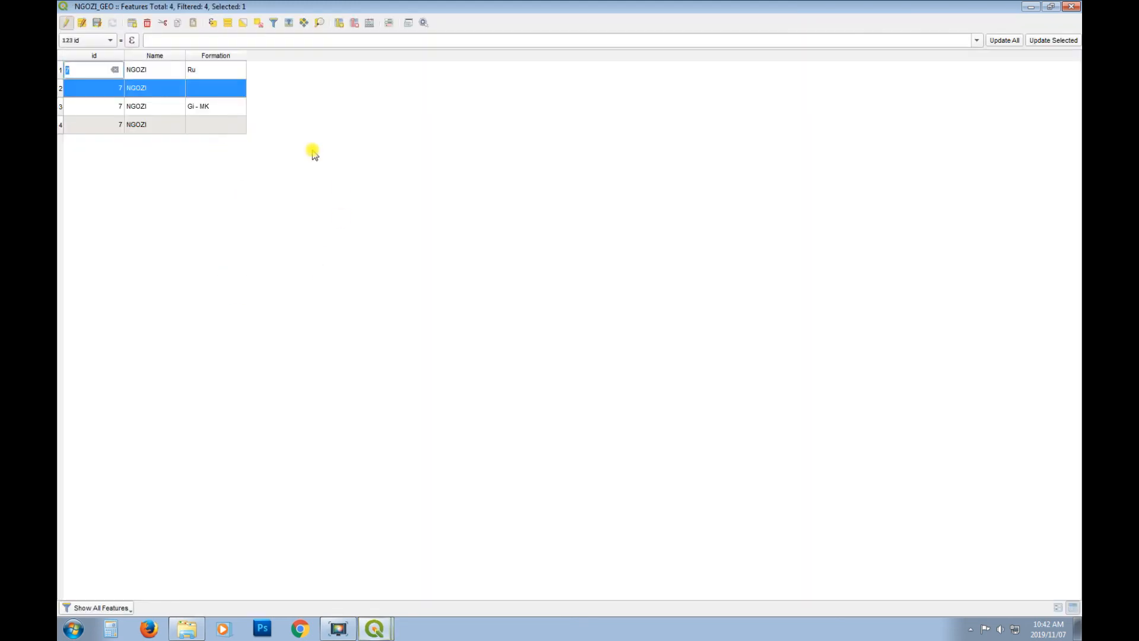
{"action": "double_click", "coordinate": [214, 92]}
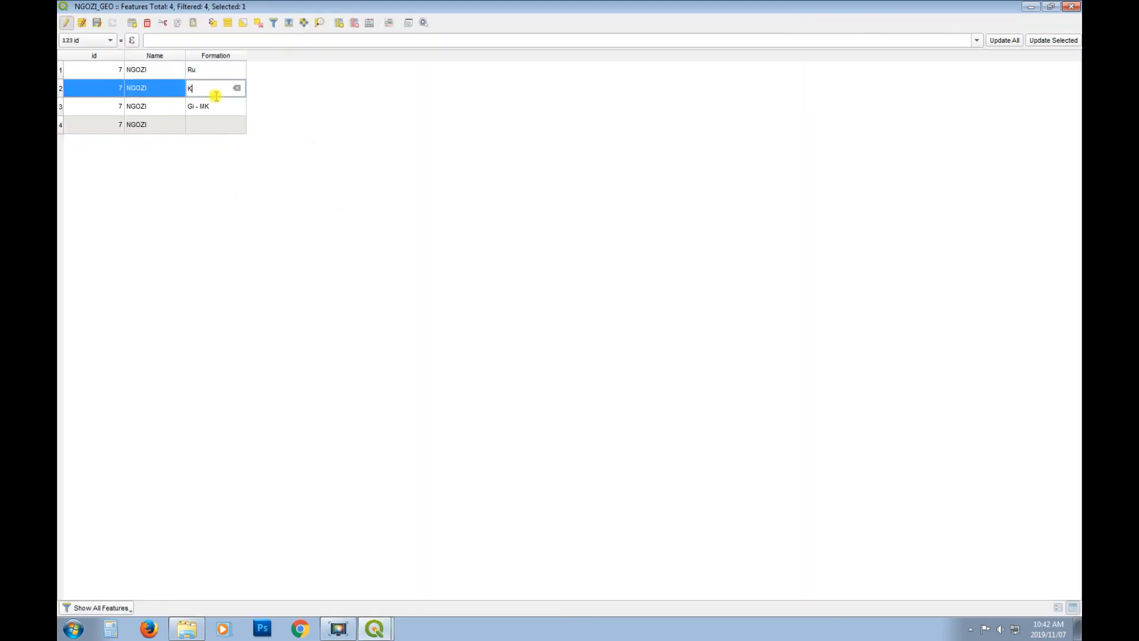
{"action": "double_click", "coordinate": [217, 108]}
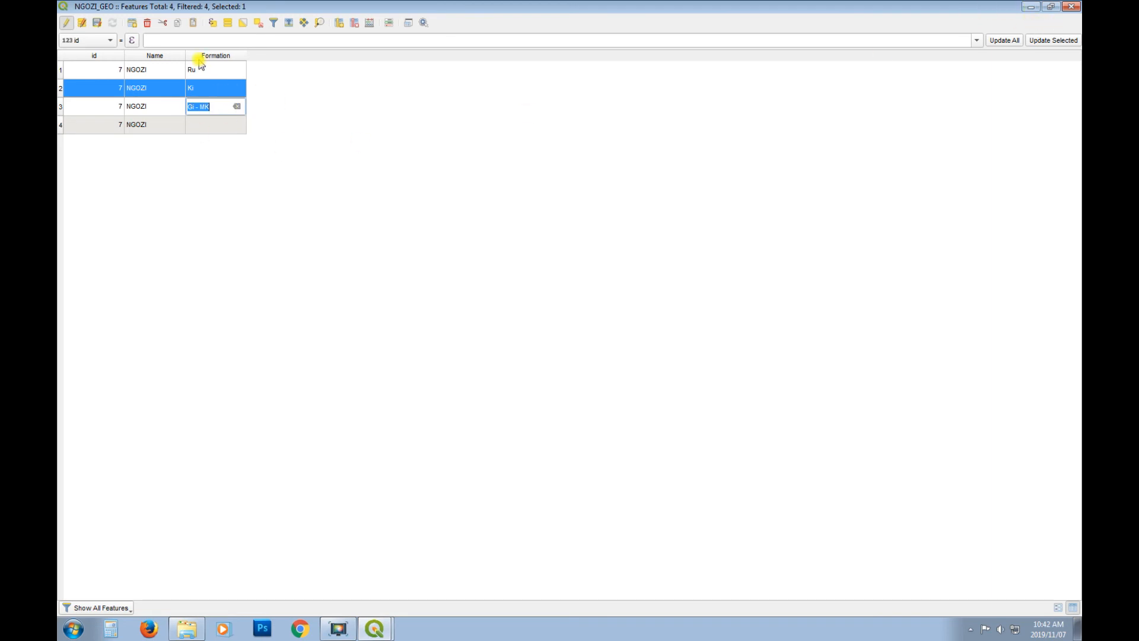
{"action": "left_click", "coordinate": [1071, 6]}
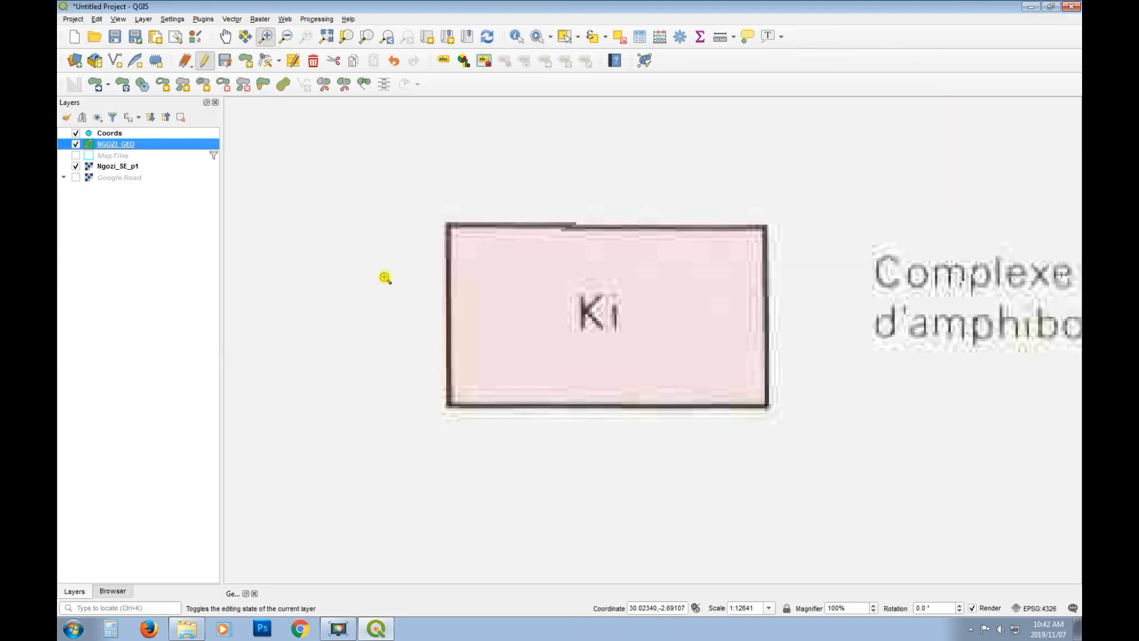
- Show the full NGOZI_GEO extent and classify the layer with Categorized symbology on the Formation column using random colors
{"action": "right_click", "coordinate": [115, 143]}
{"action": "left_click", "coordinate": [167, 153]}
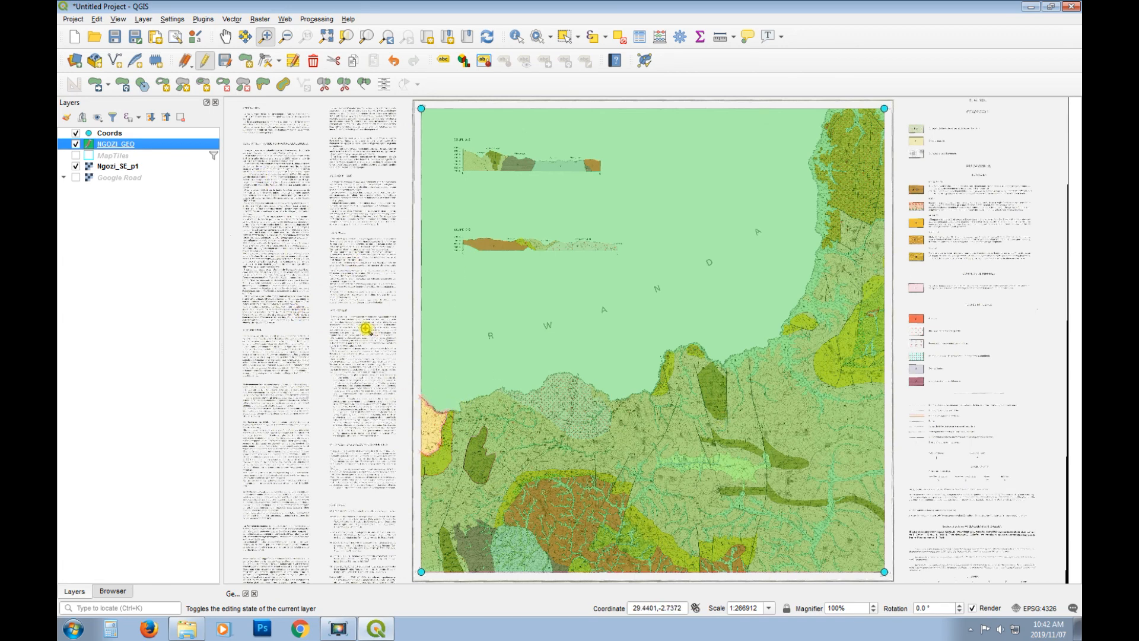
{"action": "right_click", "coordinate": [121, 147]}
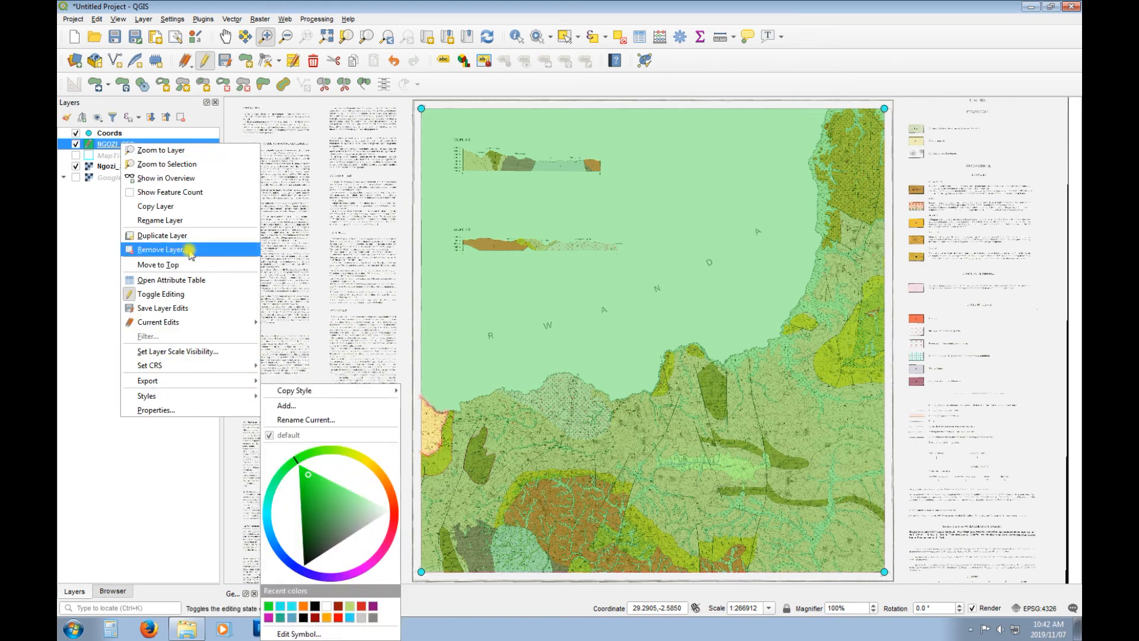
{"action": "left_click", "coordinate": [188, 410]}
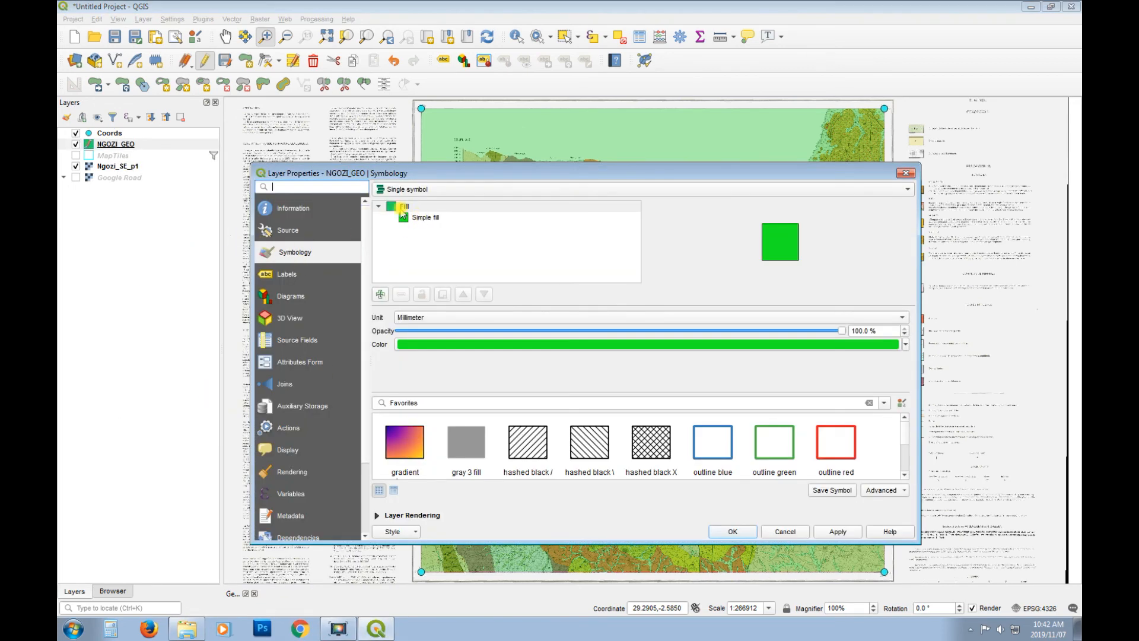
{"action": "left_click", "coordinate": [493, 189]}
{"action": "left_click", "coordinate": [496, 196]}
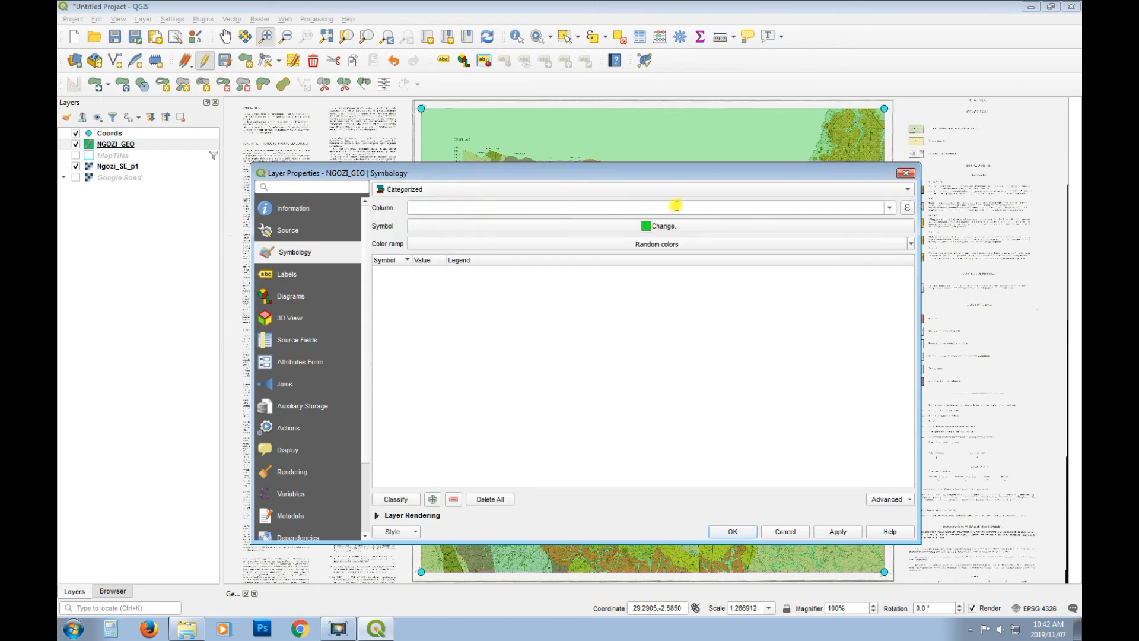
{"action": "left_click", "coordinate": [876, 208]}
{"action": "left_click", "coordinate": [466, 250]}
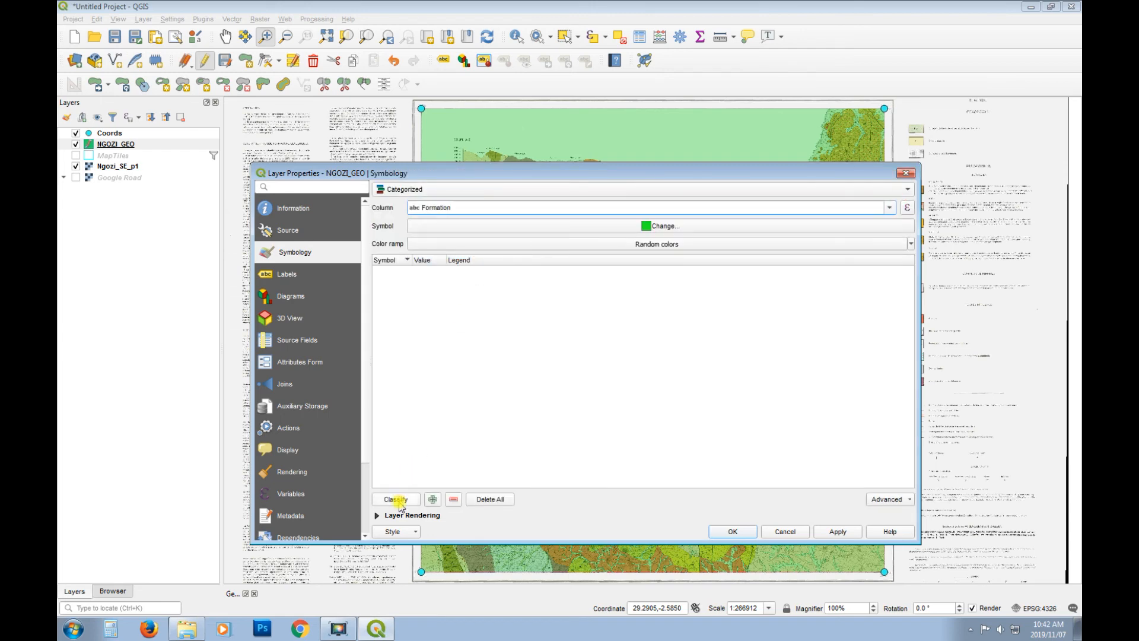
{"action": "left_click", "coordinate": [397, 500]}
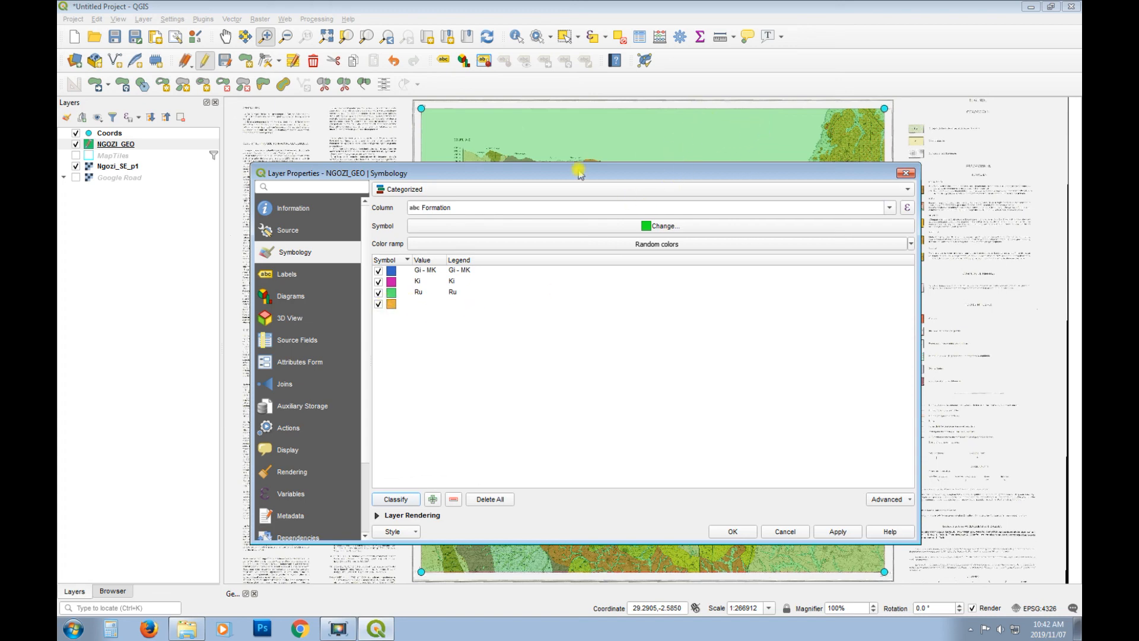
- Set the simple fill color of the category with no Formation value to bright green
{"action": "double_click", "coordinate": [391, 305]}
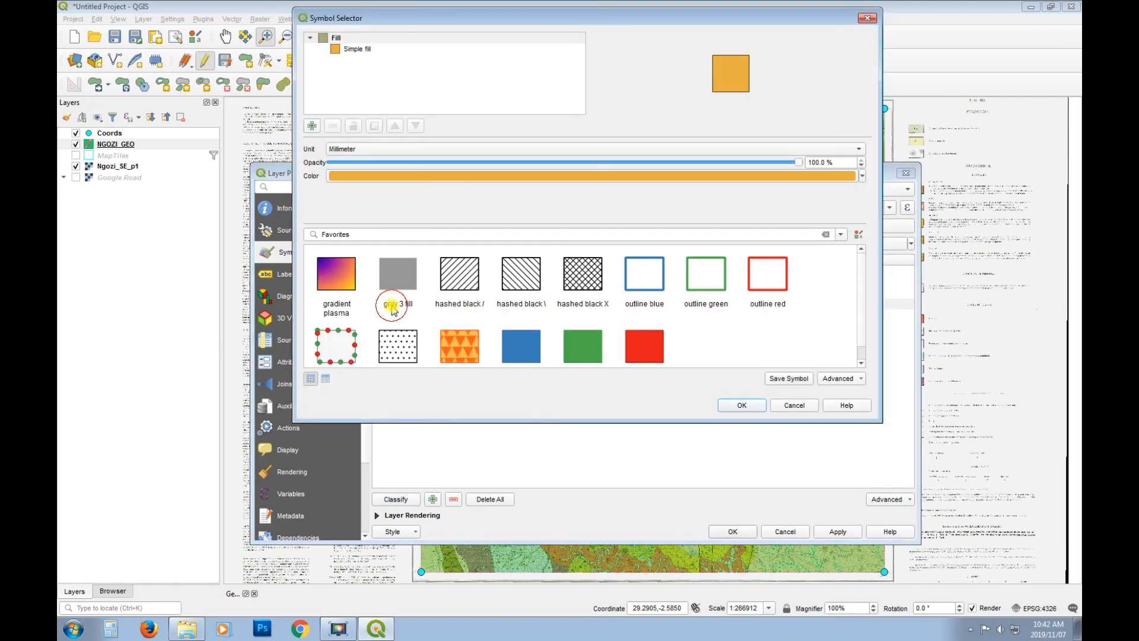
{"action": "left_click", "coordinate": [353, 49]}
{"action": "left_click", "coordinate": [438, 171]}
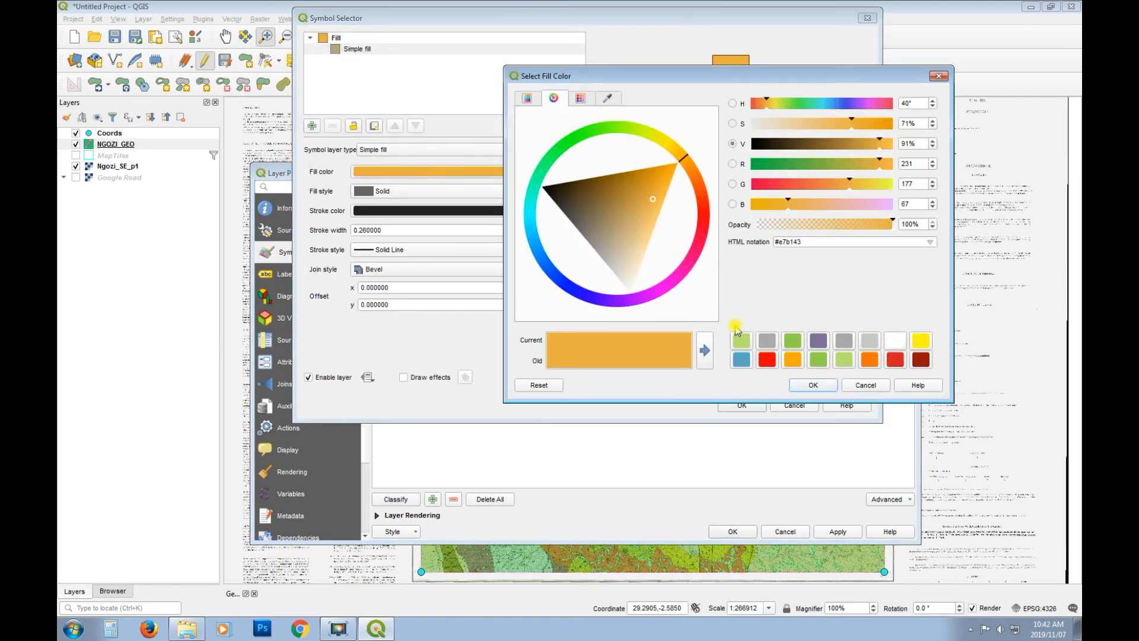
{"action": "left_click", "coordinate": [607, 125]}
{"action": "left_click", "coordinate": [608, 140]}
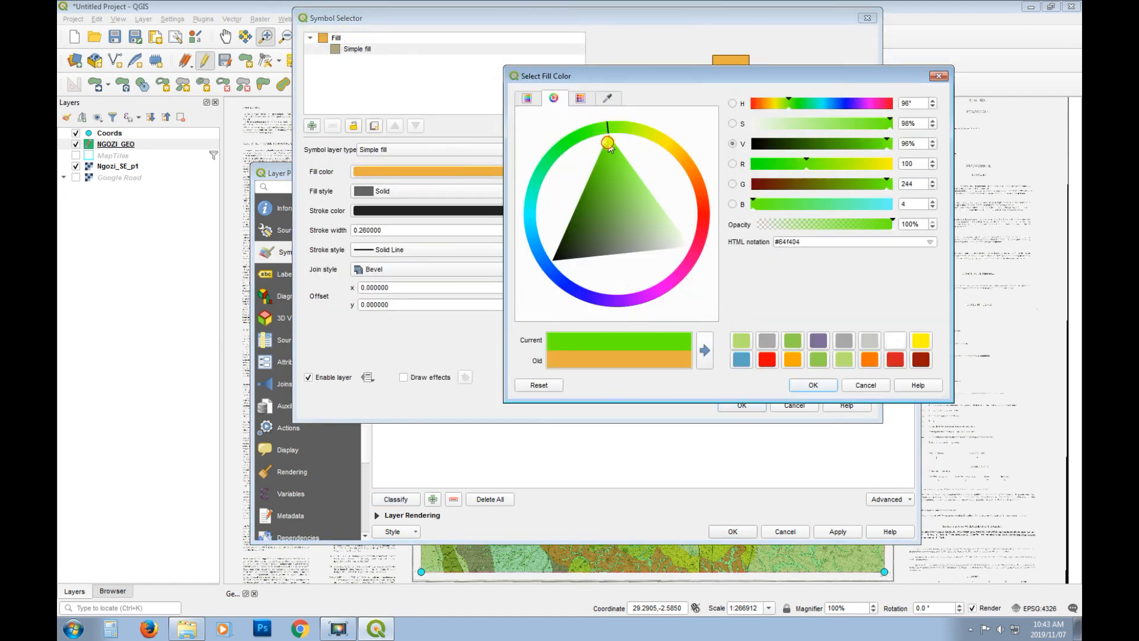
{"action": "left_click", "coordinate": [814, 385]}
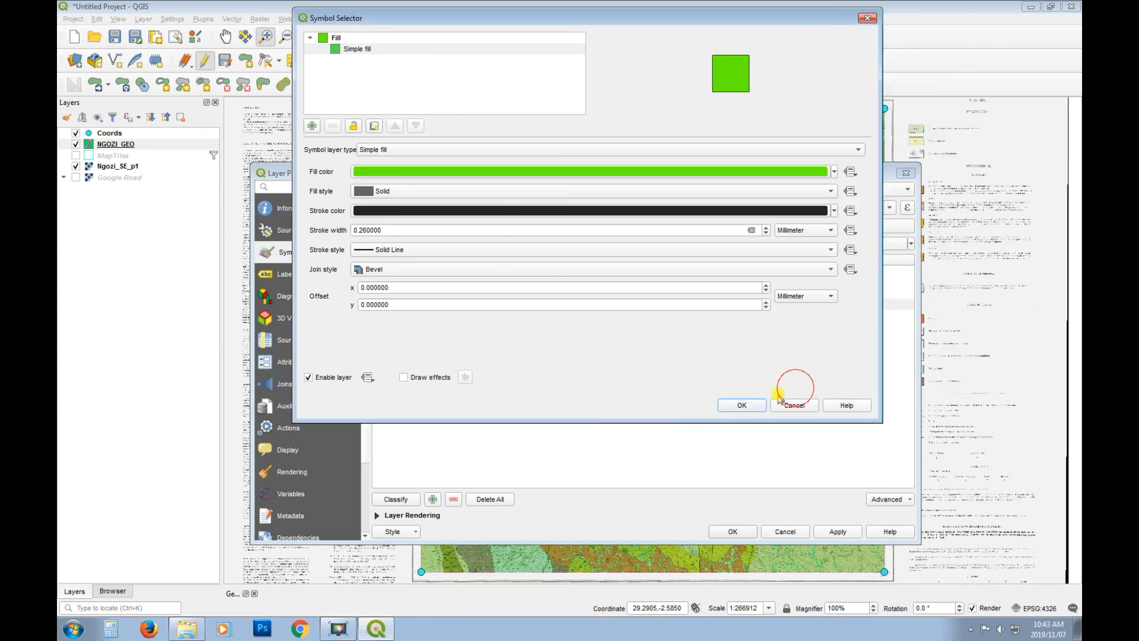
{"action": "left_click", "coordinate": [743, 406]}
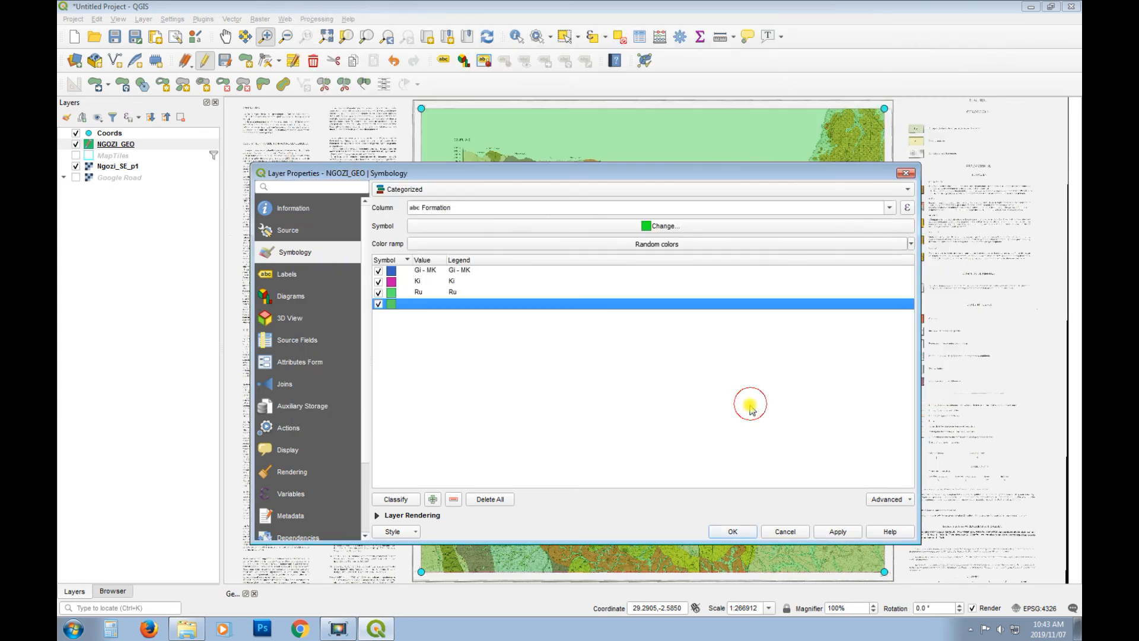
- Set the simple fill color of the Gi - MK category to a golden brown
{"action": "double_click", "coordinate": [393, 274]}
{"action": "left_click", "coordinate": [357, 49]}
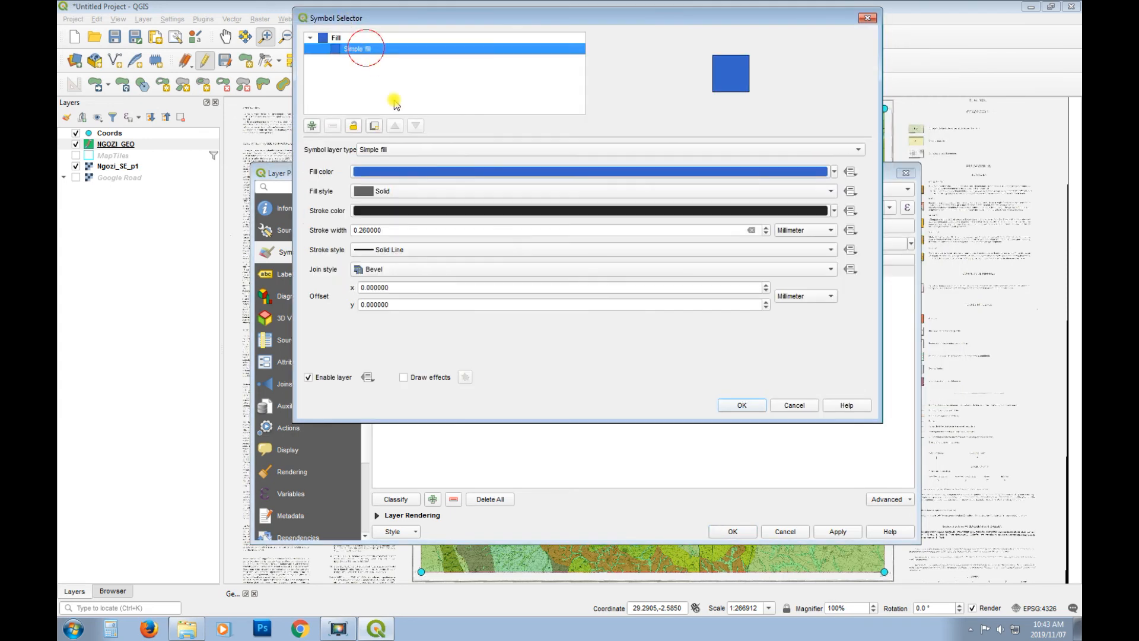
{"action": "left_click", "coordinate": [463, 172]}
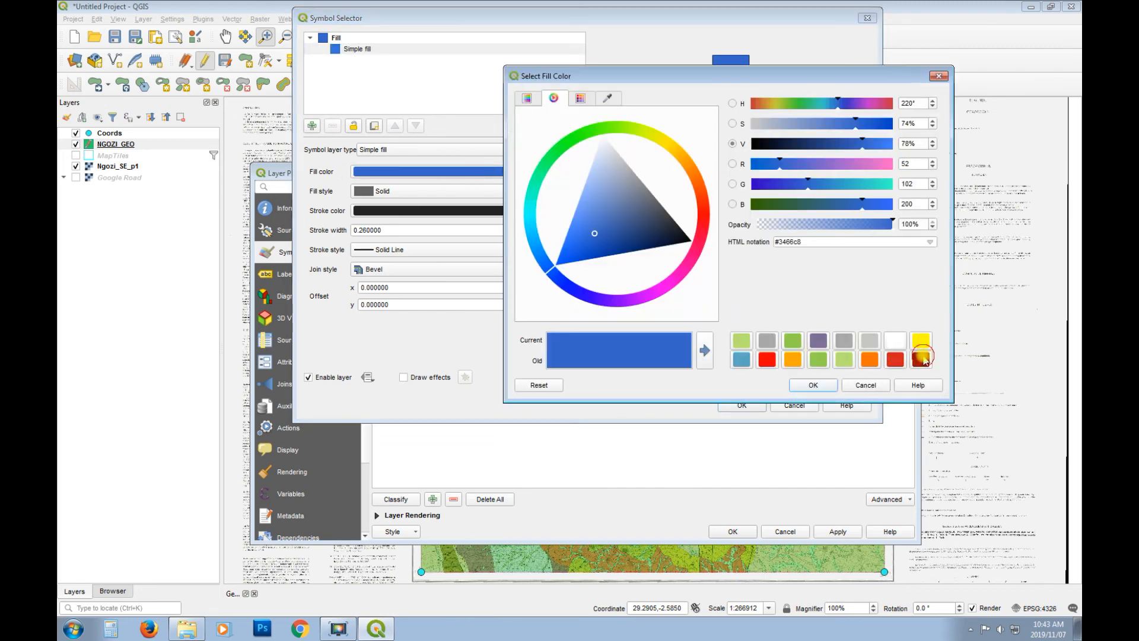
{"action": "left_click", "coordinate": [921, 359]}
{"action": "left_click", "coordinate": [633, 188]}
{"action": "left_click", "coordinate": [686, 152]}
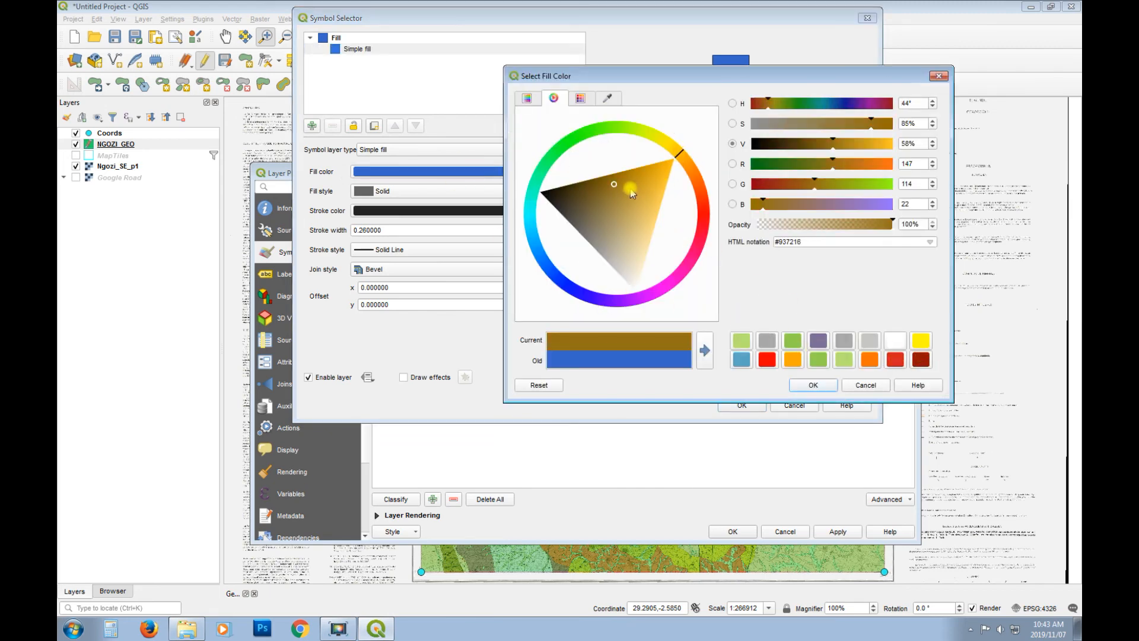
{"action": "left_click", "coordinate": [627, 191]}
{"action": "left_click", "coordinate": [813, 385]}
{"action": "left_click", "coordinate": [764, 406]}
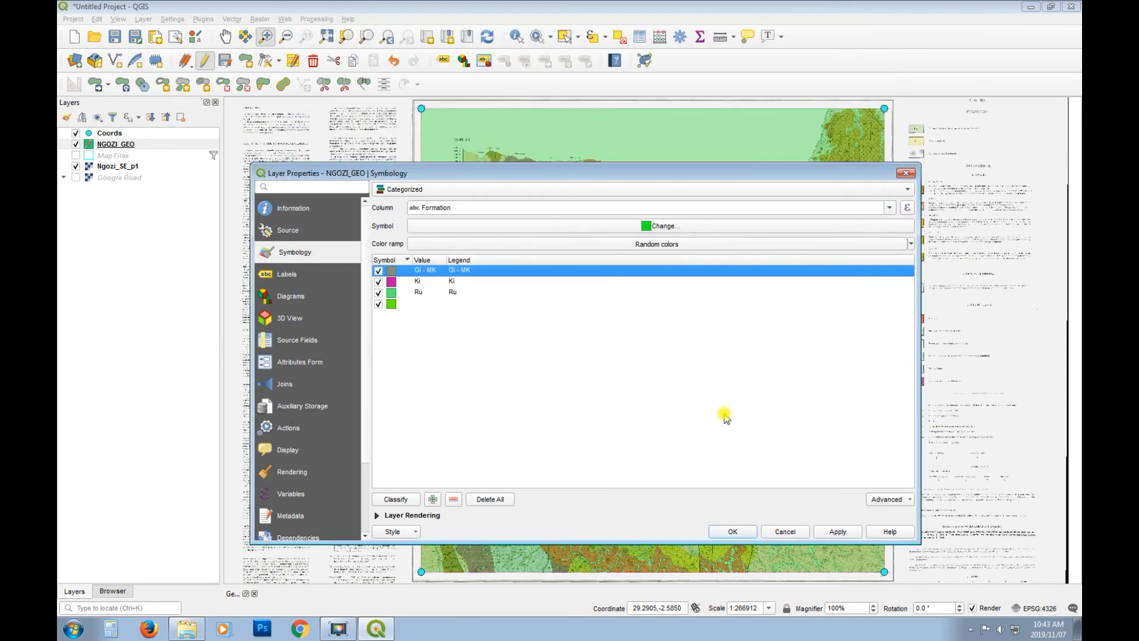
- Set the simple fill color of the Ru category to bright yellow (#f3ff05)
{"action": "double_click", "coordinate": [392, 292]}
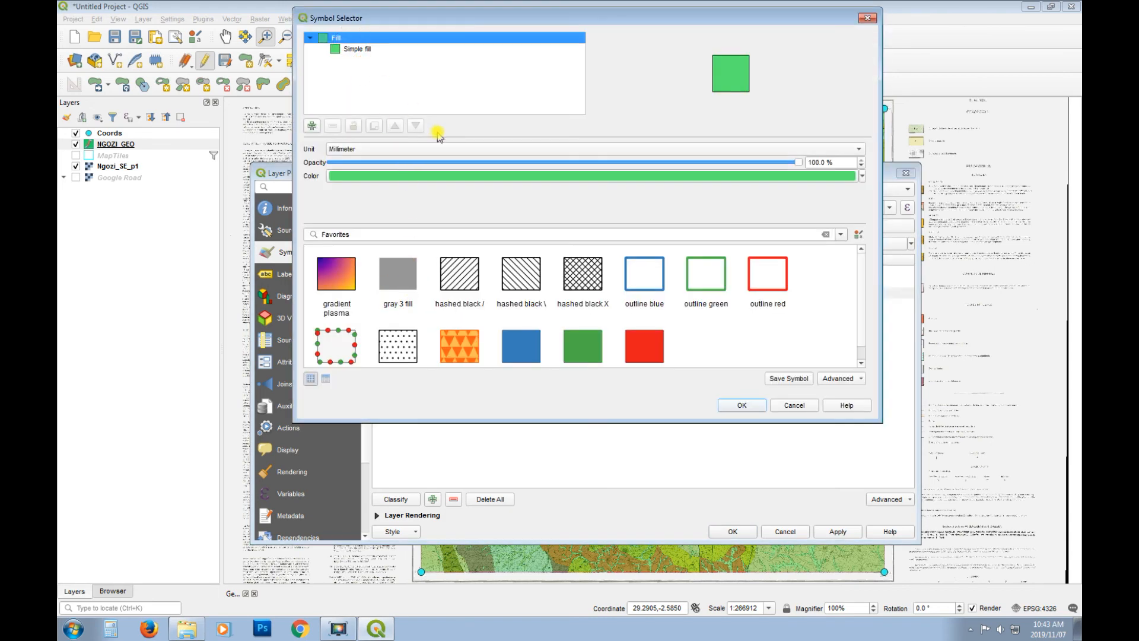
{"action": "left_click", "coordinate": [356, 49]}
{"action": "left_click", "coordinate": [465, 173]}
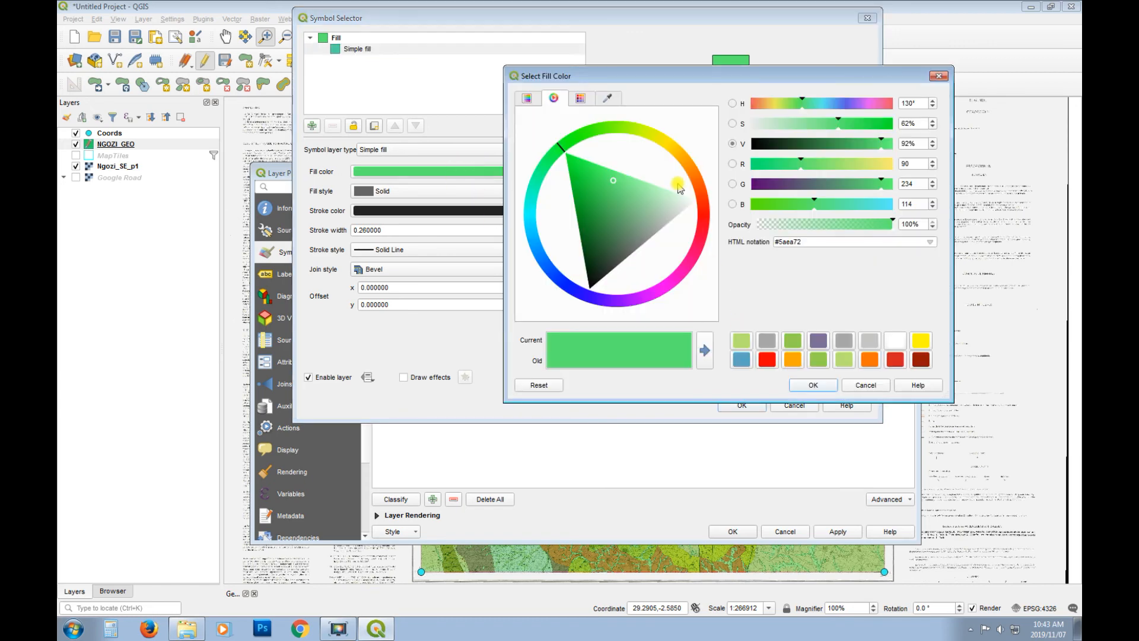
{"action": "left_click", "coordinate": [670, 144]}
{"action": "left_click", "coordinate": [668, 242]}
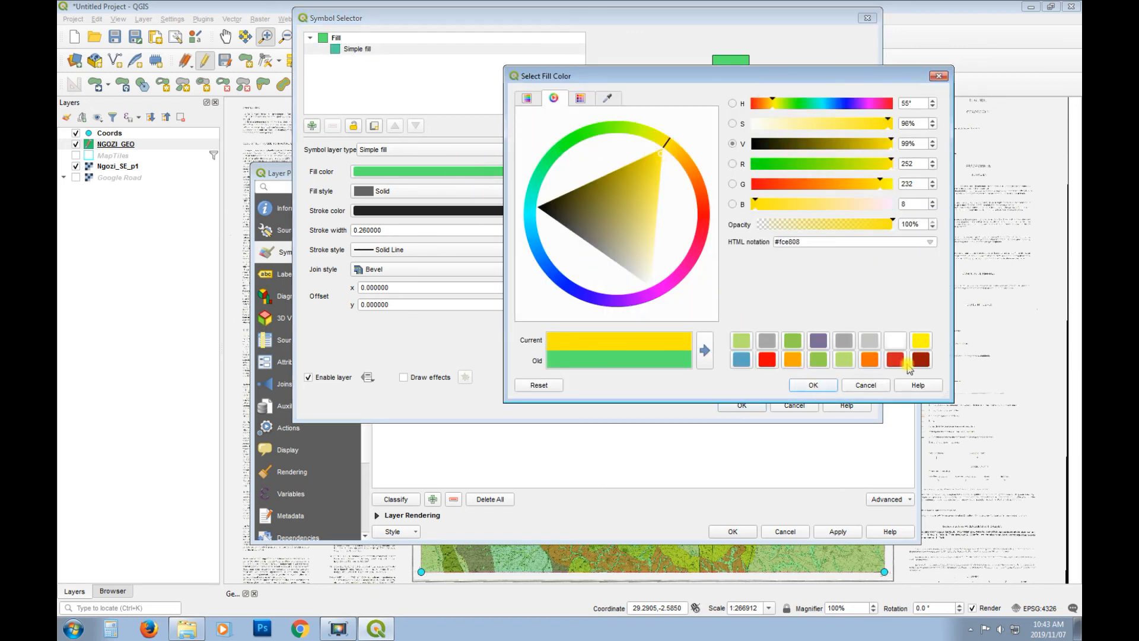
{"action": "left_click", "coordinate": [921, 340]}
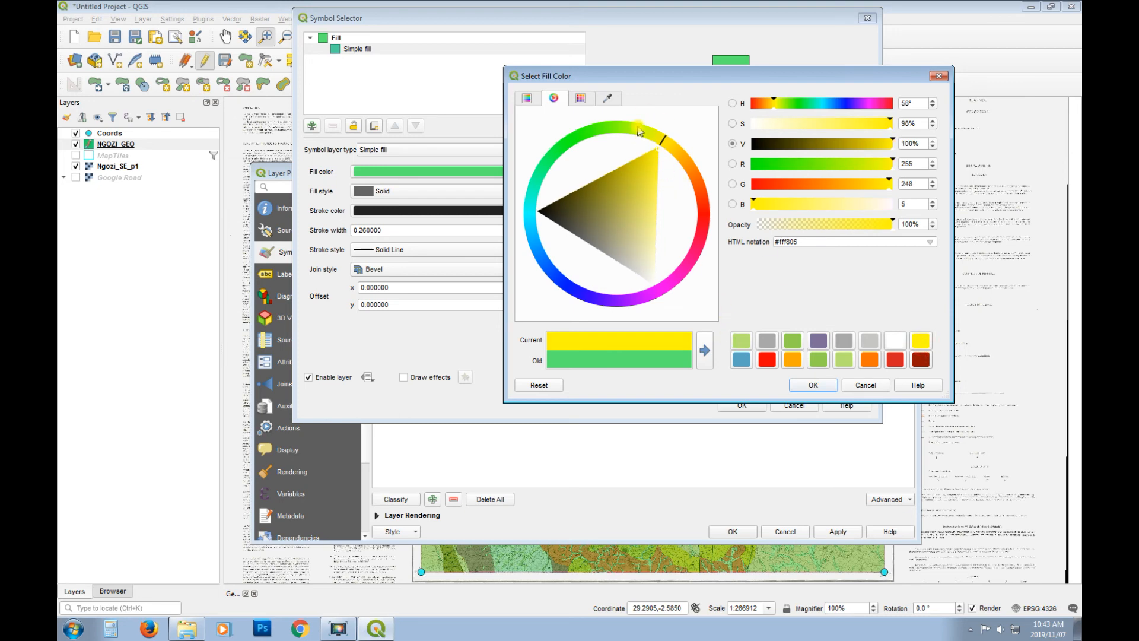
{"action": "left_click", "coordinate": [662, 137]}
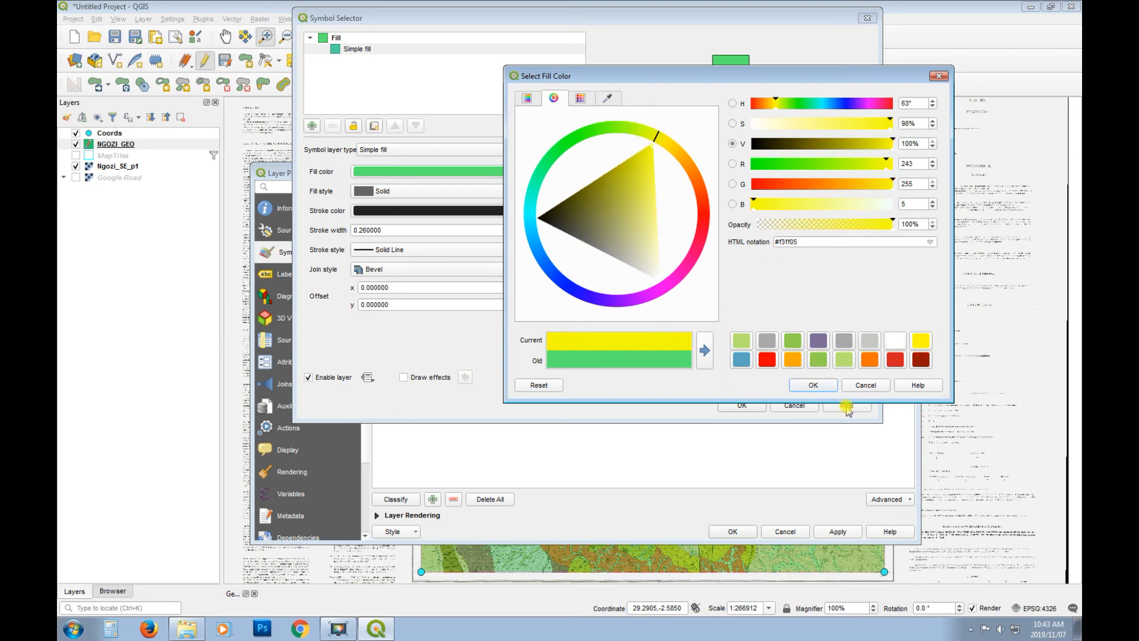
{"action": "left_click", "coordinate": [813, 385]}
{"action": "left_click", "coordinate": [753, 406]}
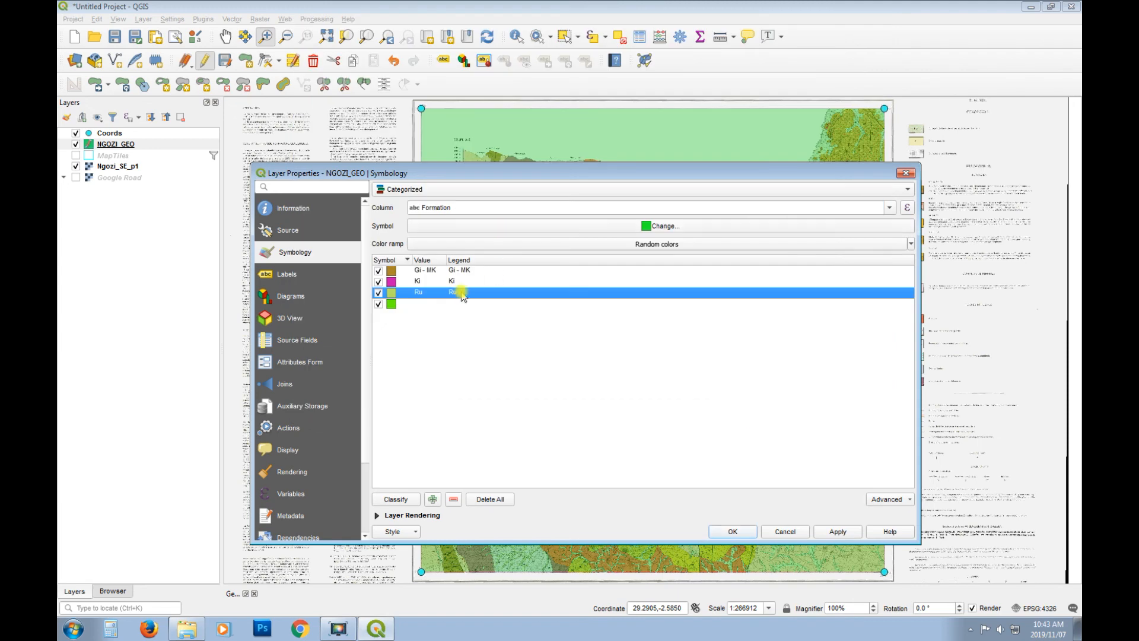
- Set the simple fill color of the Ki category to light pink and apply the categorized symbology to NGOZI_GEO
{"action": "double_click", "coordinate": [392, 282]}
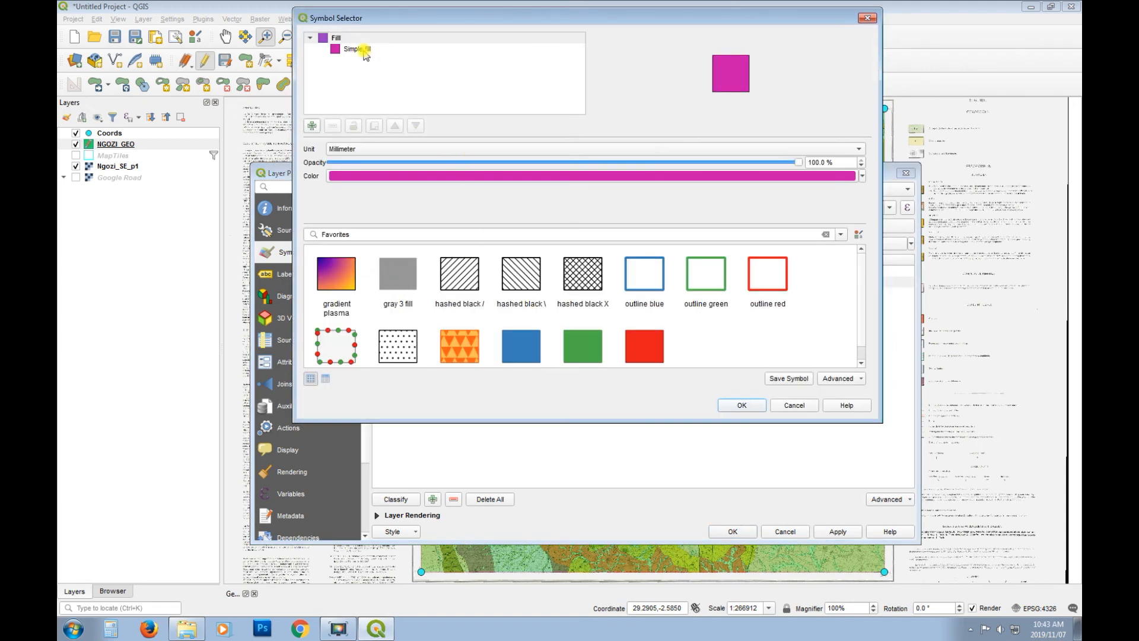
{"action": "left_click", "coordinate": [362, 50]}
{"action": "left_click", "coordinate": [482, 172]}
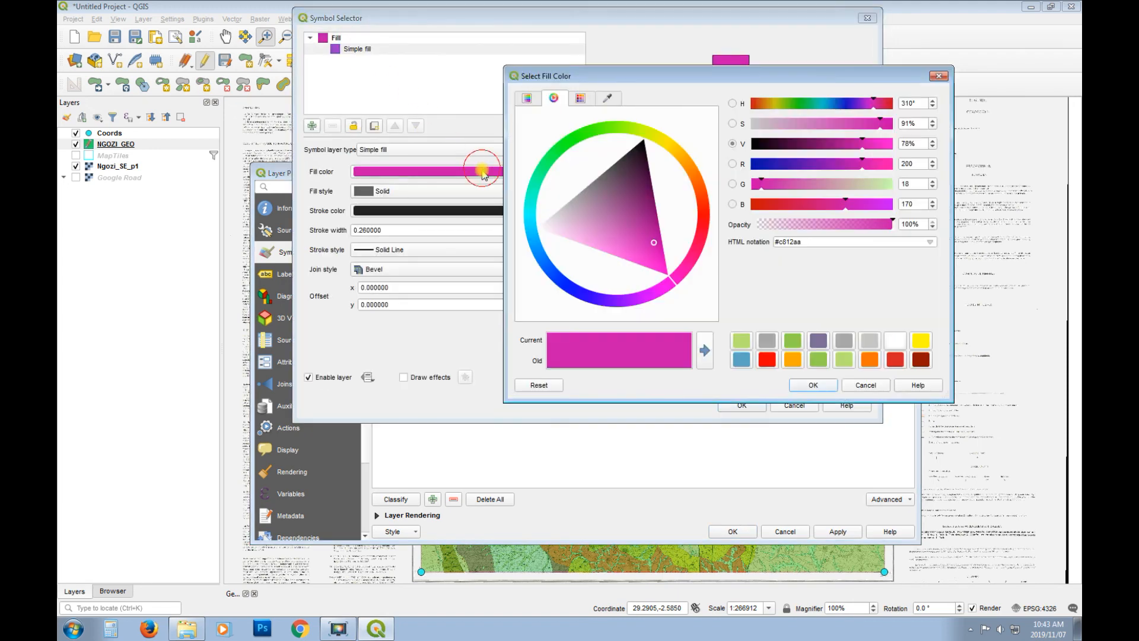
{"action": "left_click", "coordinate": [576, 239]}
{"action": "left_click", "coordinate": [795, 384]}
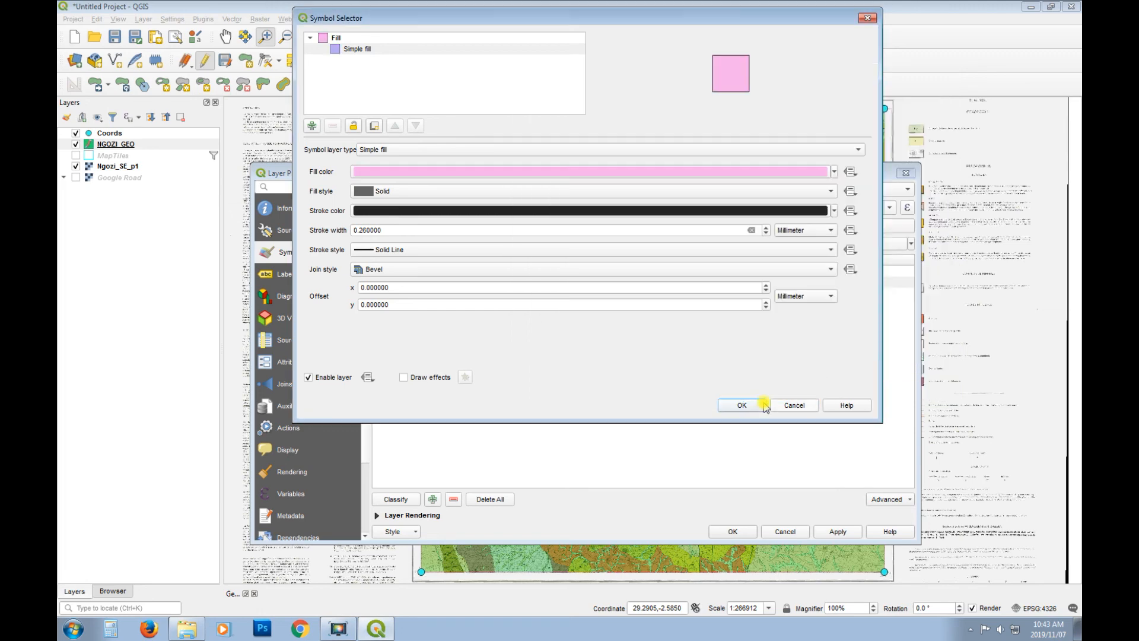
{"action": "left_click", "coordinate": [740, 406]}
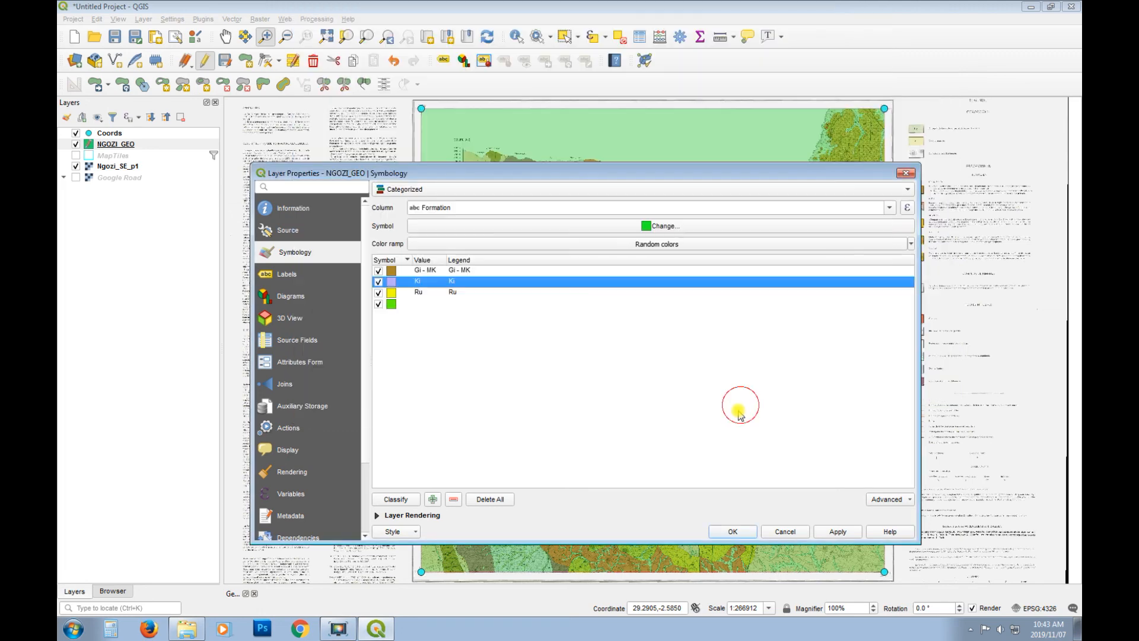
{"action": "left_click", "coordinate": [392, 302]}
{"action": "left_click", "coordinate": [840, 531]}
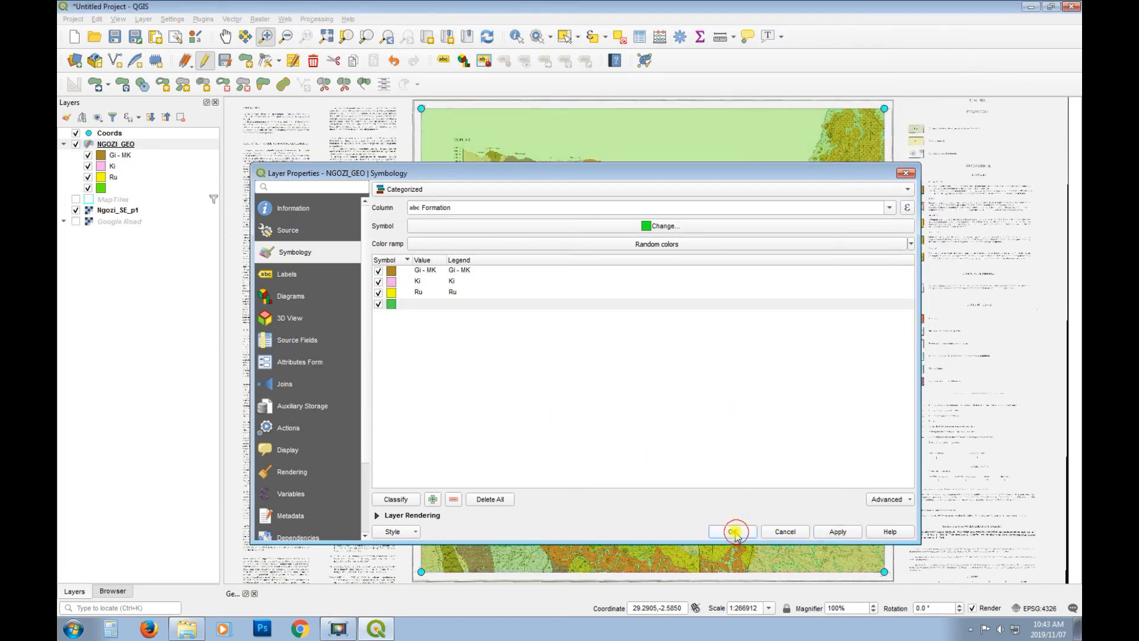
{"action": "left_click", "coordinate": [733, 531]}
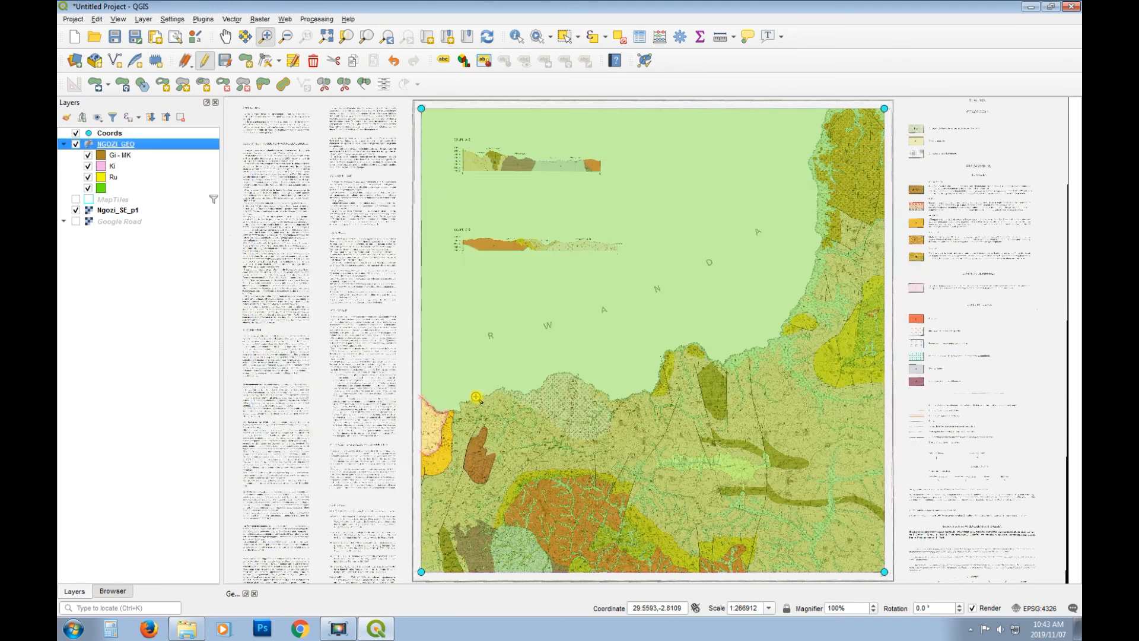
- Check the colored polygons without the Ngozi_SE_p1 scan, clear the feature selection, and show MapTiles and the scan
{"action": "left_click", "coordinate": [76, 210]}
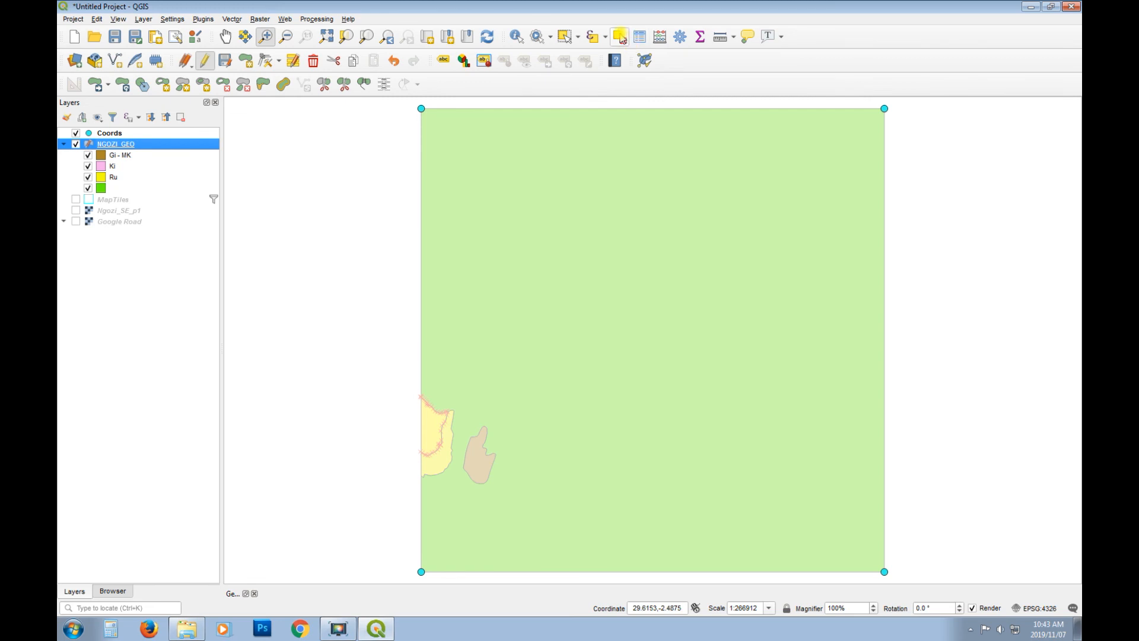
{"action": "left_click", "coordinate": [620, 37]}
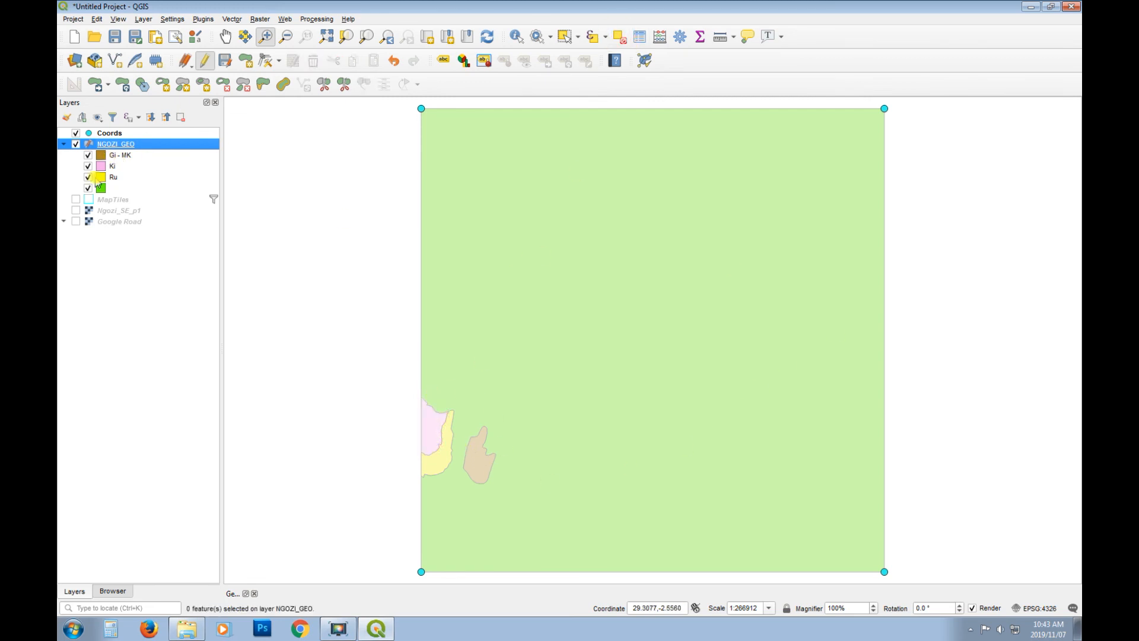
{"action": "left_click", "coordinate": [75, 200]}
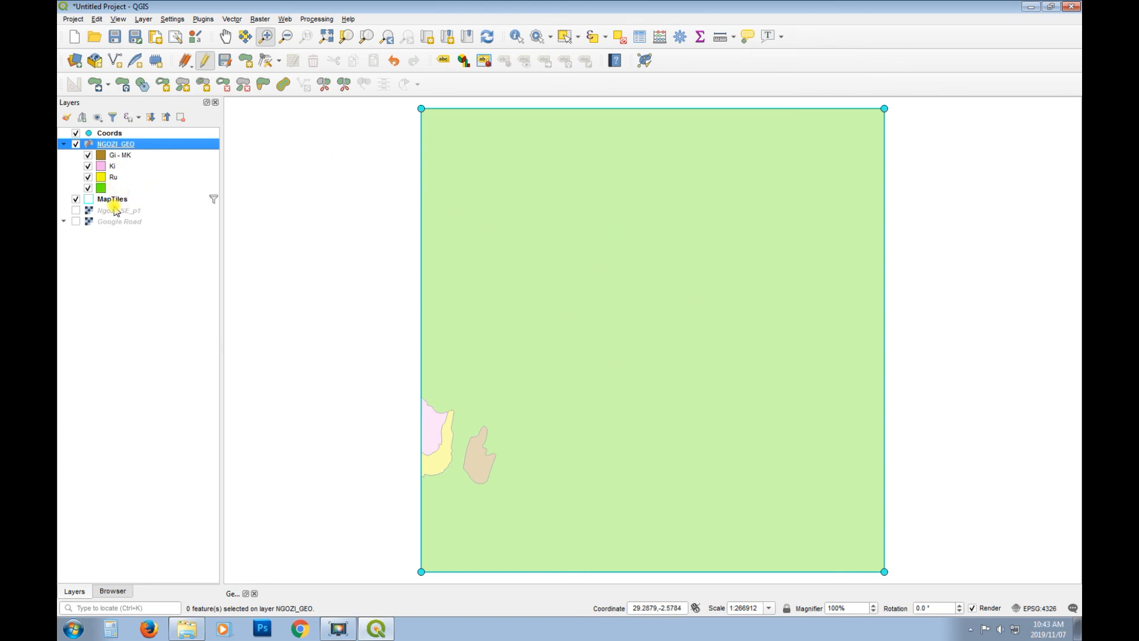
{"action": "left_click", "coordinate": [75, 210]}
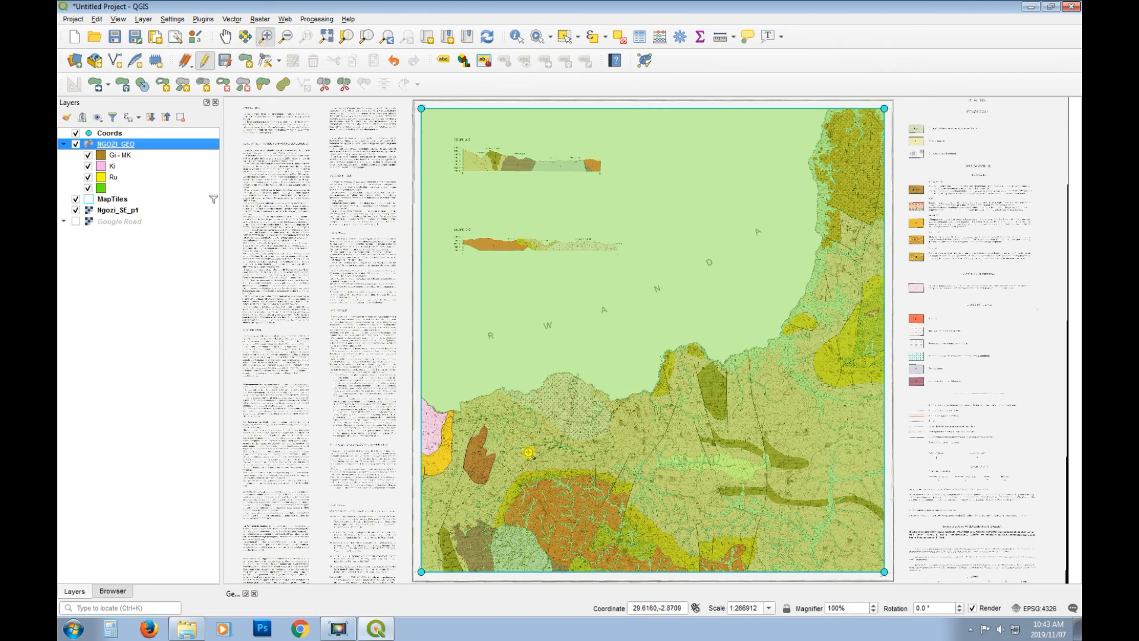
- Examine the undigitized geological units along the southern map edge up close and return to the full NGOZI_GEO extent
{"action": "left_click_drag", "start_coordinate": [493, 459], "coordinate": [641, 543]}
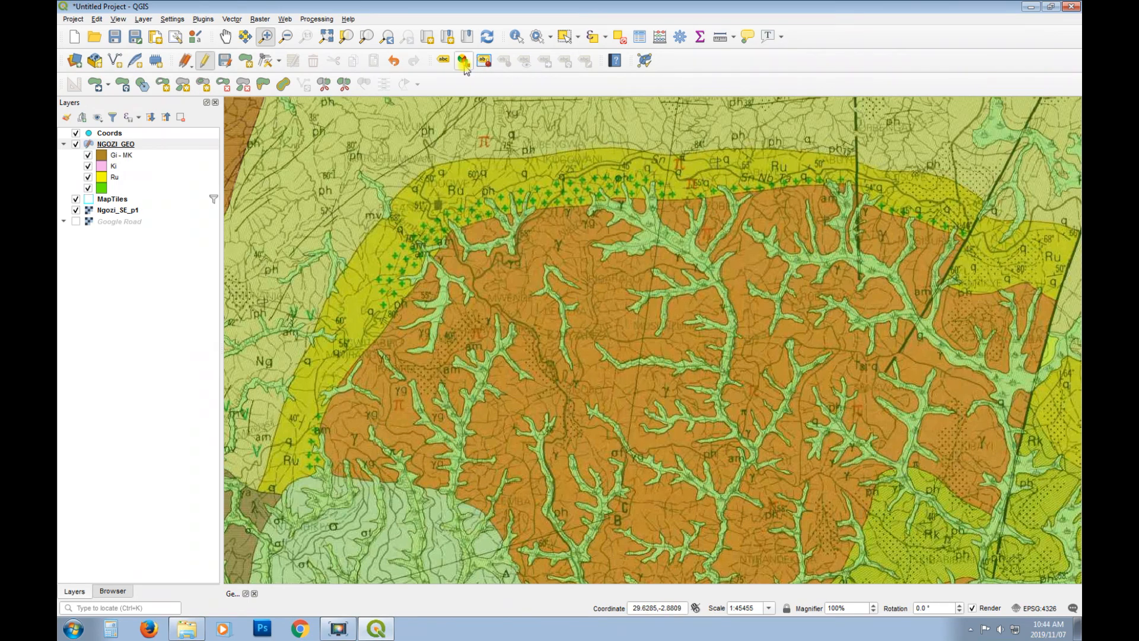
{"action": "left_click", "coordinate": [226, 36]}
{"action": "left_click_drag", "start_coordinate": [522, 480], "coordinate": [662, 313]}
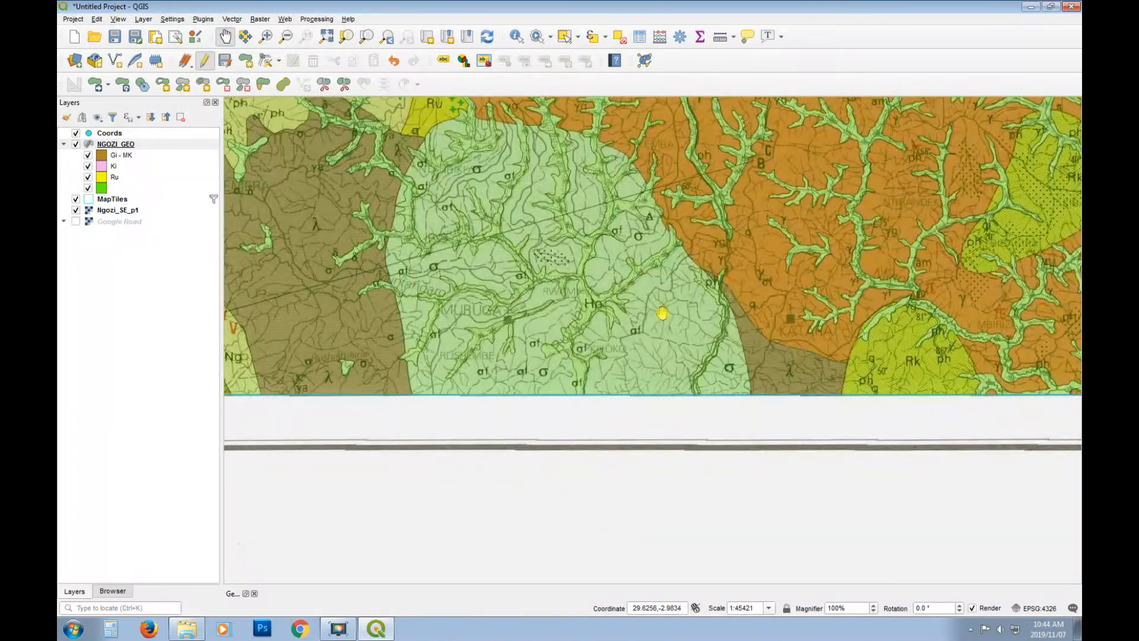
{"action": "left_click_drag", "start_coordinate": [597, 256], "coordinate": [587, 370]}
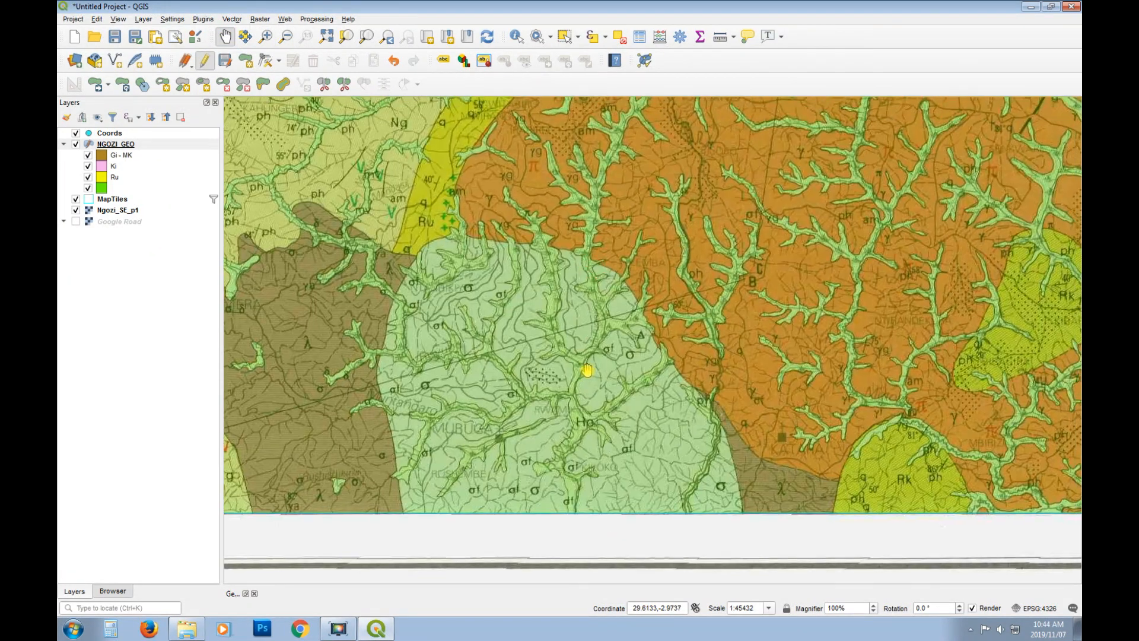
{"action": "left_click_drag", "start_coordinate": [423, 305], "coordinate": [654, 300]}
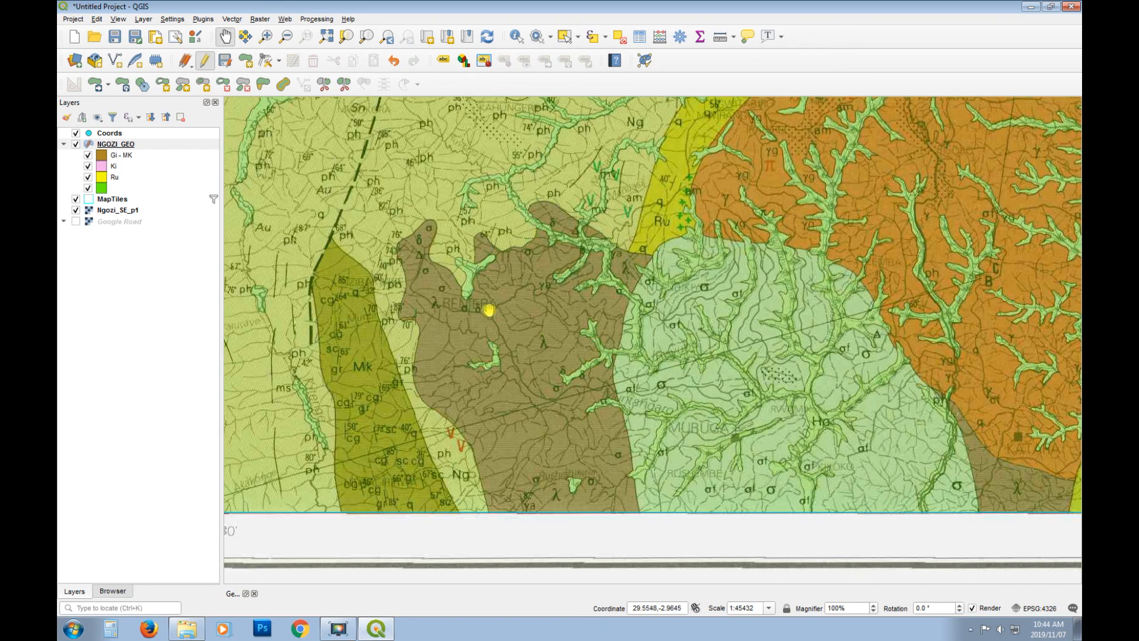
{"action": "right_click", "coordinate": [120, 144]}
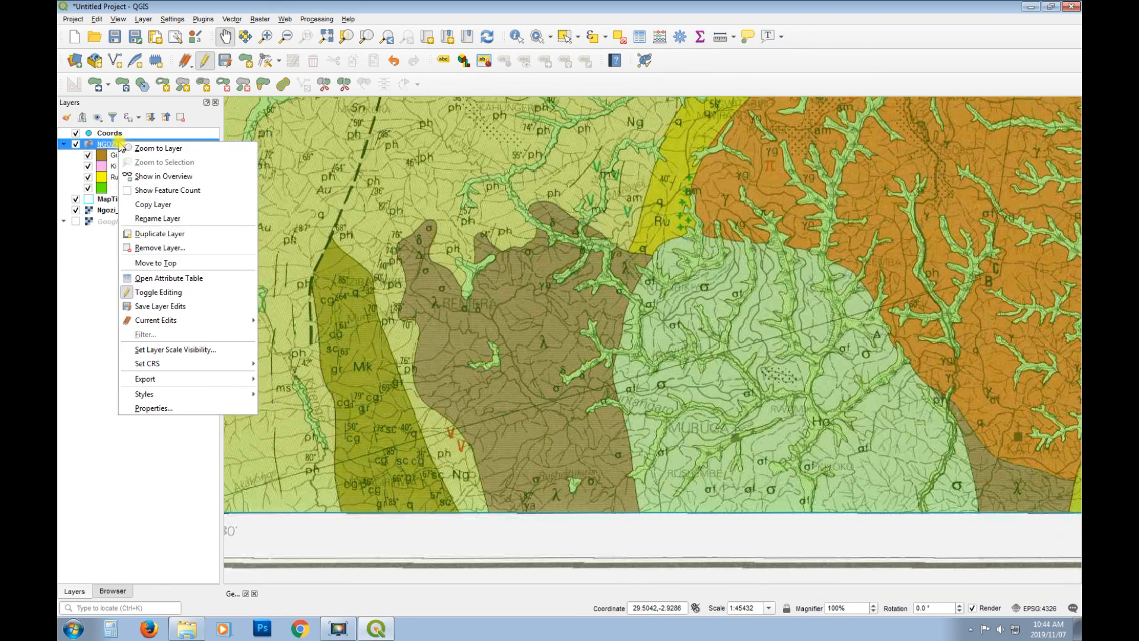
{"action": "left_click", "coordinate": [196, 150]}
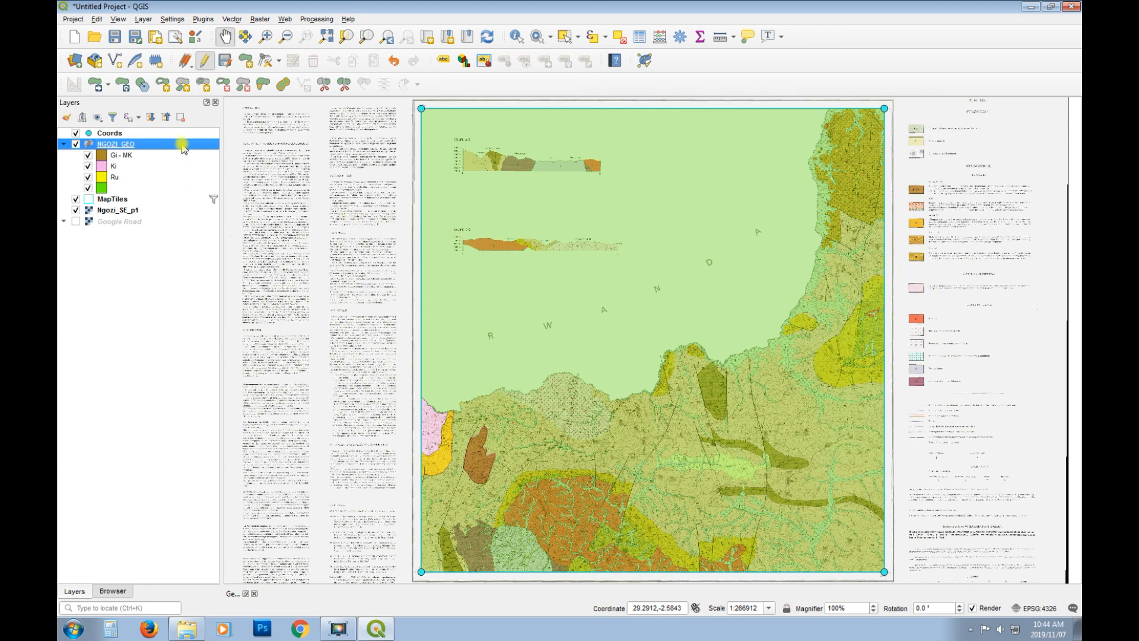
- Save the NGOZI_GEO edits, end the editing session and open the layer's attribute table
{"action": "left_click", "coordinate": [204, 59]}
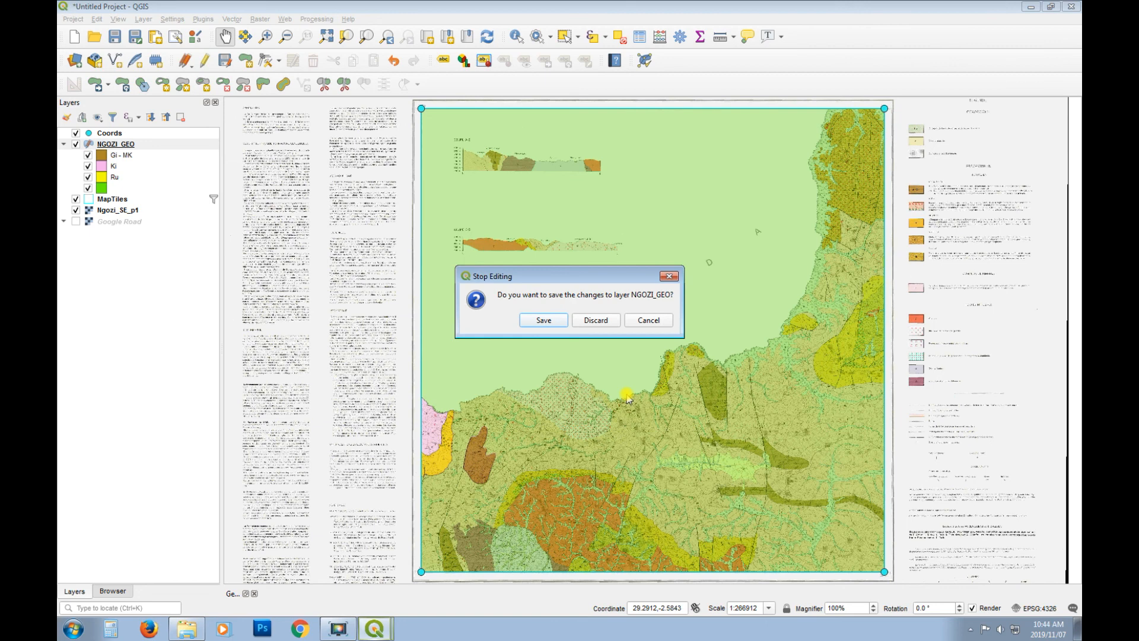
{"action": "left_click", "coordinate": [537, 323]}
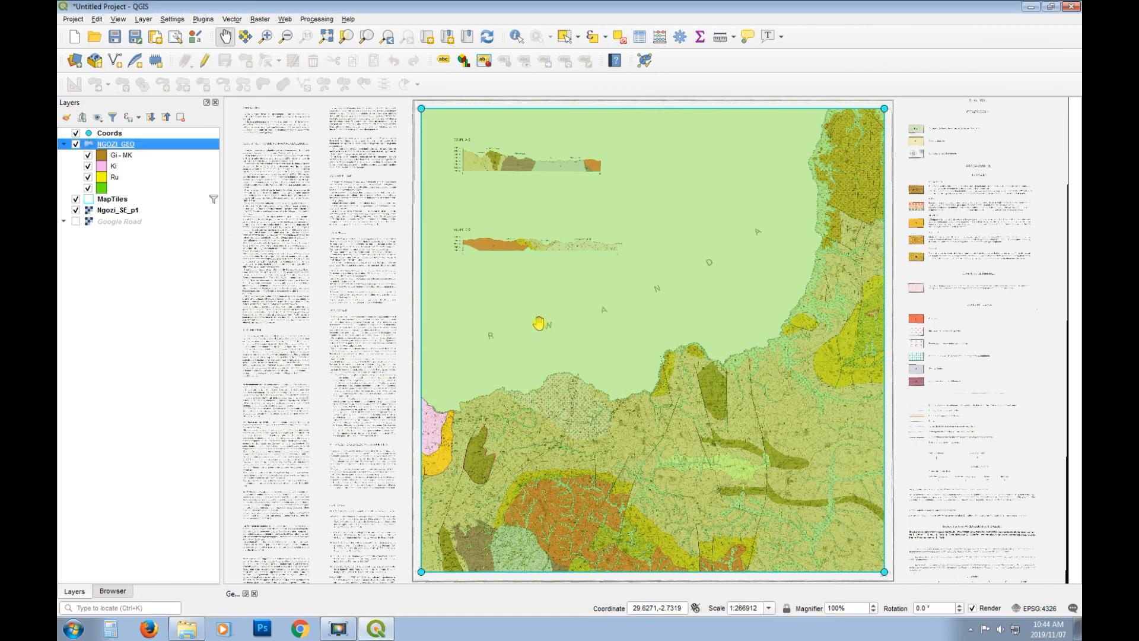
{"action": "right_click", "coordinate": [161, 147]}
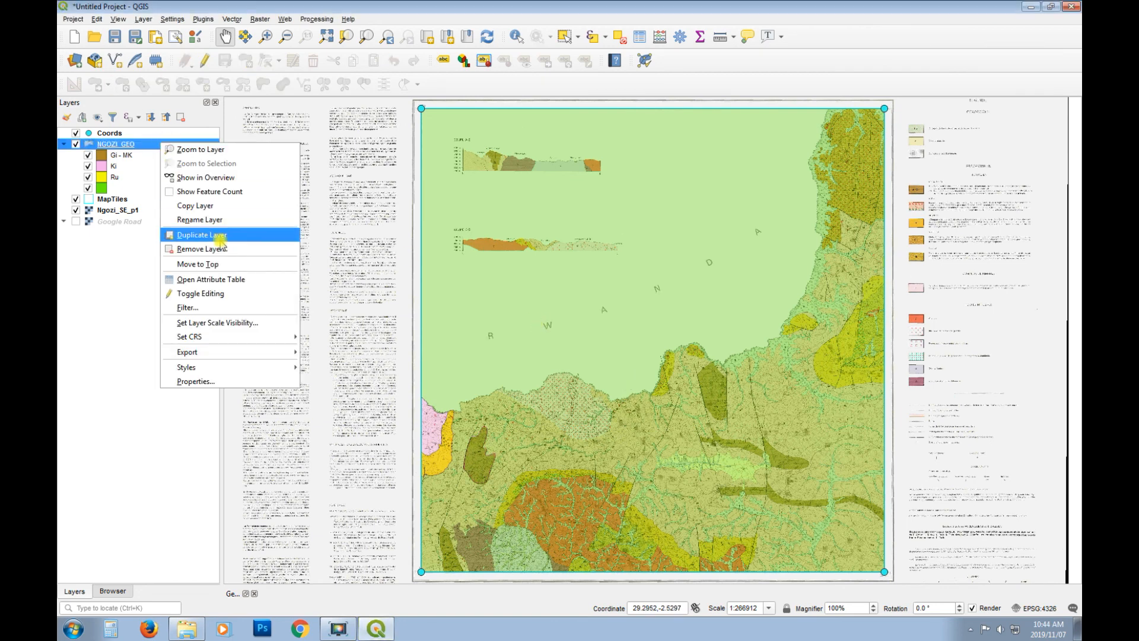
{"action": "left_click", "coordinate": [248, 282]}
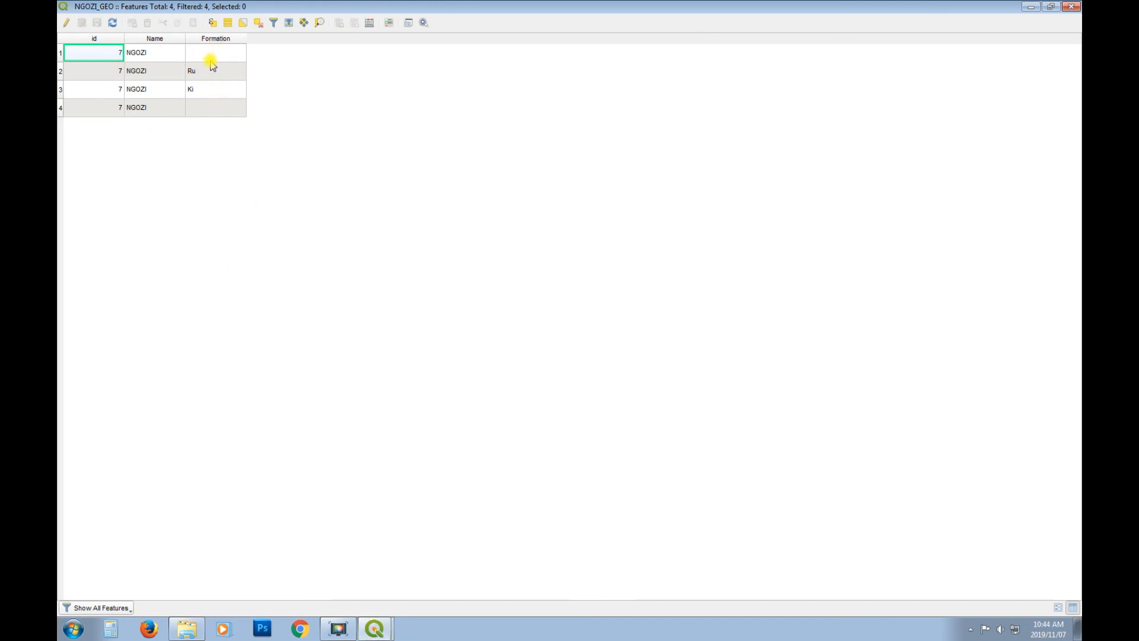
- Close the attribute table, examine the Burundi sheet index map above the Ngozi map frame up close, and return to the full NGOZI_GEO extent
{"action": "left_click", "coordinate": [1071, 7]}
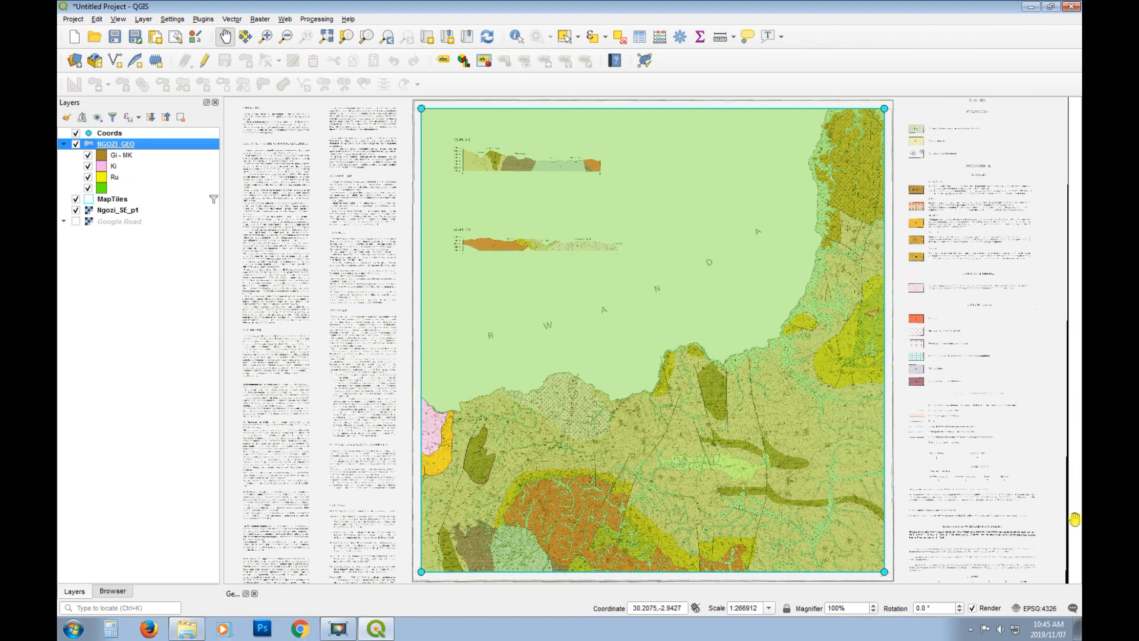
{"action": "left_click_drag", "start_coordinate": [705, 164], "coordinate": [750, 399]}
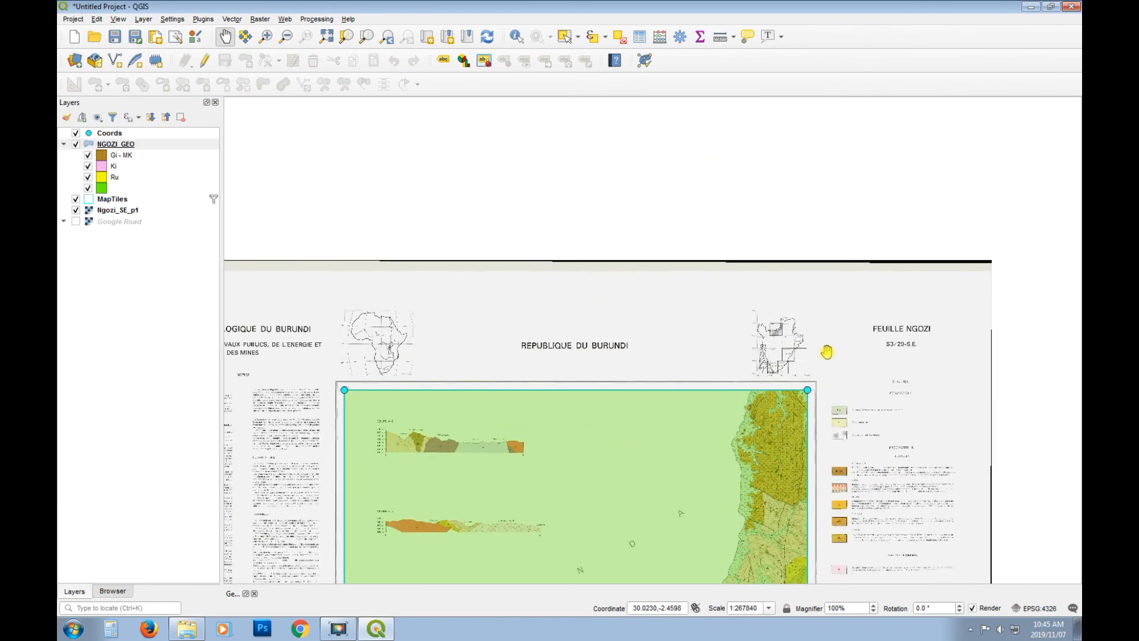
{"action": "scroll", "coordinate": [776, 344], "scroll_direction": "up", "scroll_amount": 3}
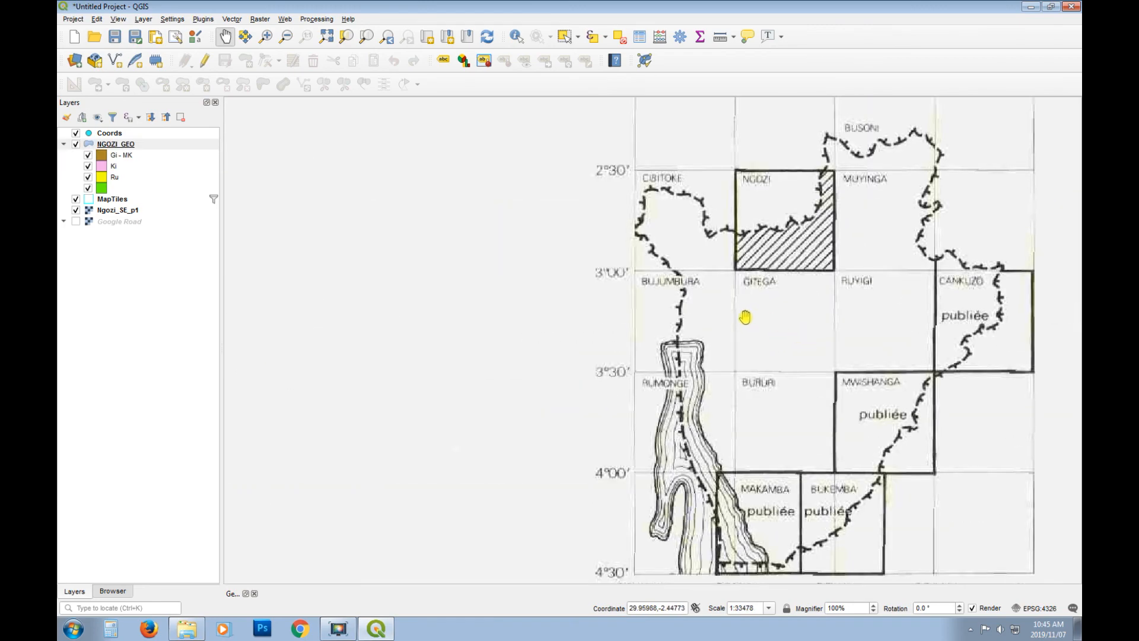
{"action": "left_click_drag", "start_coordinate": [745, 315], "coordinate": [661, 338]}
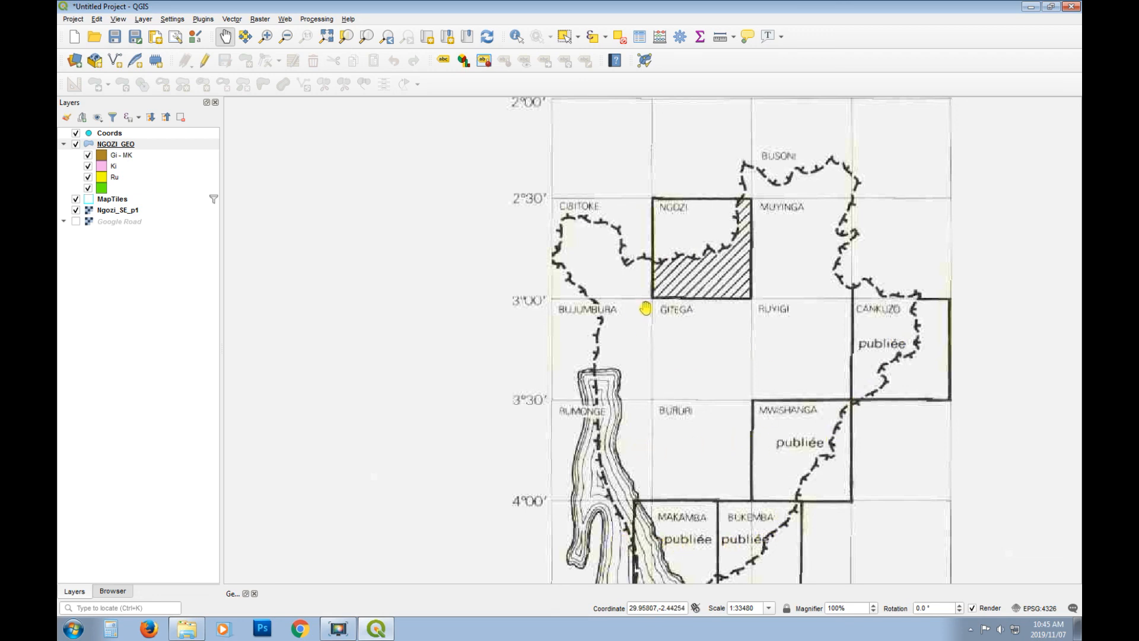
{"action": "left_click_drag", "start_coordinate": [610, 466], "coordinate": [673, 303]}
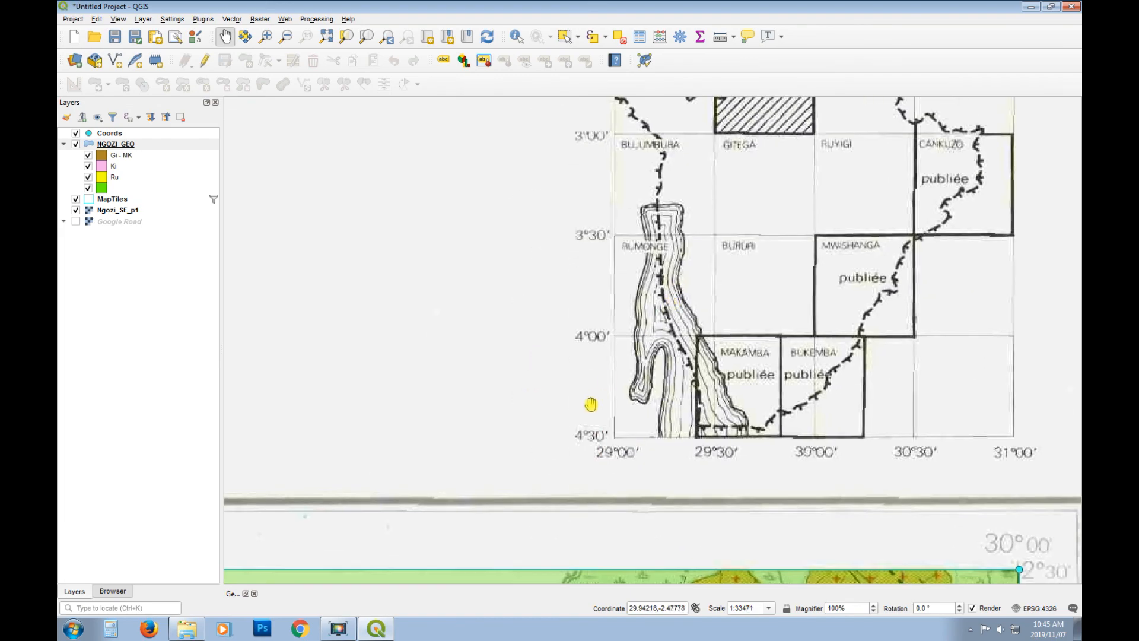
{"action": "scroll", "coordinate": [591, 403], "scroll_direction": "down", "scroll_amount": 1}
{"action": "left_click_drag", "start_coordinate": [574, 544], "coordinate": [892, 52]}
{"action": "scroll", "coordinate": [773, 276], "scroll_direction": "down", "scroll_amount": 2}
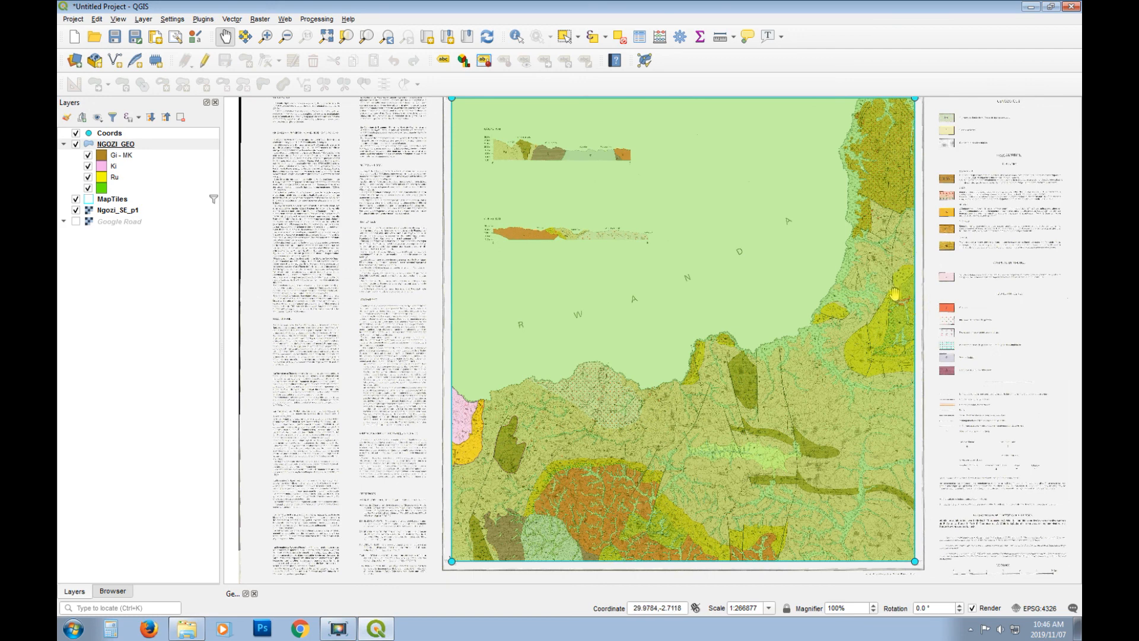
{"action": "left_click_drag", "start_coordinate": [824, 273], "coordinate": [808, 280]}
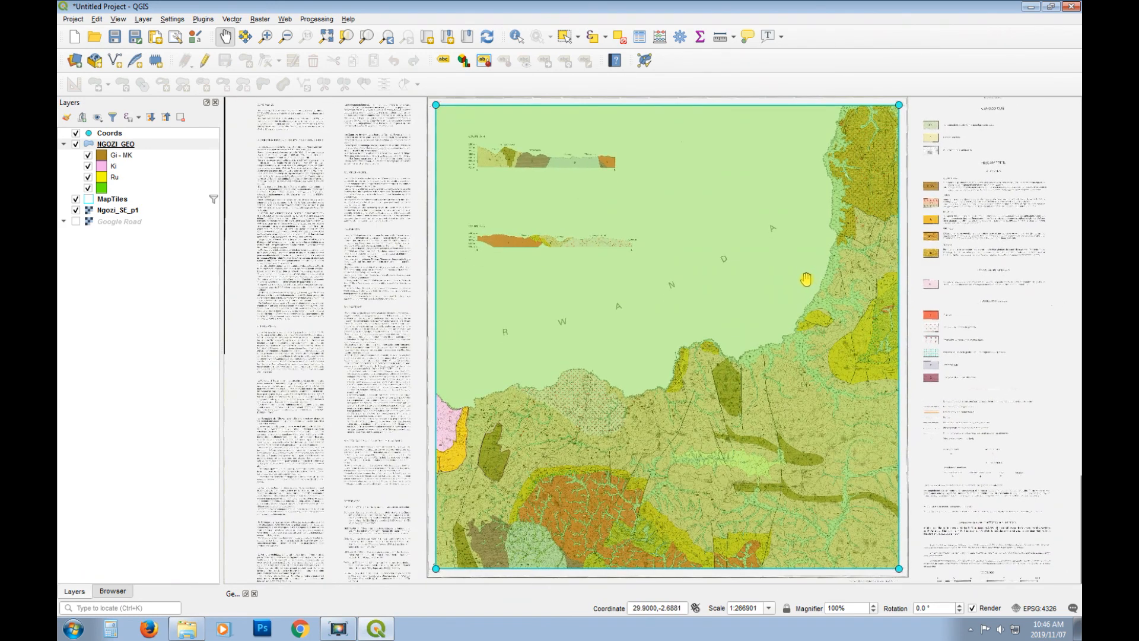